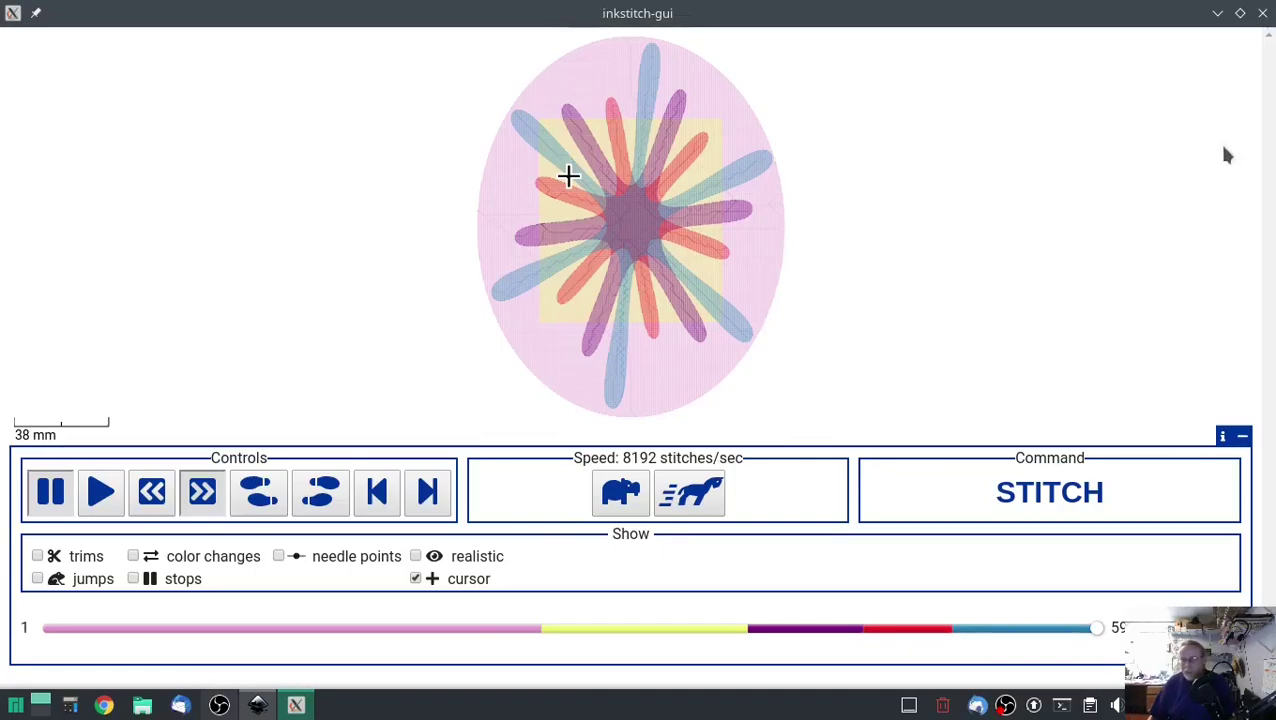
# - Close the stitch simulator and cancel the Print dialog without printing
pyautogui.click(1263, 13)
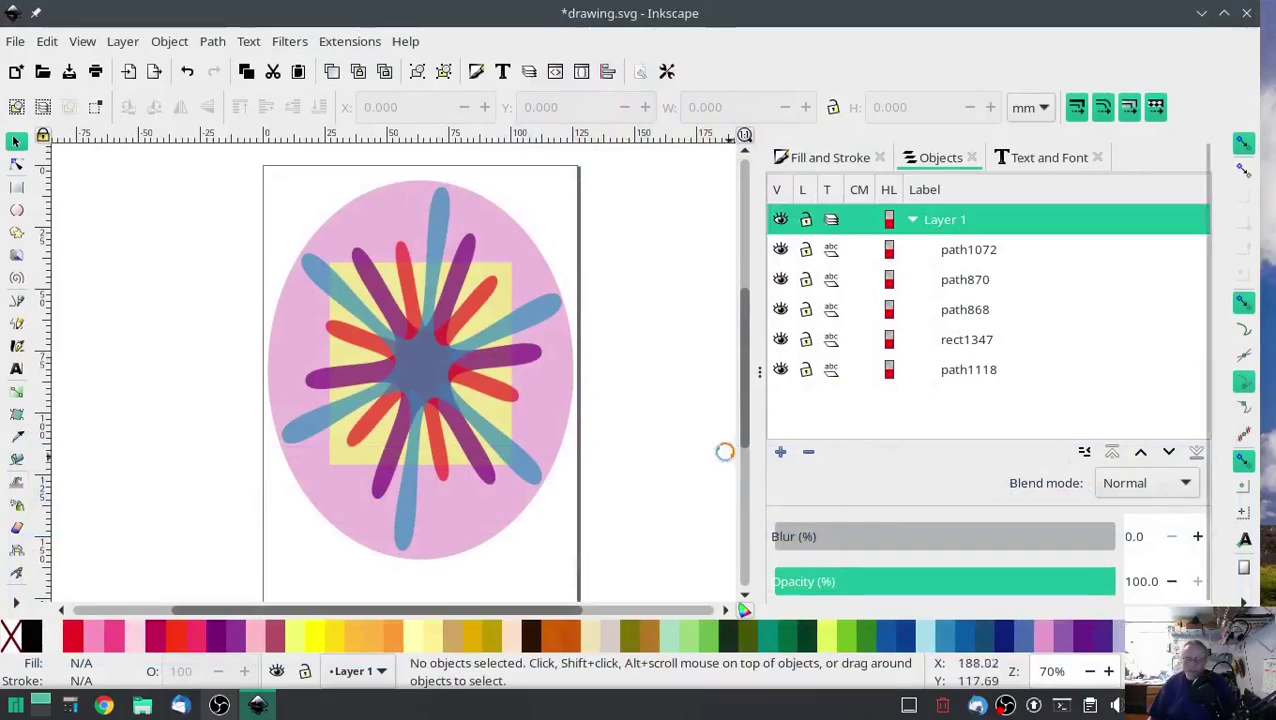
pyautogui.hotkey('ctrl', 'p')
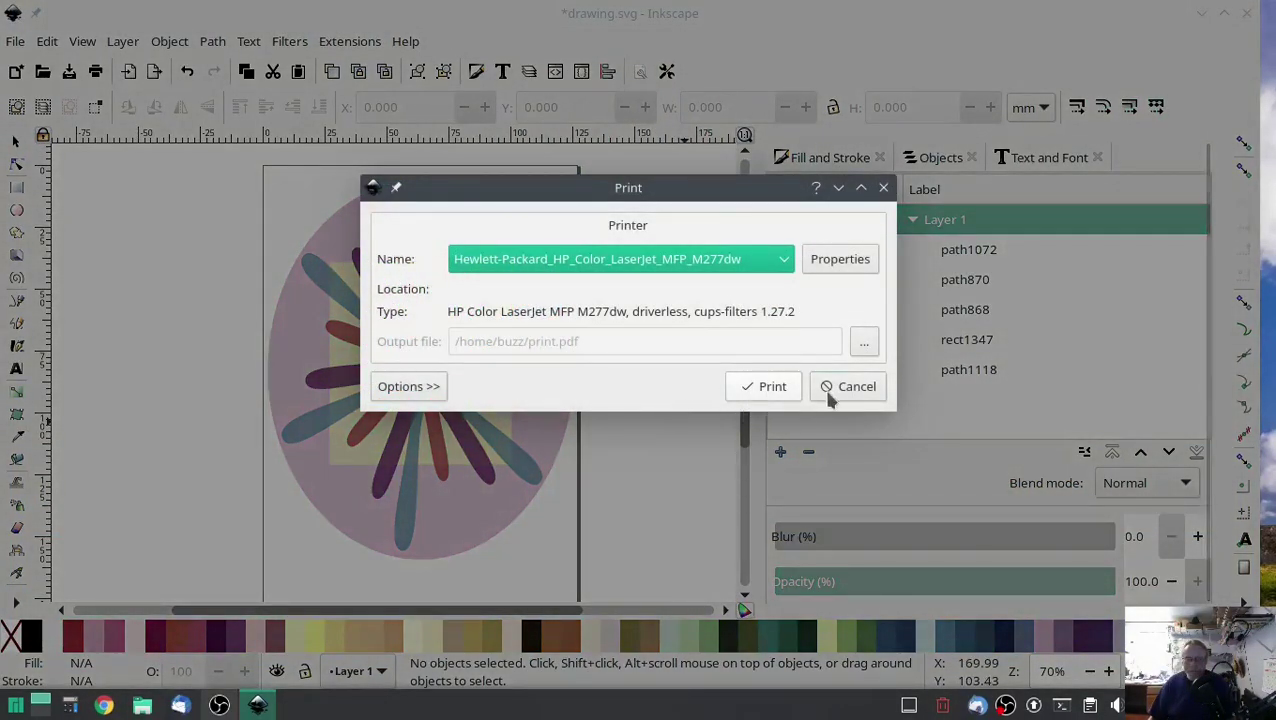
pyautogui.click(836, 390)
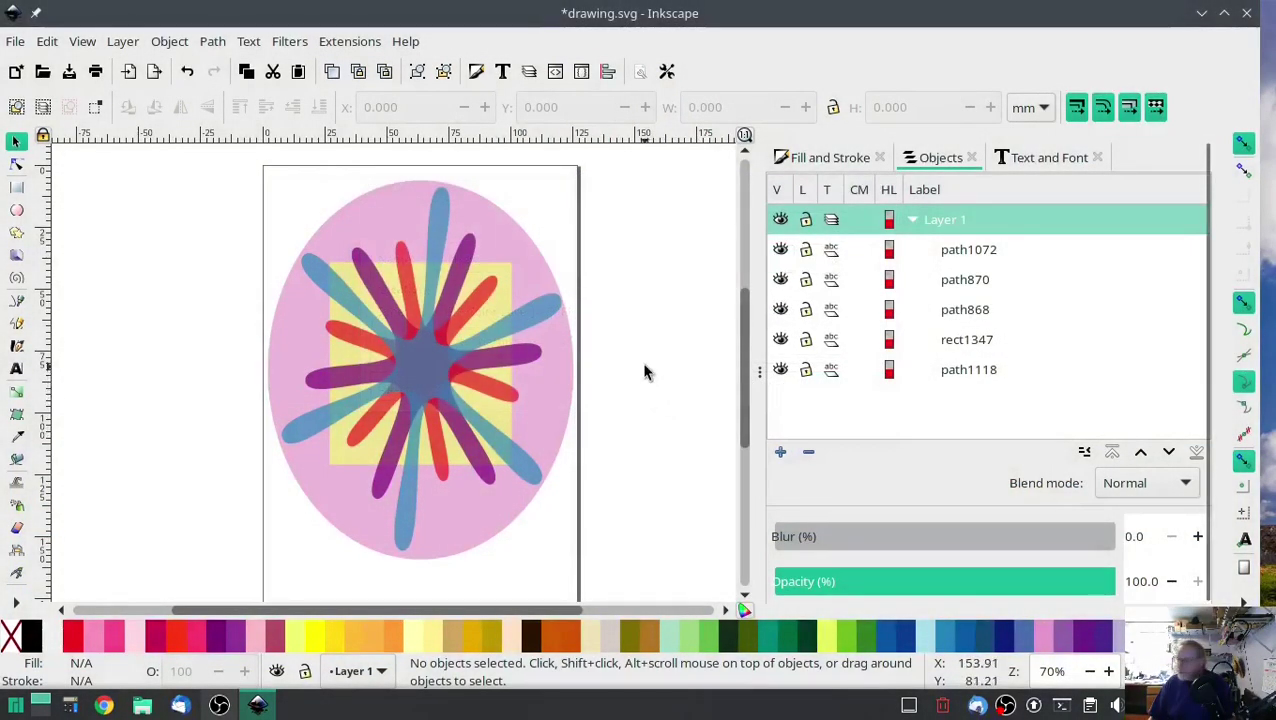
# - Hide the blue, red and purple star paths, keeping the yellow rectangle visible
pyautogui.click(781, 250)
pyautogui.click(781, 250)
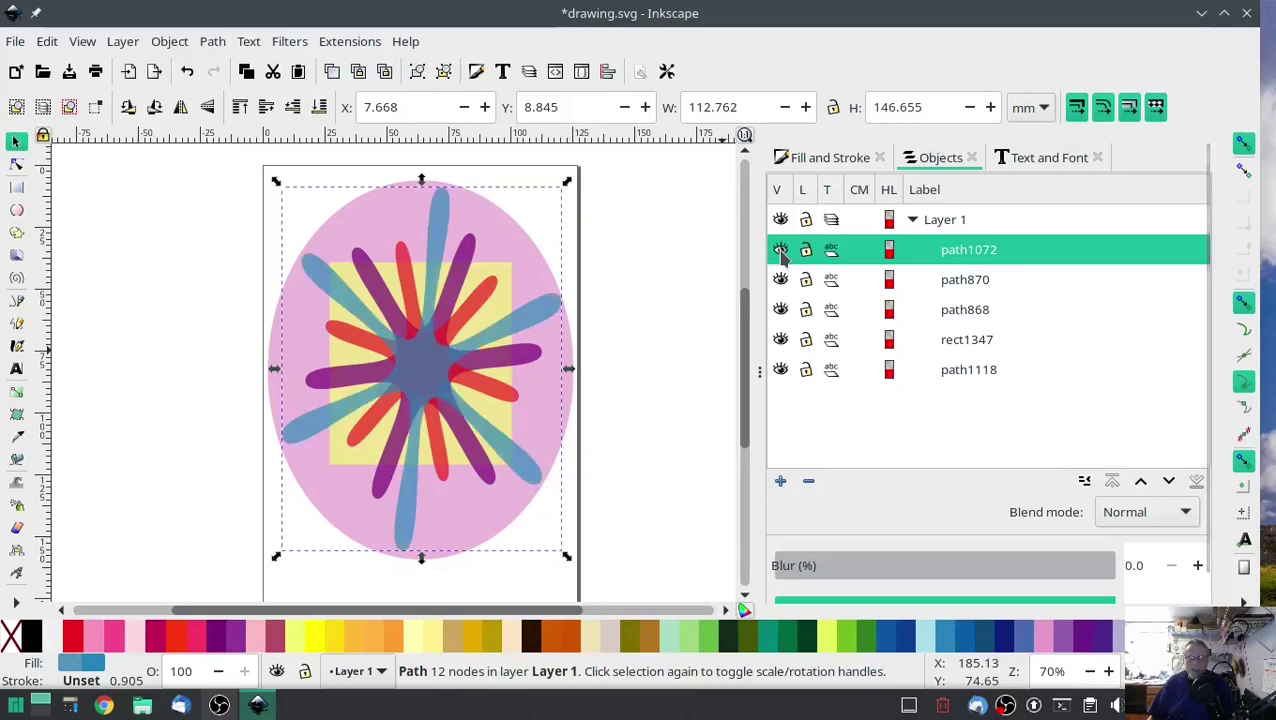
pyautogui.click(781, 250)
pyautogui.click(781, 280)
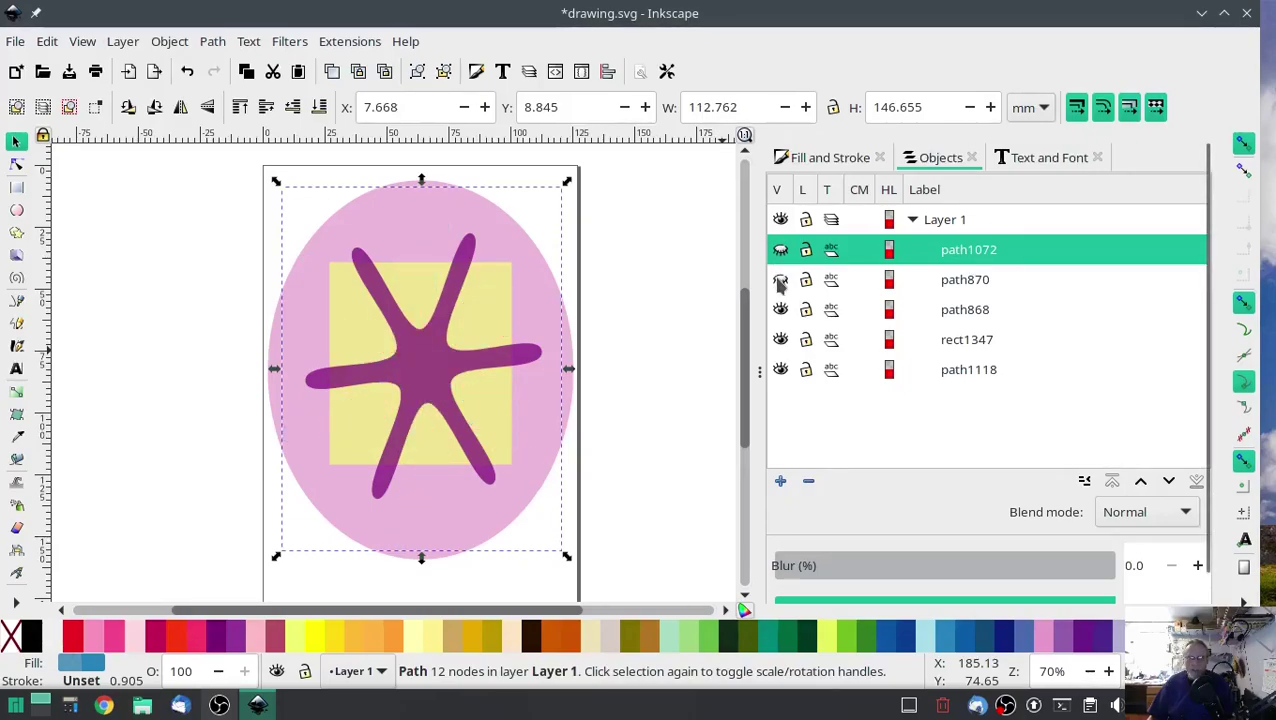
pyautogui.click(781, 280)
pyautogui.click(781, 280)
pyautogui.click(781, 310)
pyautogui.click(781, 310)
pyautogui.click(781, 310)
pyautogui.click(781, 340)
pyautogui.click(781, 340)
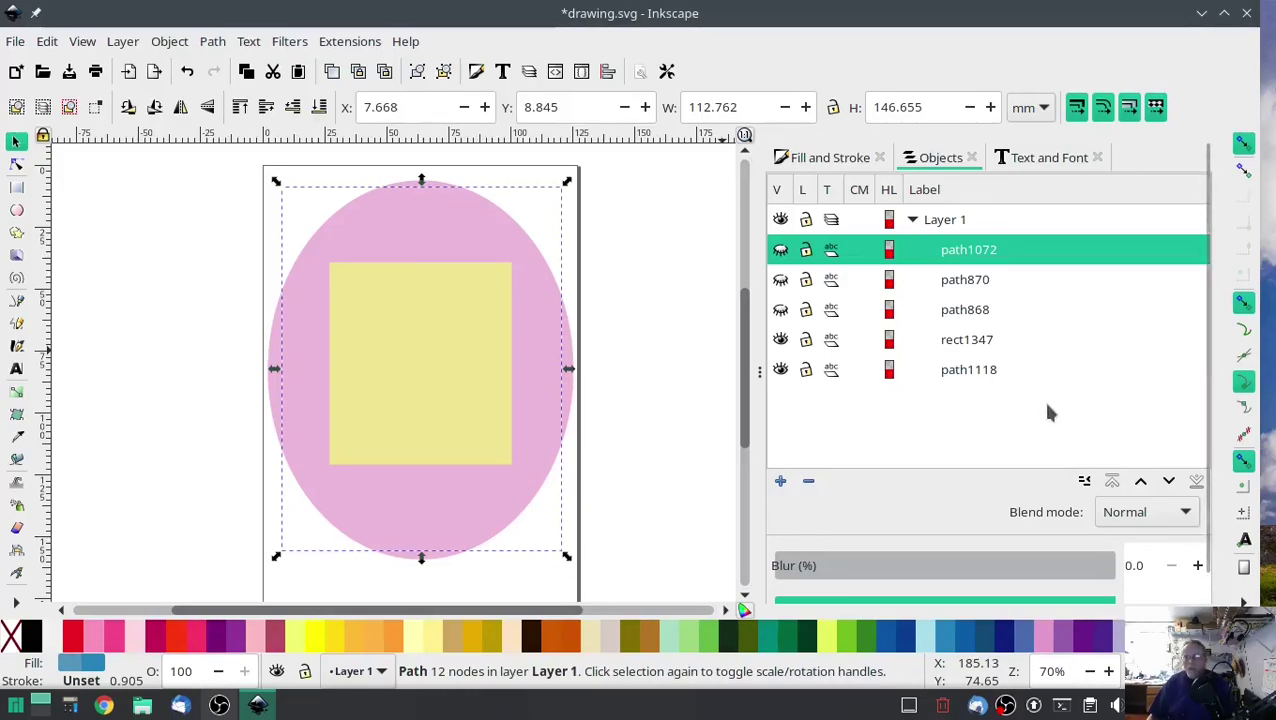
pyautogui.click(780, 309)
pyautogui.click(780, 279)
pyautogui.click(780, 249)
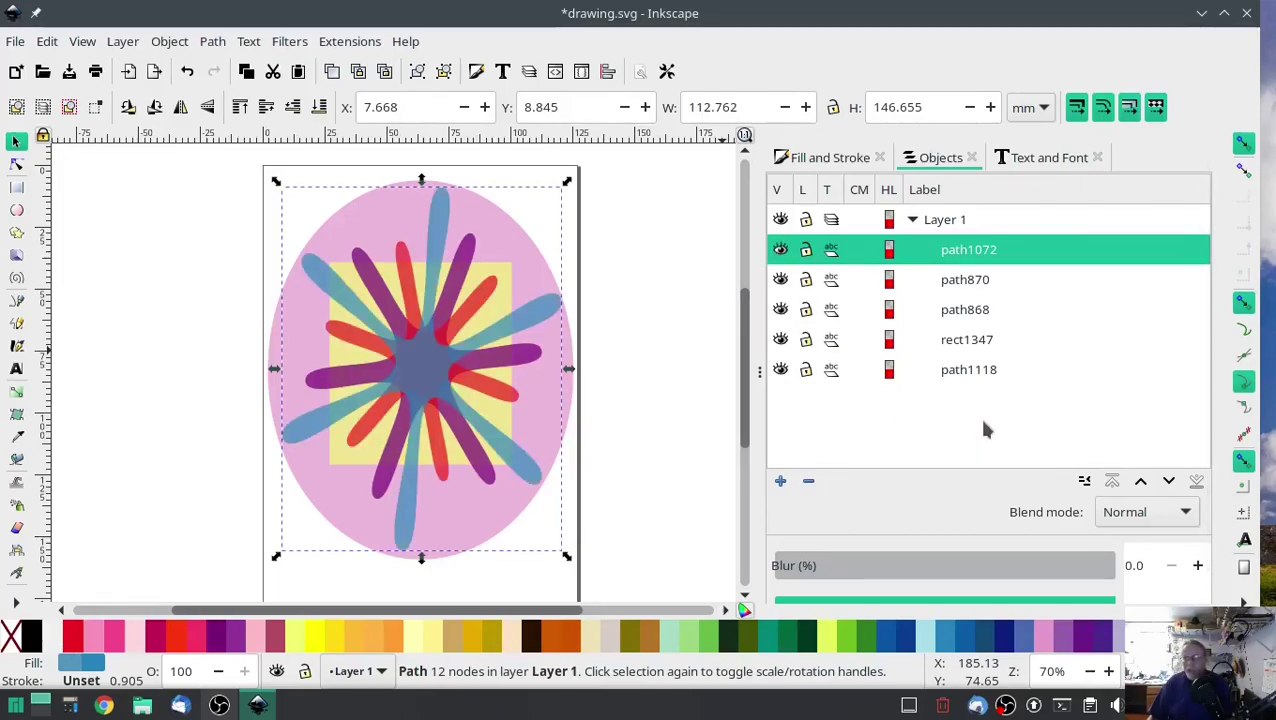
pyautogui.click(212, 42)
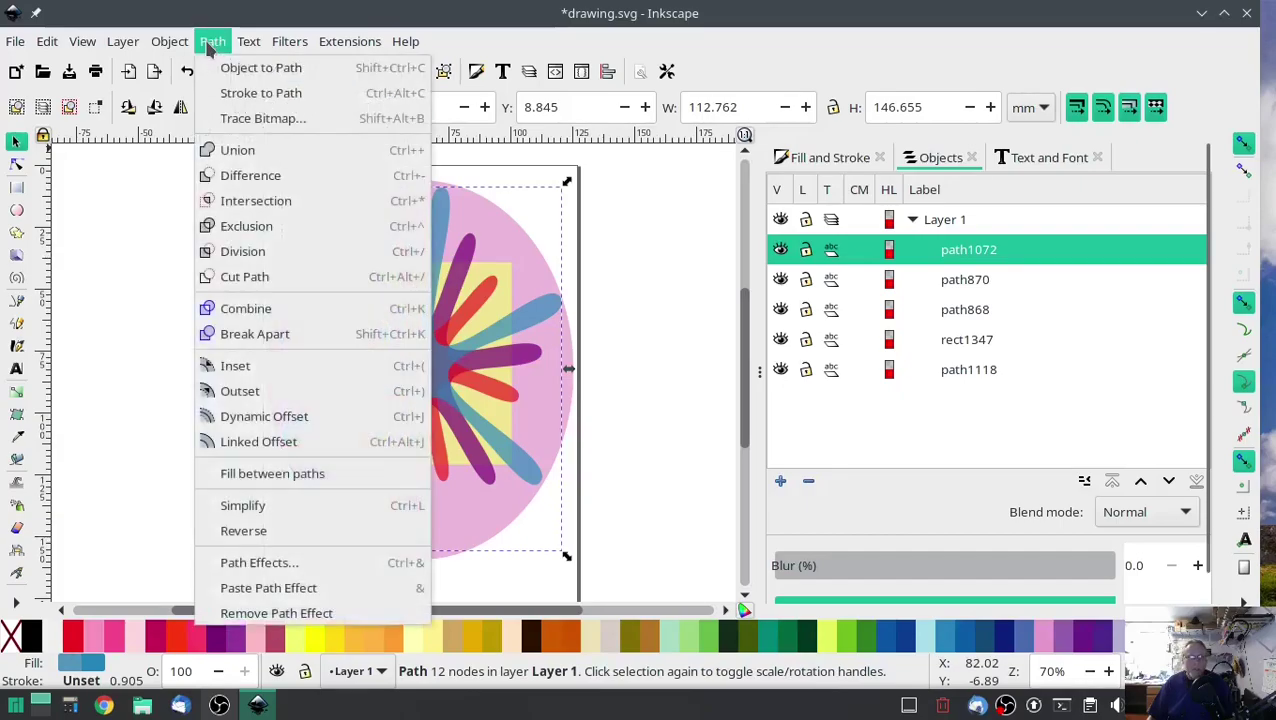
pyautogui.click(632, 350)
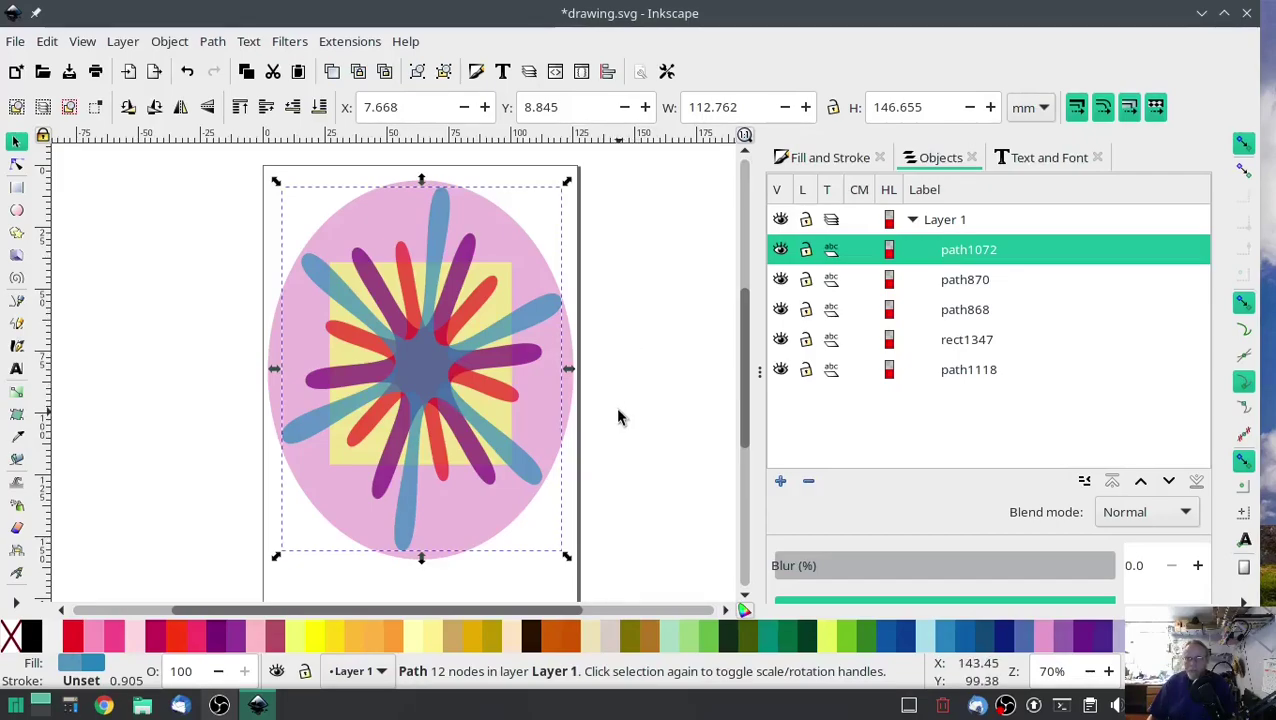
pyautogui.click(780, 249)
pyautogui.click(780, 279)
pyautogui.click(780, 309)
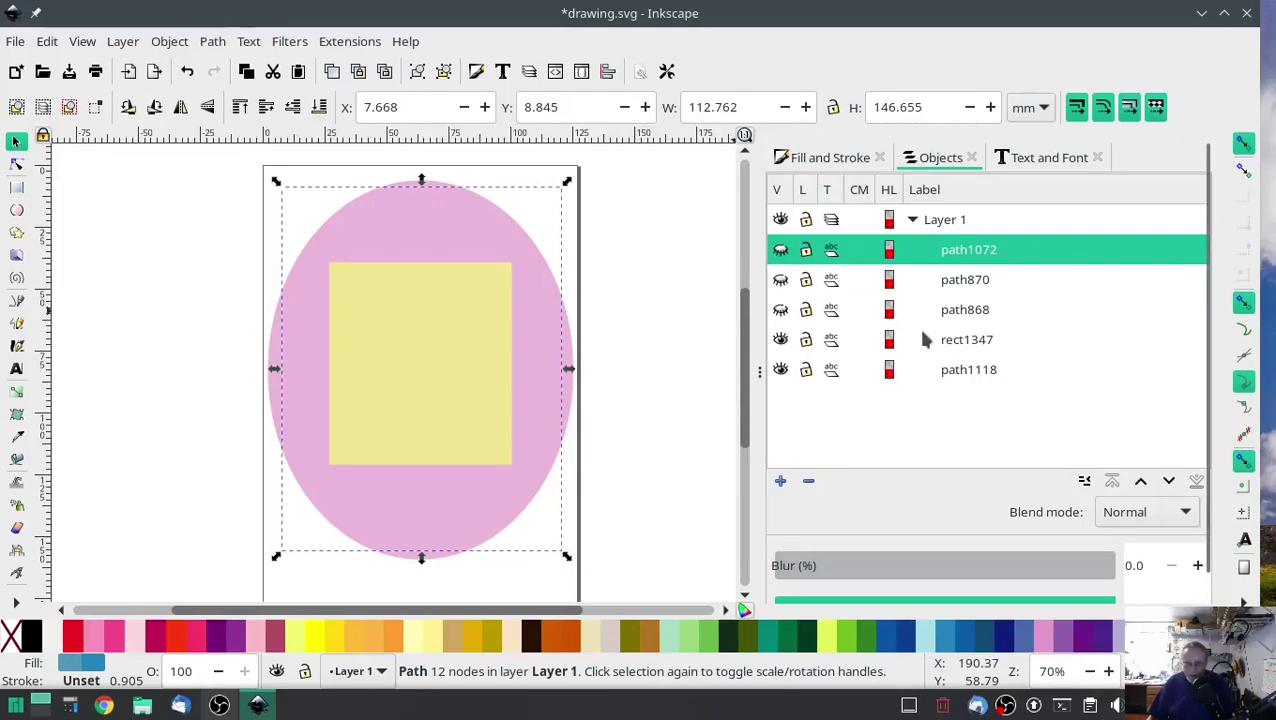
pyautogui.click(963, 344)
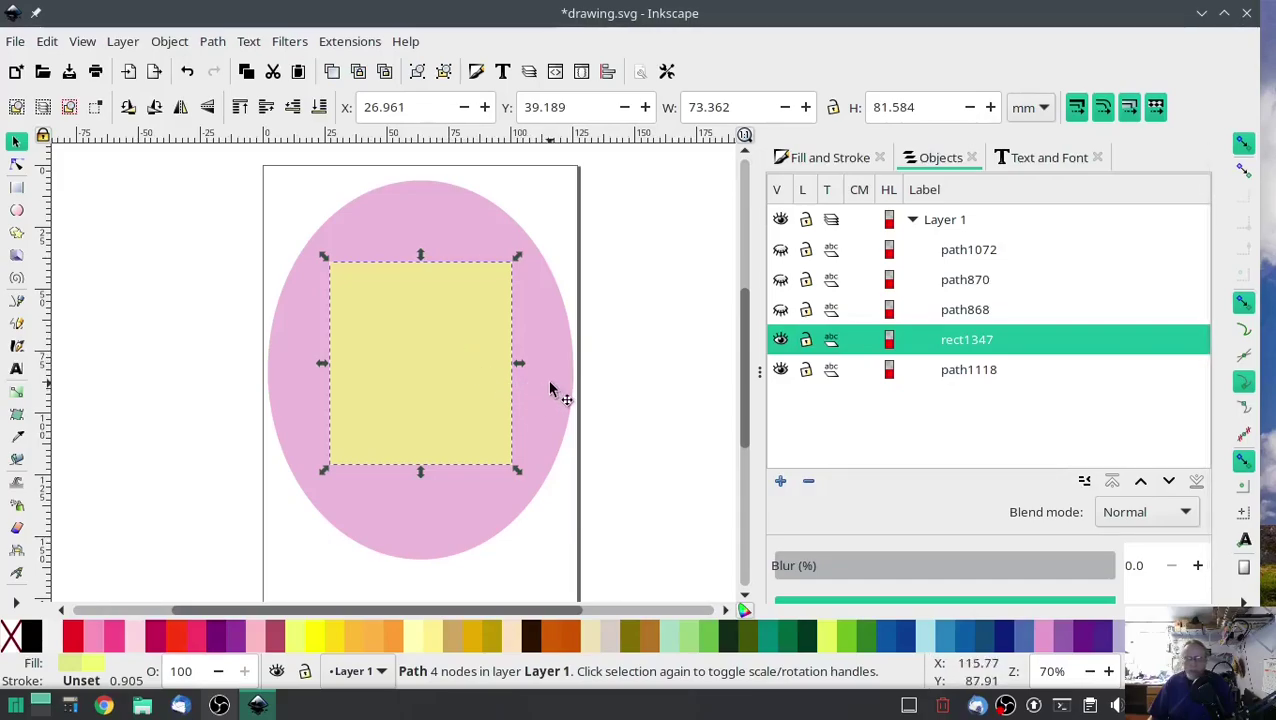
pyautogui.click(975, 377)
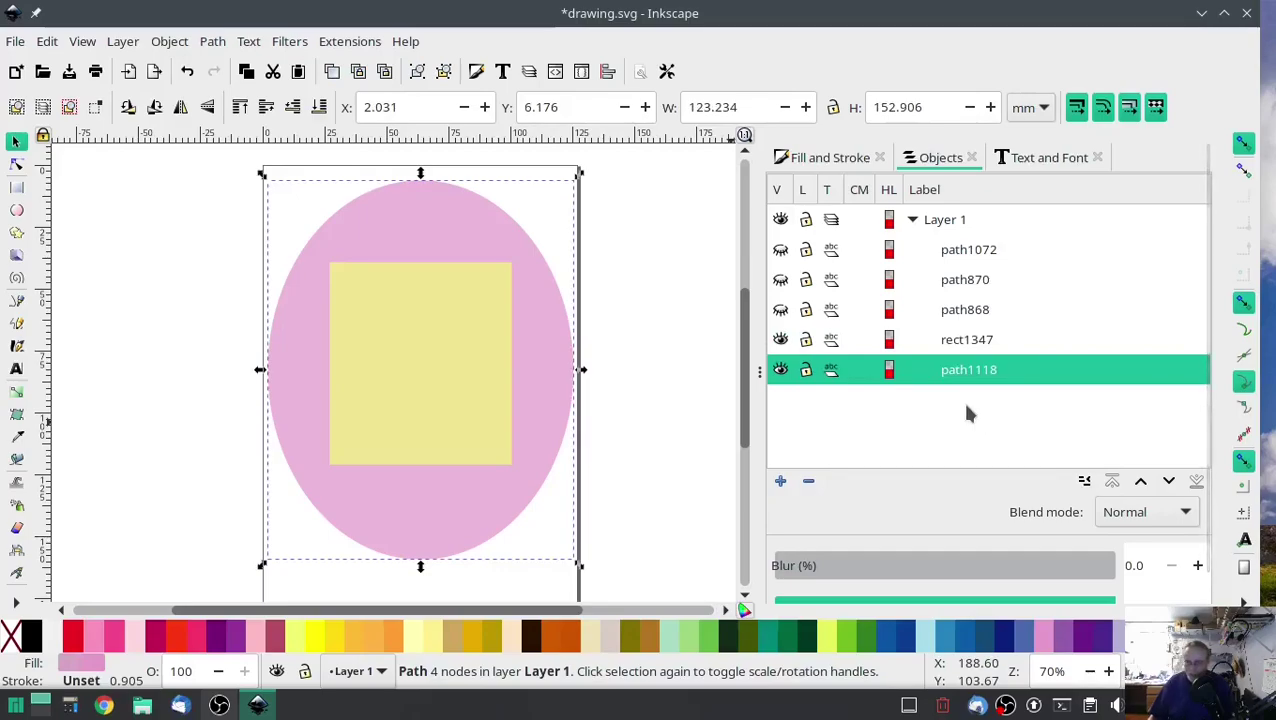
pyautogui.click(965, 345)
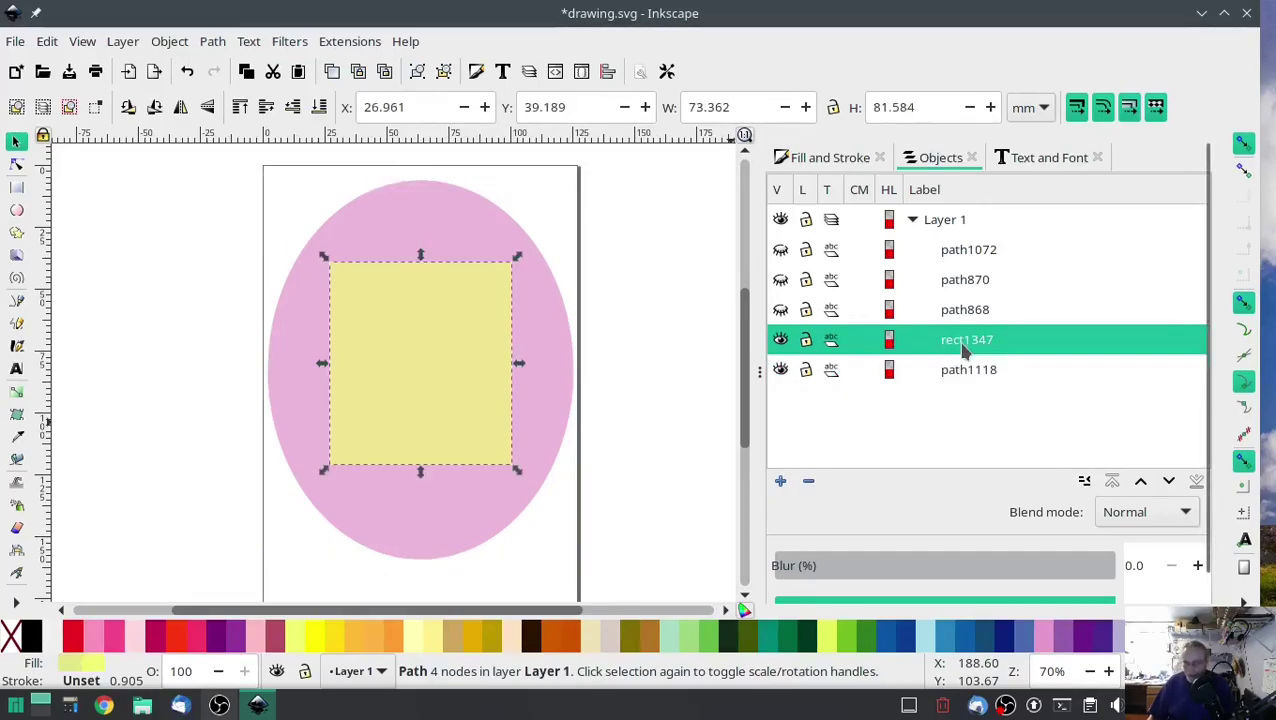
pyautogui.click(983, 370)
pyautogui.click(983, 343)
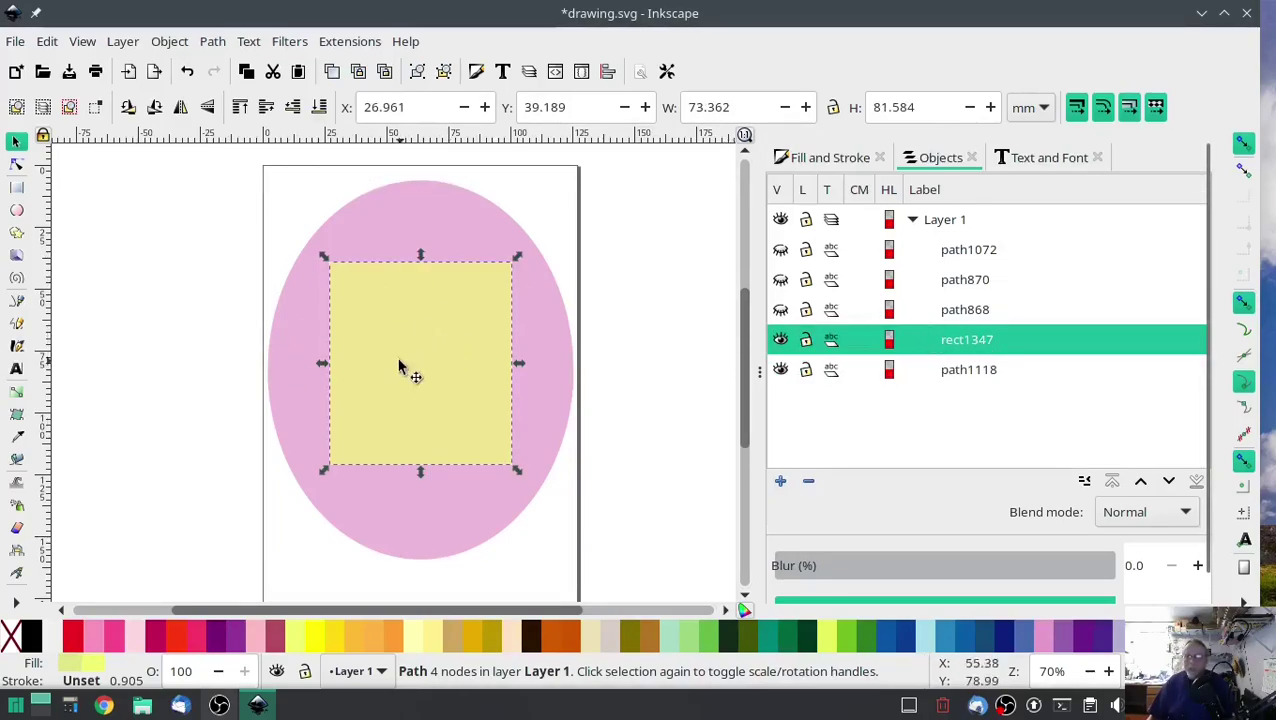
pyautogui.click(941, 372)
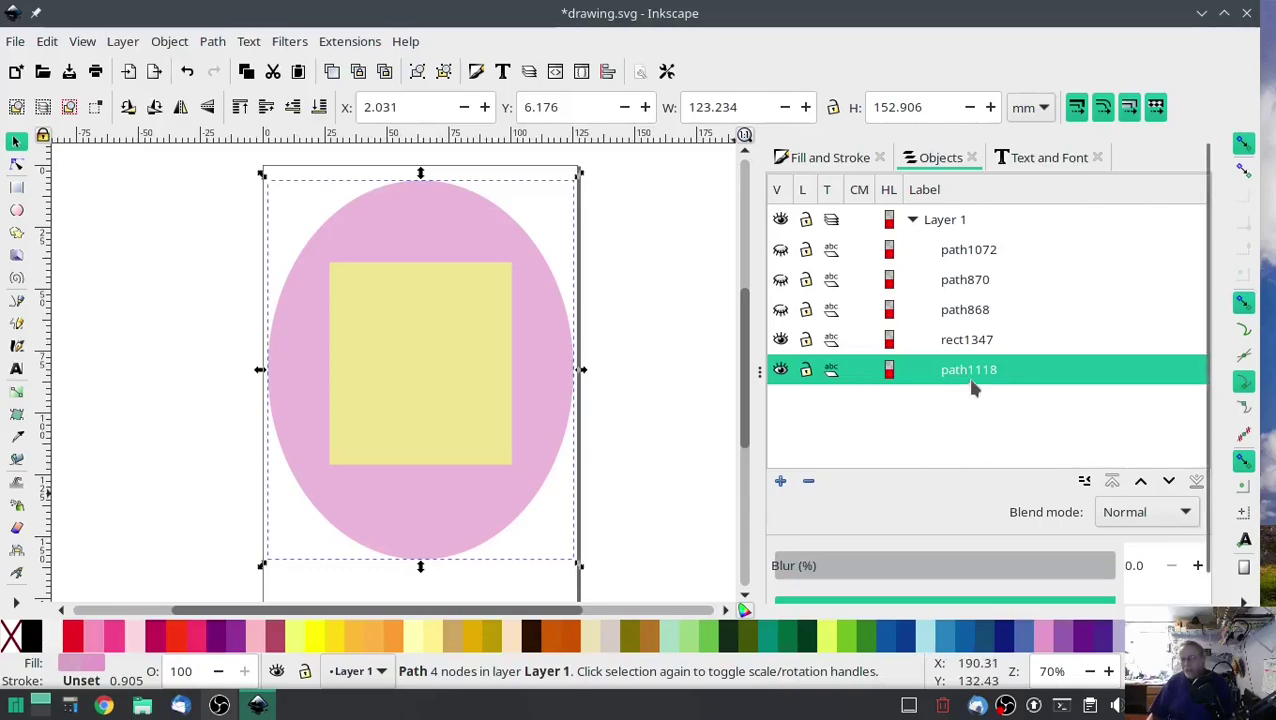
pyautogui.click(970, 342)
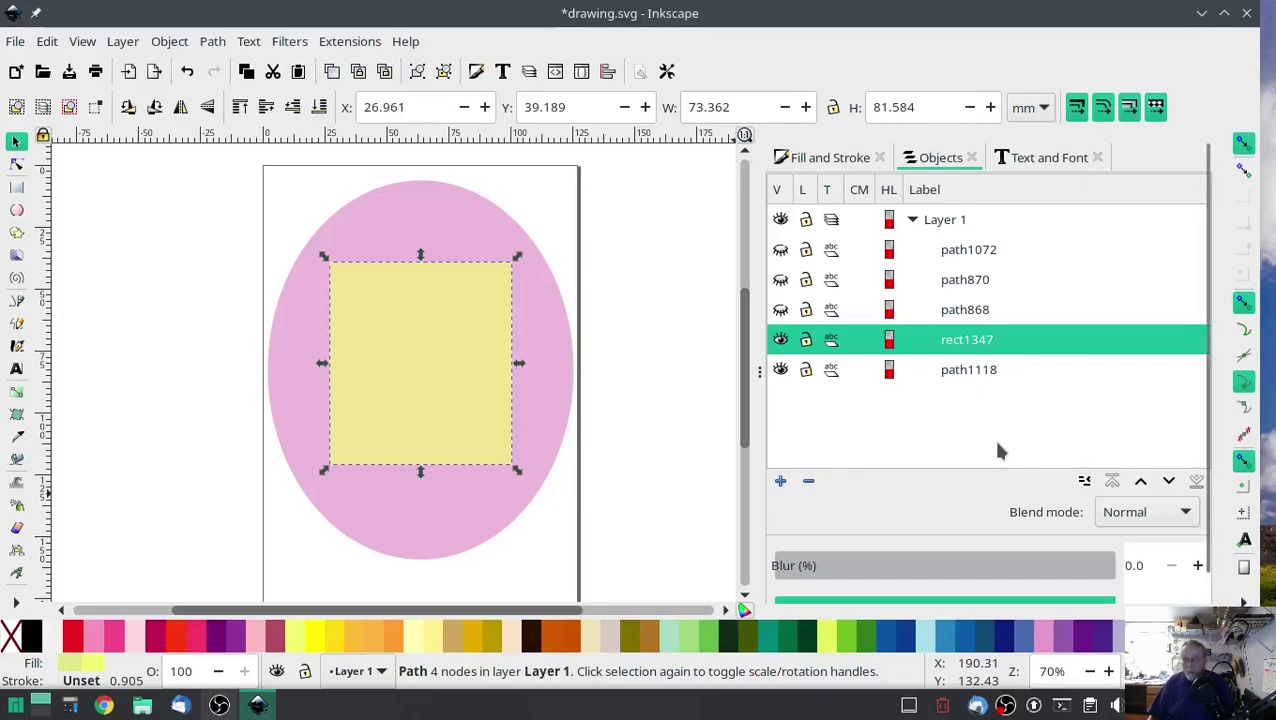
# - Duplicate the yellow rectangle and subtract it from the pink ellipse with Path > Difference
pyautogui.rightClick(966, 347)
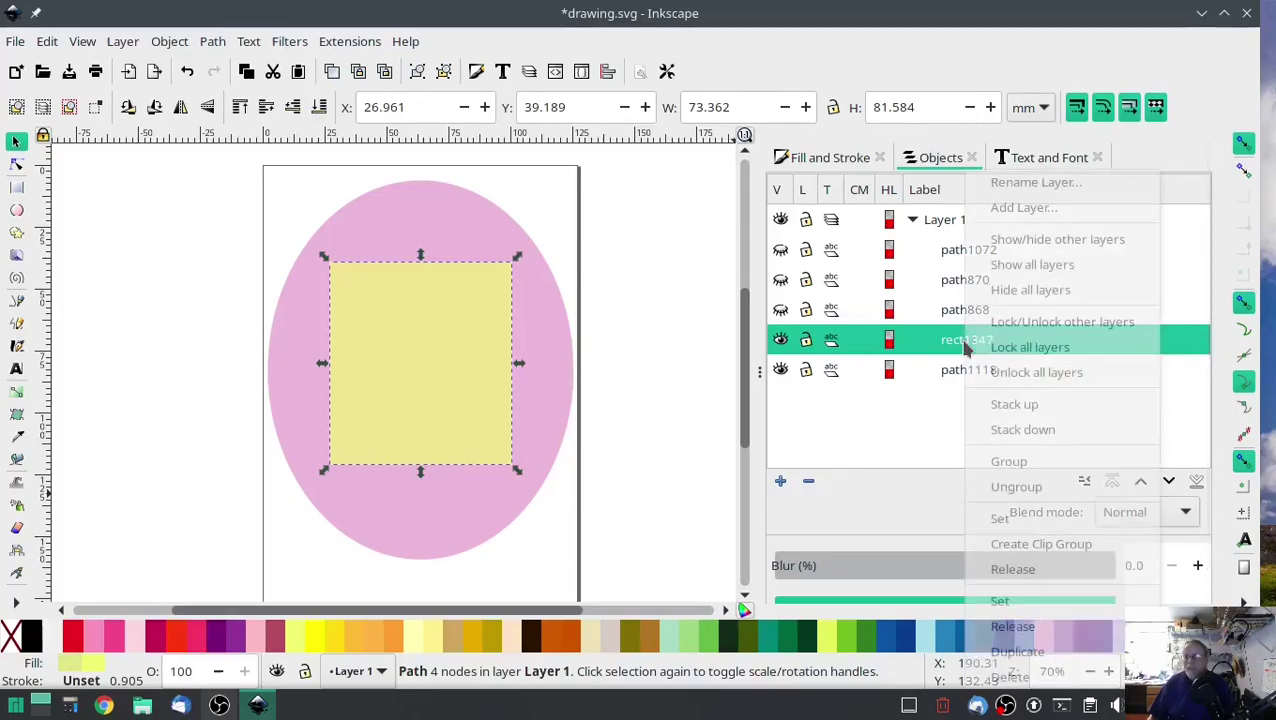
pyautogui.click(1015, 652)
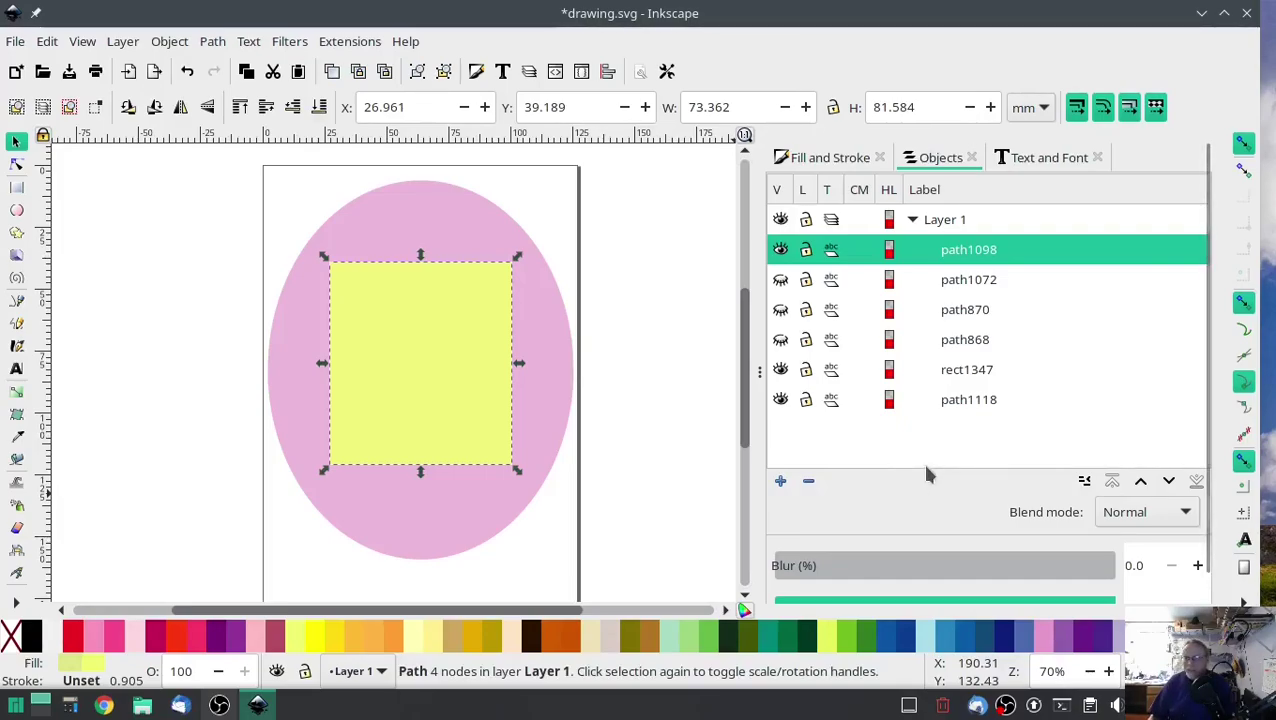
pyautogui.keyDown('ctrl'); pyautogui.click(978, 401); pyautogui.keyUp('ctrl')
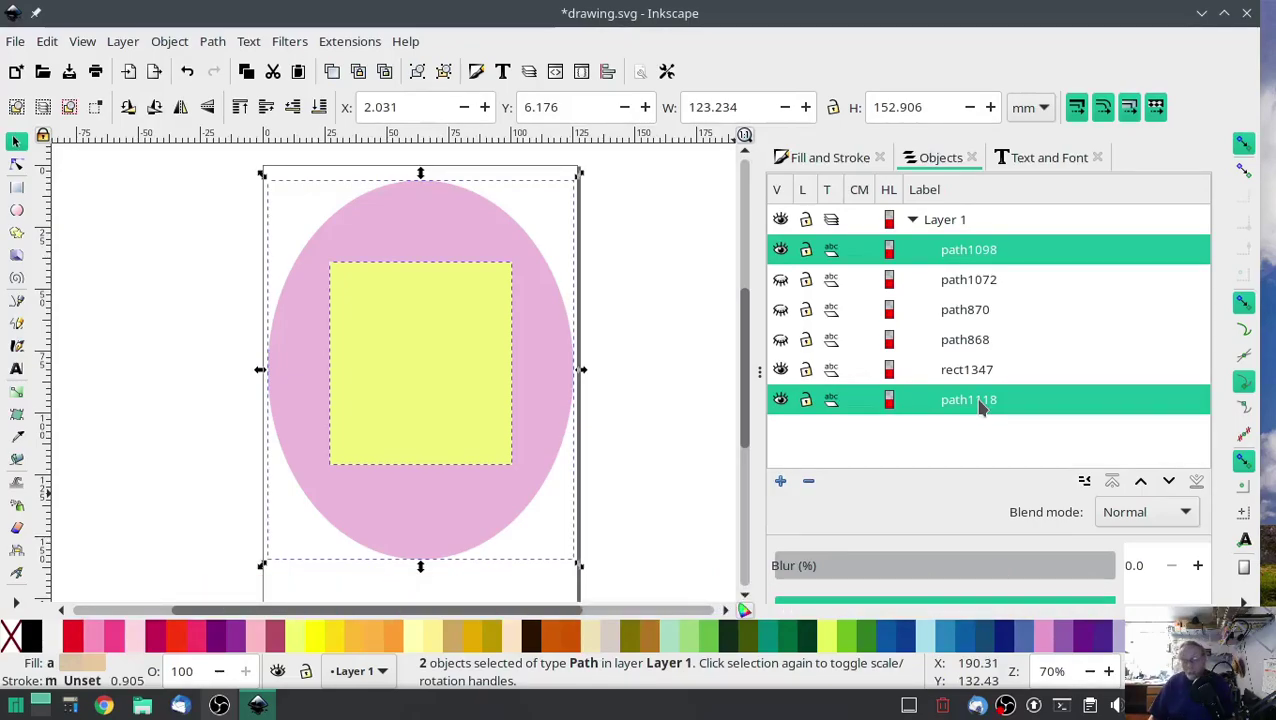
pyautogui.click(212, 41)
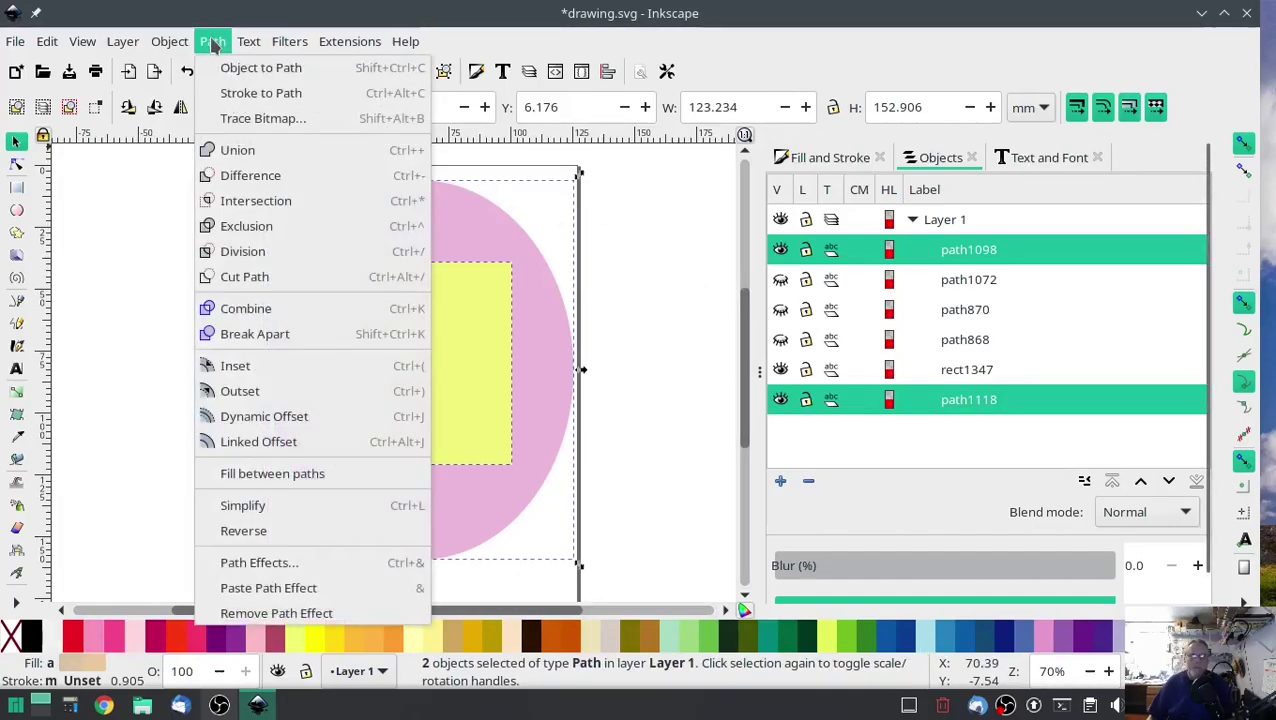
pyautogui.click(244, 175)
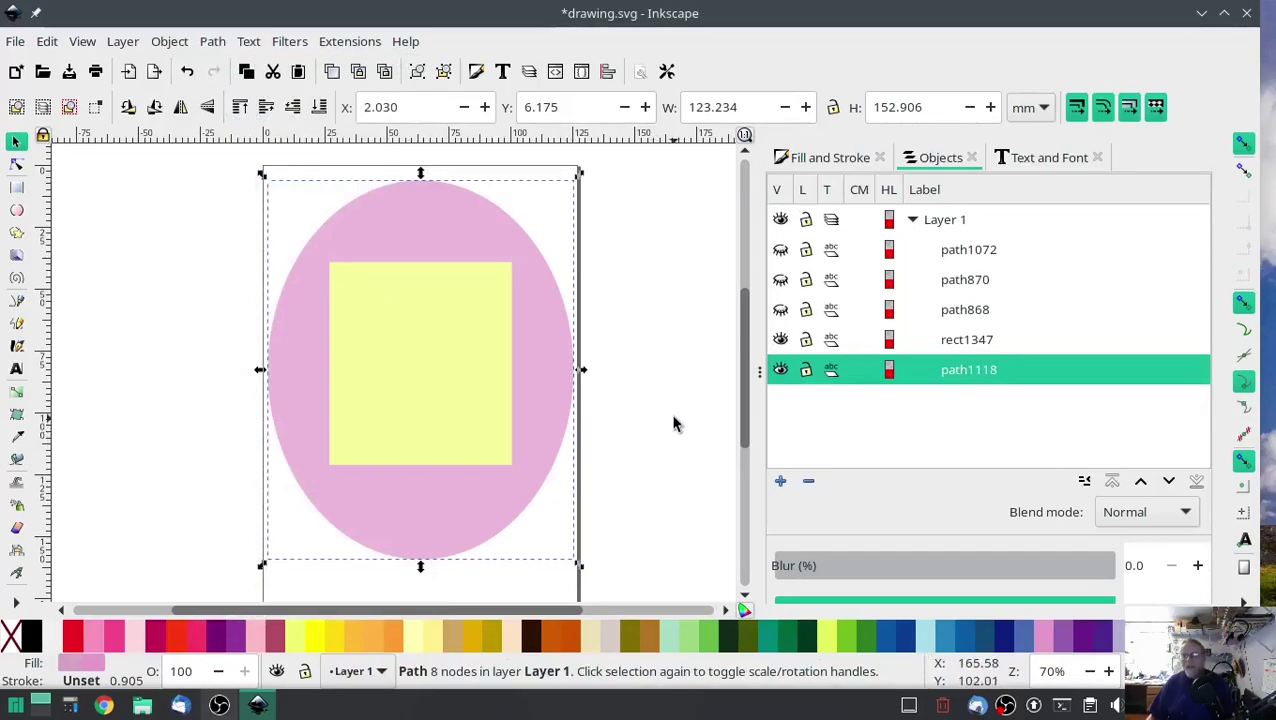
# - Hide the original yellow rectangle (rect1347)
pyautogui.click(781, 340)
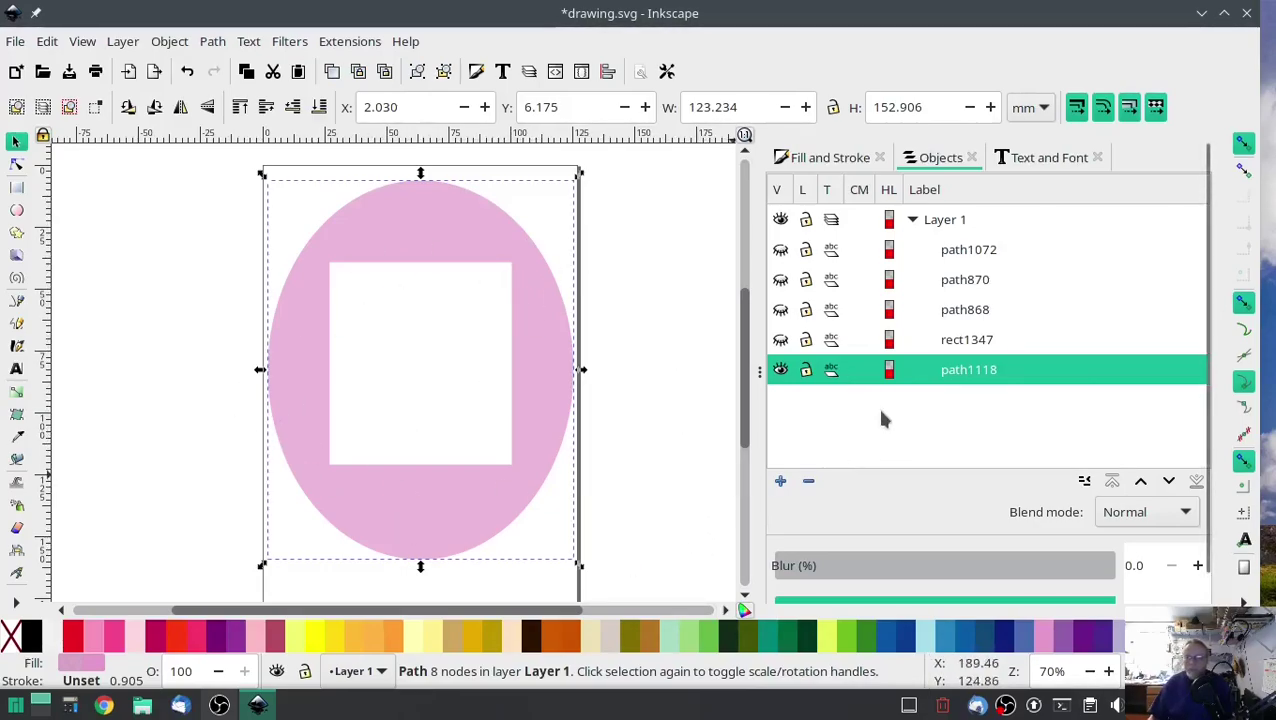
pyautogui.click(780, 339)
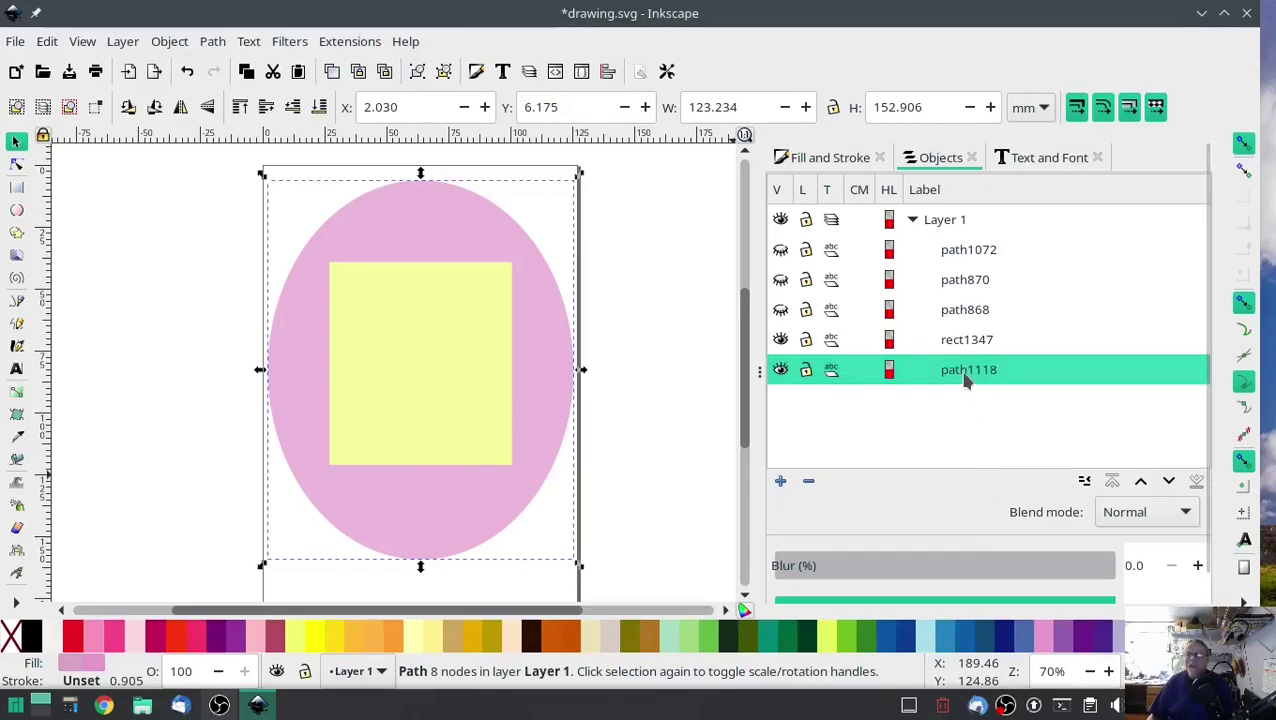
pyautogui.click(780, 340)
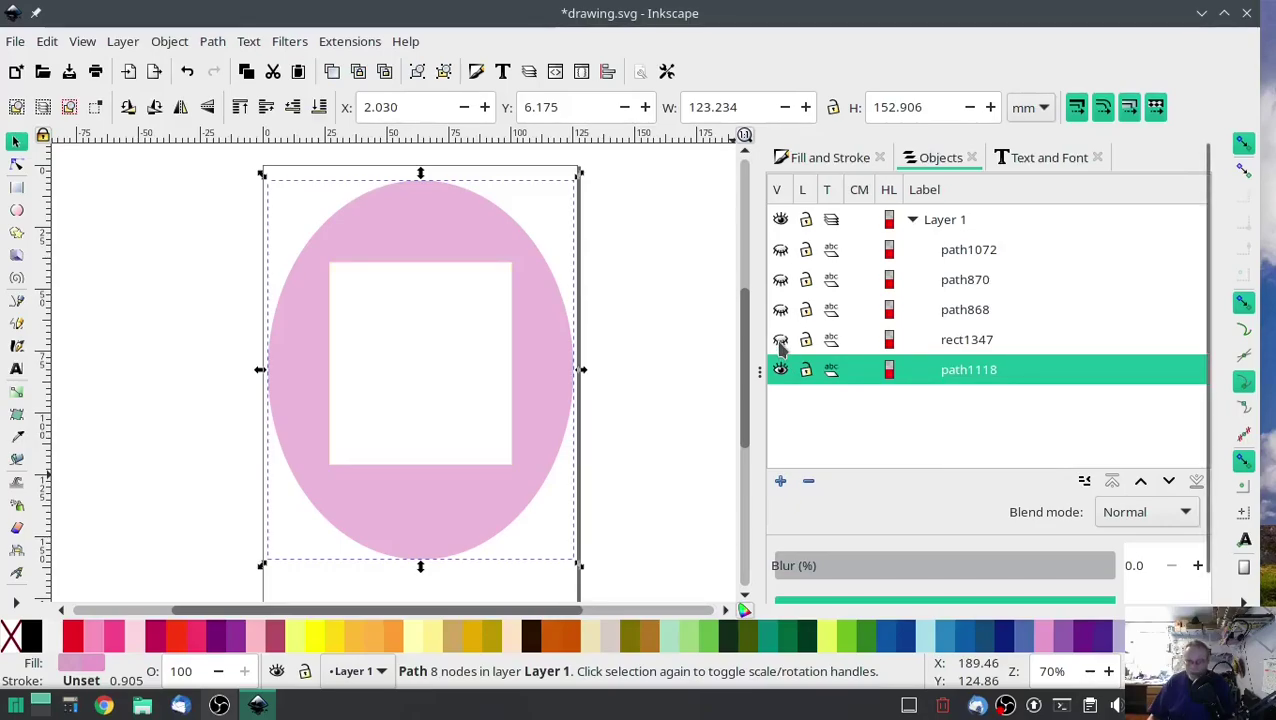
# - Subtract a duplicate of the purple starfish path868 from the pink oval, then hide path868
pyautogui.click(781, 310)
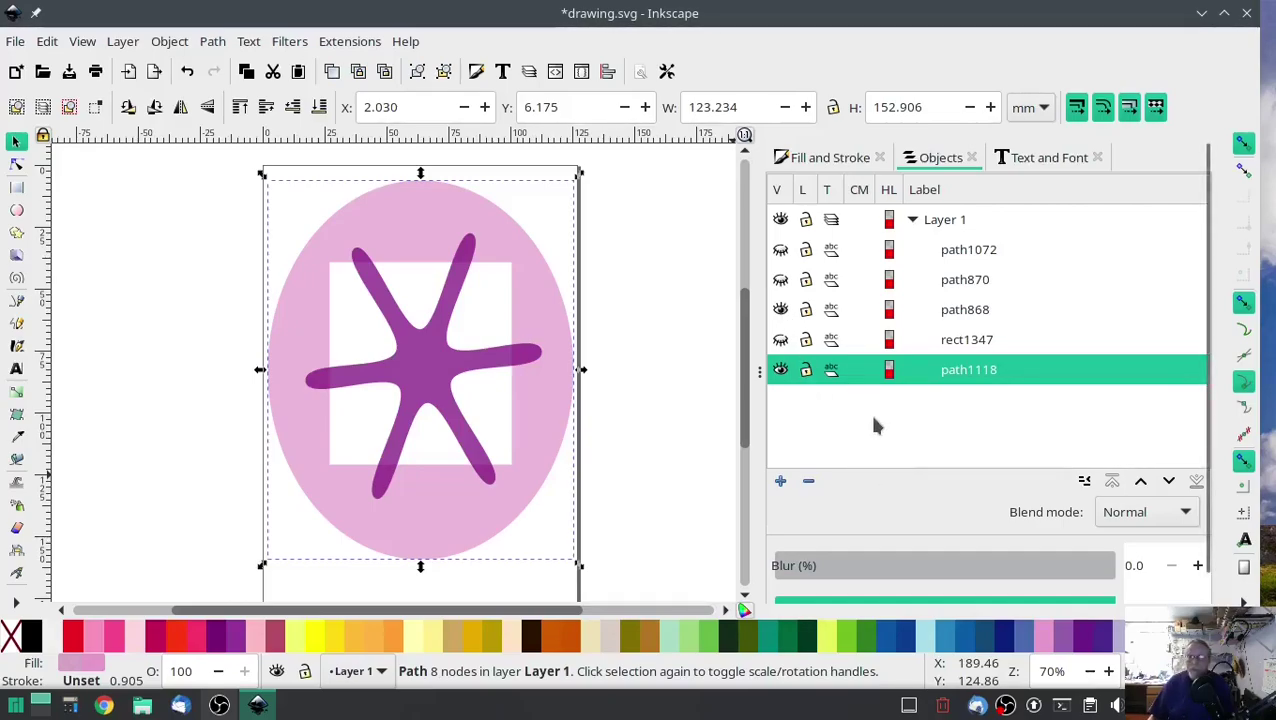
pyautogui.click(950, 312)
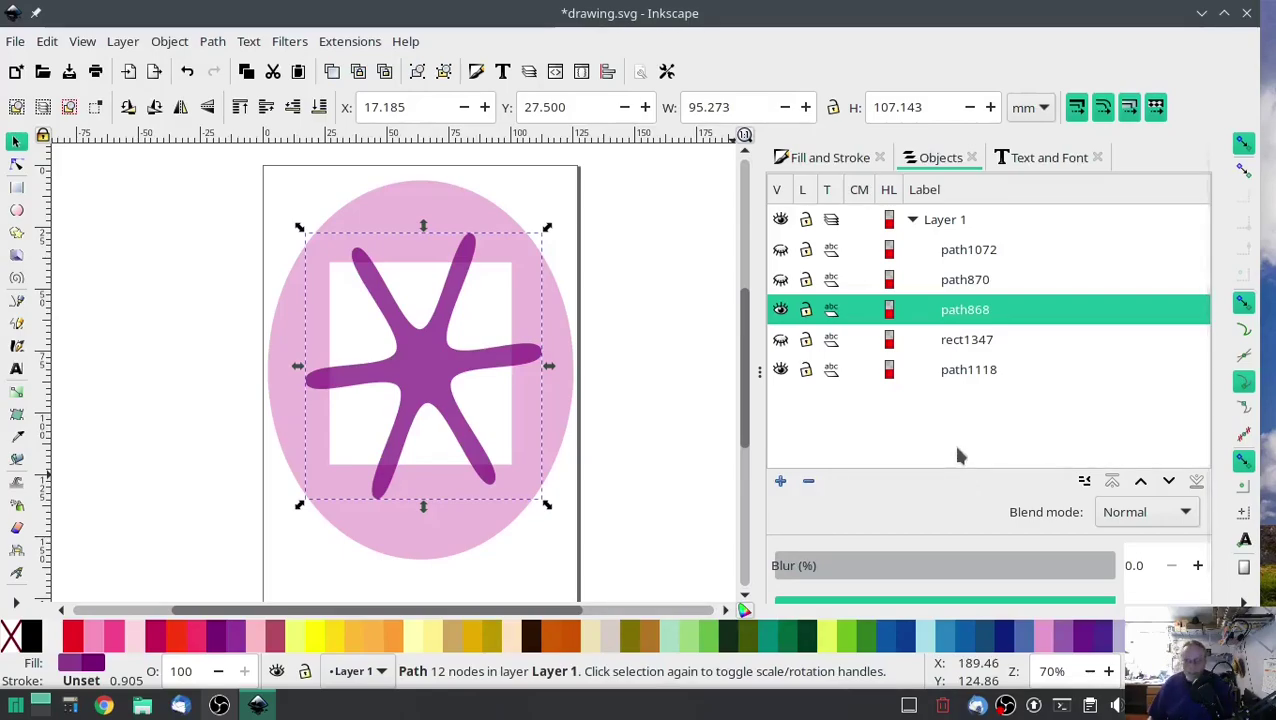
pyautogui.hotkey('ctrl', 'd')
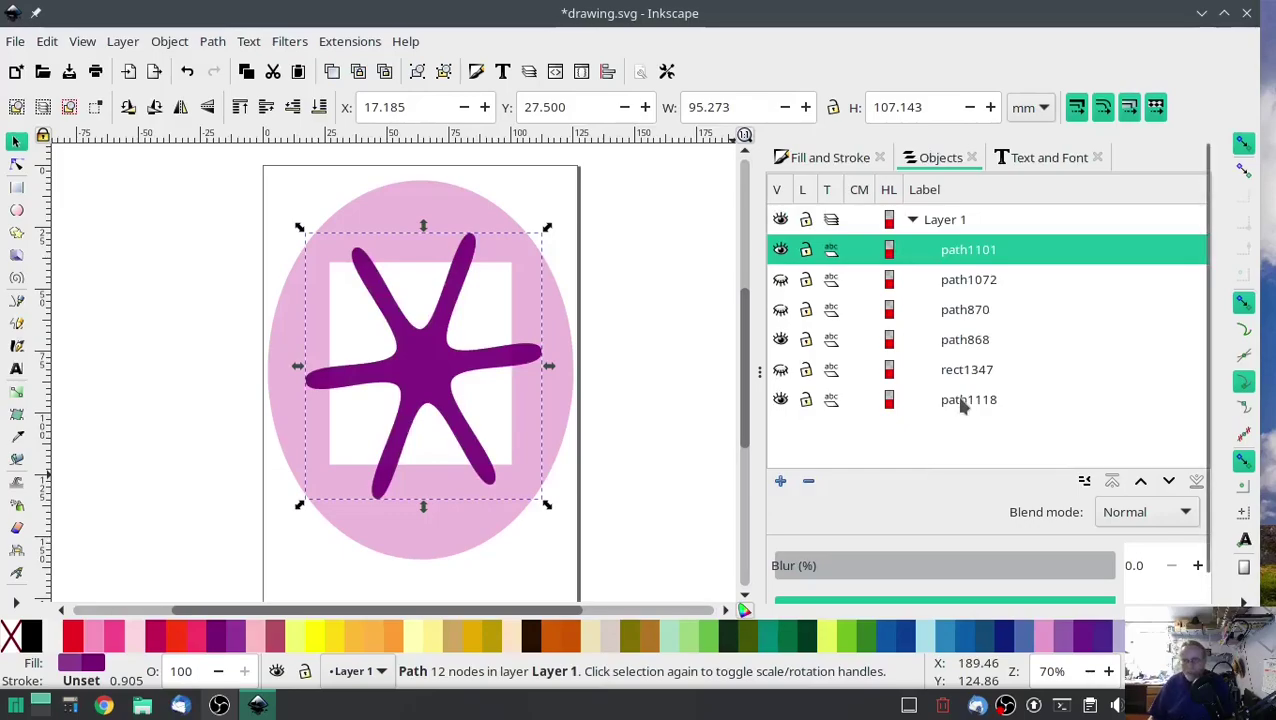
pyautogui.keyDown('ctrl'); pyautogui.click(962, 403); pyautogui.keyUp('ctrl')
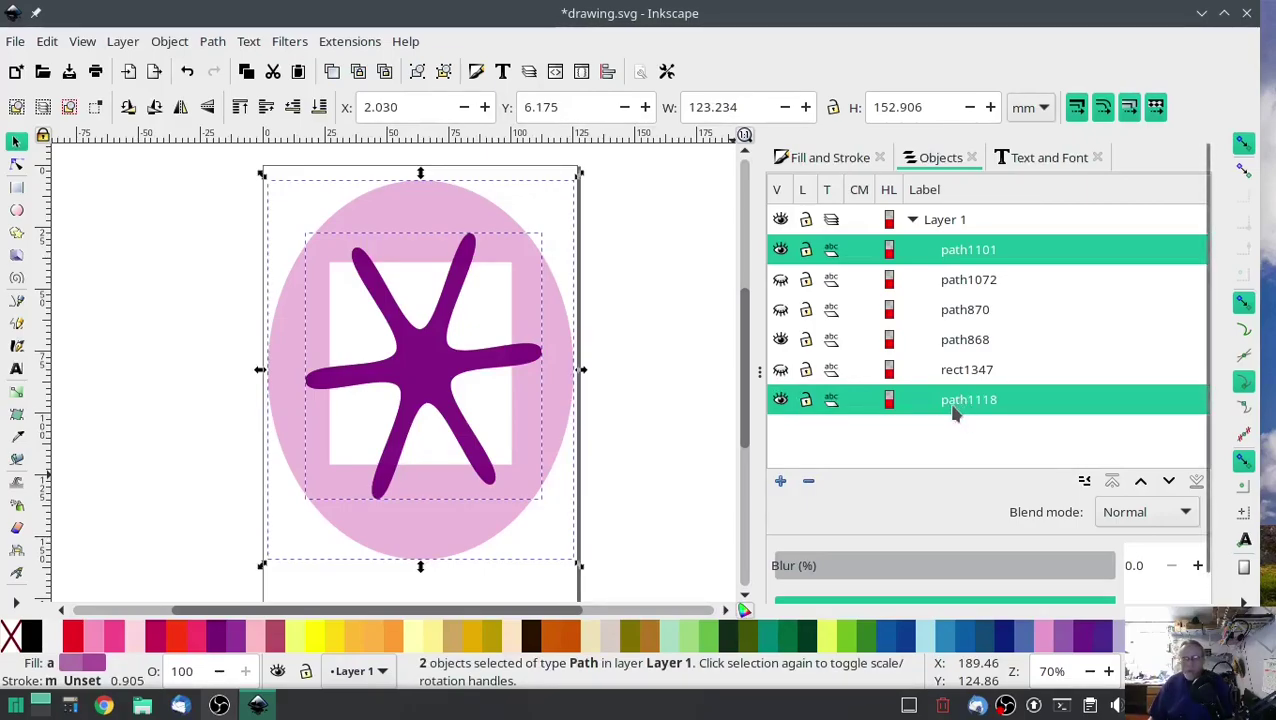
pyautogui.click(212, 41)
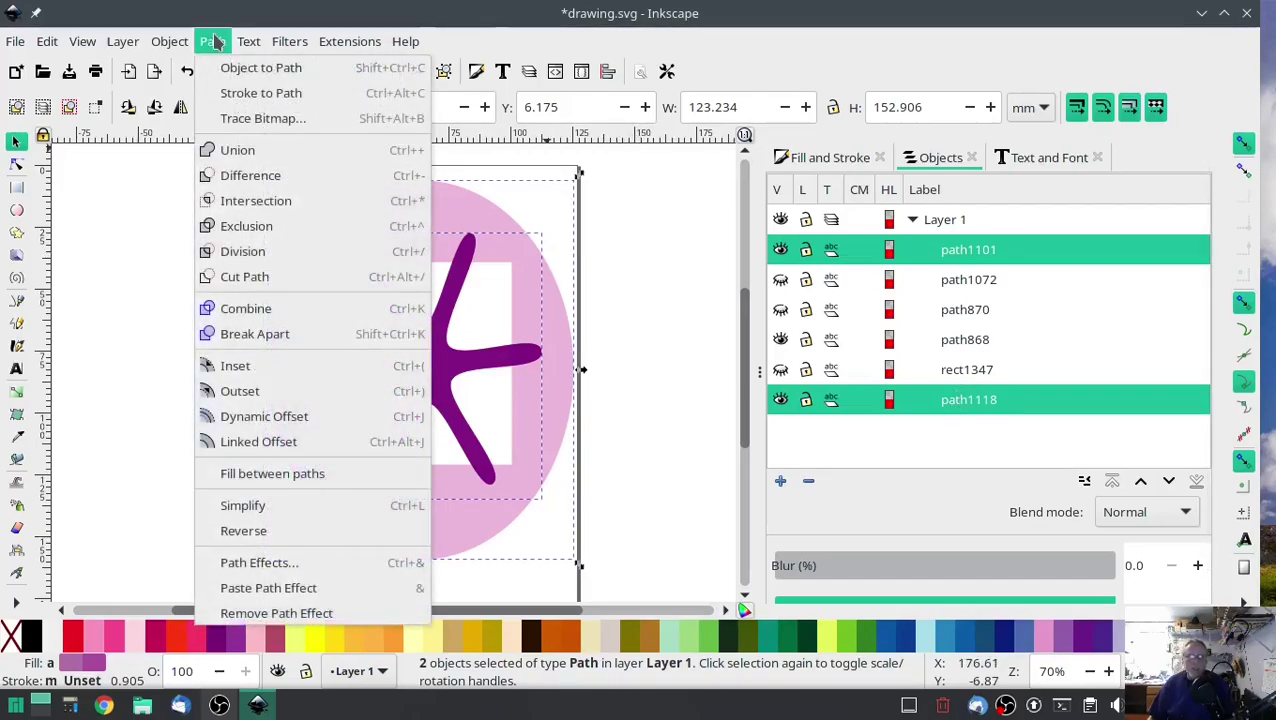
pyautogui.click(241, 180)
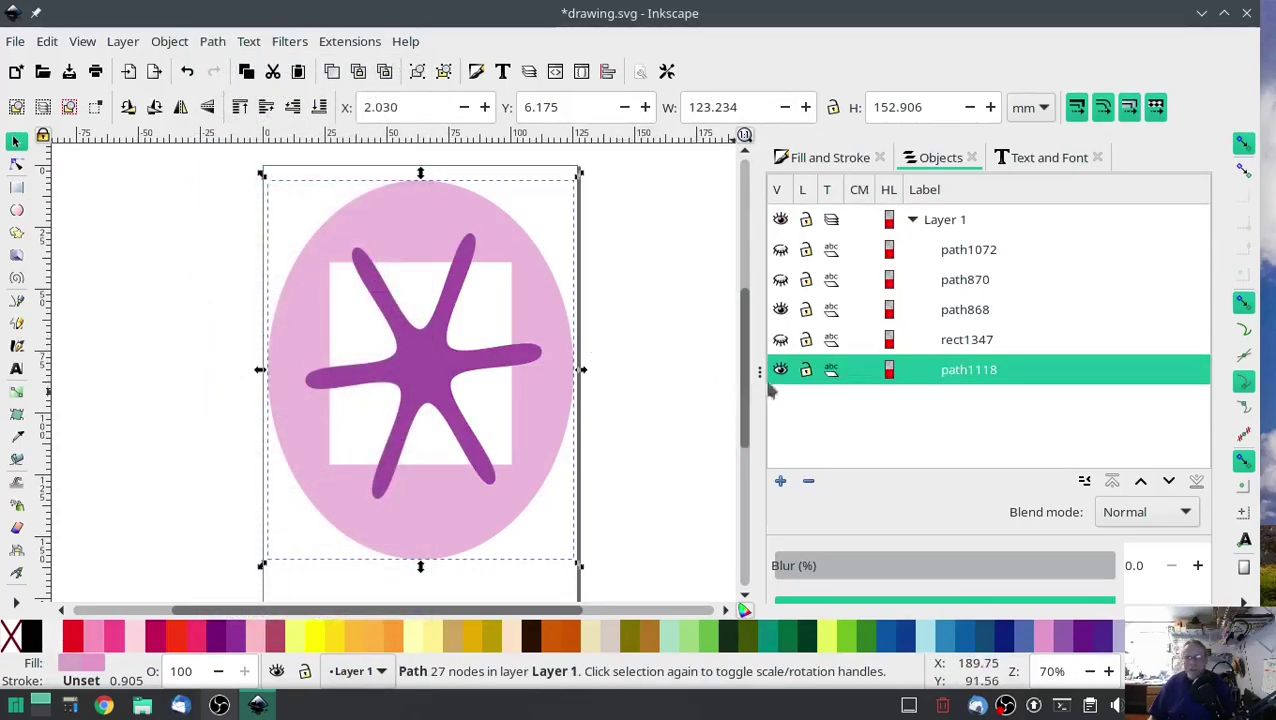
pyautogui.click(781, 312)
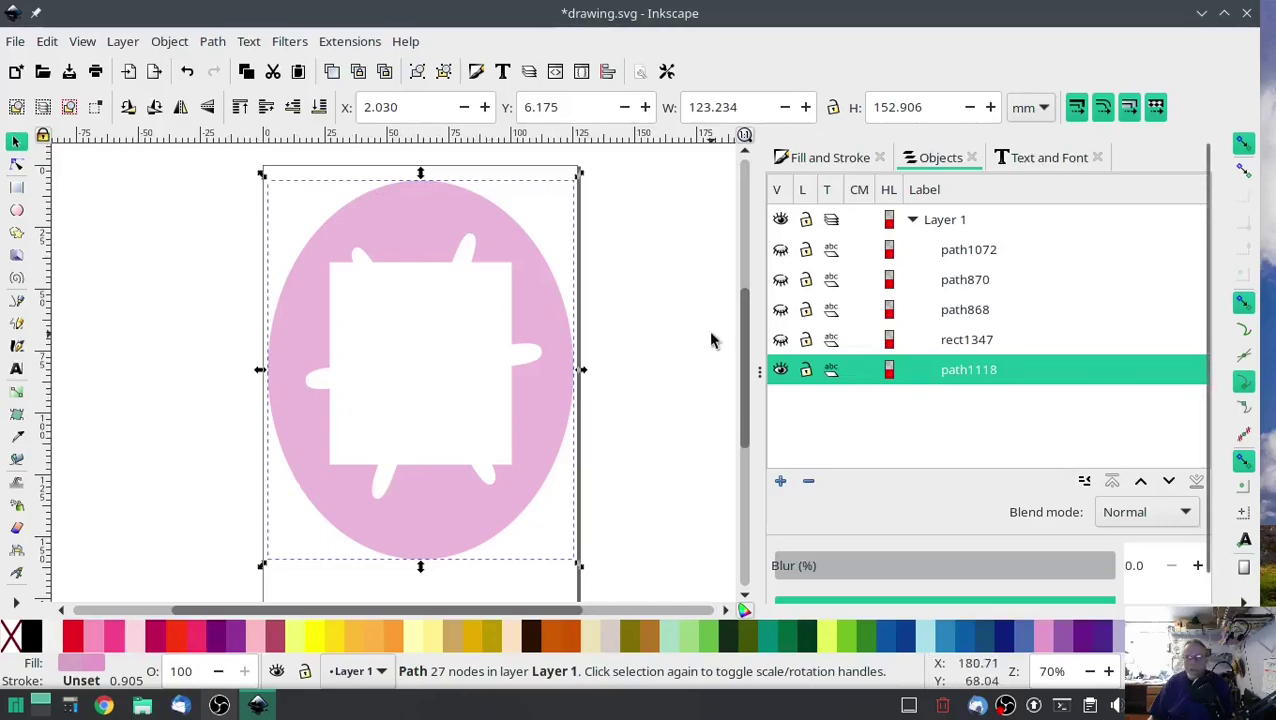
# - Cut a duplicate of the red starfish out of the pink background, then hide the red starfish
pyautogui.click(781, 312)
pyautogui.click(781, 312)
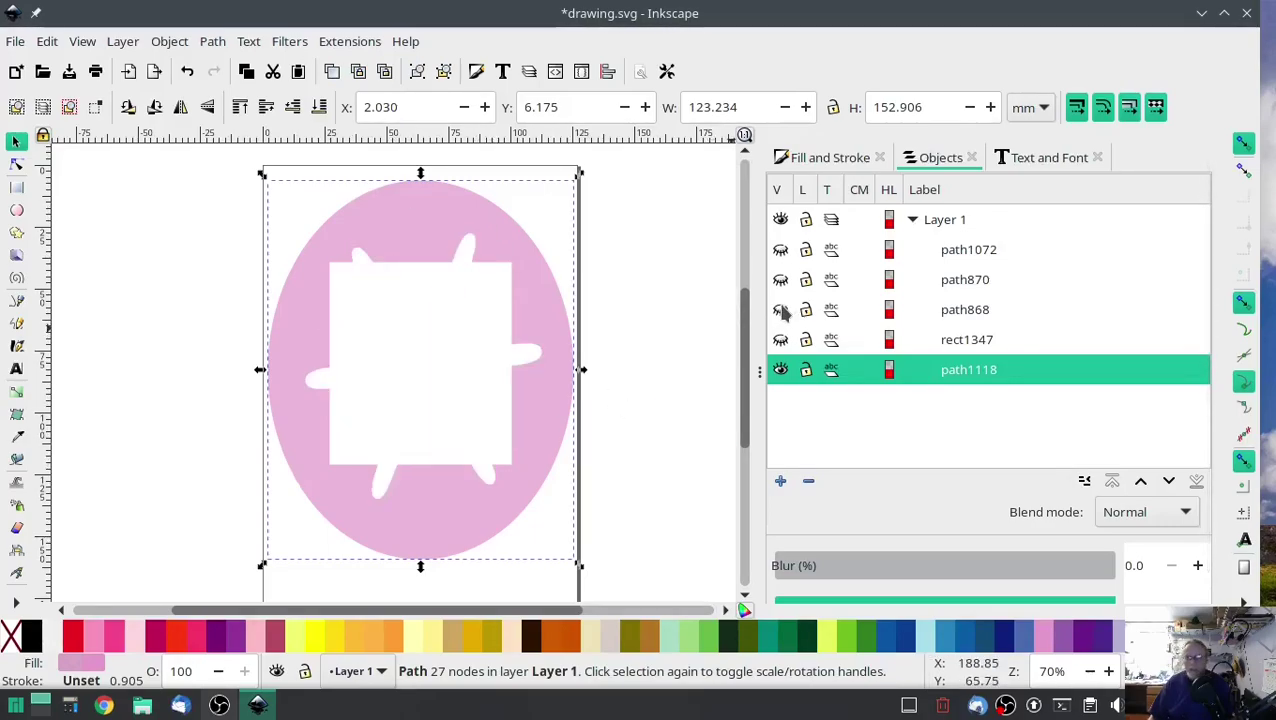
pyautogui.click(781, 281)
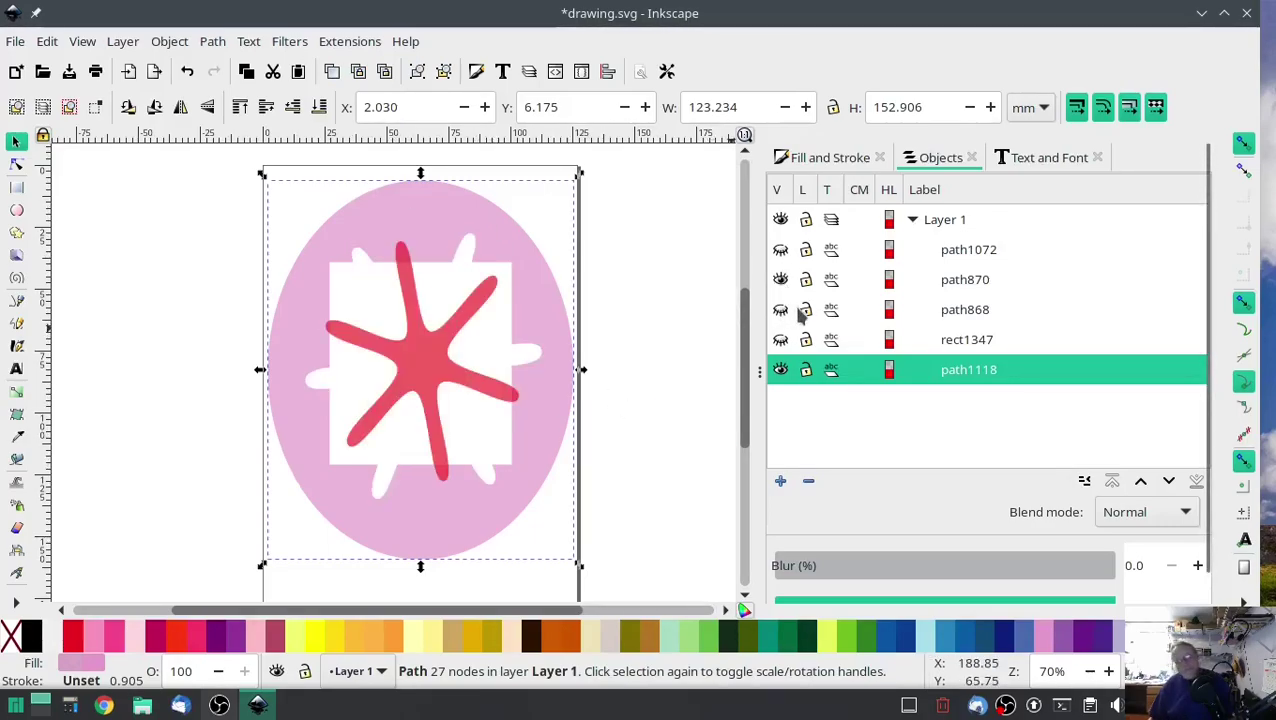
pyautogui.click(963, 283)
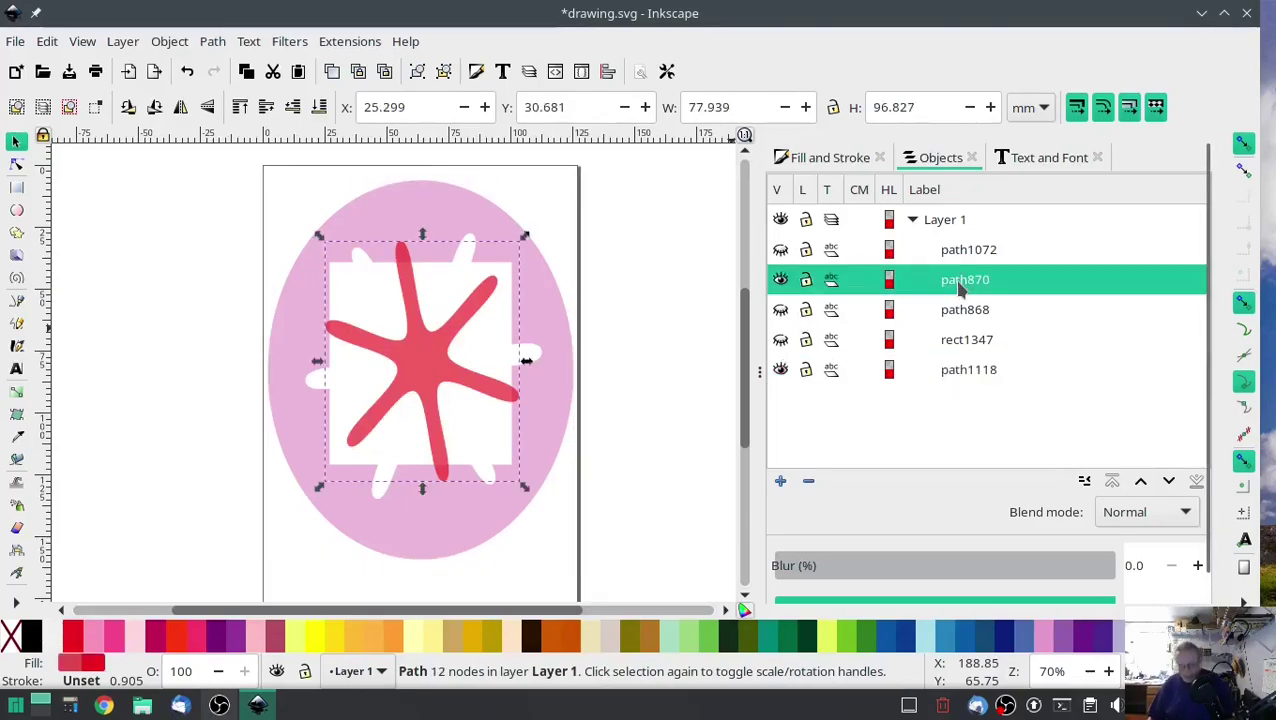
pyautogui.hotkey('ctrl', 'd')
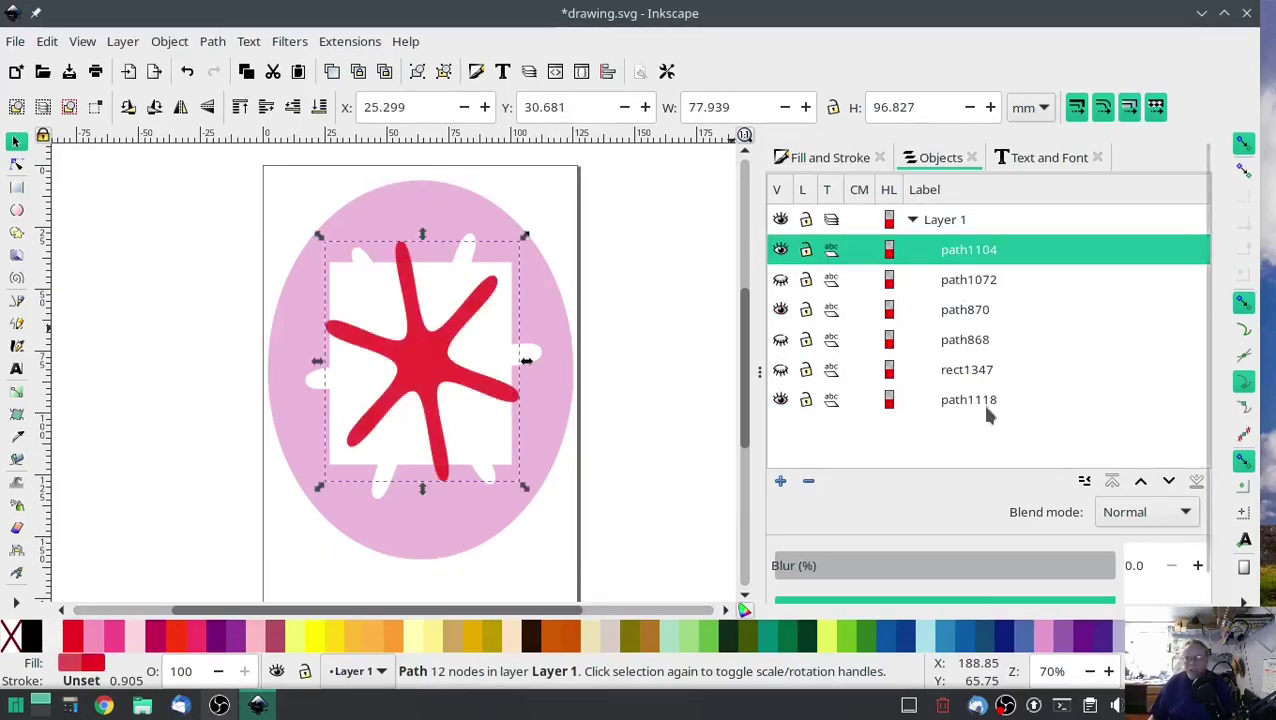
pyautogui.keyDown('ctrl'); pyautogui.click(981, 403); pyautogui.keyUp('ctrl')
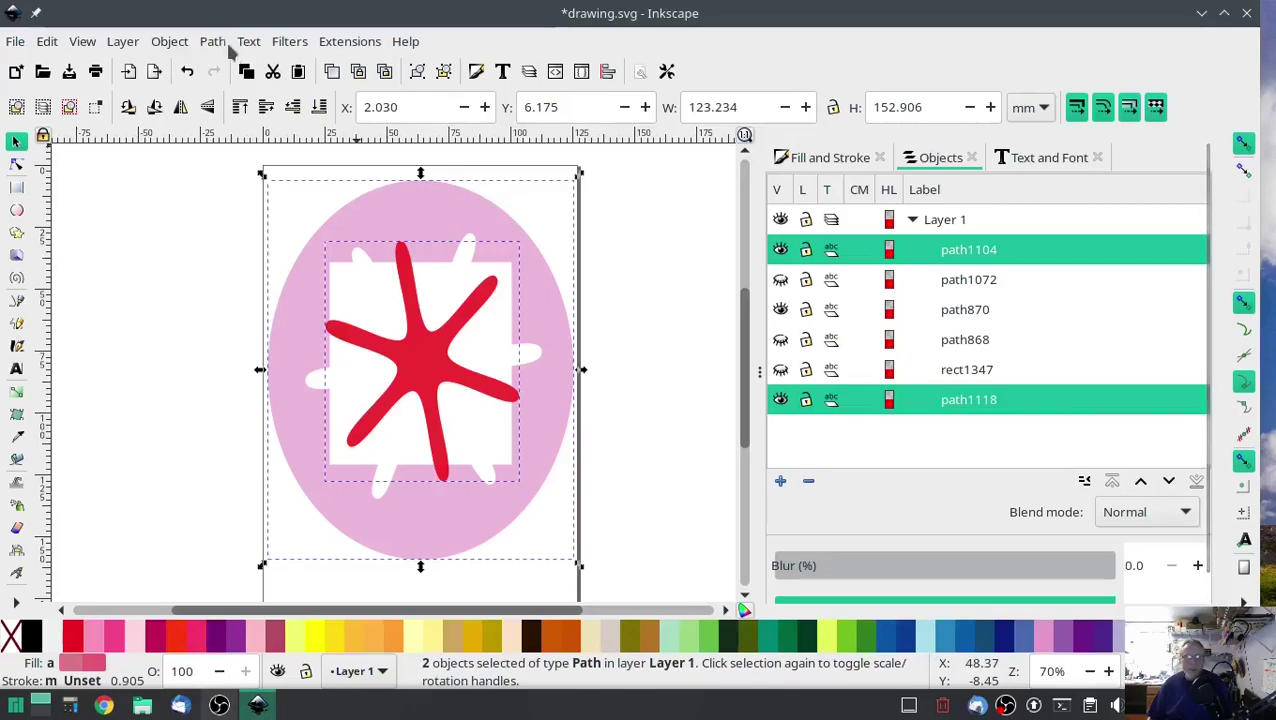
pyautogui.hotkey('ctrl', 'k')
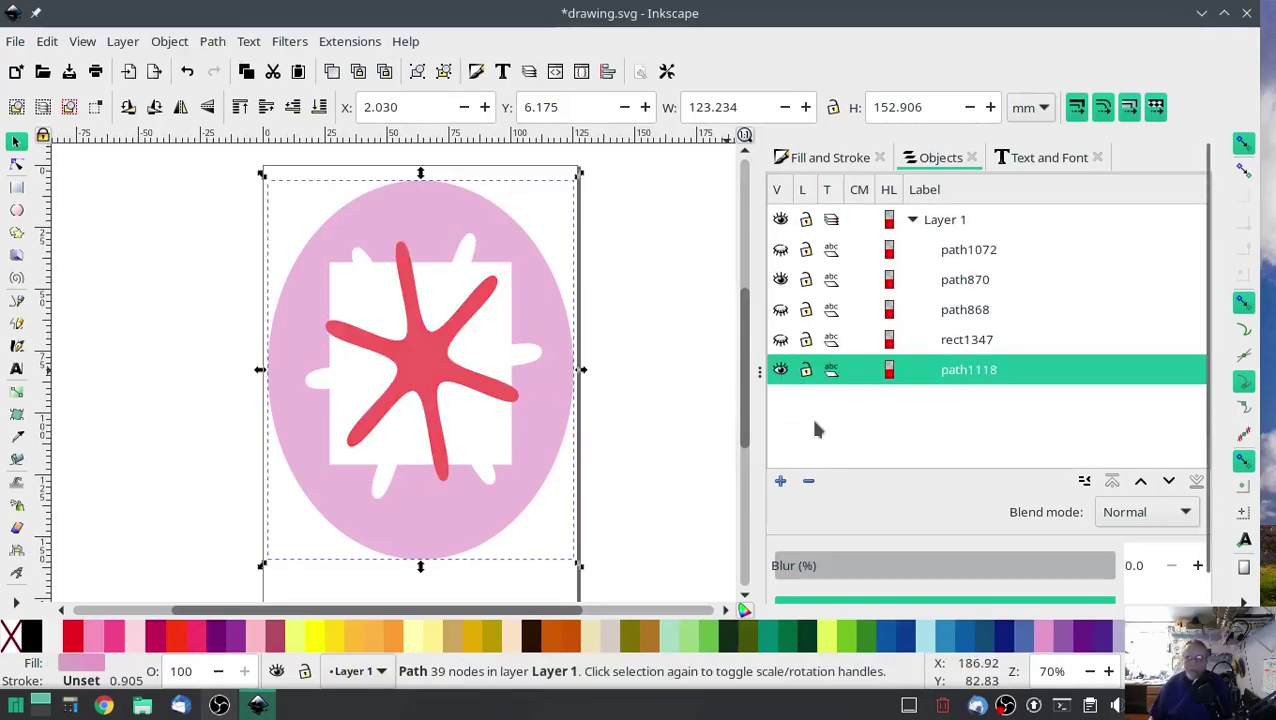
pyautogui.click(781, 280)
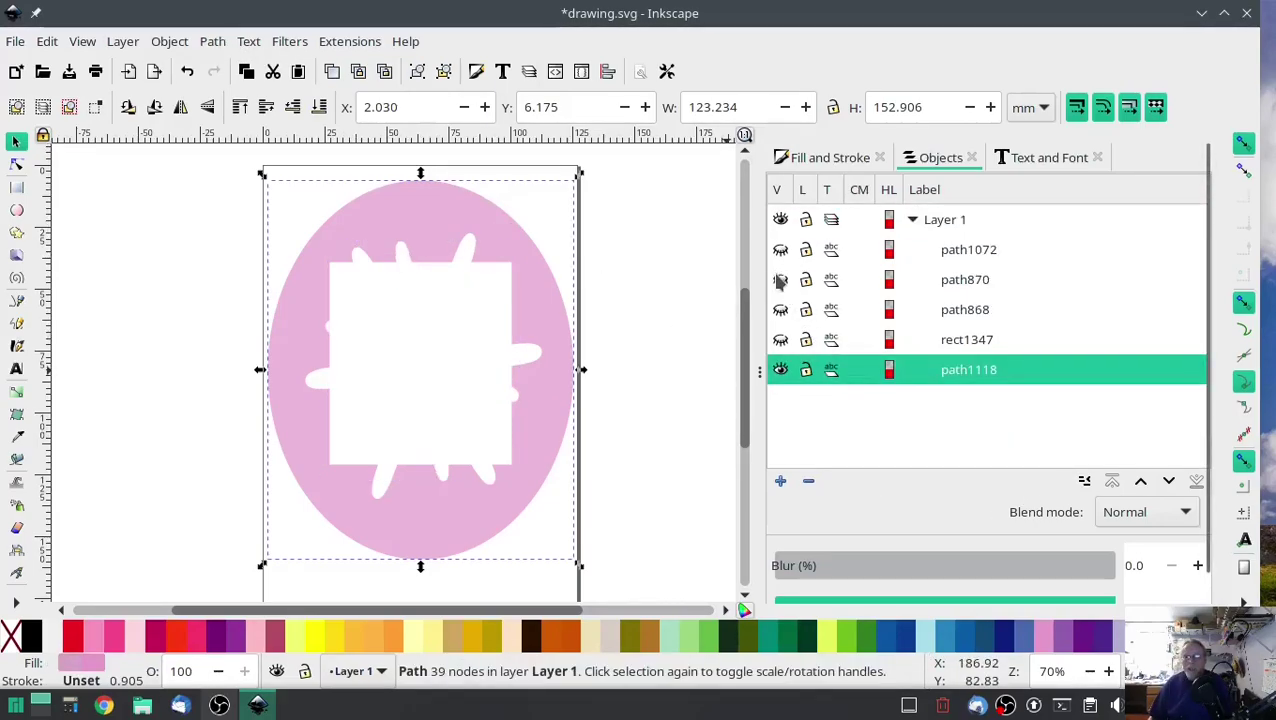
pyautogui.click(781, 280)
pyautogui.click(781, 280)
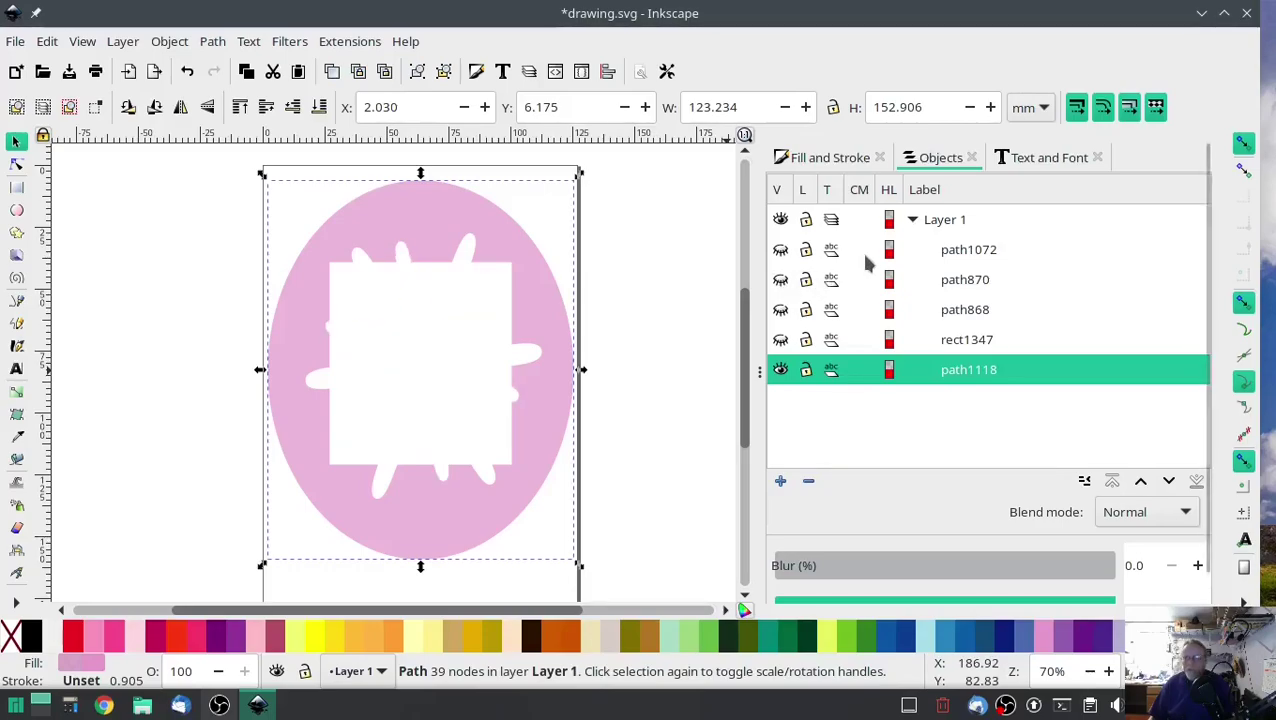
# - Cut a duplicate of the blue starfish out of the pink background, then hide the blue starfish
pyautogui.click(932, 254)
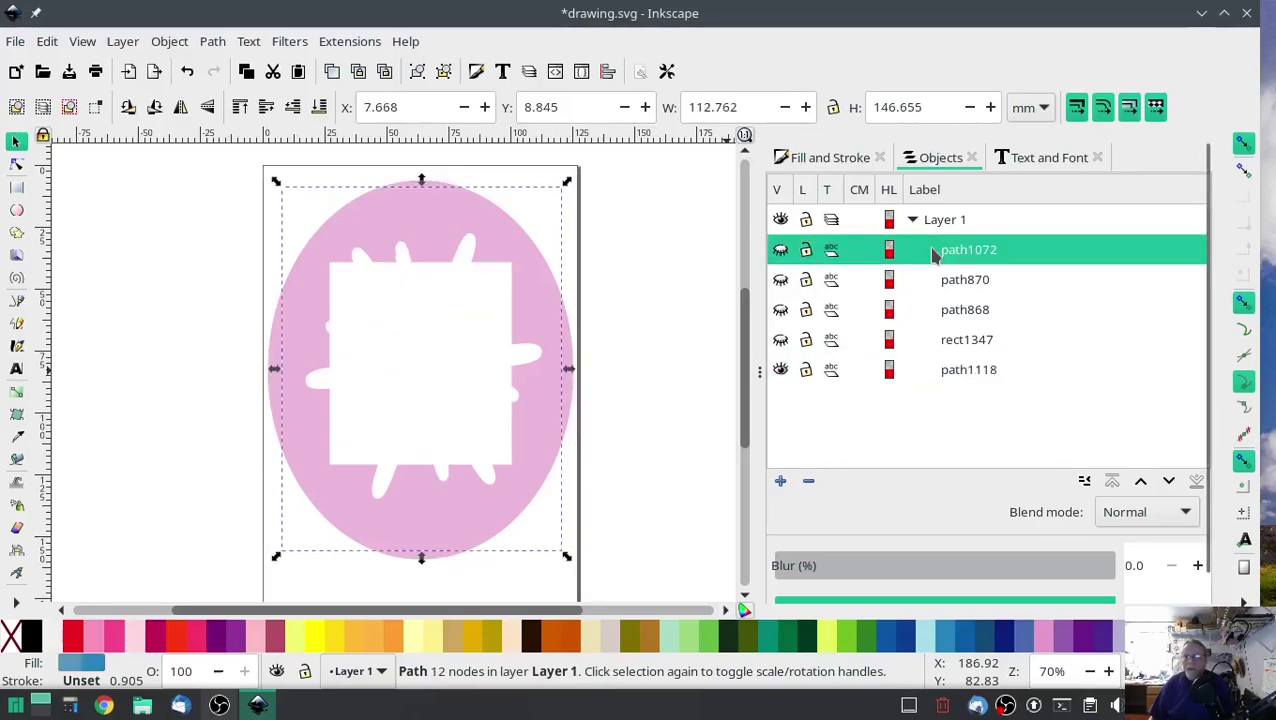
pyautogui.click(781, 250)
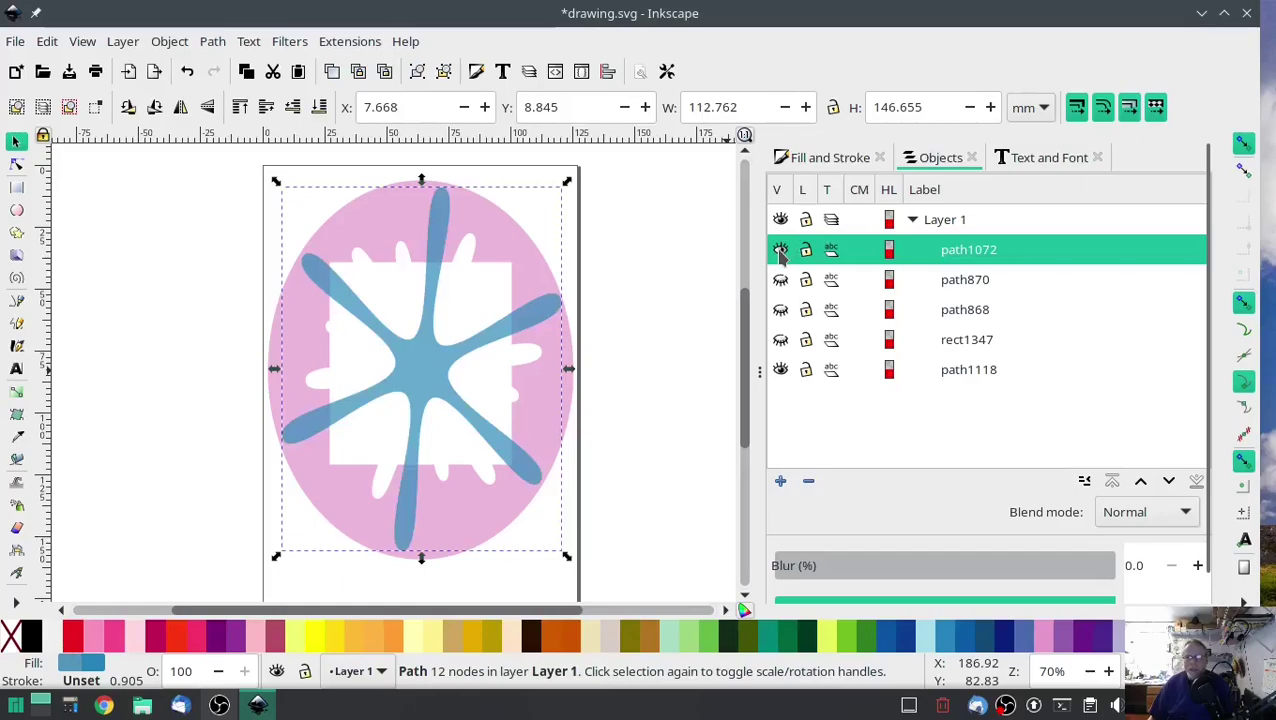
pyautogui.hotkey('ctrl', 'd')
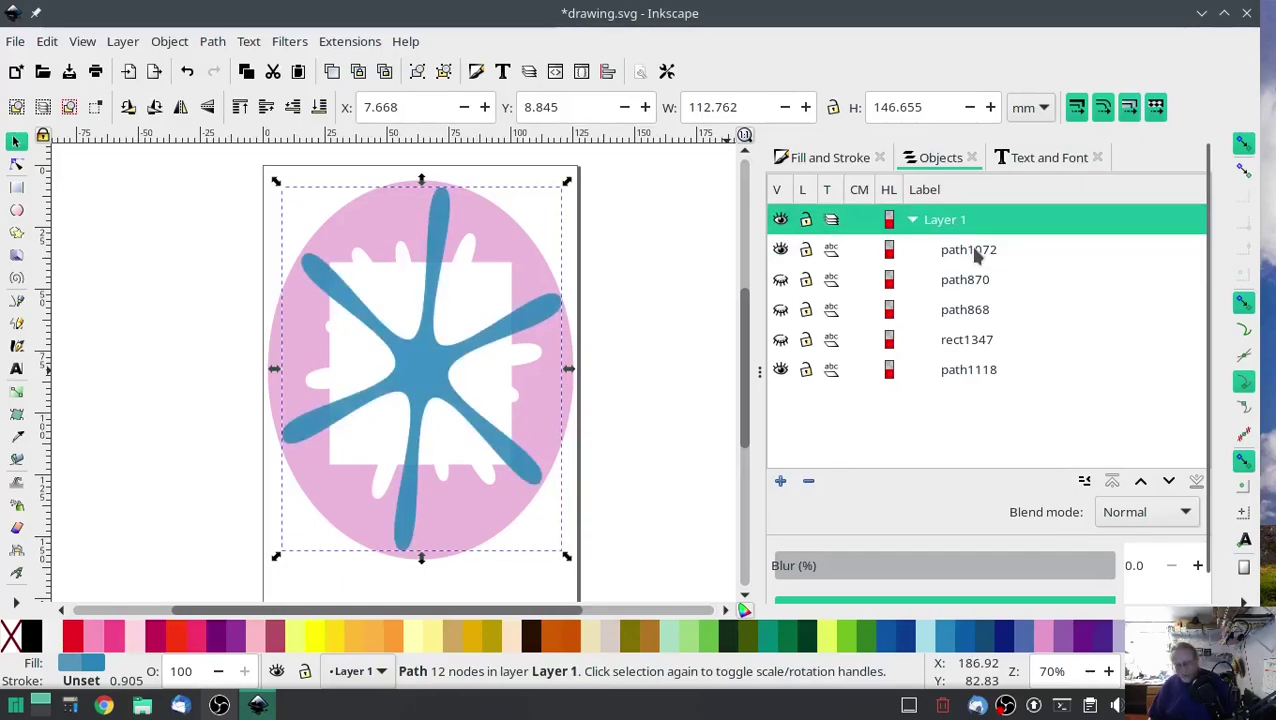
pyautogui.keyDown('shift'); pyautogui.click(968, 400); pyautogui.keyUp('shift')
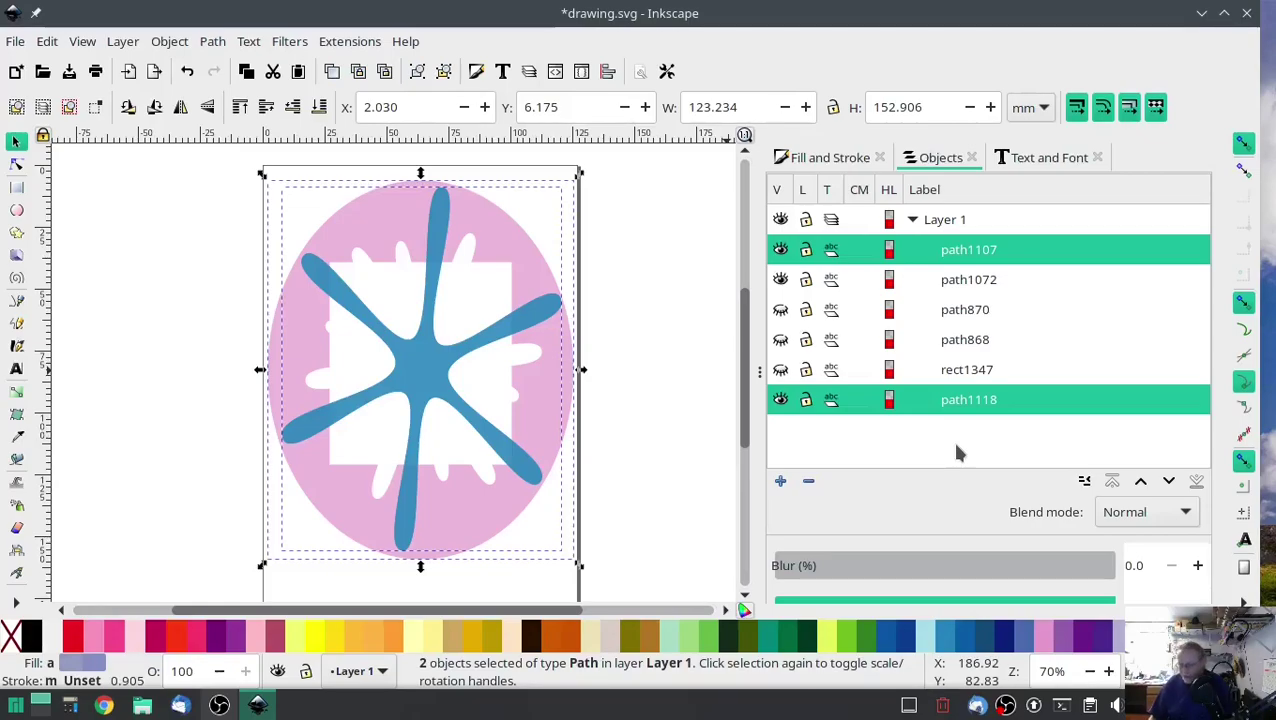
pyautogui.press('Delete')
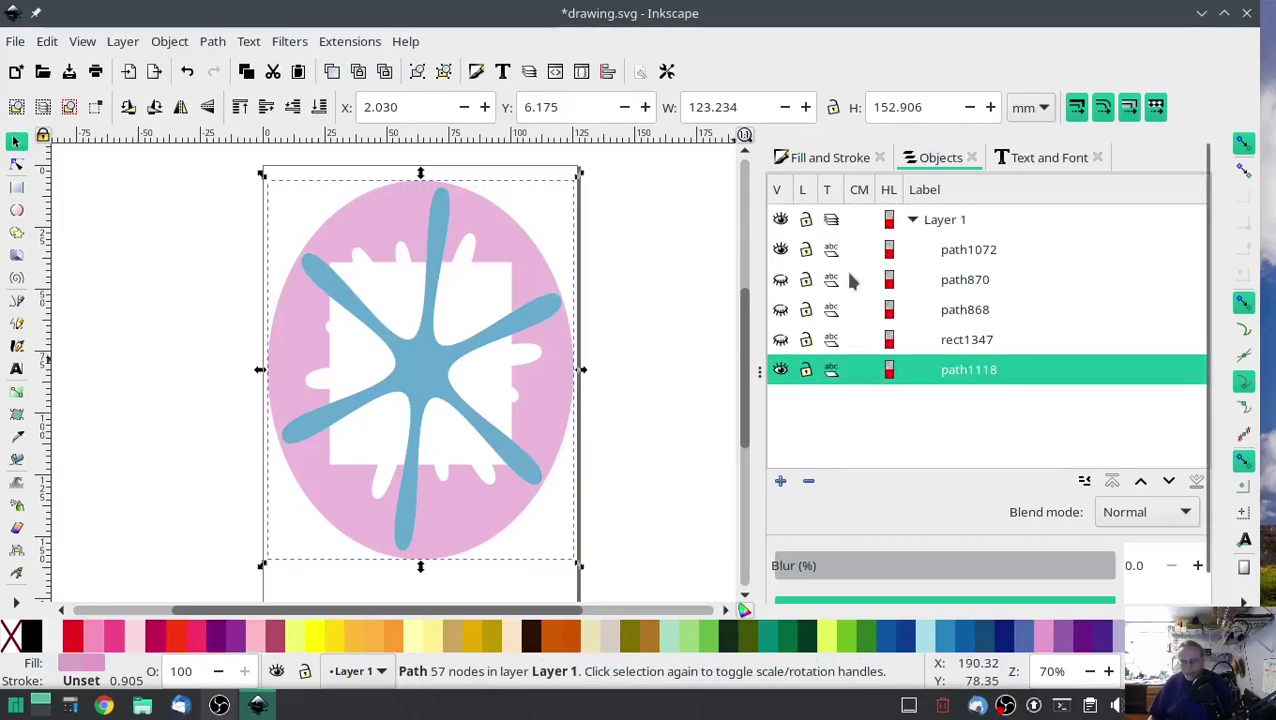
pyautogui.click(781, 249)
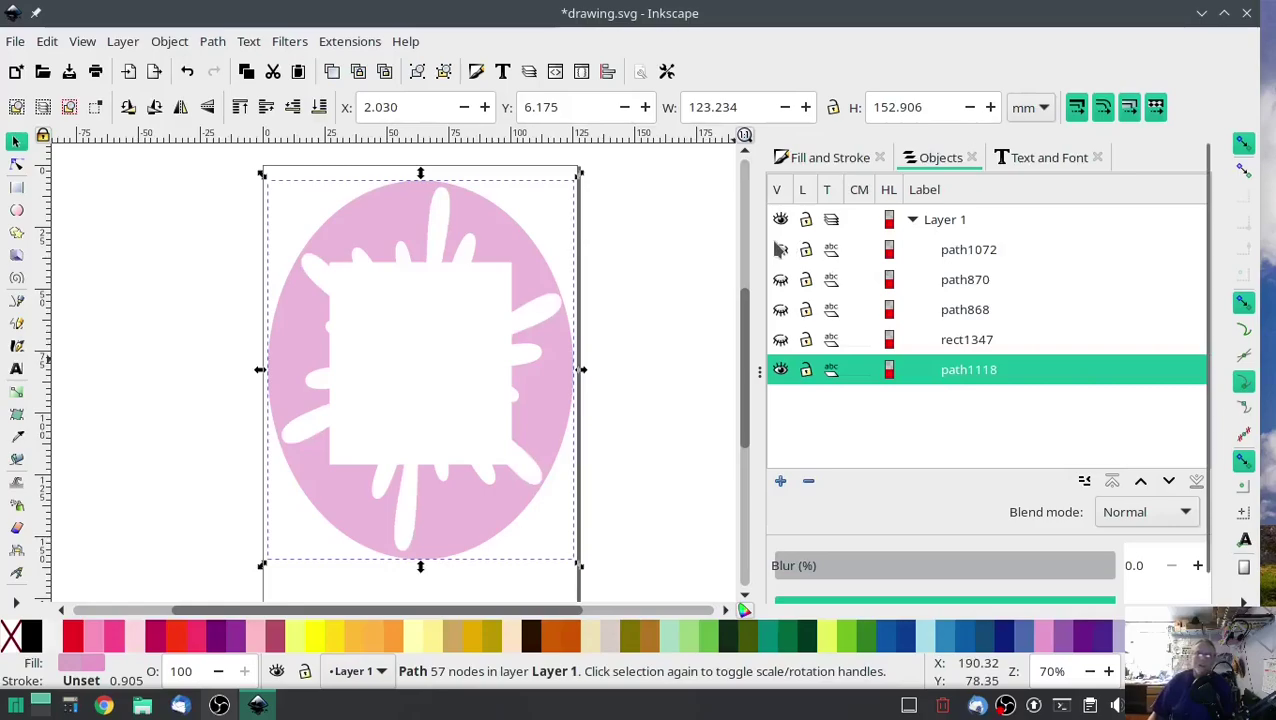
# - Hide the pink oval and subtract a purple starfish copy from the yellow rectangle
pyautogui.click(780, 370)
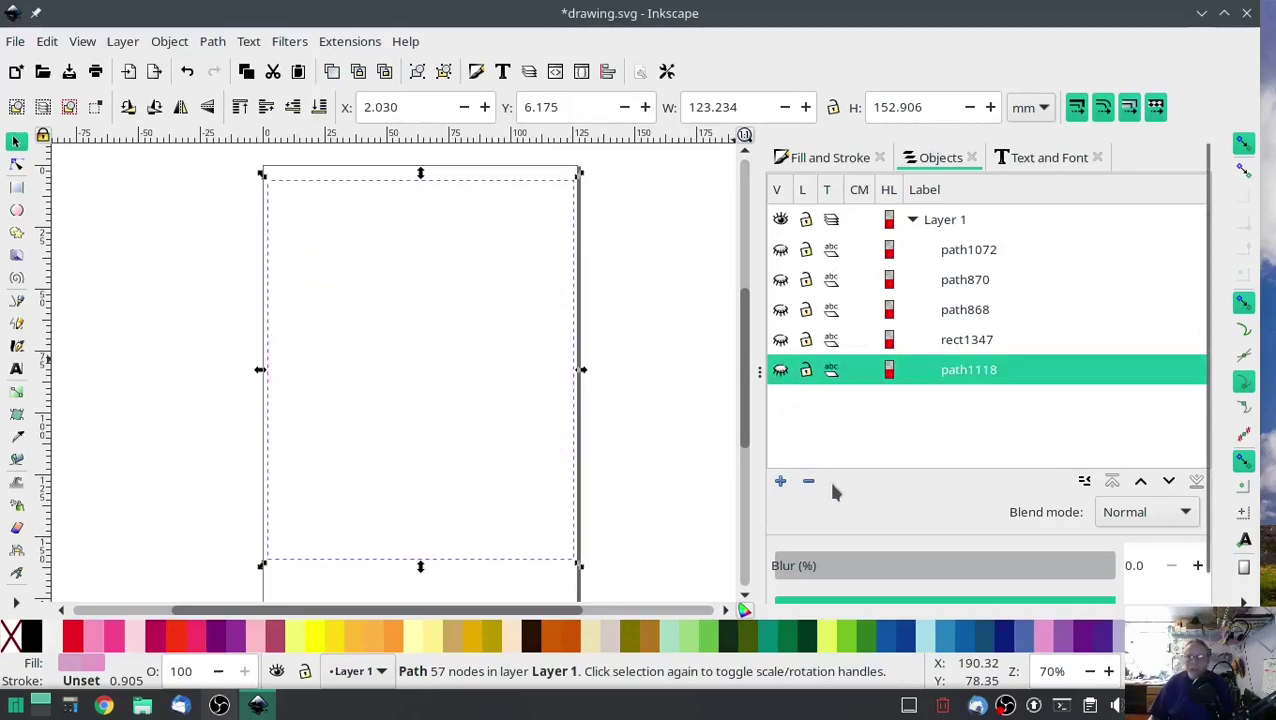
pyautogui.click(781, 340)
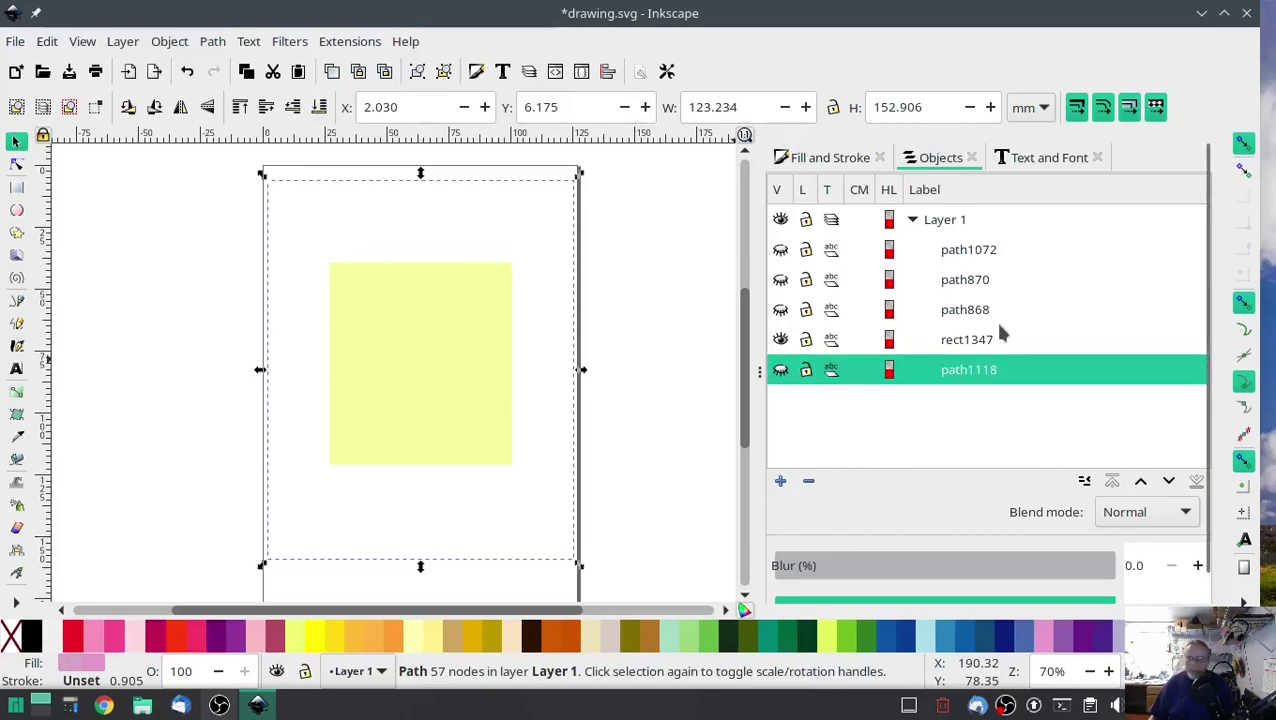
pyautogui.click(781, 311)
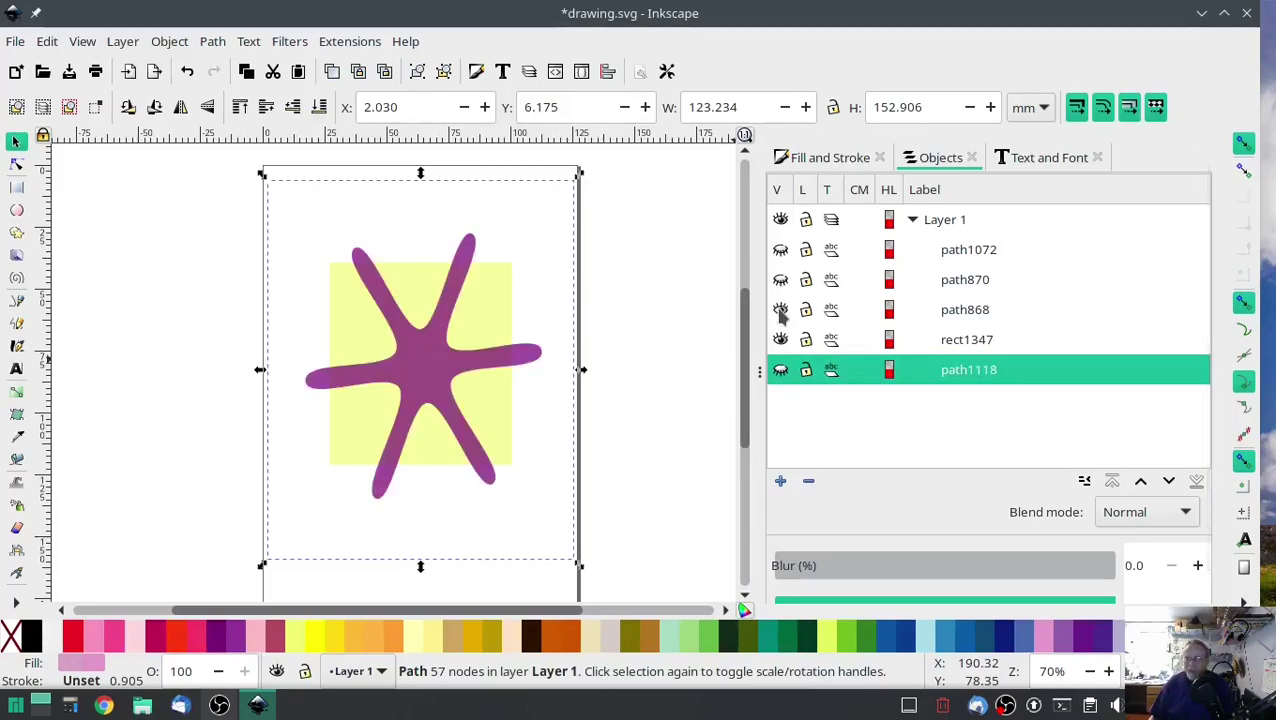
pyautogui.click(964, 312)
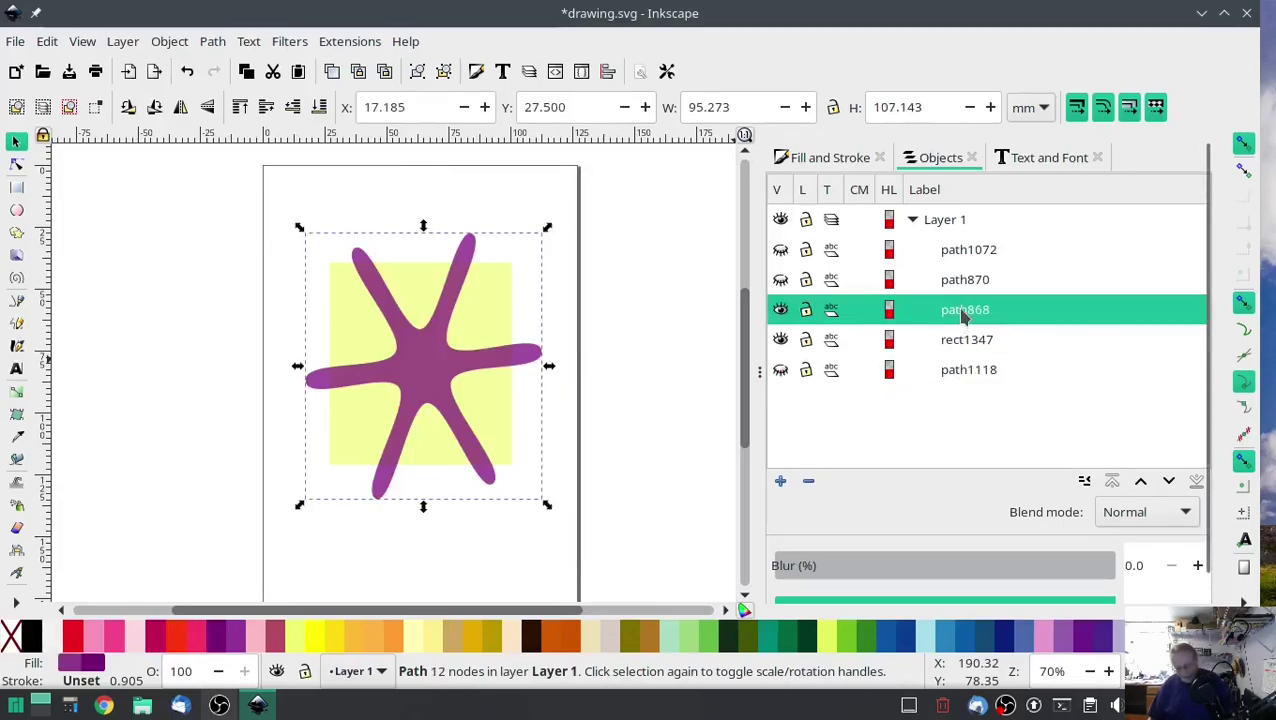
pyautogui.hotkey('ctrl', 'alt', 'v')
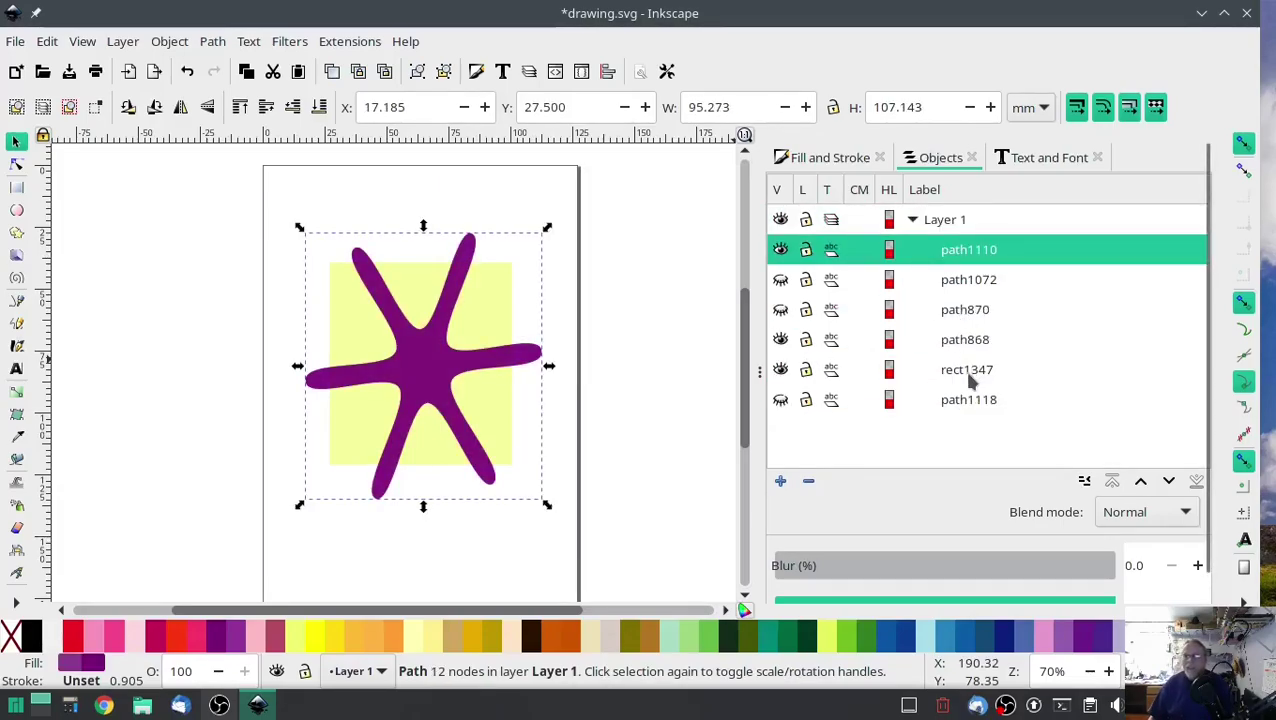
pyautogui.keyDown('ctrl'); pyautogui.click(963, 368); pyautogui.keyUp('ctrl')
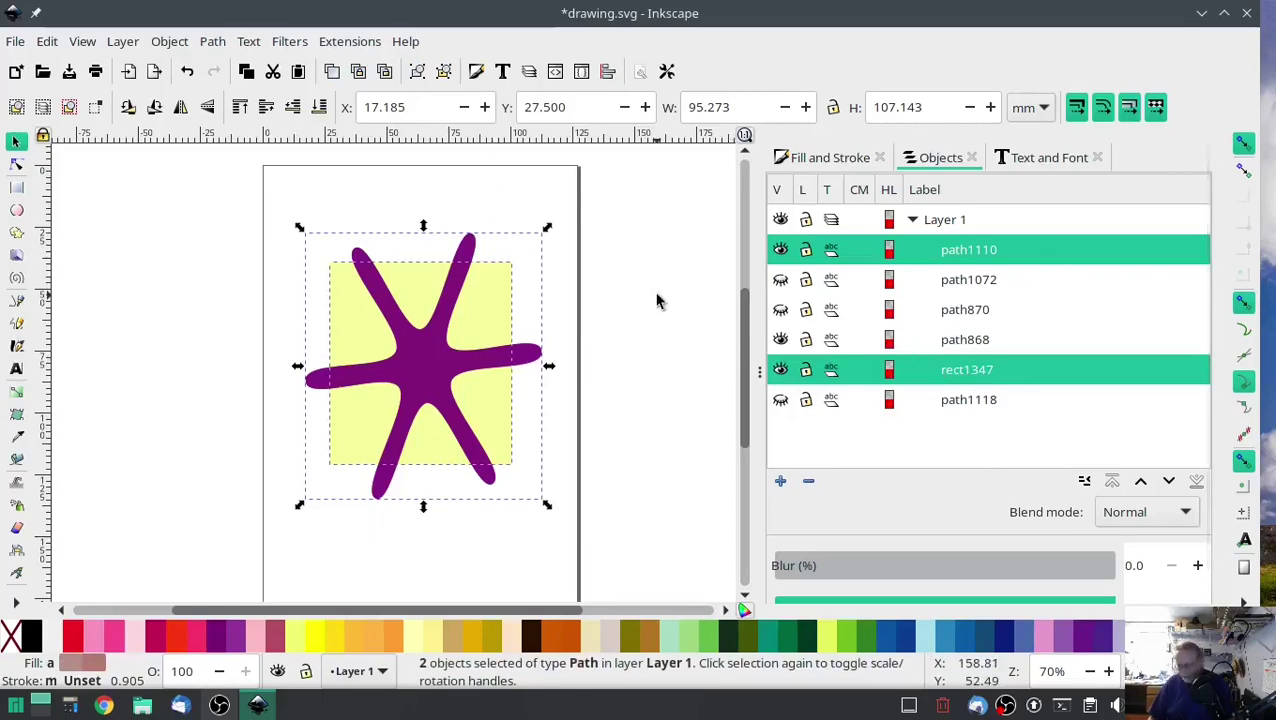
pyautogui.hotkey('ctrl', '-')
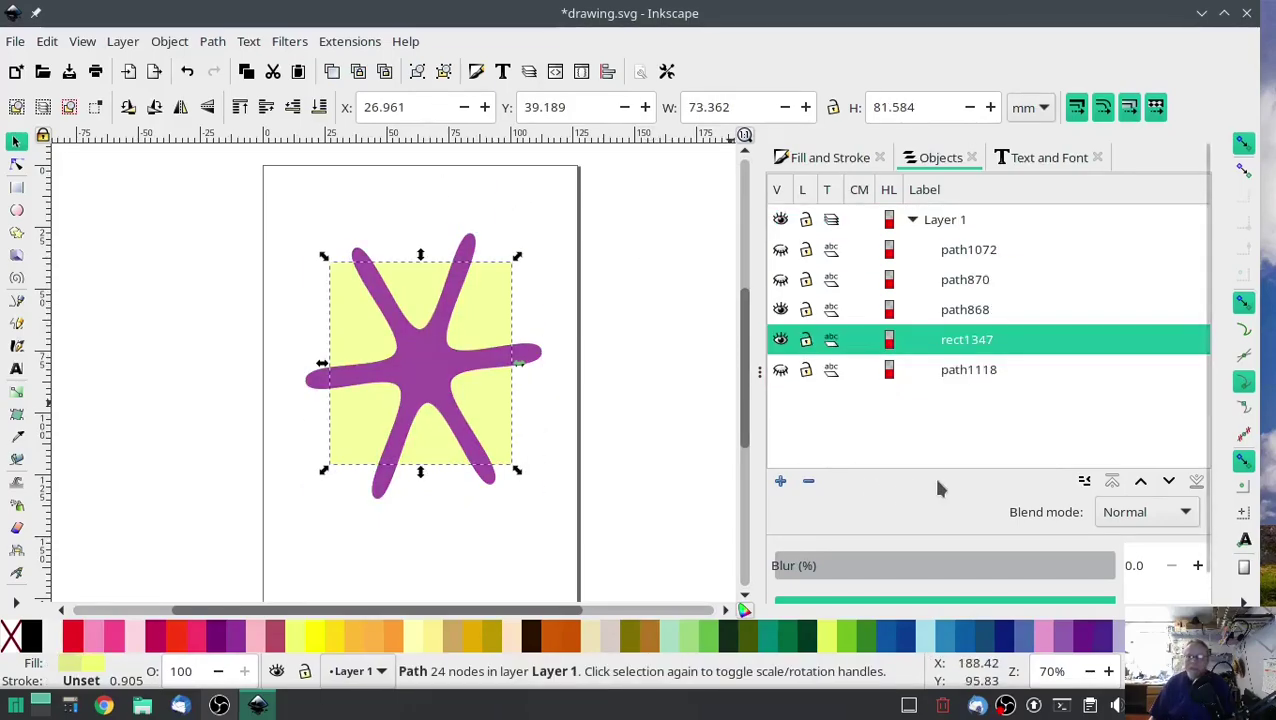
pyautogui.click(781, 310)
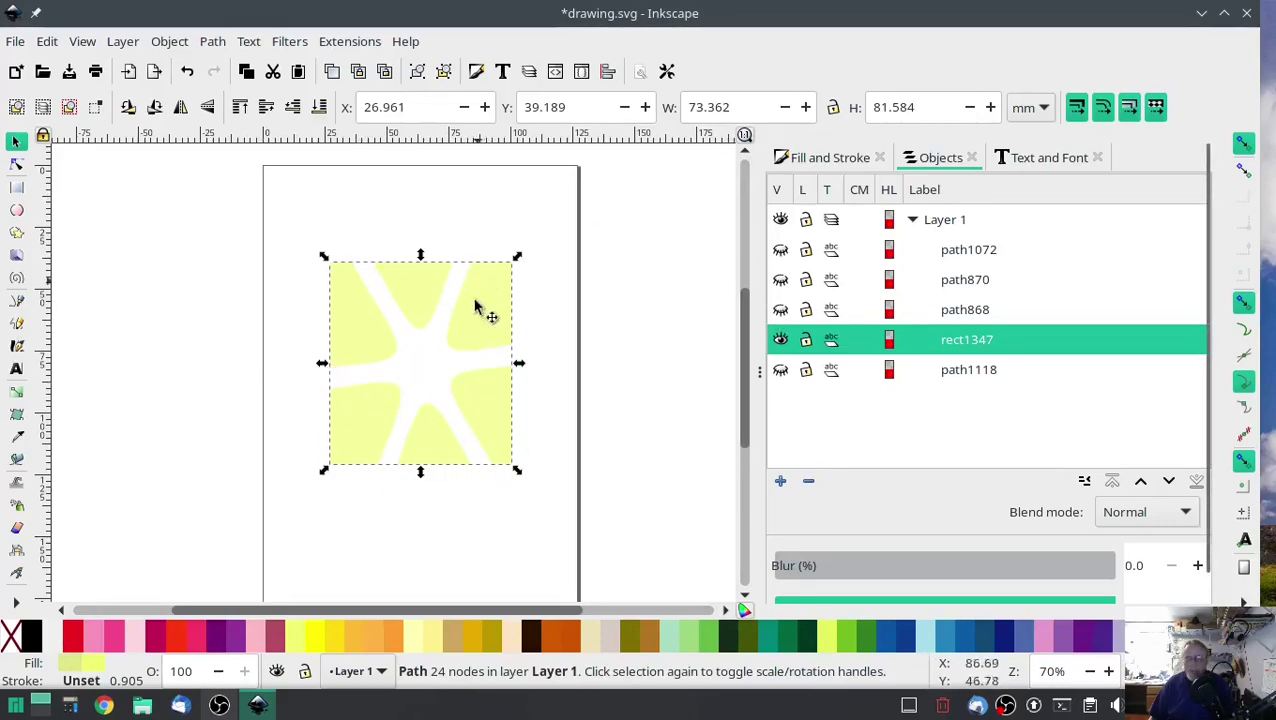
# - Subtract a red starfish copy from the yellow rectangle, then hide the red starfish
pyautogui.click(781, 281)
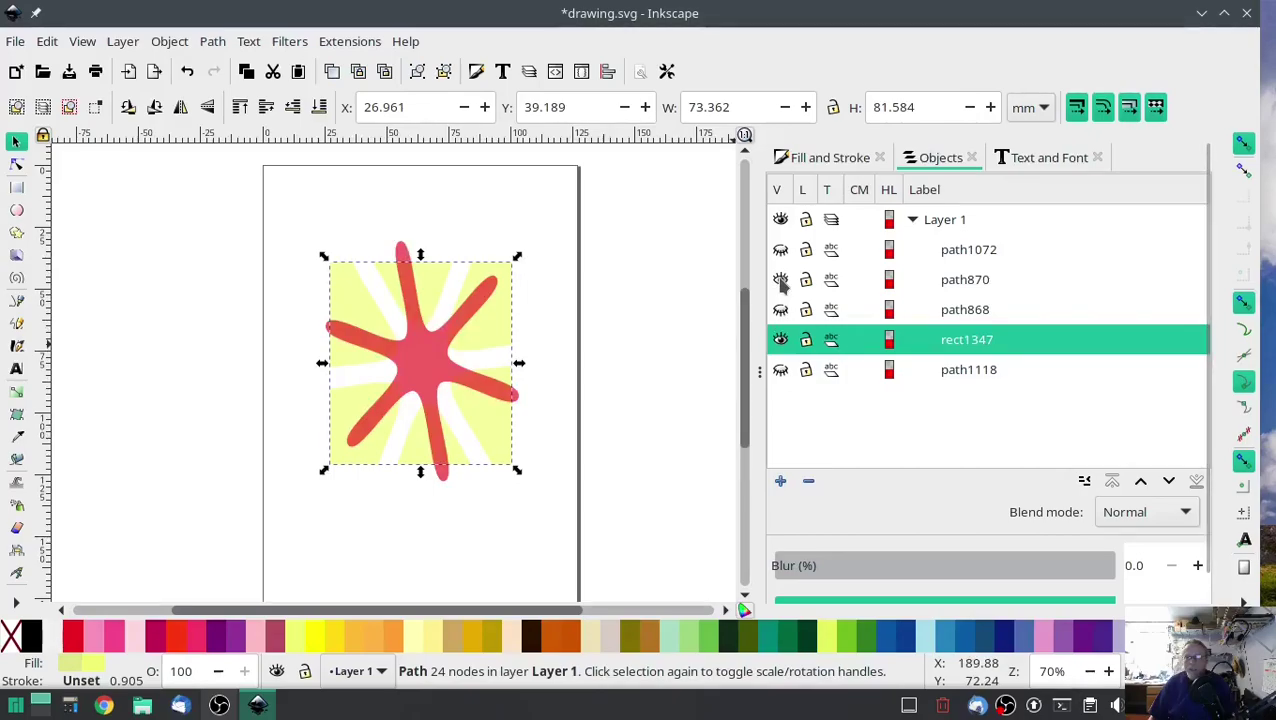
pyautogui.click(980, 285)
pyautogui.hotkey('ctrl', 'd')
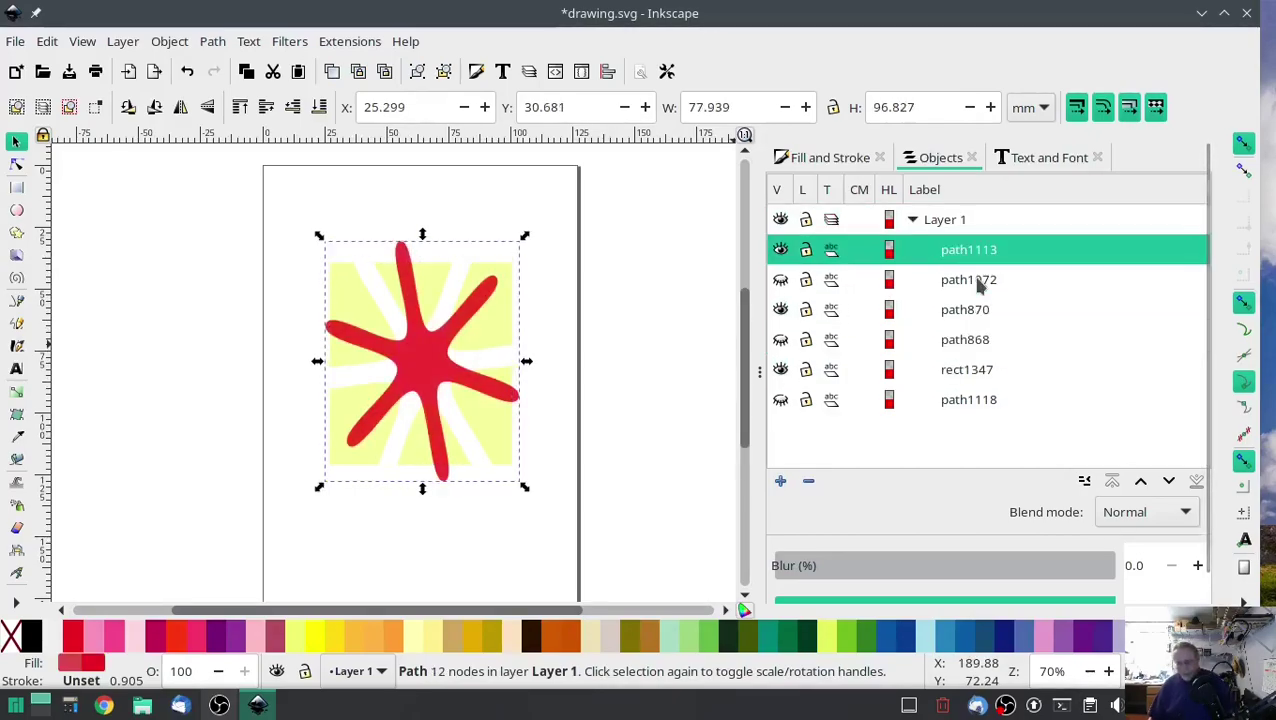
pyautogui.keyDown('shift'); pyautogui.click(968, 375); pyautogui.keyUp('shift')
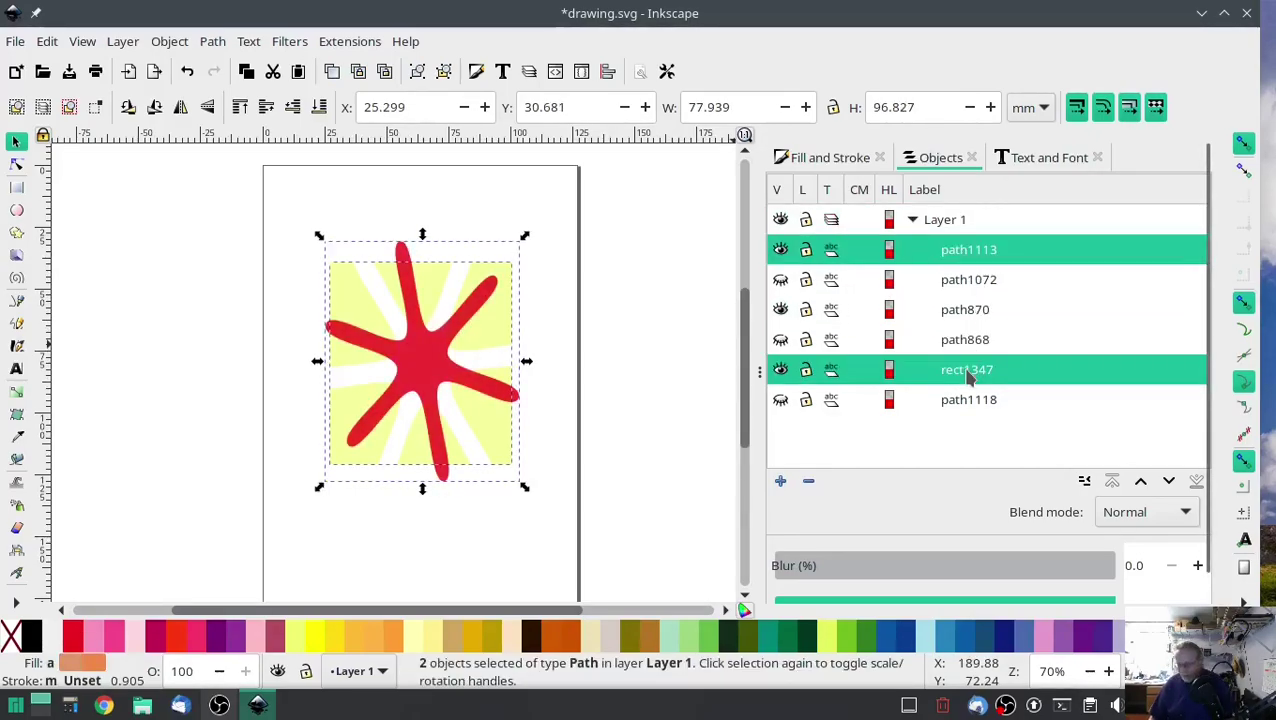
pyautogui.hotkey('ctrl', '-')
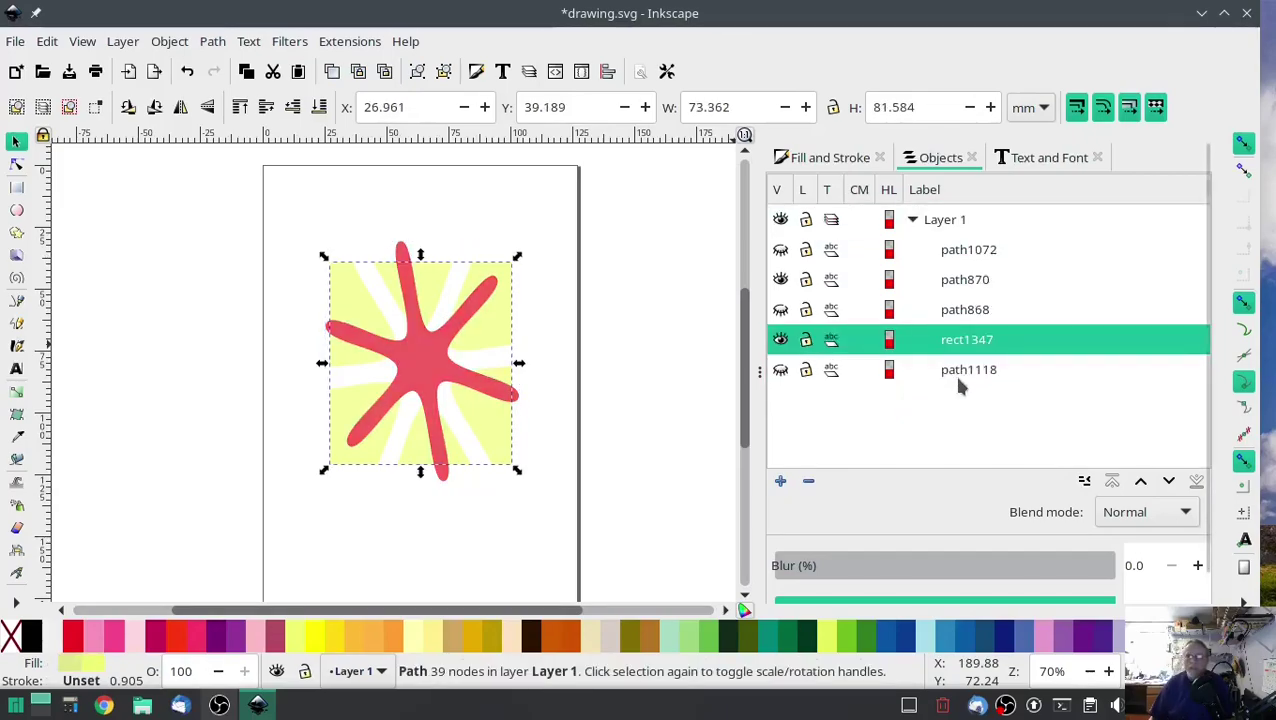
pyautogui.click(781, 281)
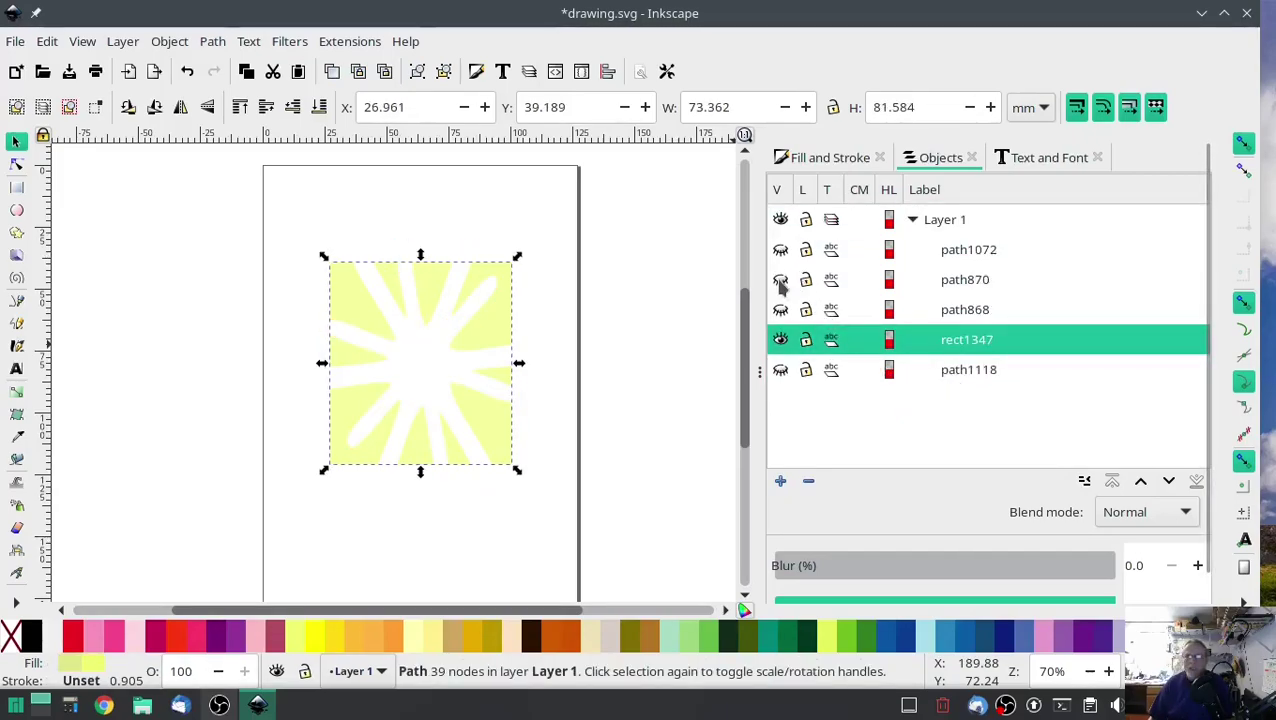
# - Subtract a blue starfish copy from the yellow square, then hide the blue star and square
pyautogui.click(781, 251)
pyautogui.click(958, 258)
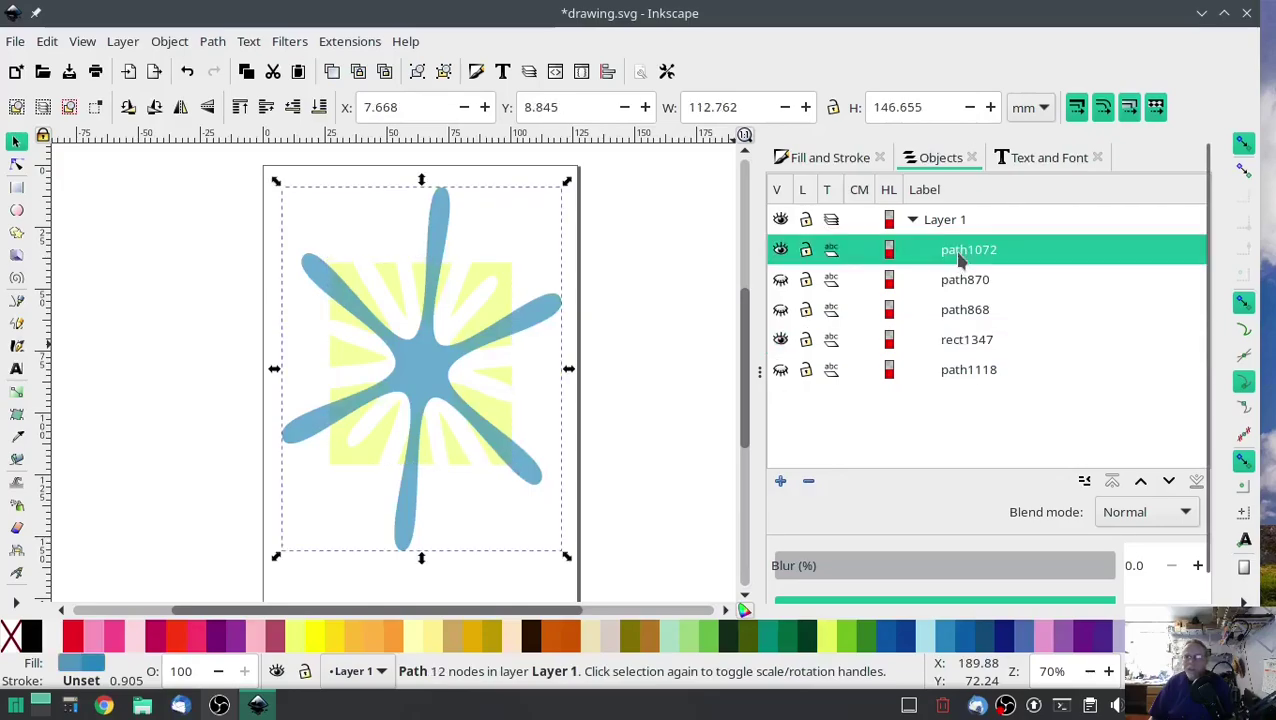
pyautogui.hotkey('ctrl', 'd')
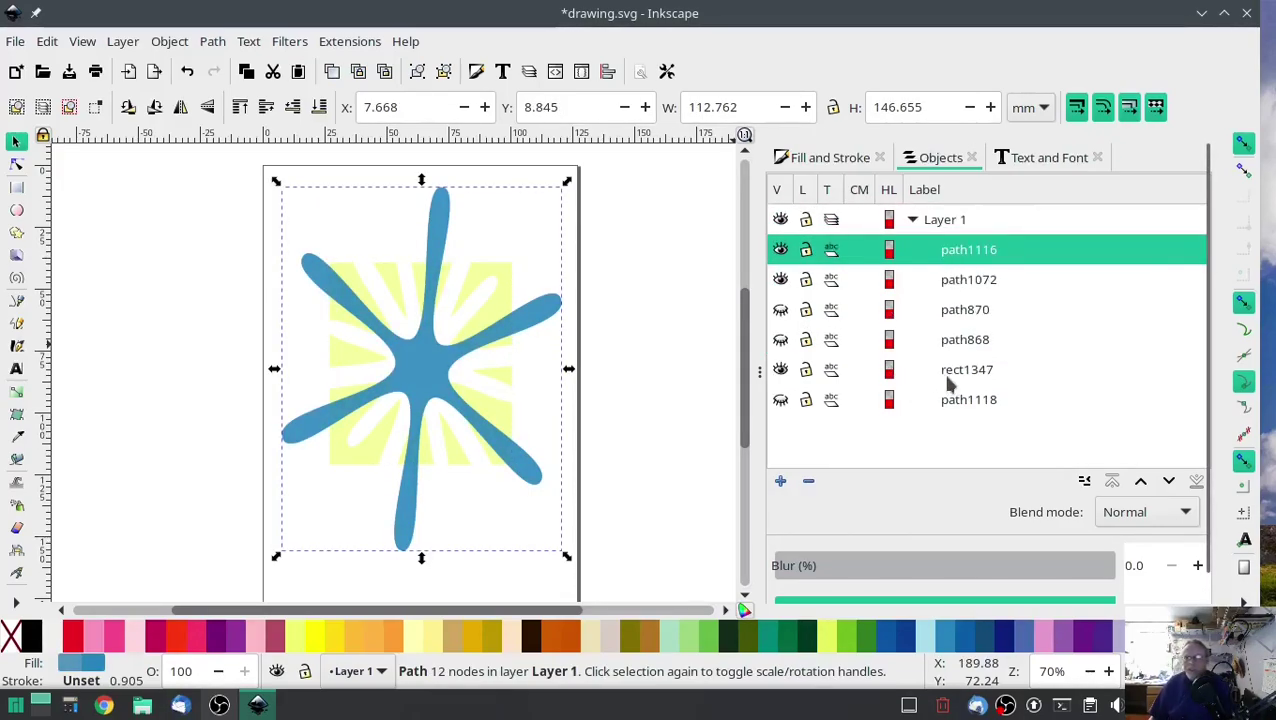
pyautogui.keyDown('ctrl'); pyautogui.click(958, 370); pyautogui.keyUp('ctrl')
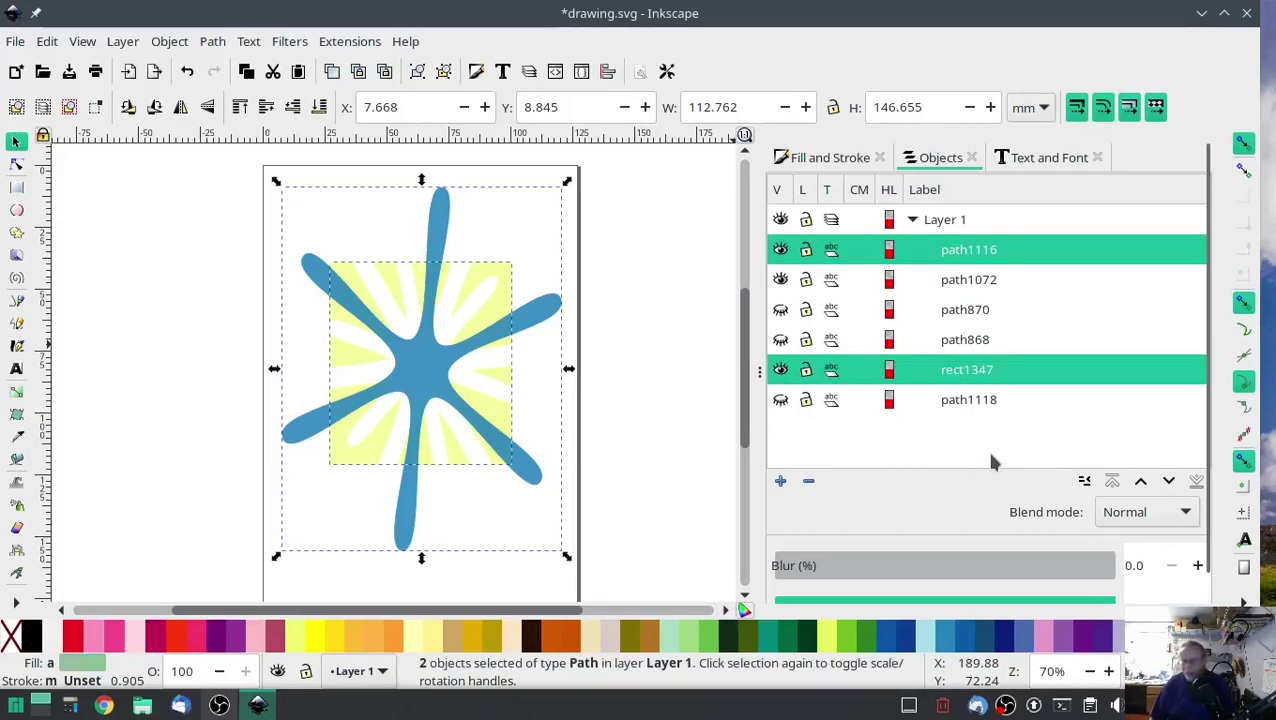
pyautogui.hotkey('ctrl', '*')
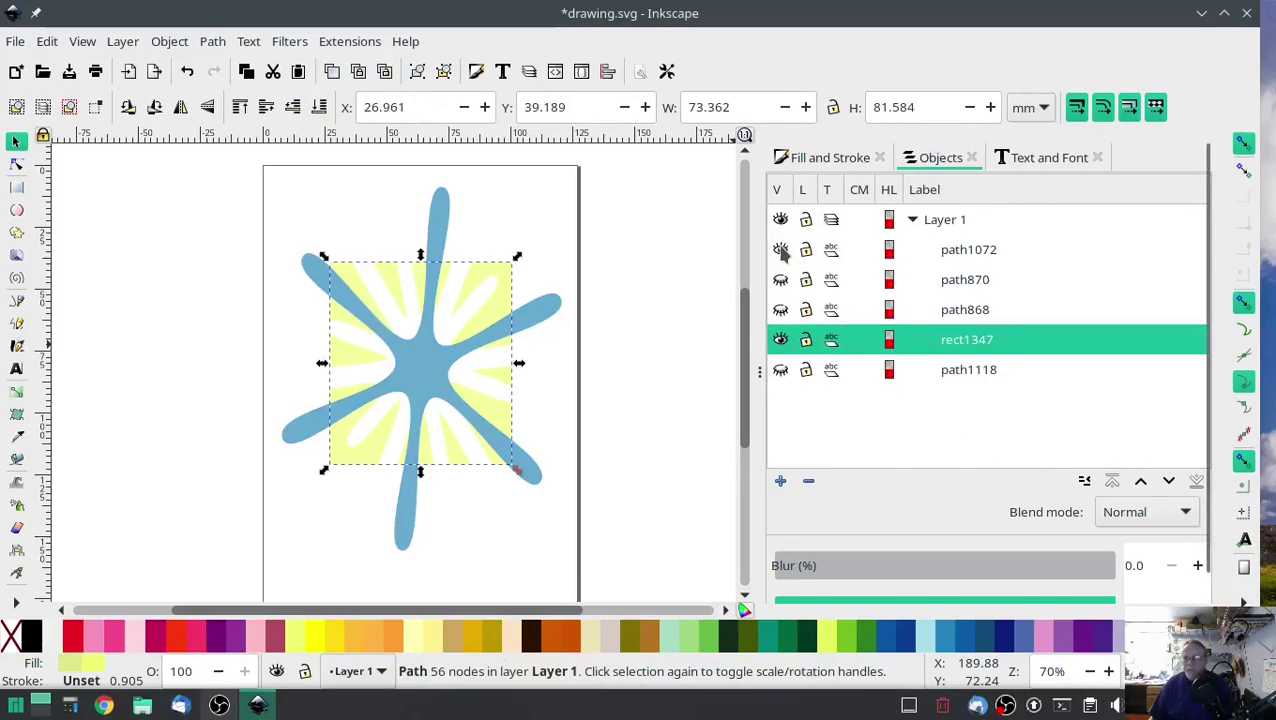
pyautogui.click(781, 250)
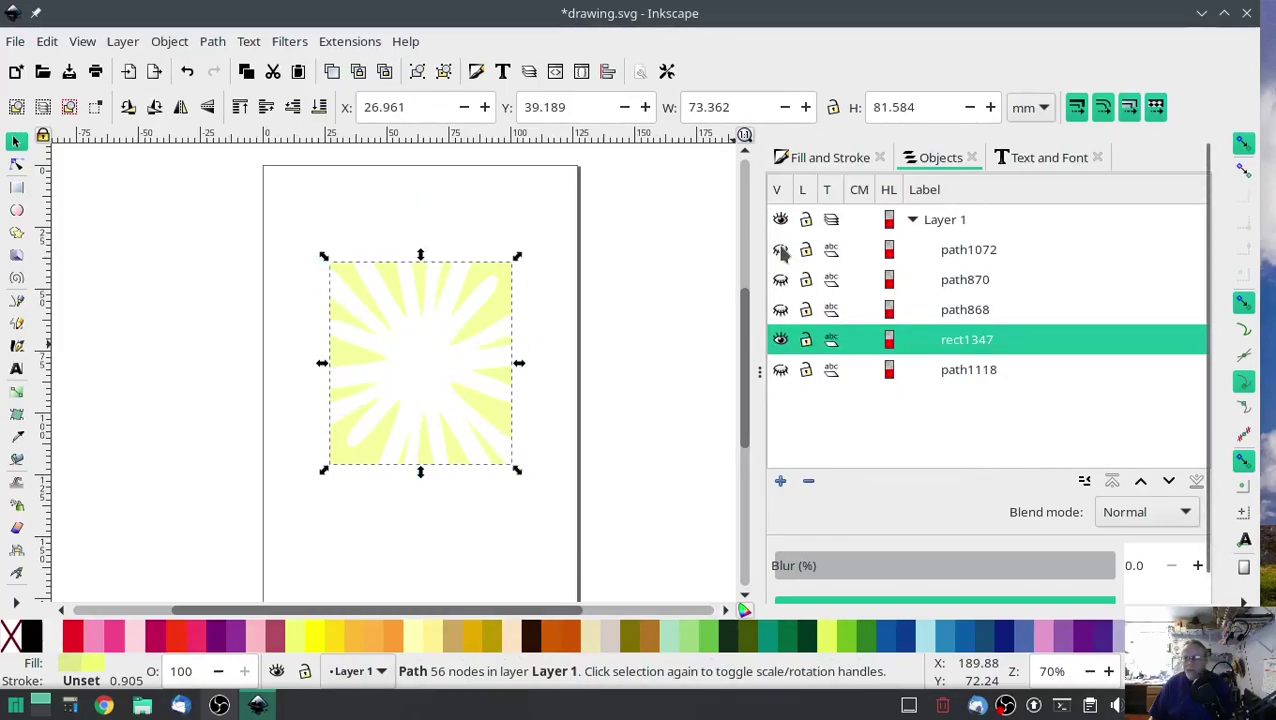
pyautogui.click(781, 340)
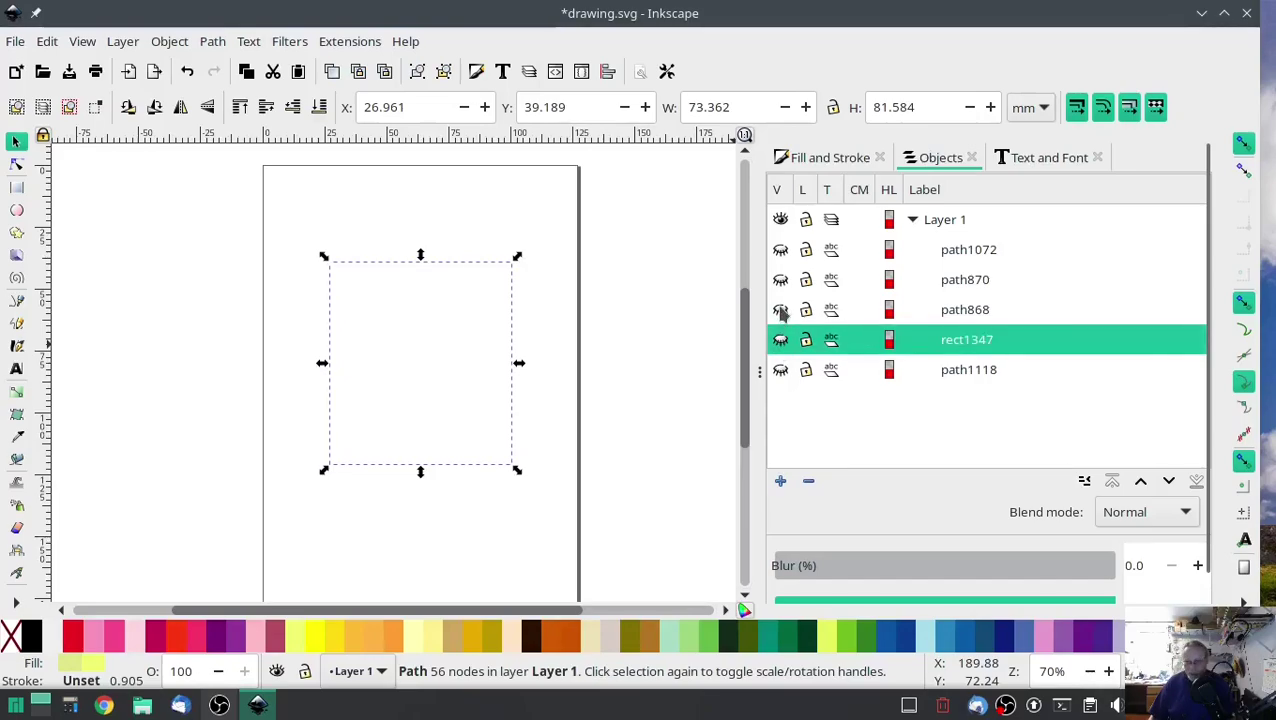
# - Try subtracting a red star copy from the purple star, then undo the result
pyautogui.click(781, 310)
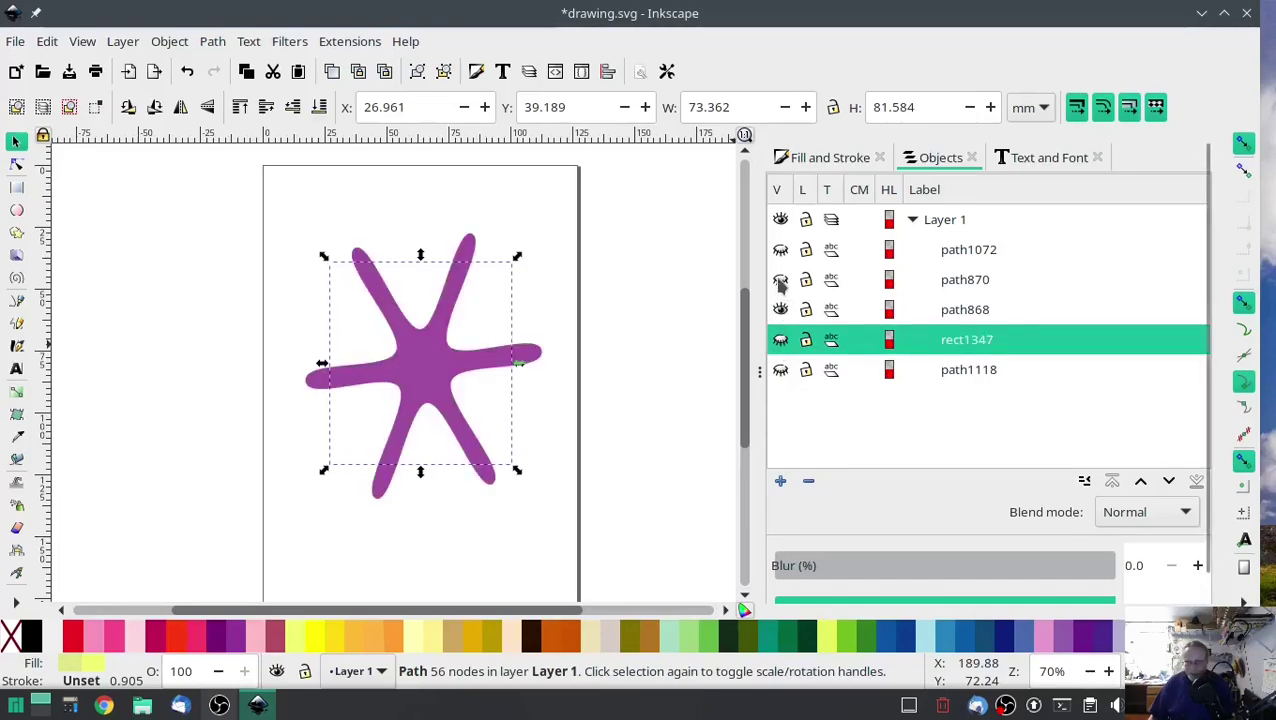
pyautogui.click(781, 280)
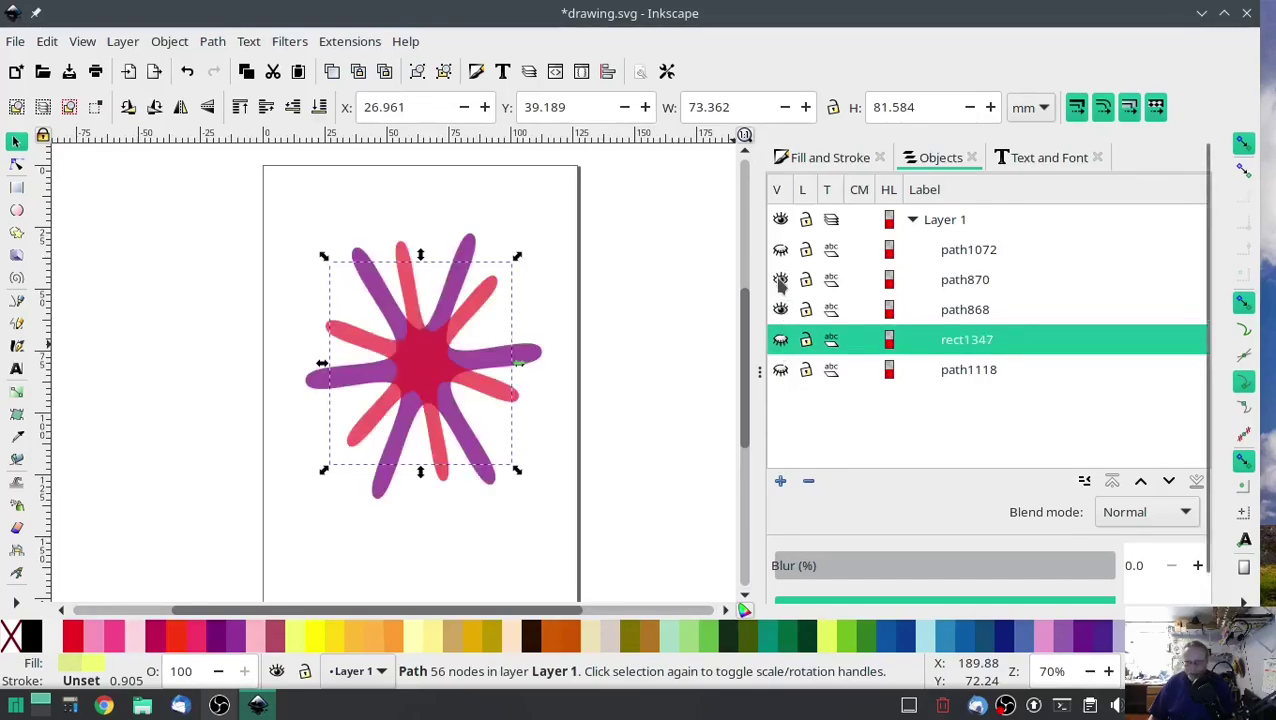
pyautogui.click(955, 283)
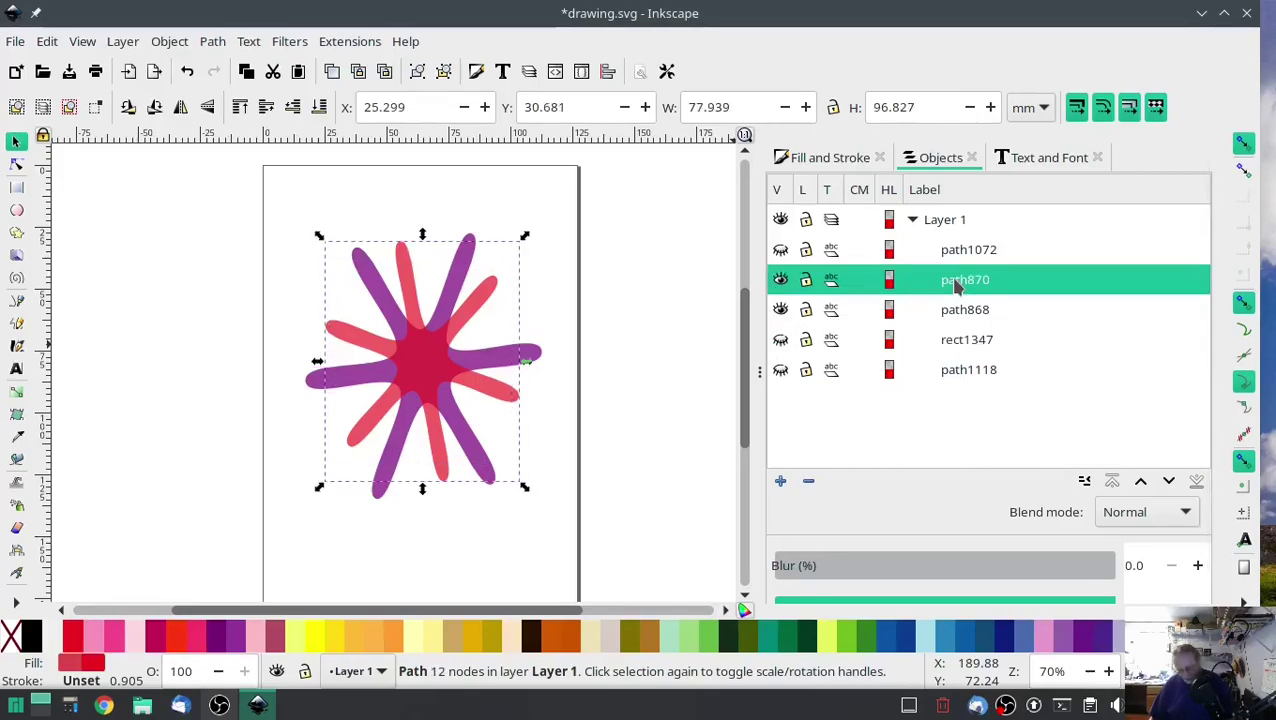
pyautogui.hotkey('ctrl', 'd')
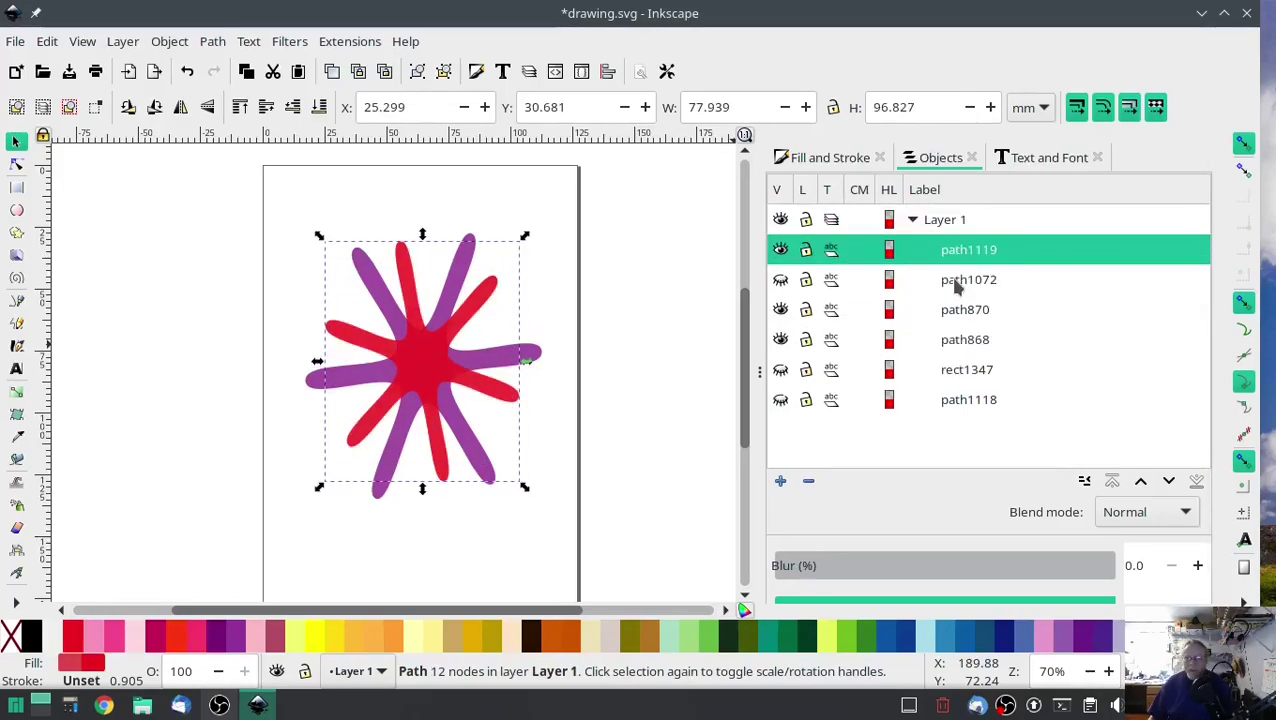
pyautogui.keyDown('ctrl'); pyautogui.click(958, 312); pyautogui.keyUp('ctrl')
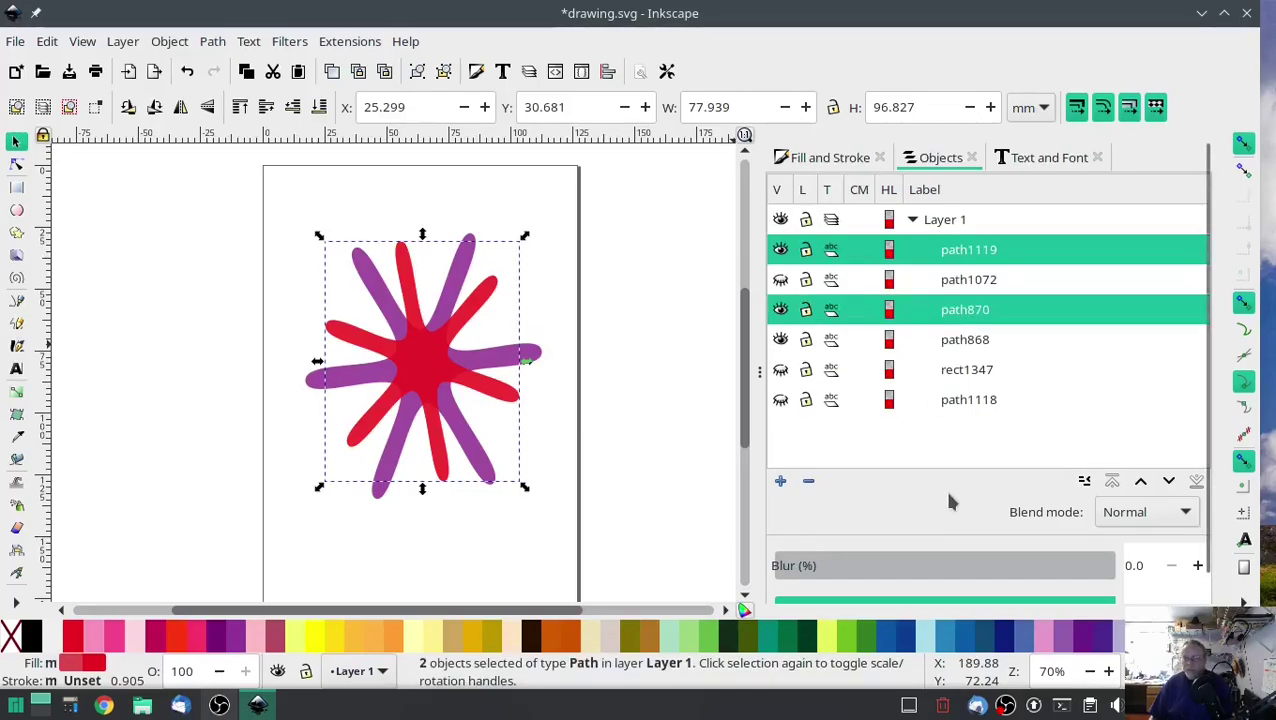
pyautogui.press('Delete')
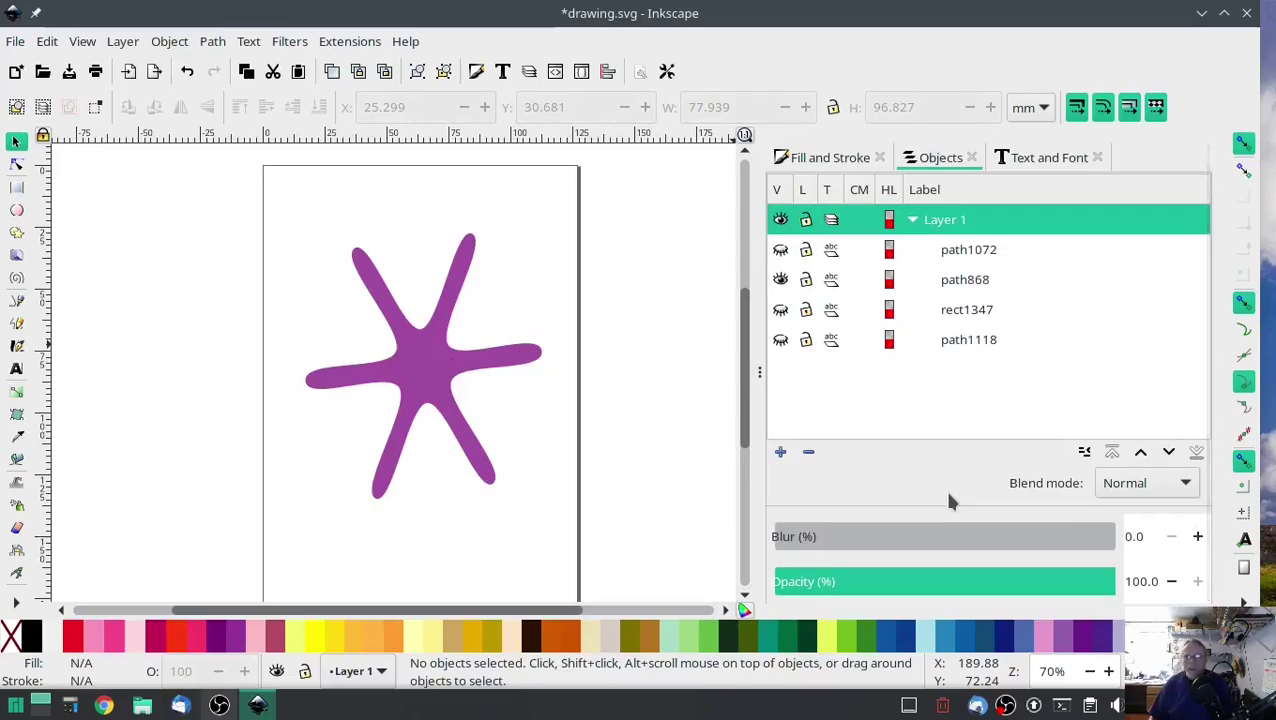
pyautogui.hotkey('ctrl', 'z')
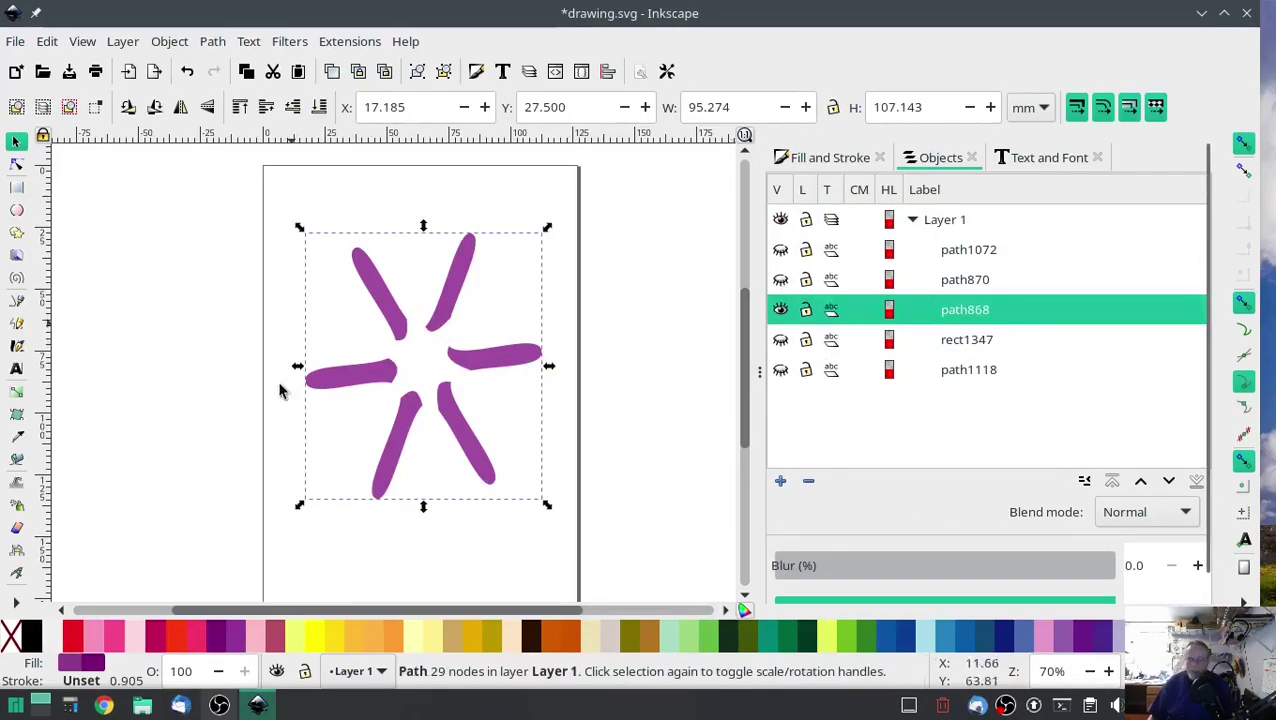
# - Cut a blue star copy out of the purple arms, hide them and show the red star
pyautogui.click(781, 252)
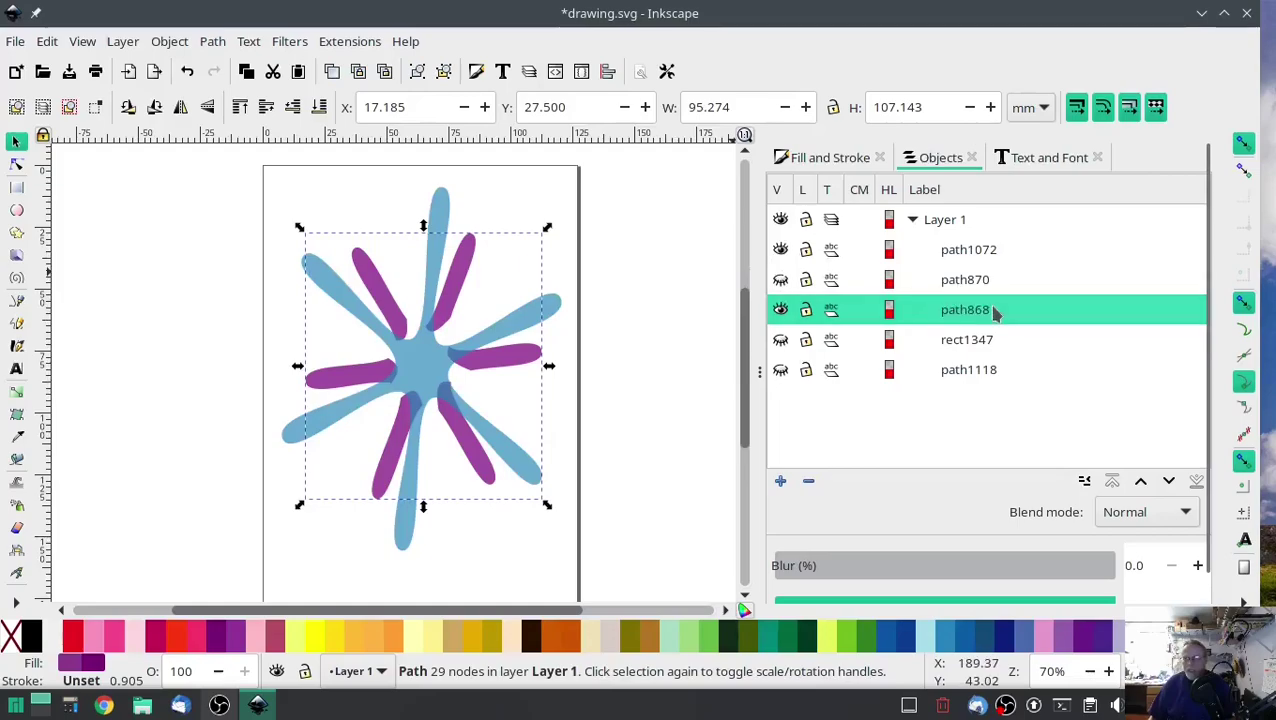
pyautogui.click(948, 254)
pyautogui.hotkey('ctrl', 'd')
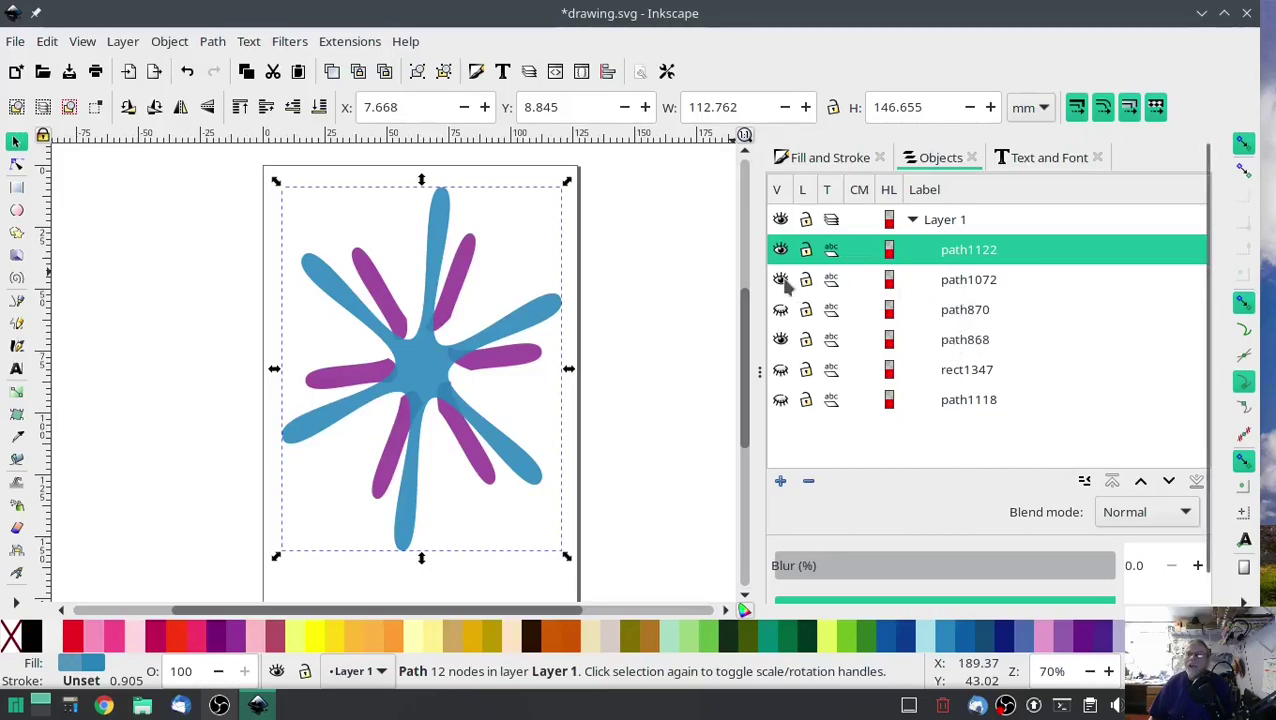
pyautogui.keyDown('ctrl'); pyautogui.click(965, 340); pyautogui.keyUp('ctrl')
pyautogui.hotkey('ctrl', '-')
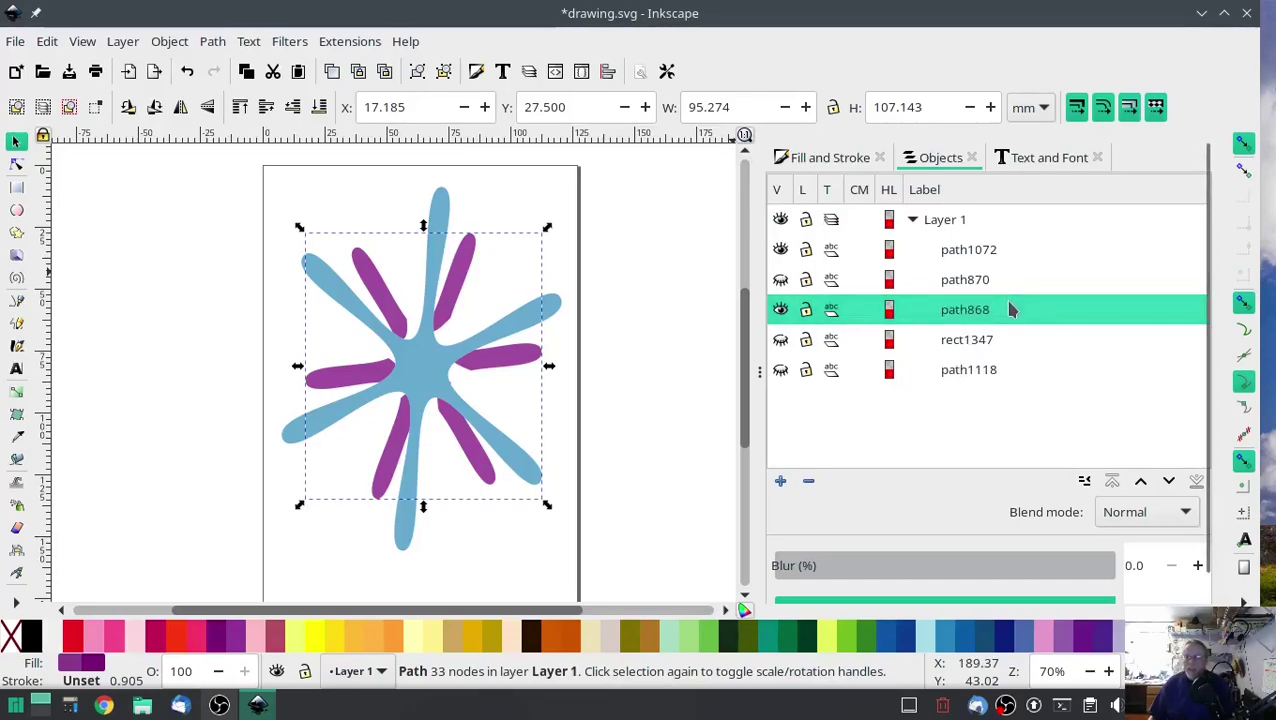
pyautogui.click(781, 311)
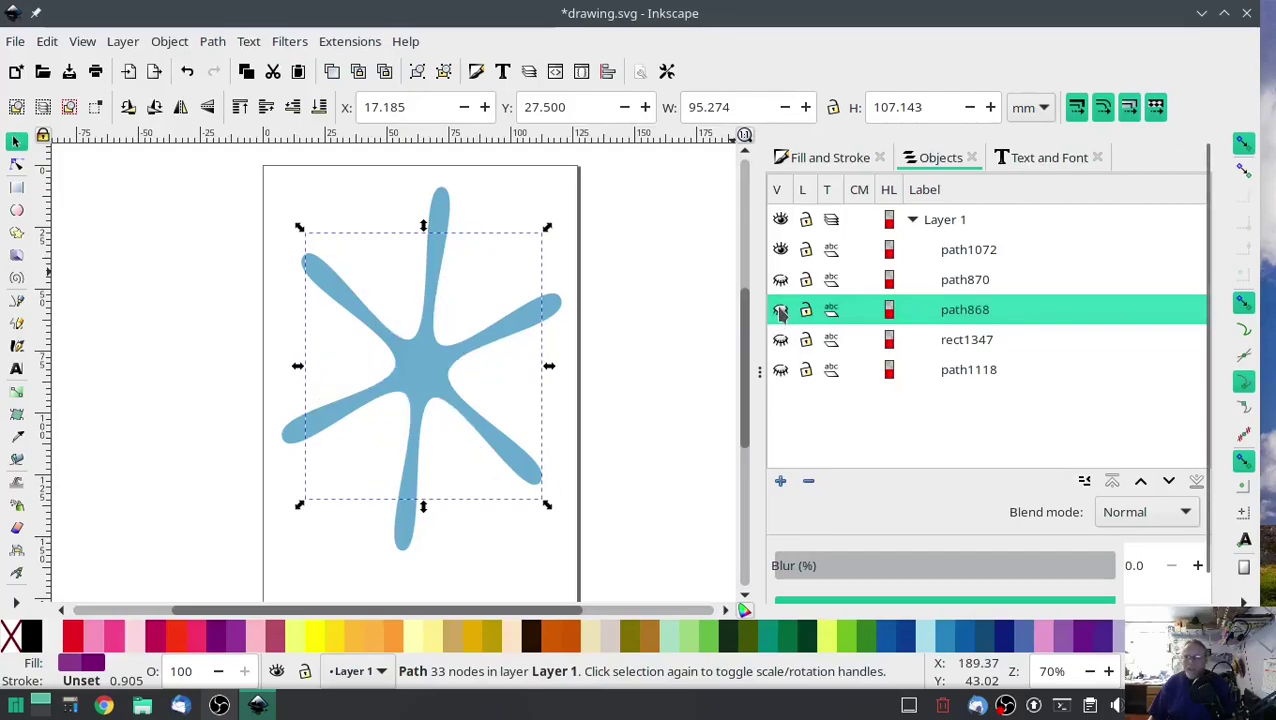
pyautogui.click(781, 280)
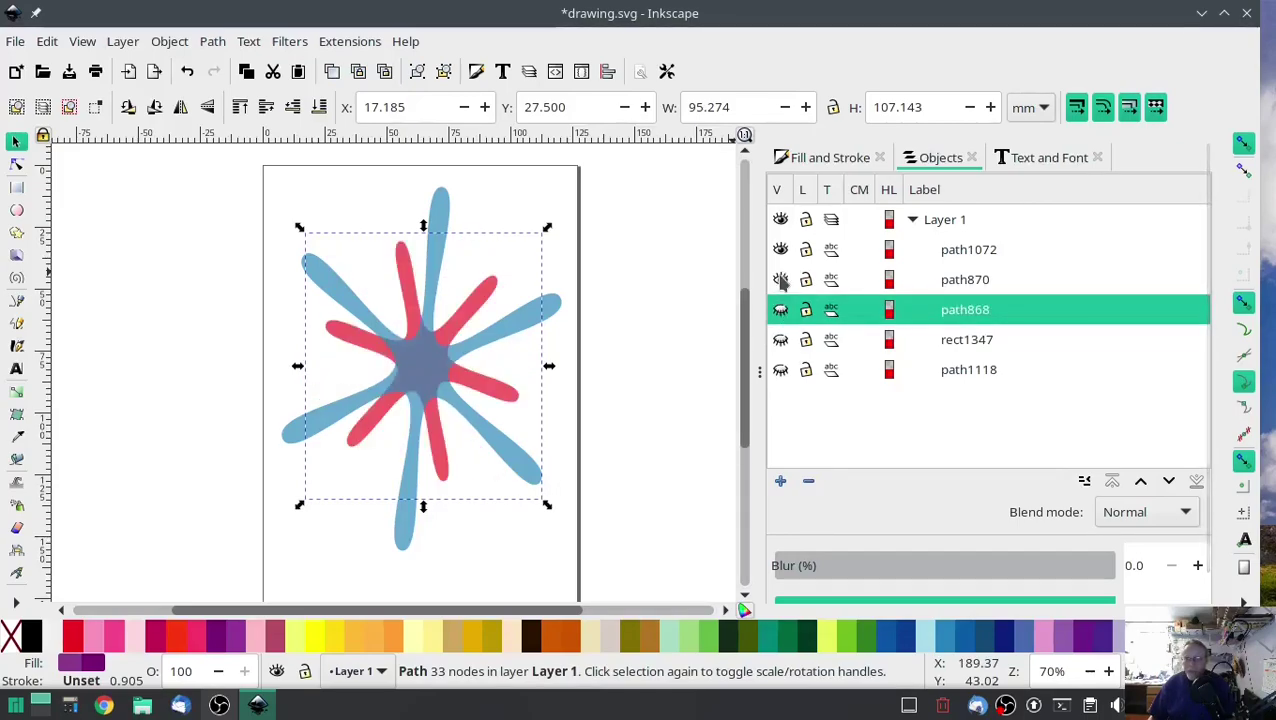
# - Cut a duplicate of the blue star out of the red star with Difference
pyautogui.click(963, 281)
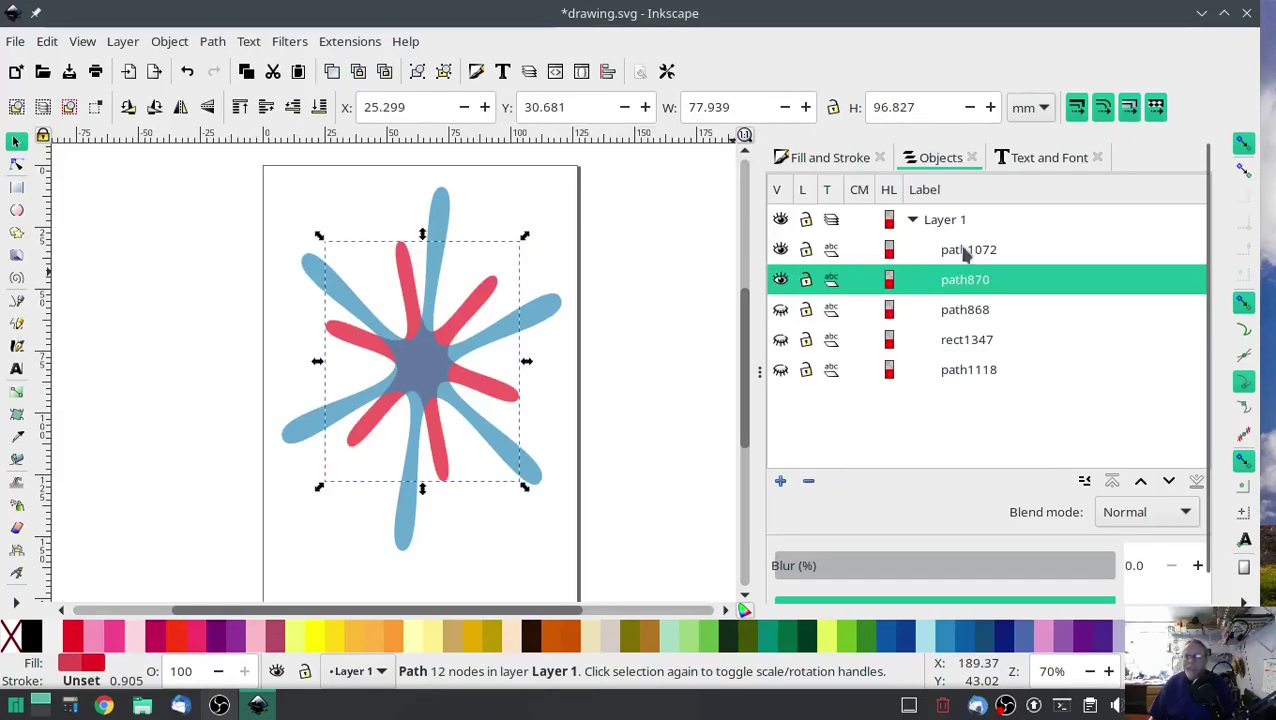
pyautogui.click(966, 254)
pyautogui.hotkey('ctrl', 'd')
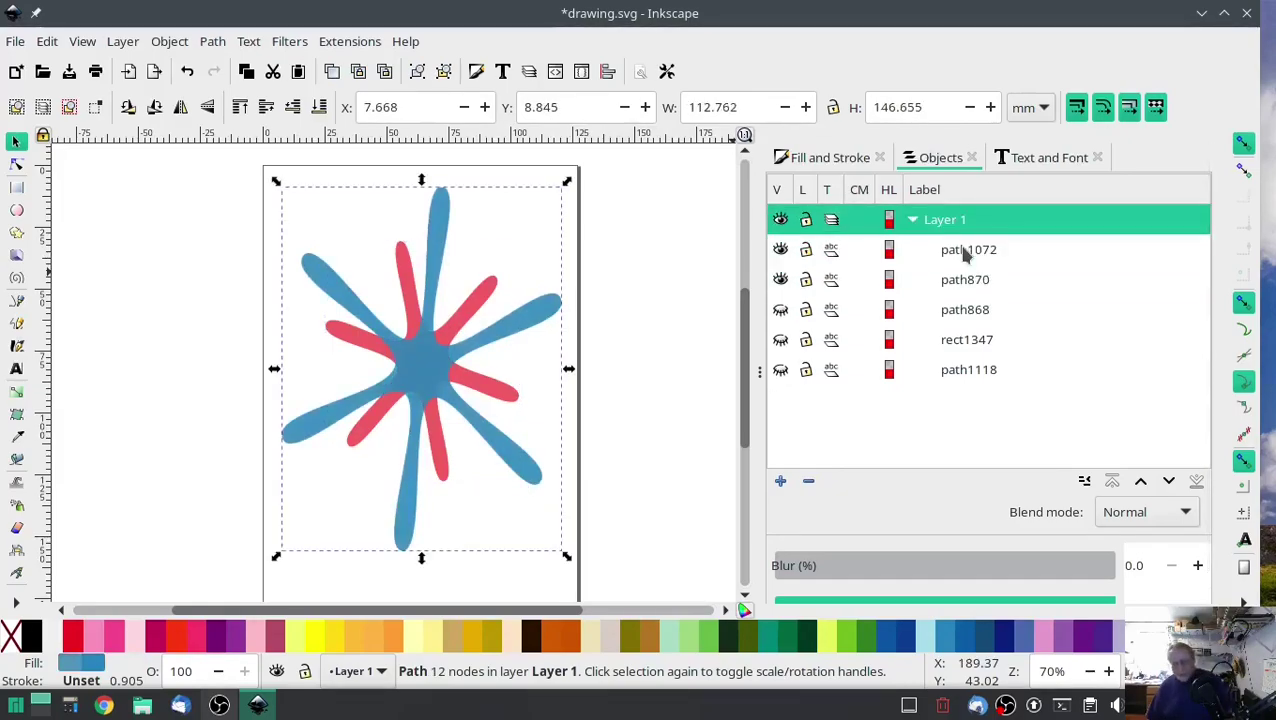
pyautogui.keyDown('ctrl'); pyautogui.click(976, 310); pyautogui.keyUp('ctrl')
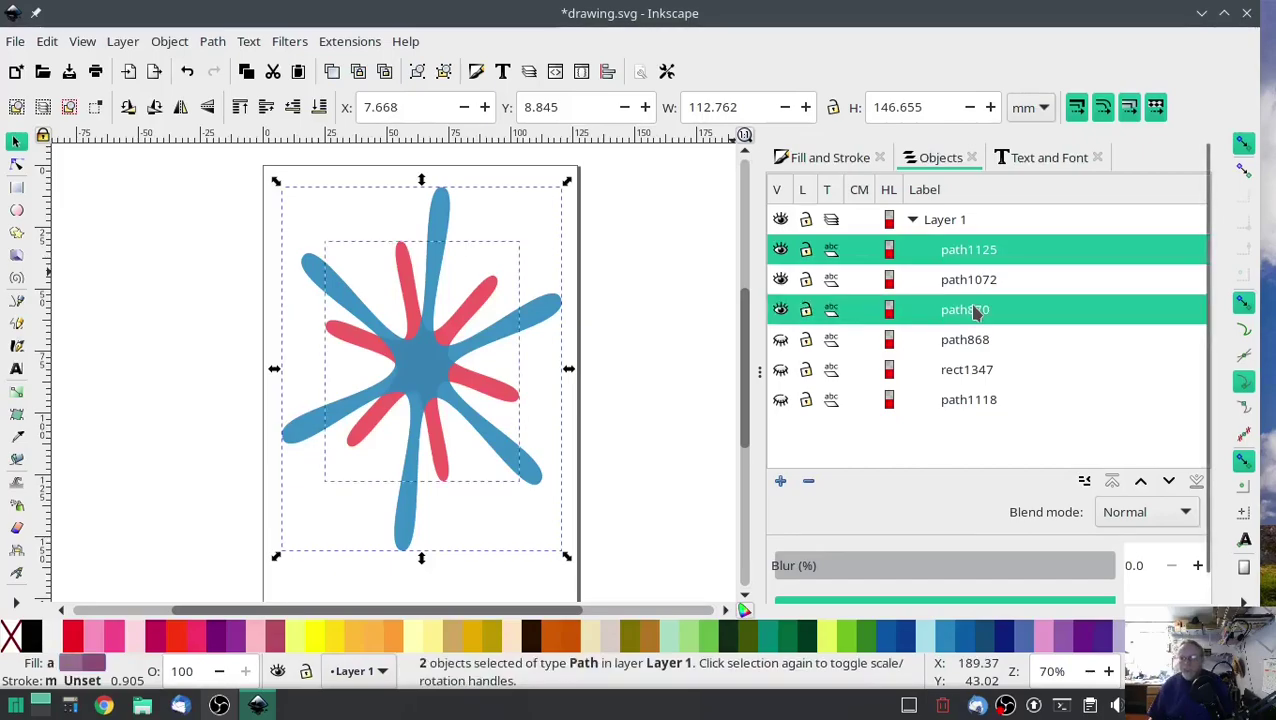
pyautogui.hotkey('ctrl', '-')
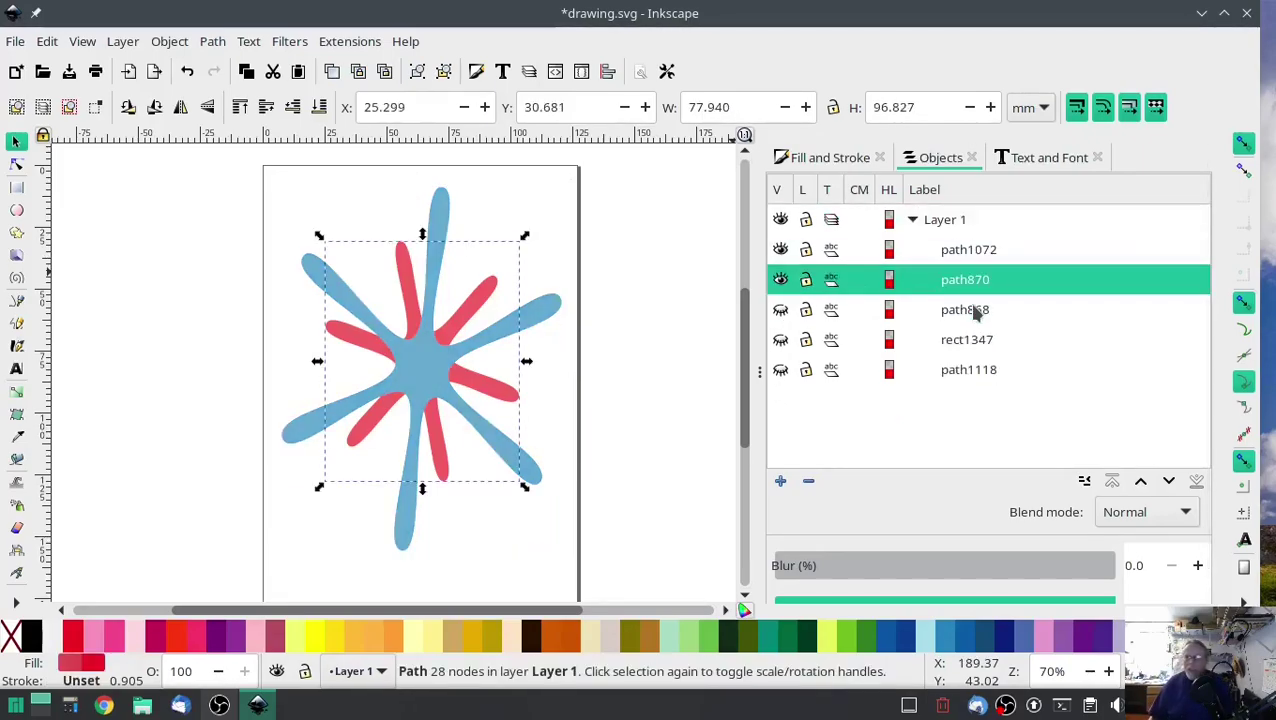
# - Make all shapes visible, checking each one's visibility, and deselect everything
pyautogui.keyDown('shift'); pyautogui.click(780, 277); pyautogui.keyUp('shift')
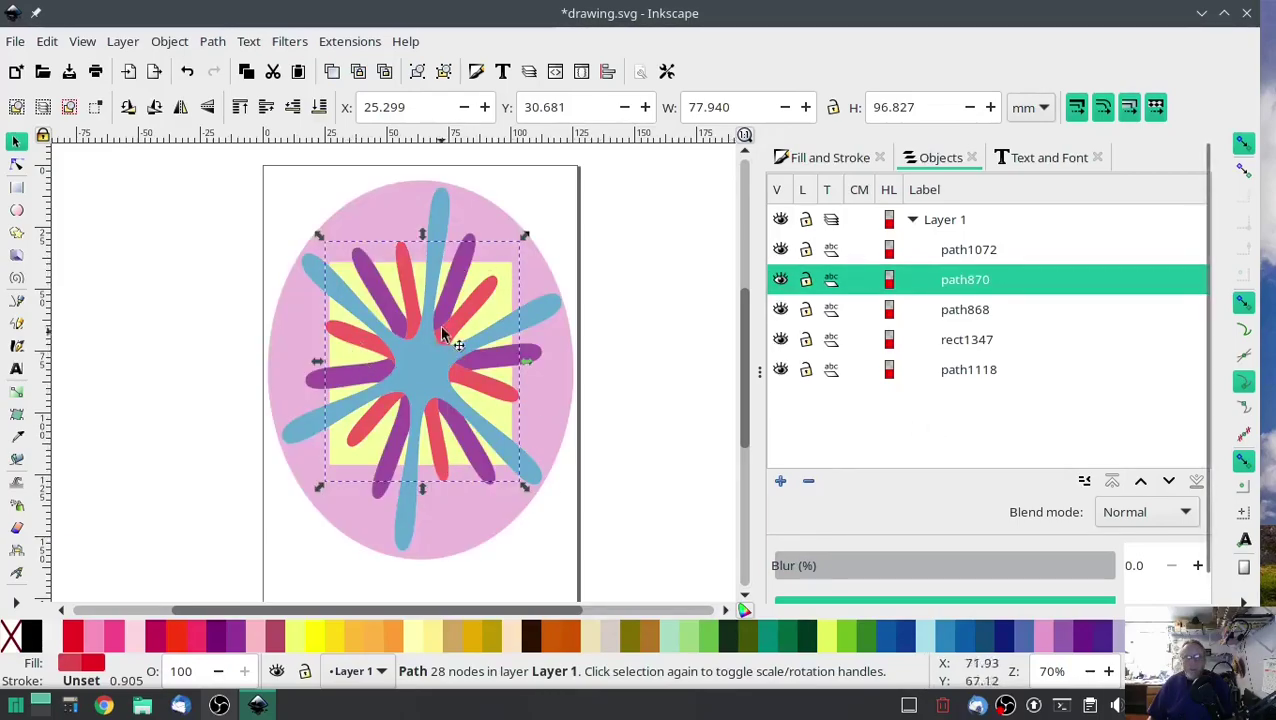
pyautogui.click(782, 370)
pyautogui.click(782, 370)
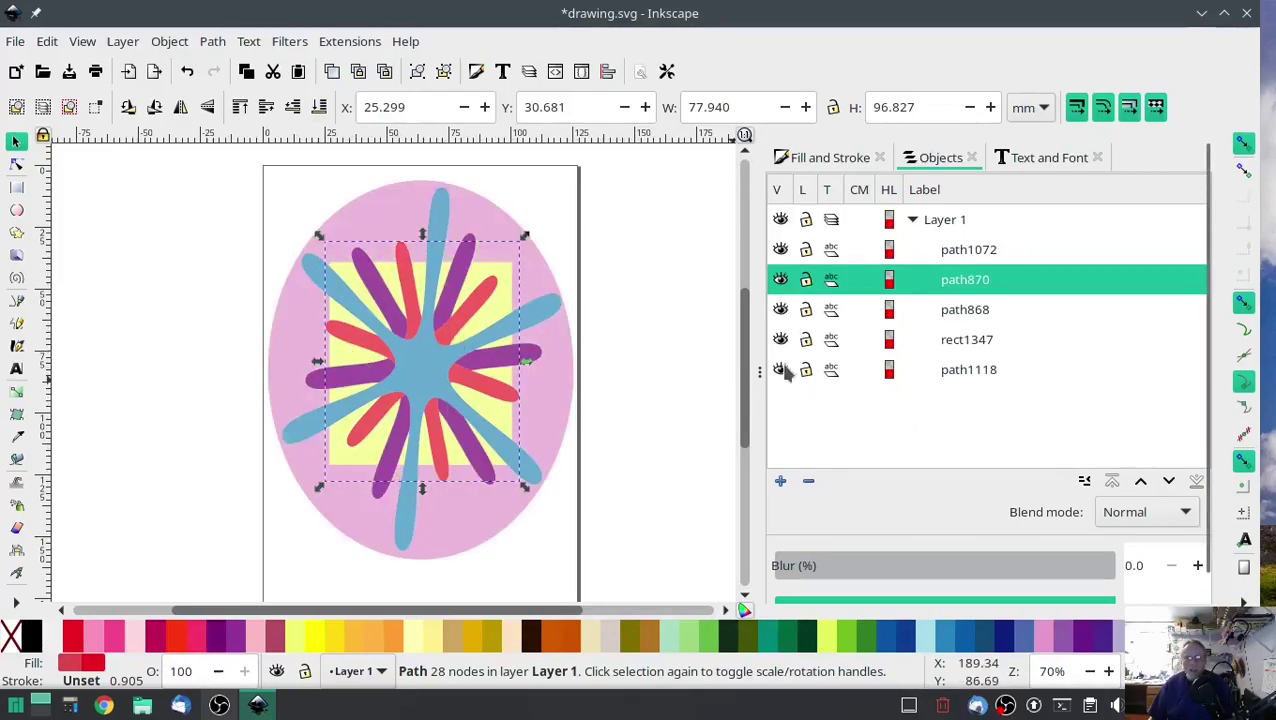
pyautogui.click(780, 249)
pyautogui.click(780, 249)
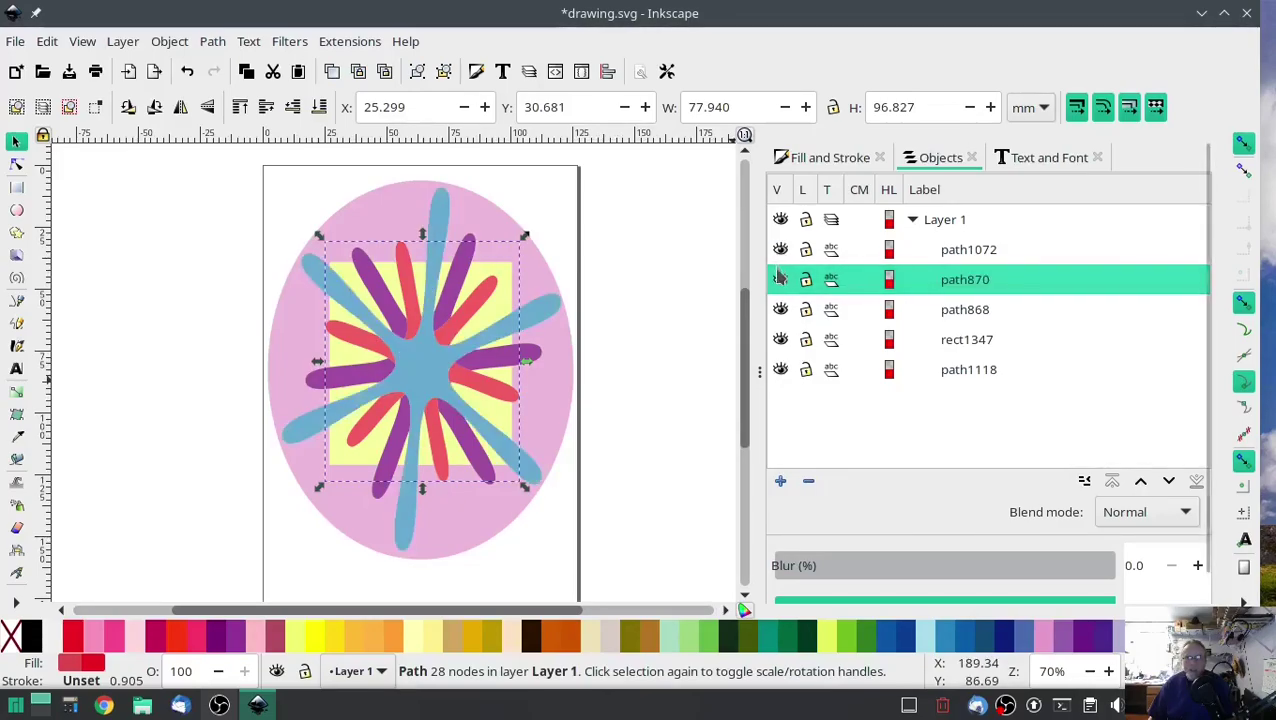
pyautogui.click(781, 280)
pyautogui.click(781, 280)
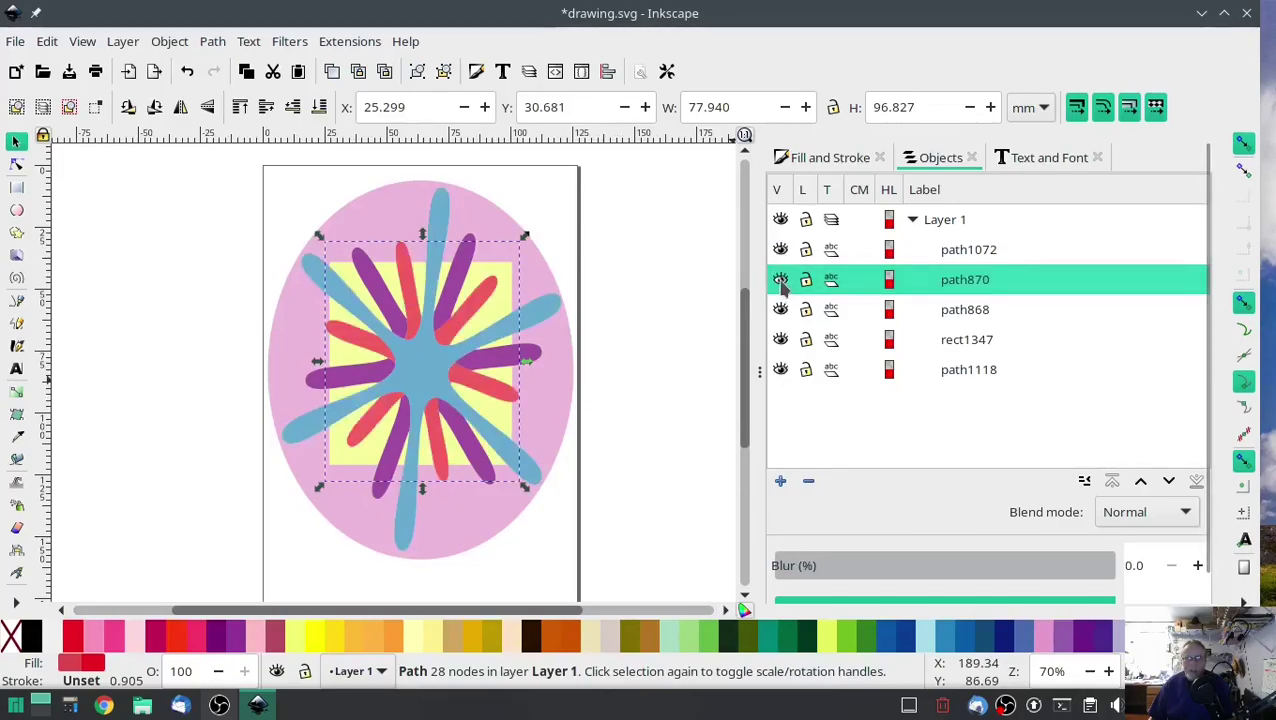
pyautogui.click(781, 309)
pyautogui.click(781, 309)
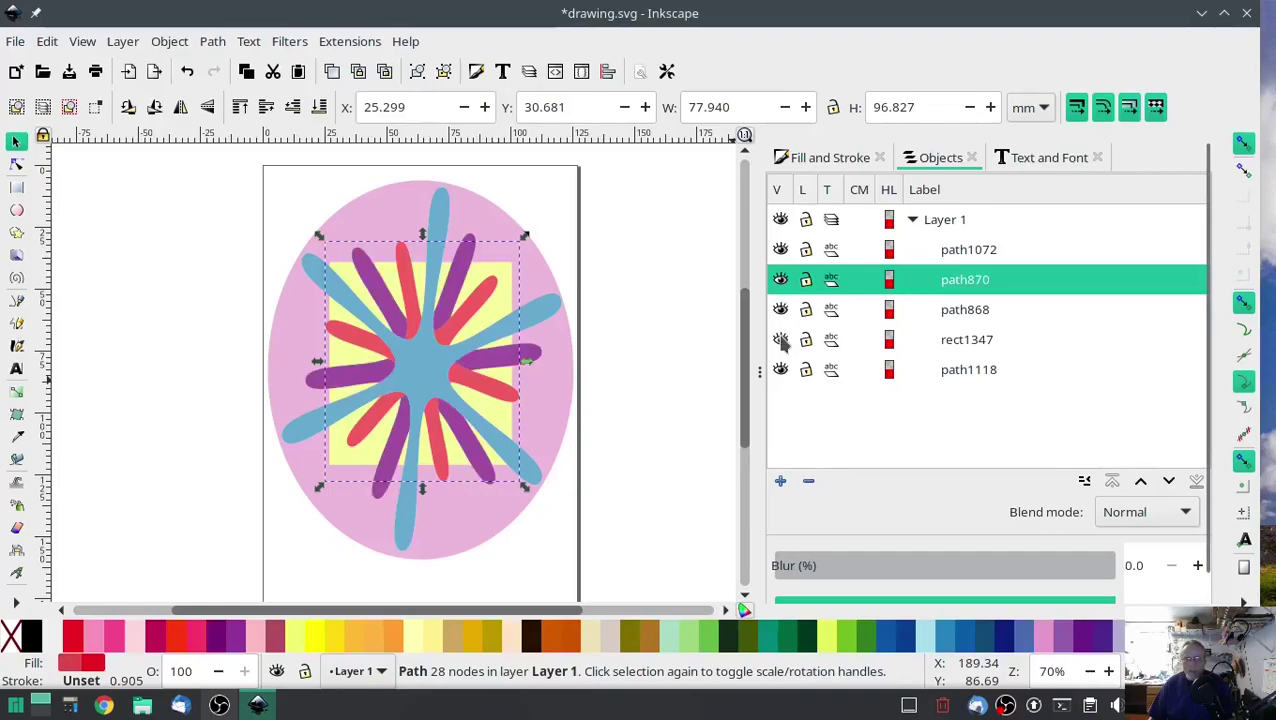
pyautogui.click(781, 340)
pyautogui.click(781, 340)
pyautogui.click(650, 206)
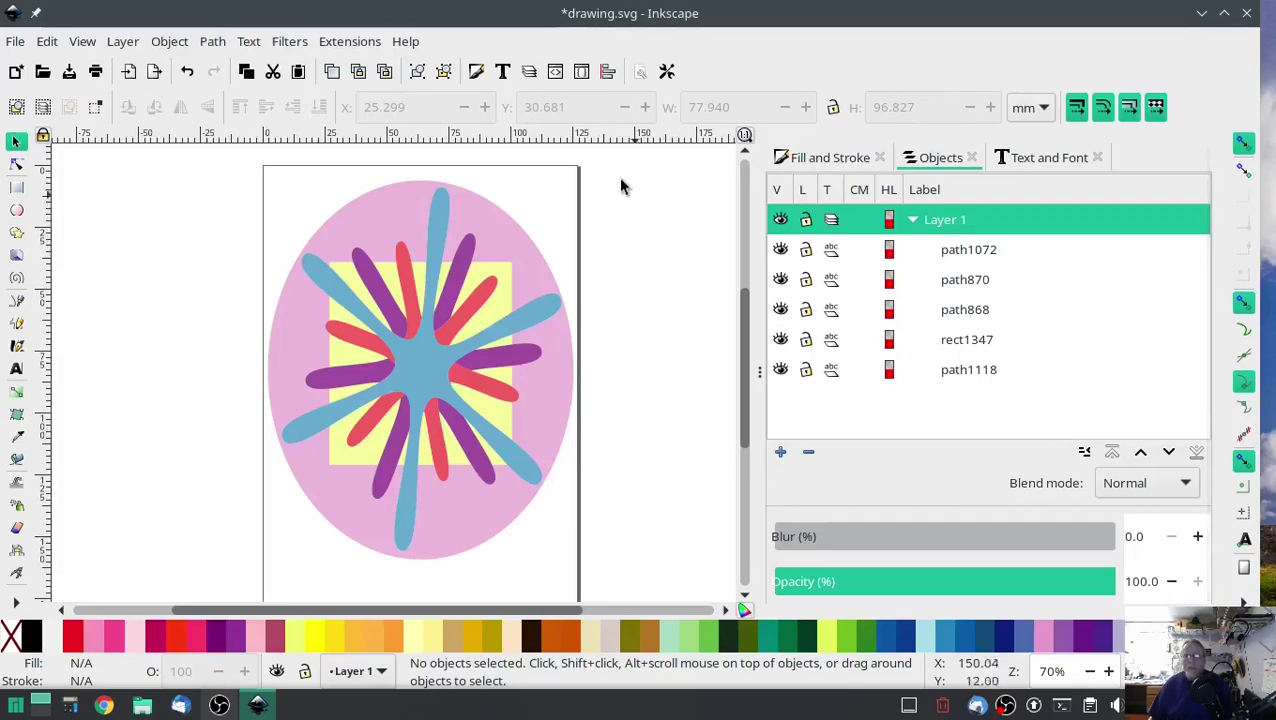
# - Run the Ink/Stitch Troubleshoot Objects extension
pyautogui.click(337, 44)
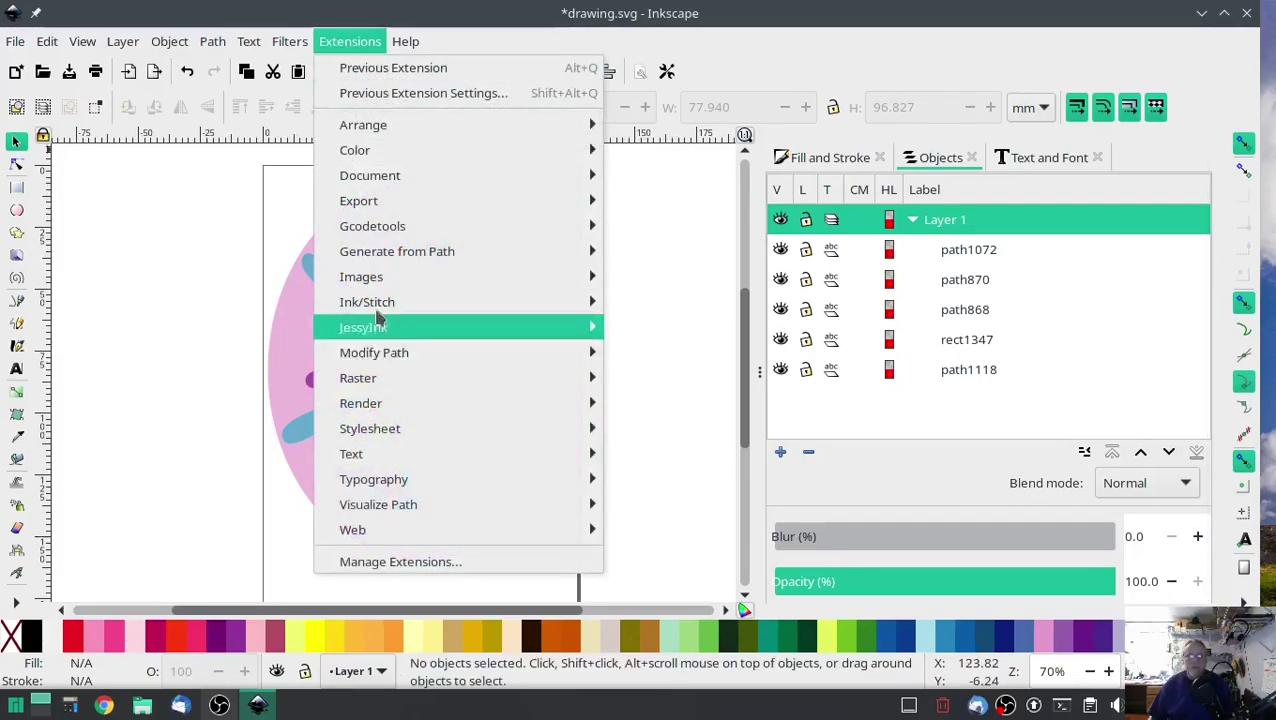
pyautogui.moveTo(372, 300)
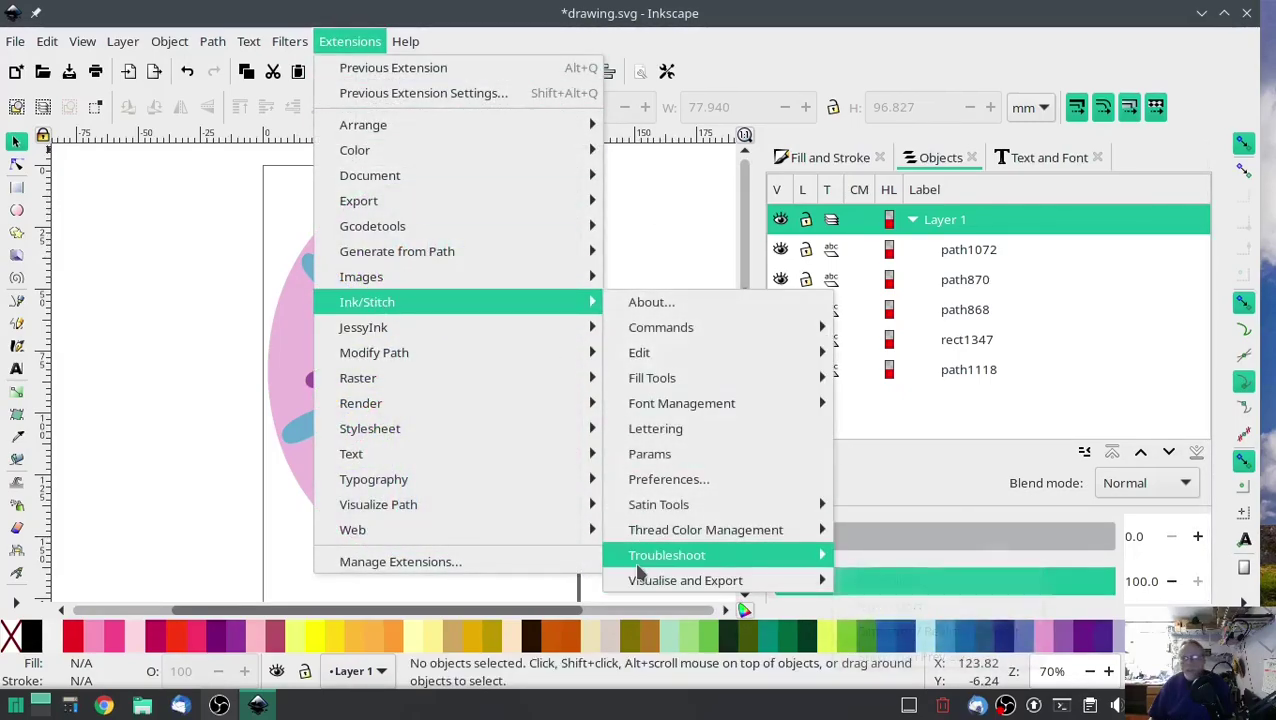
pyautogui.moveTo(680, 555)
pyautogui.click(937, 606)
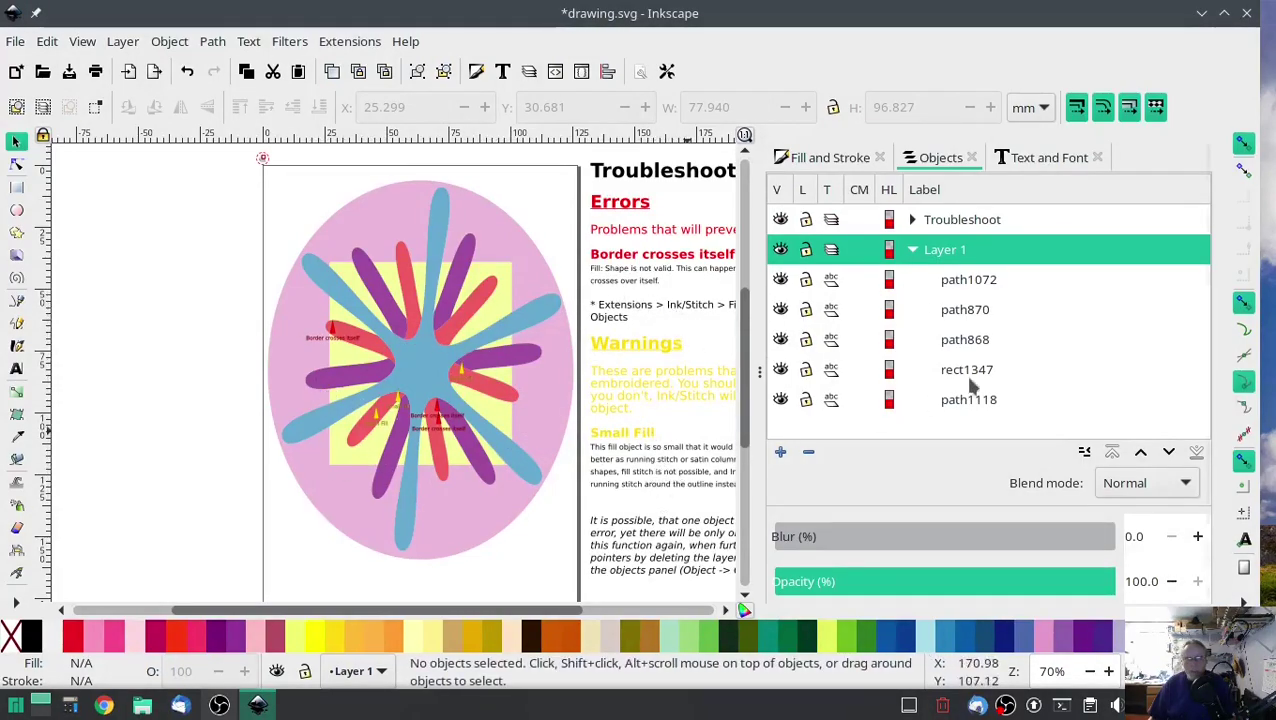
# - Delete the generated Troubleshoot layer from the Objects panel
pyautogui.click(985, 219)
pyautogui.rightClick(970, 220)
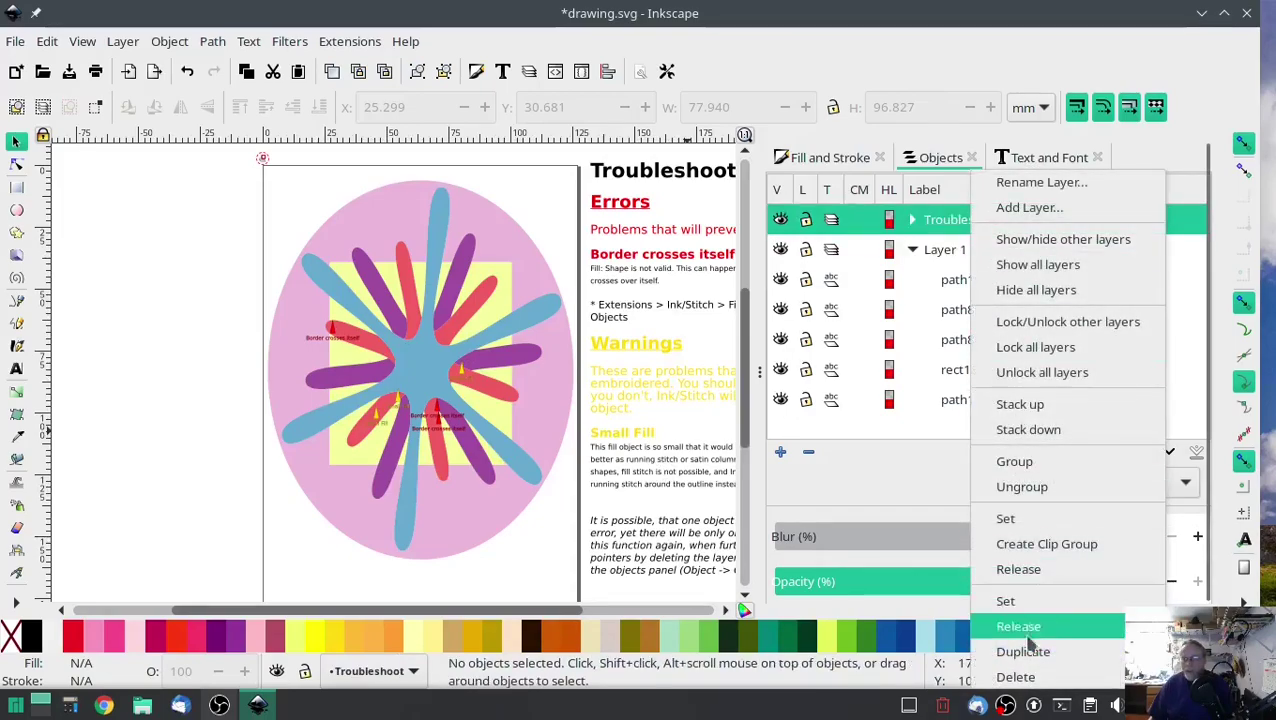
pyautogui.click(1030, 677)
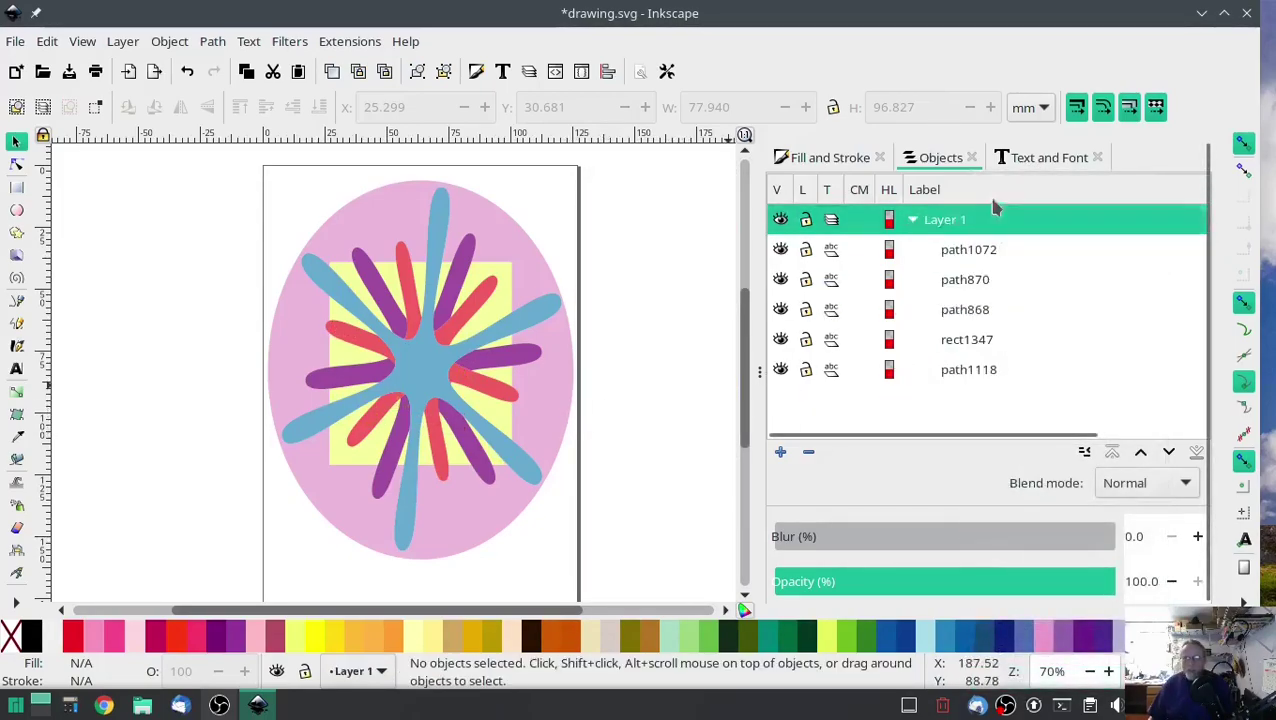
# - Select all five objects in Layer 1, from path1072 to the pink oval
pyautogui.click(830, 158)
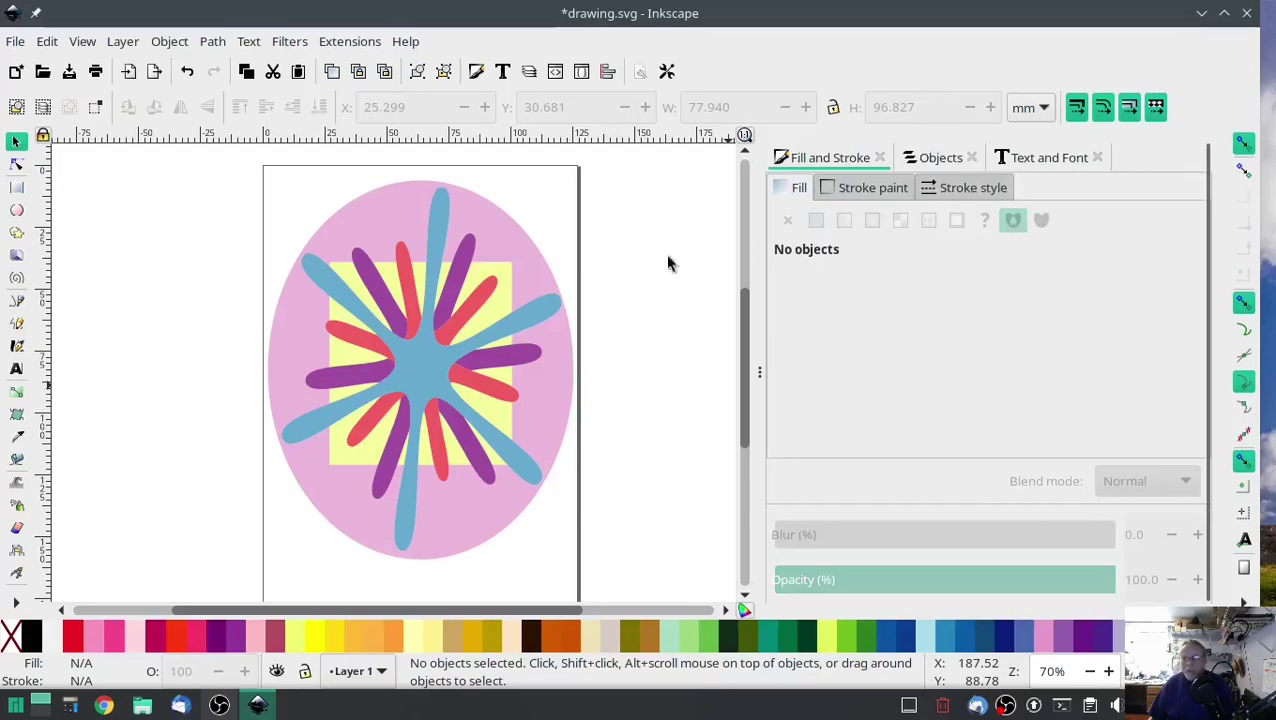
pyautogui.click(914, 162)
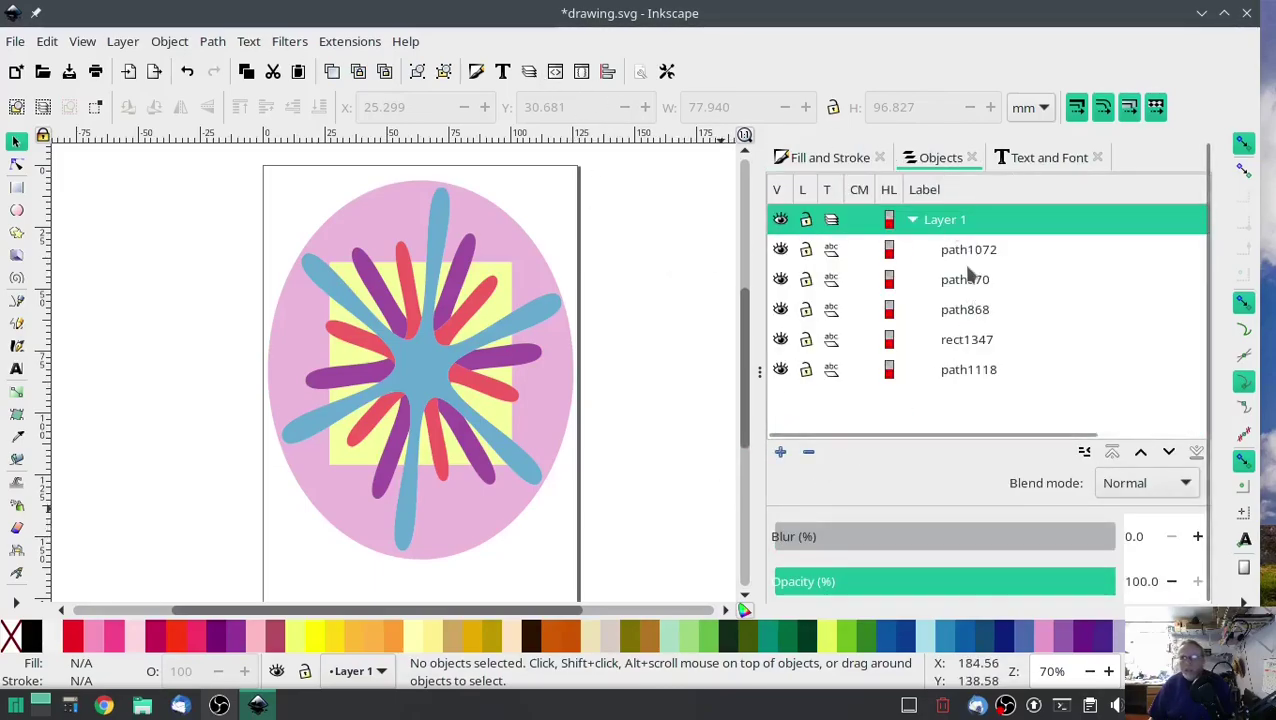
pyautogui.click(968, 252)
pyautogui.keyDown('shift'); pyautogui.click(971, 369); pyautogui.keyUp('shift')
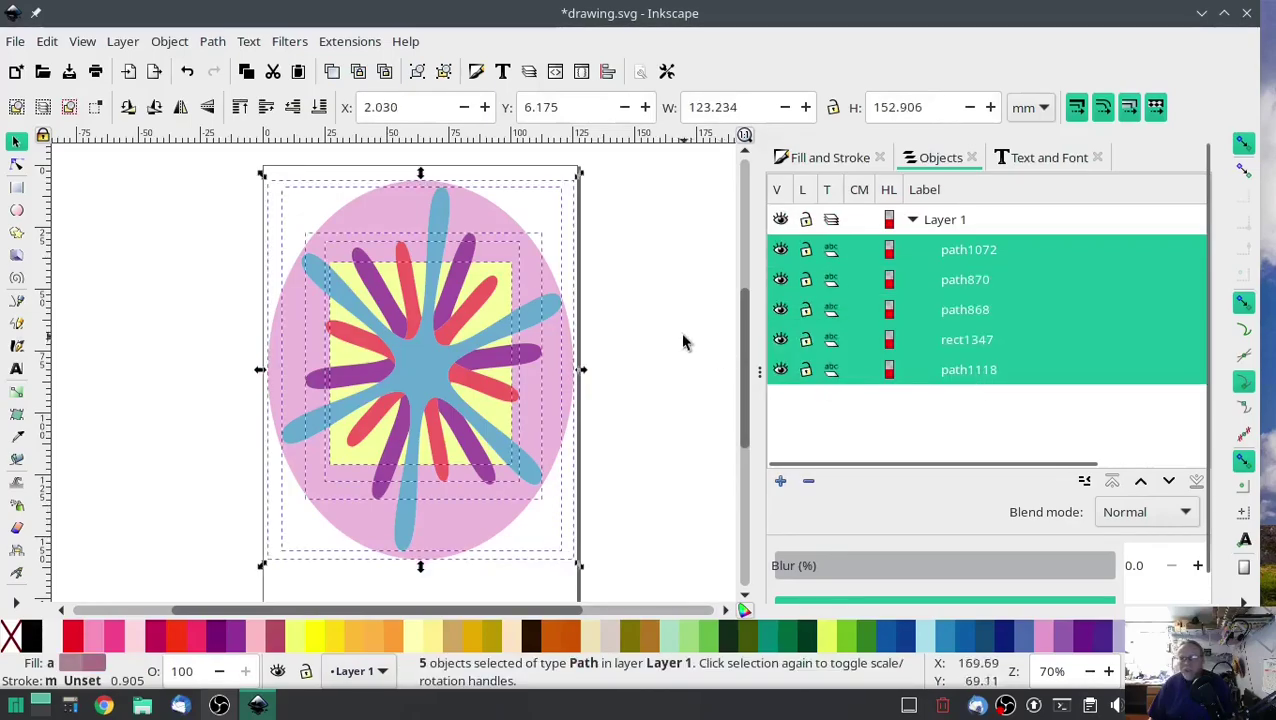
pyautogui.click(835, 158)
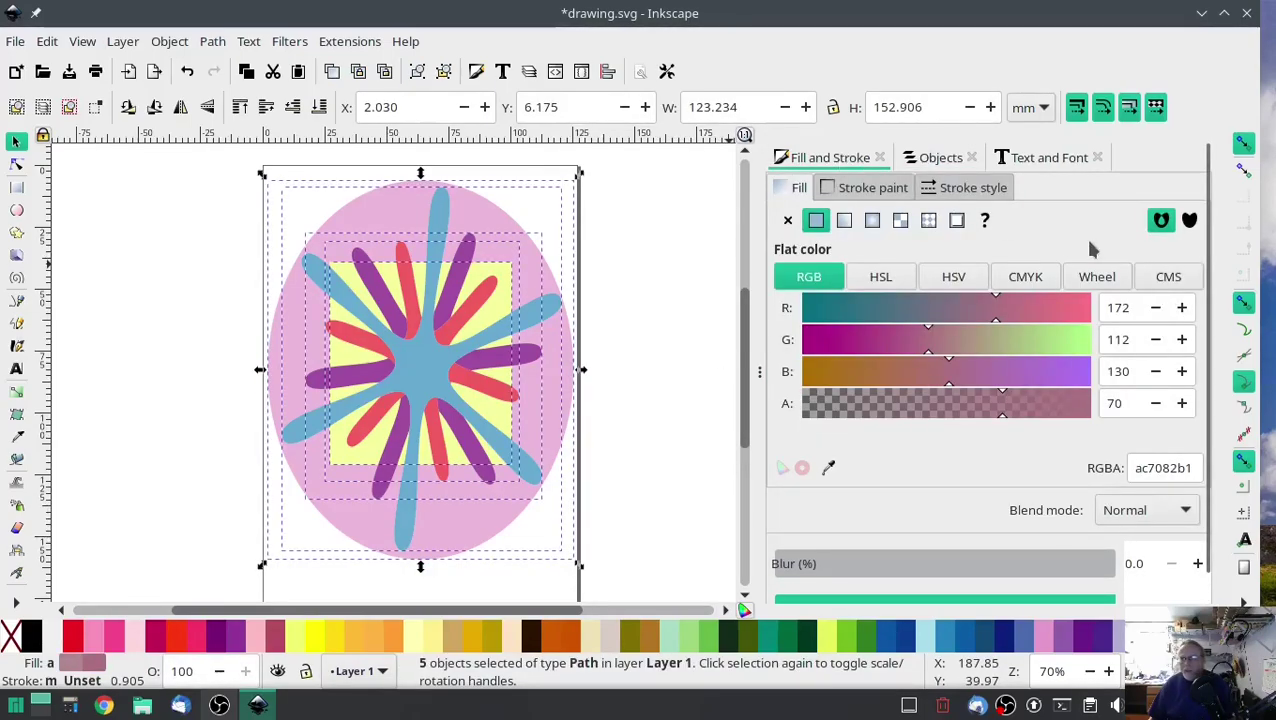
# - Apply Ink/Stitch Break Apart Fill Objects to the selection with the Simple method
pyautogui.click(340, 44)
pyautogui.moveTo(450, 302)
pyautogui.moveTo(742, 380)
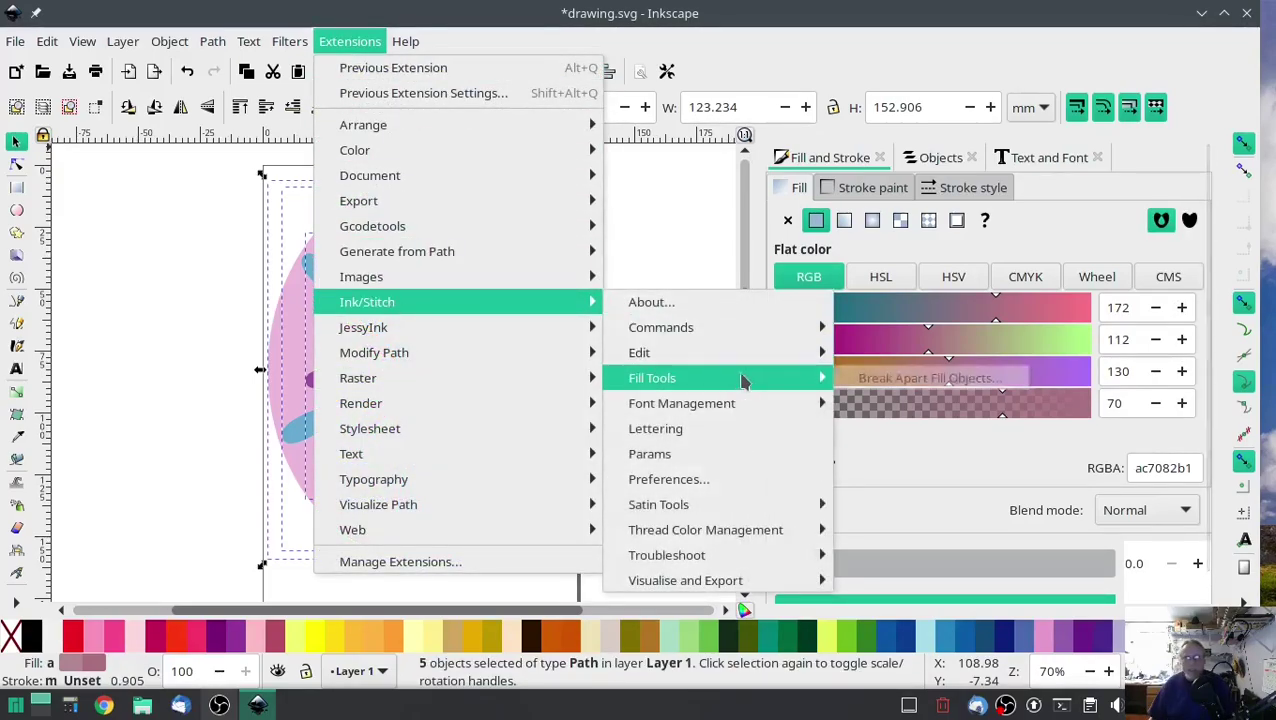
pyautogui.click(889, 377)
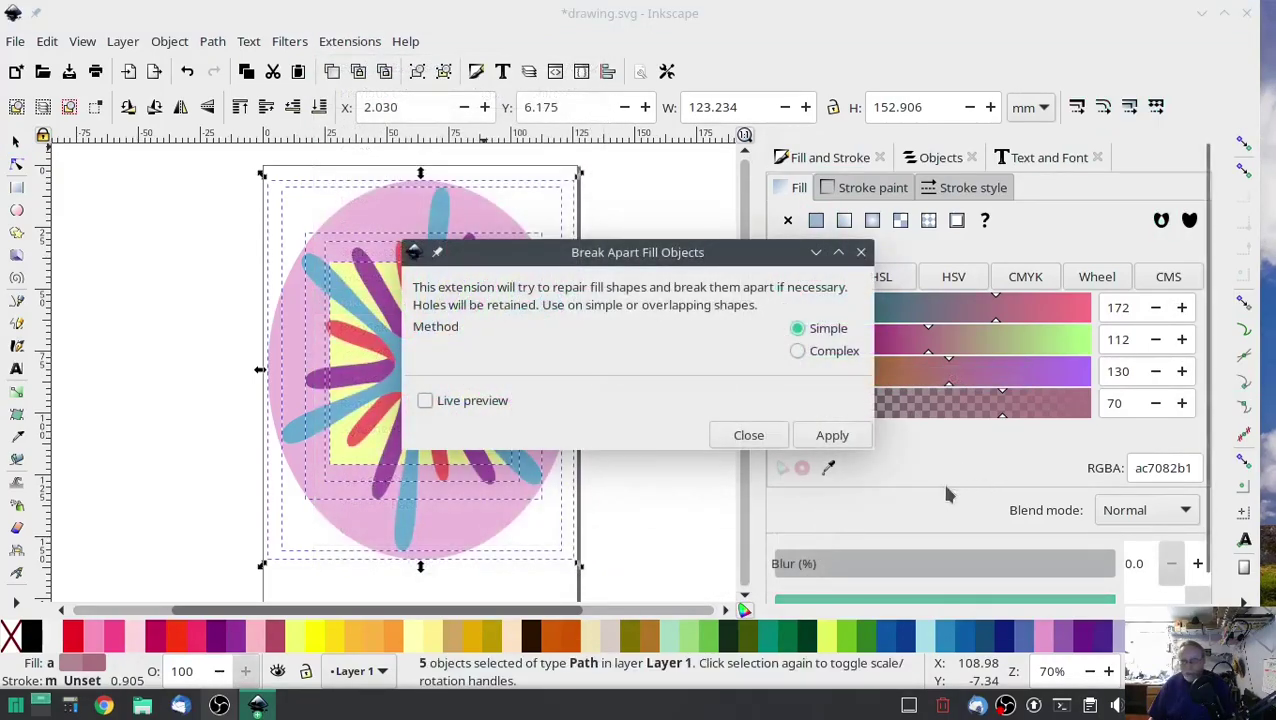
pyautogui.click(846, 440)
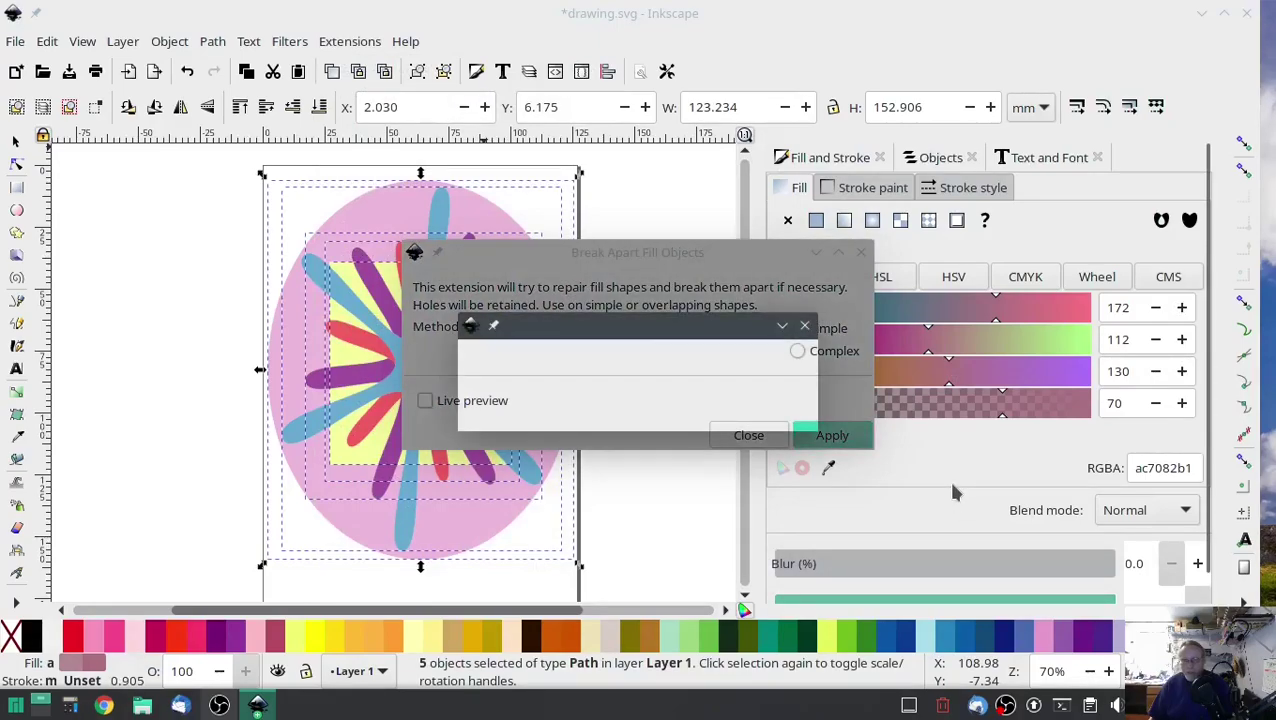
pyautogui.click(748, 435)
# - Select path1072 through path1118 together in the Objects panel
pyautogui.scroll(3, 1015, 345)
pyautogui.scroll(10, 1015, 350)
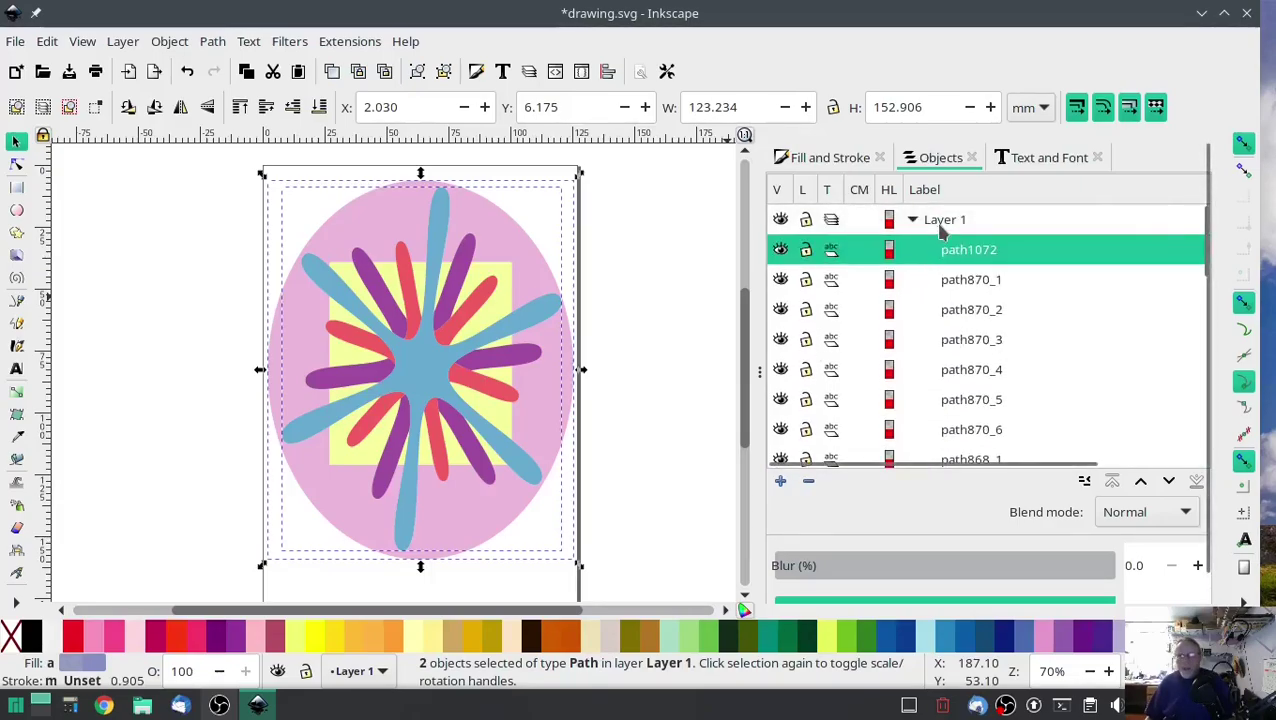
pyautogui.scroll(-10, 1020, 336)
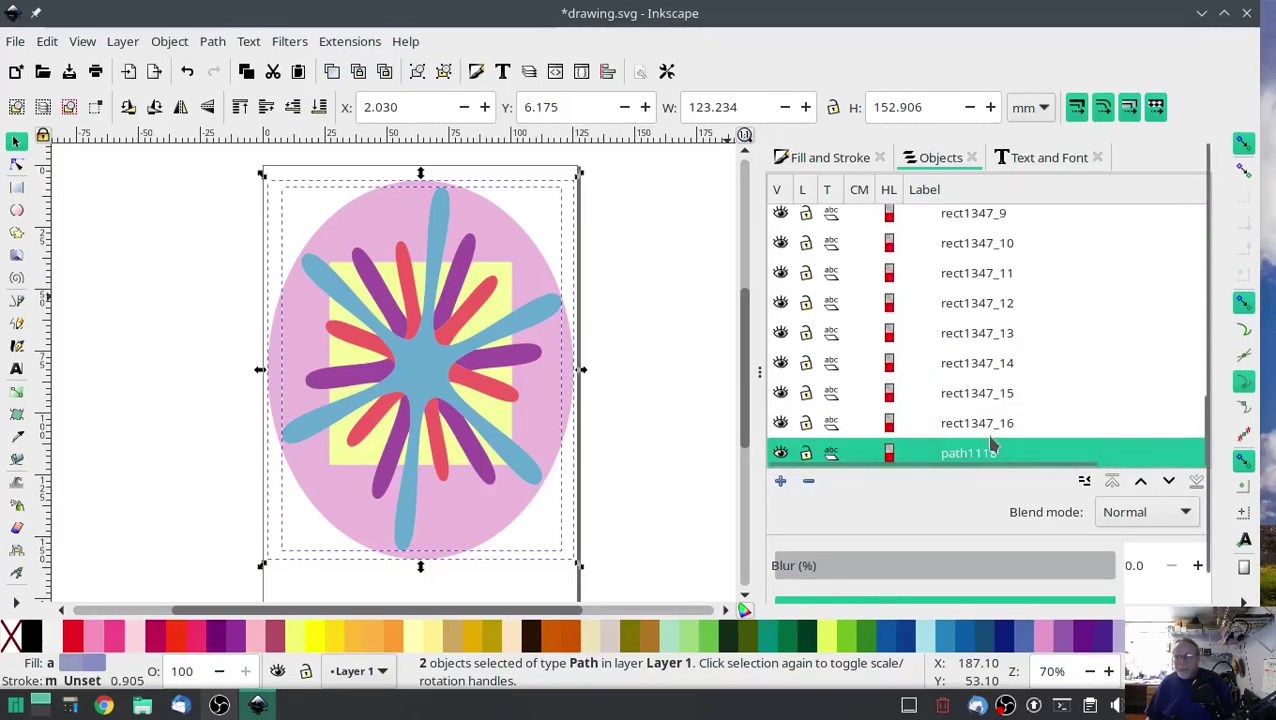
pyautogui.scroll(5, 997, 430)
pyautogui.scroll(5, 990, 410)
pyautogui.click(960, 250)
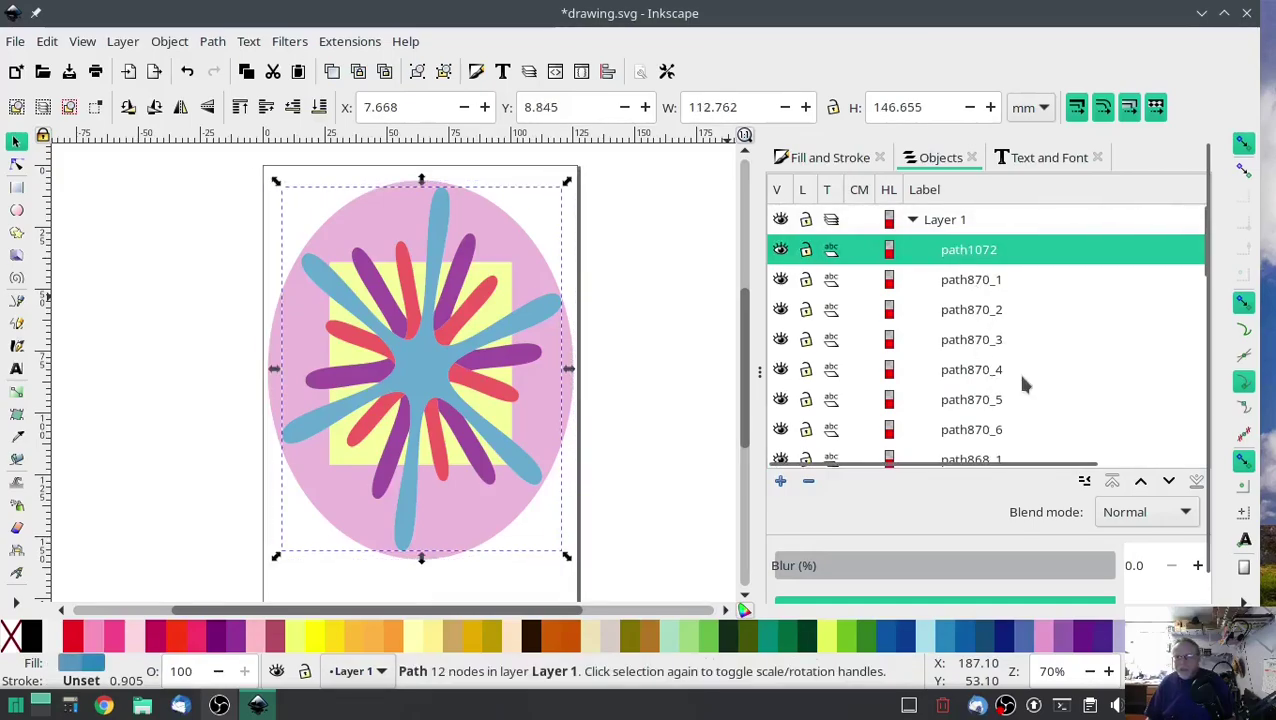
pyautogui.scroll(-3, 1025, 379)
pyautogui.scroll(-5, 1026, 385)
pyautogui.keyDown('shift'); pyautogui.click(985, 452); pyautogui.keyUp('shift')
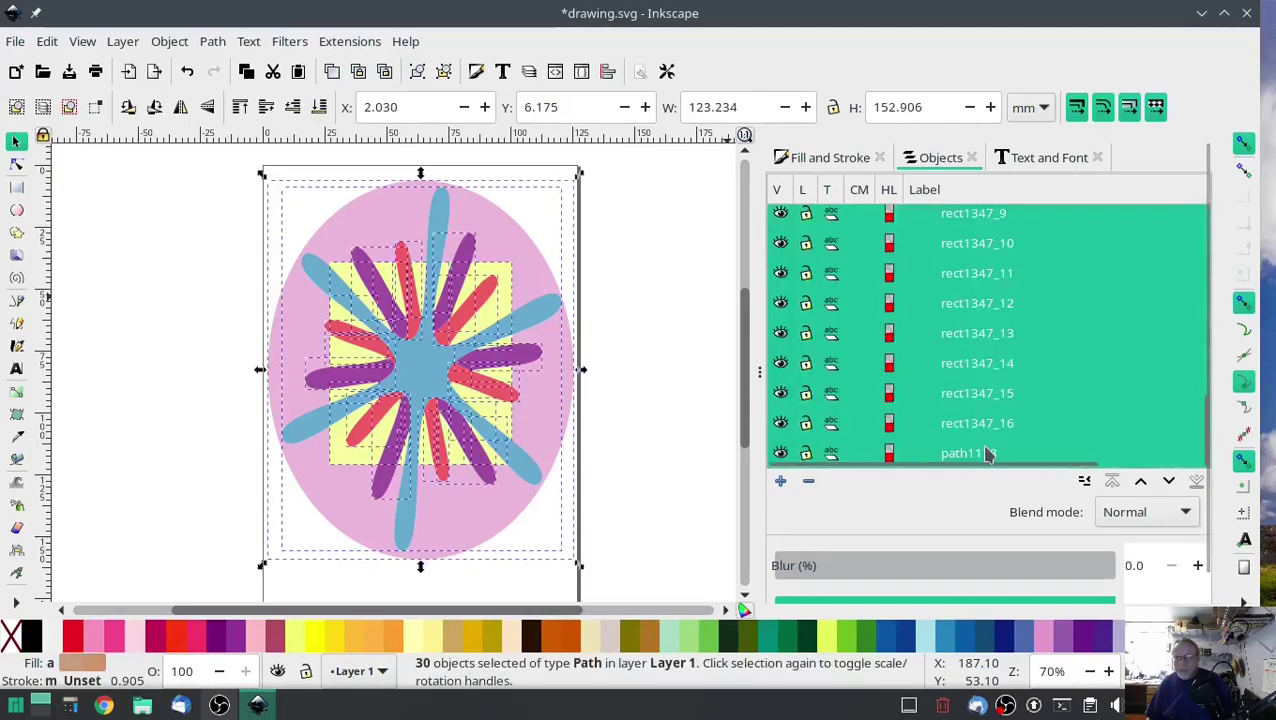
# - Reselect all 30 paths, then rubber-band select every shape on the page
pyautogui.scroll(8, 1016, 339)
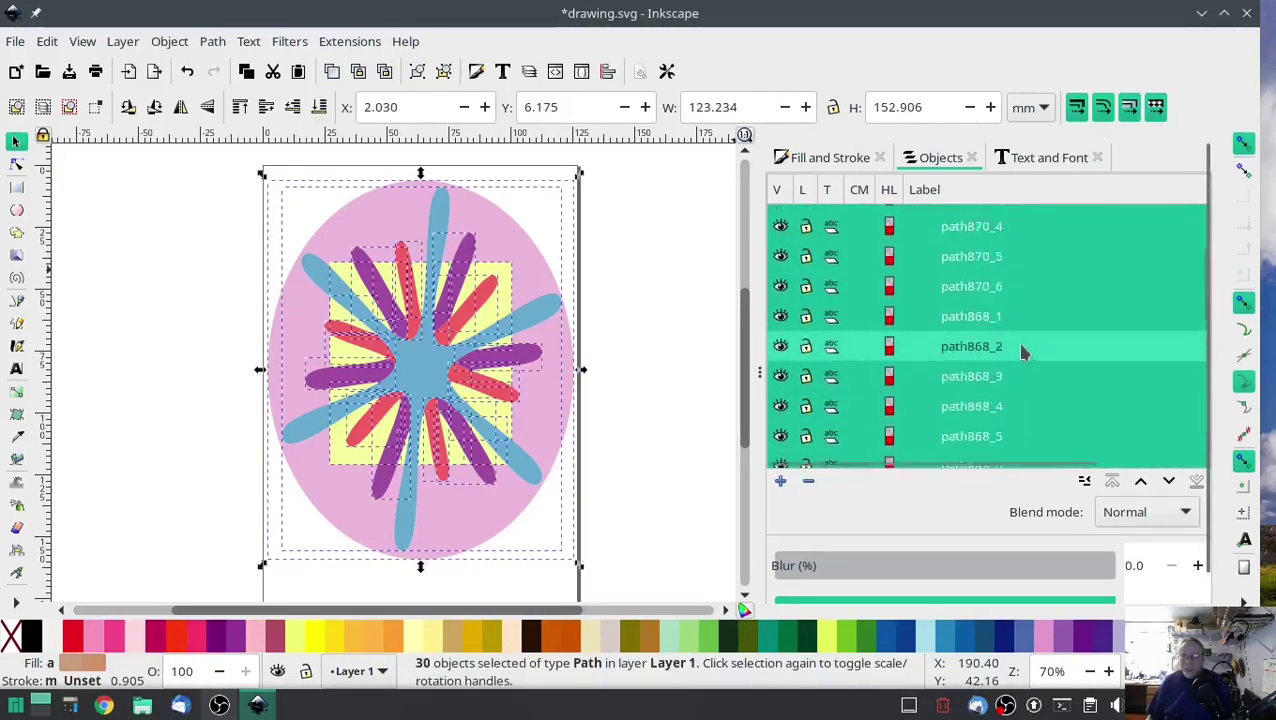
pyautogui.click(993, 253)
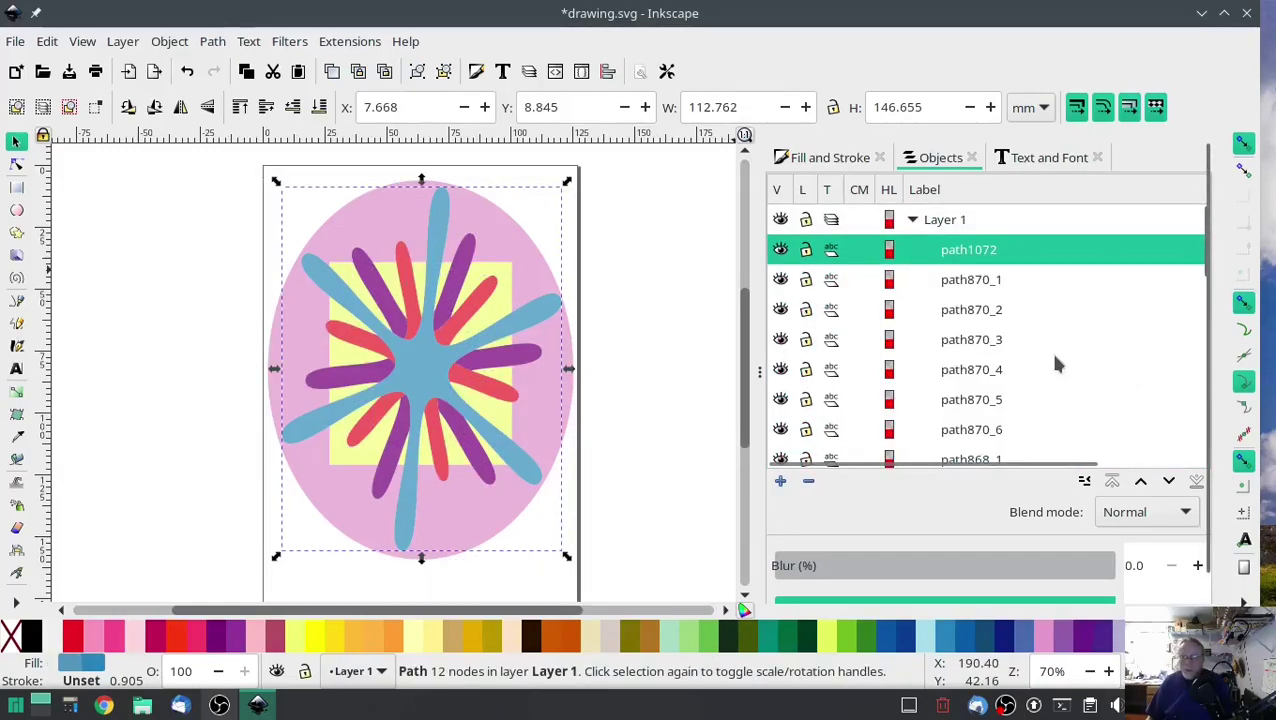
pyautogui.scroll(-8, 1047, 350)
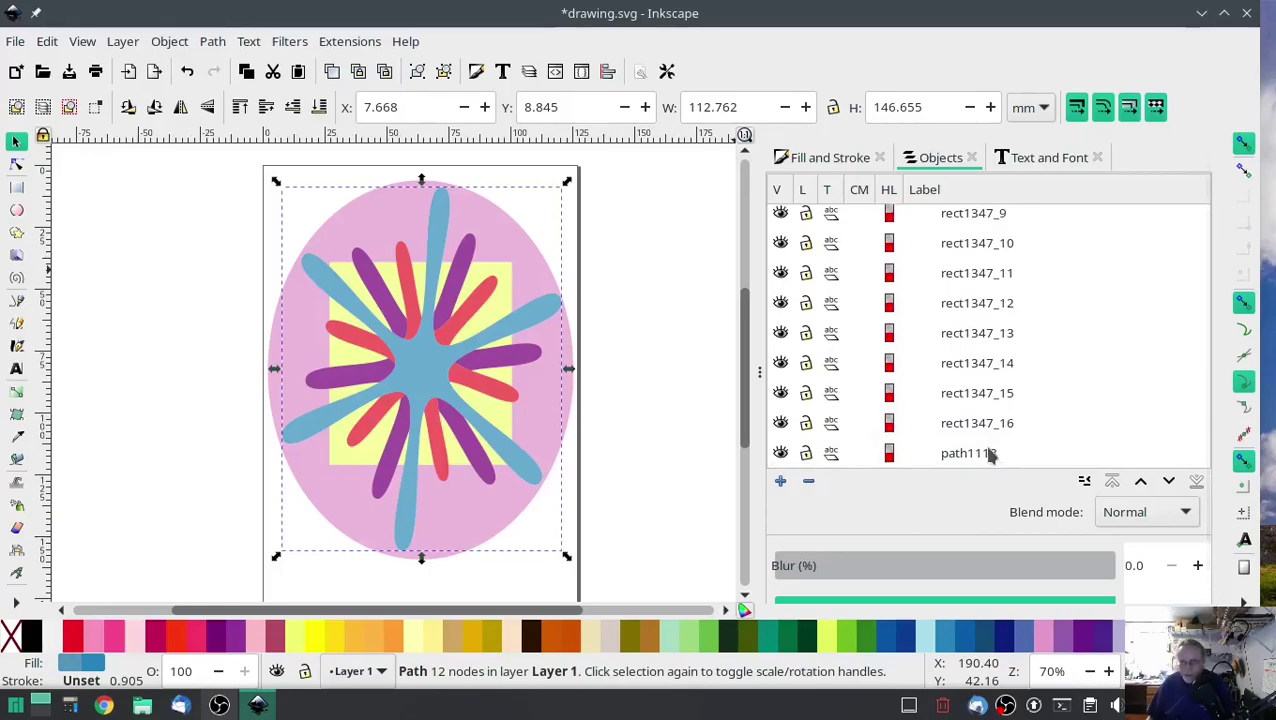
pyautogui.keyDown('shift'); pyautogui.click(990, 453); pyautogui.keyUp('shift')
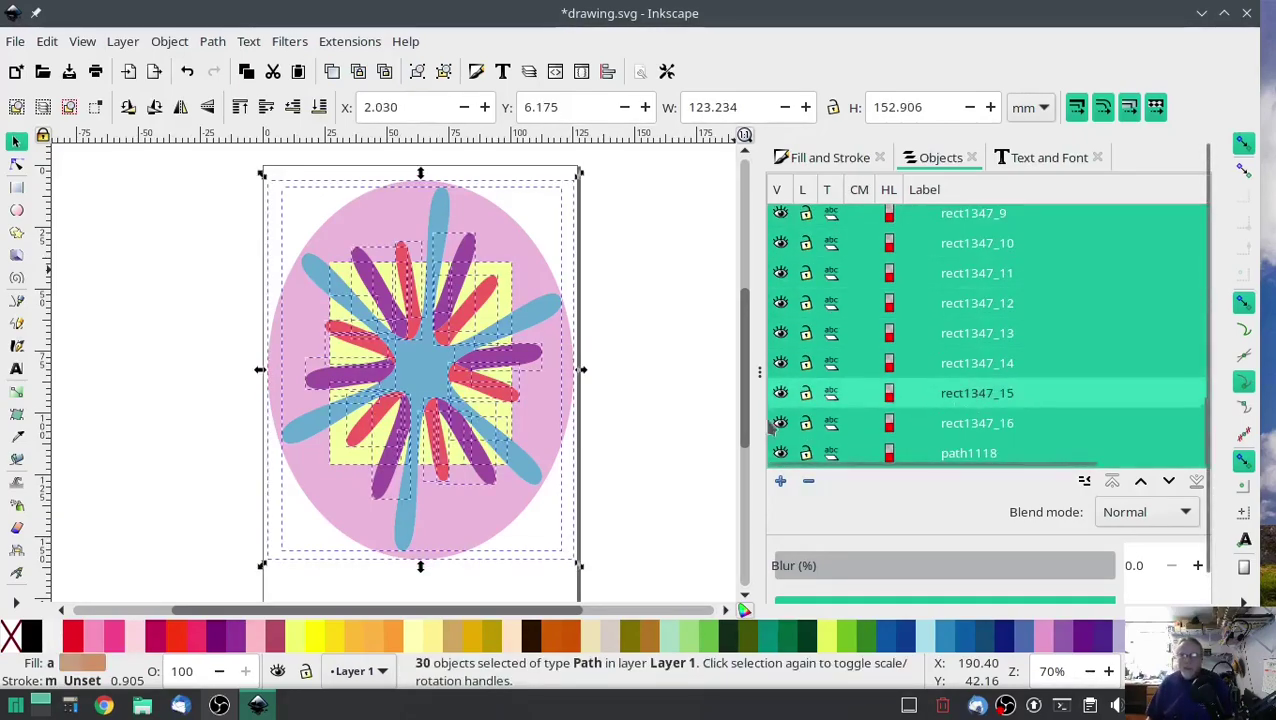
pyautogui.click(636, 501)
pyautogui.moveTo(650, 586); pyautogui.dragTo(212, 167)
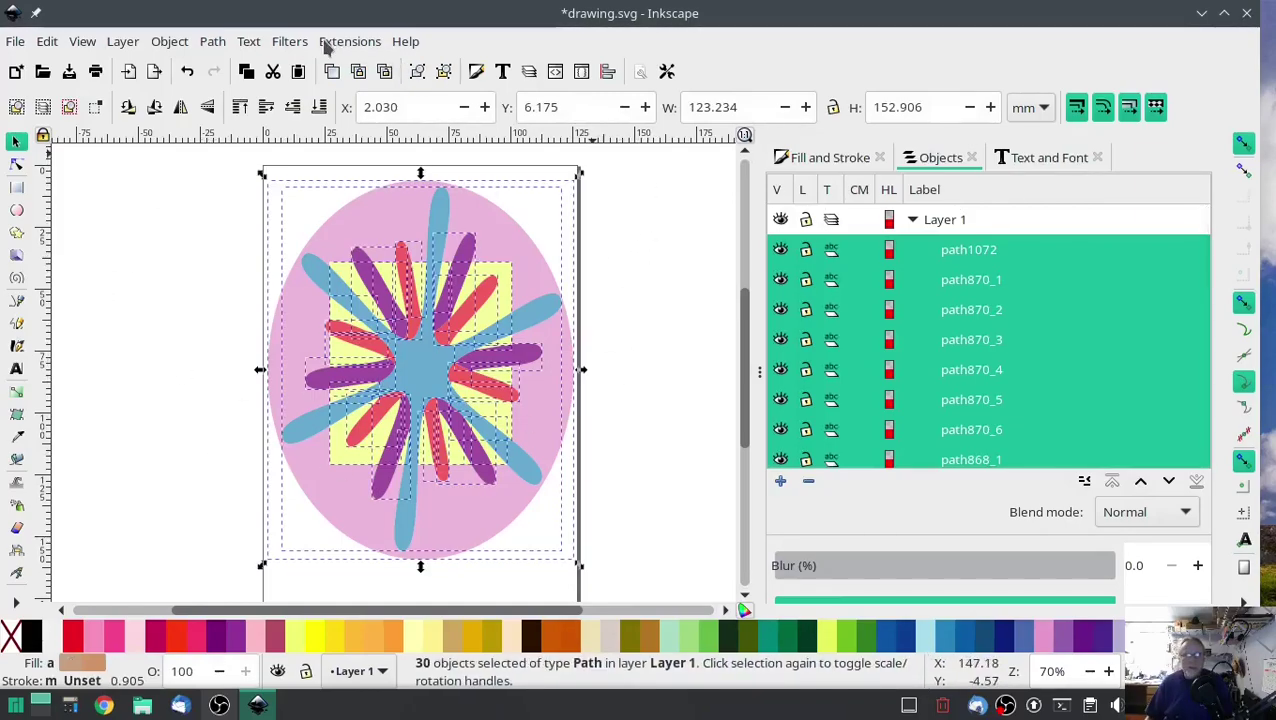
# - Run Ink/Stitch Cleanup Document with thresholds 20 and 5 (0 elements removed), then deselect everything
pyautogui.click(327, 45)
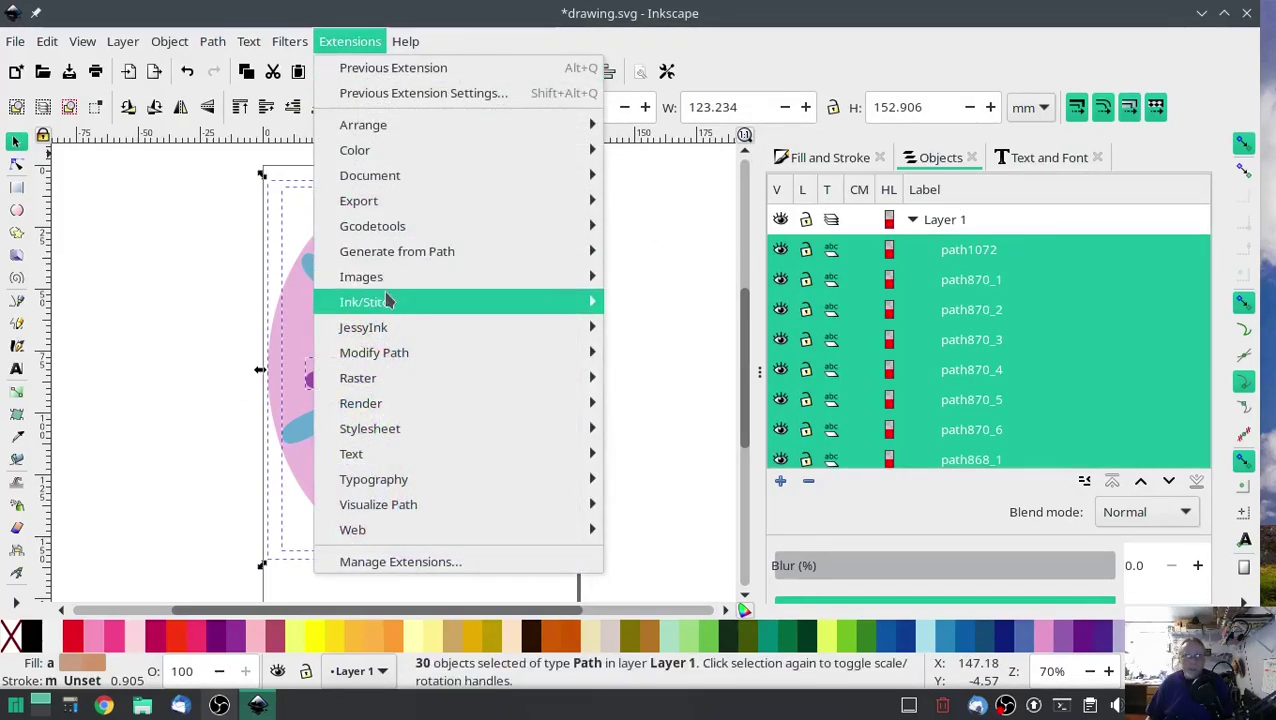
pyautogui.moveTo(389, 301)
pyautogui.moveTo(795, 556)
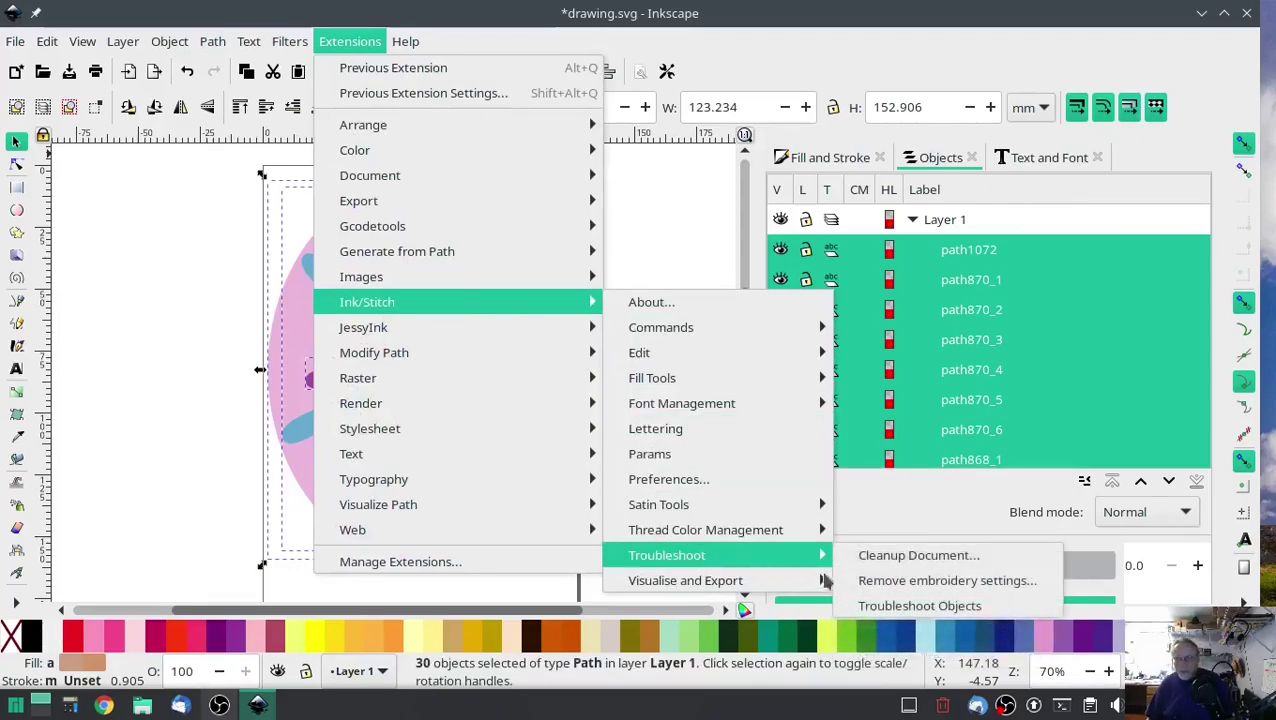
pyautogui.click(912, 556)
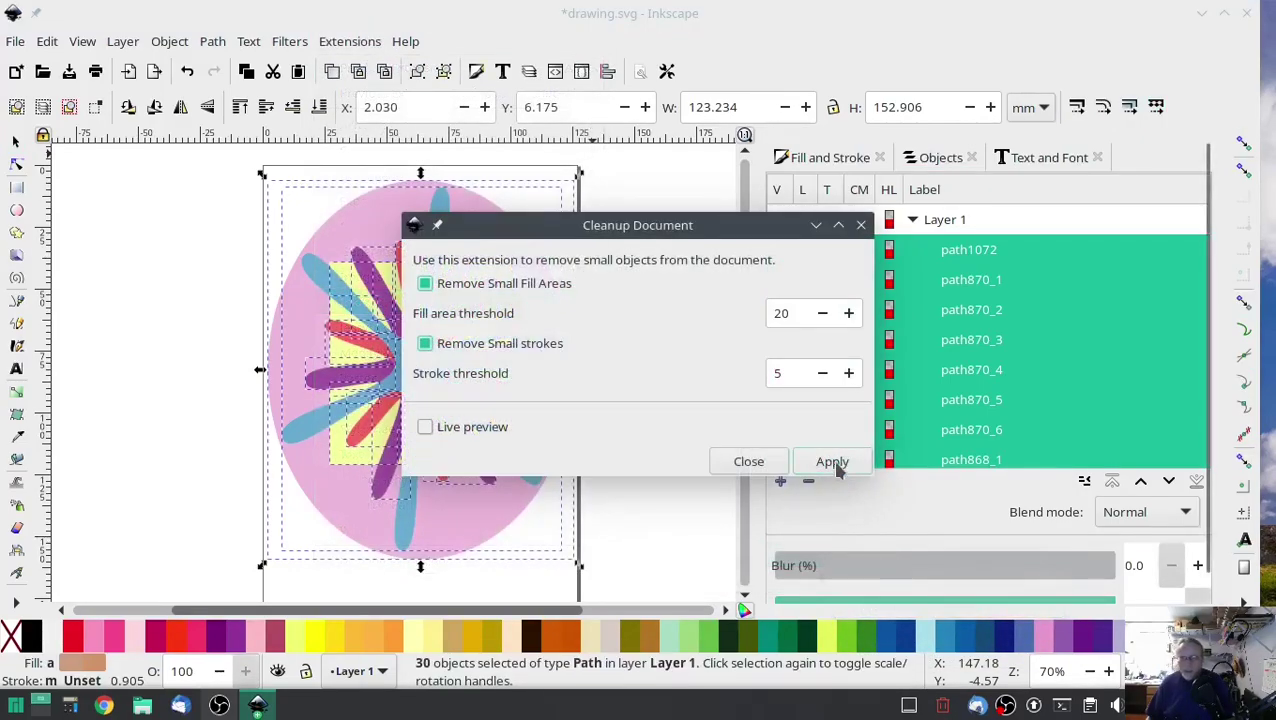
pyautogui.click(834, 465)
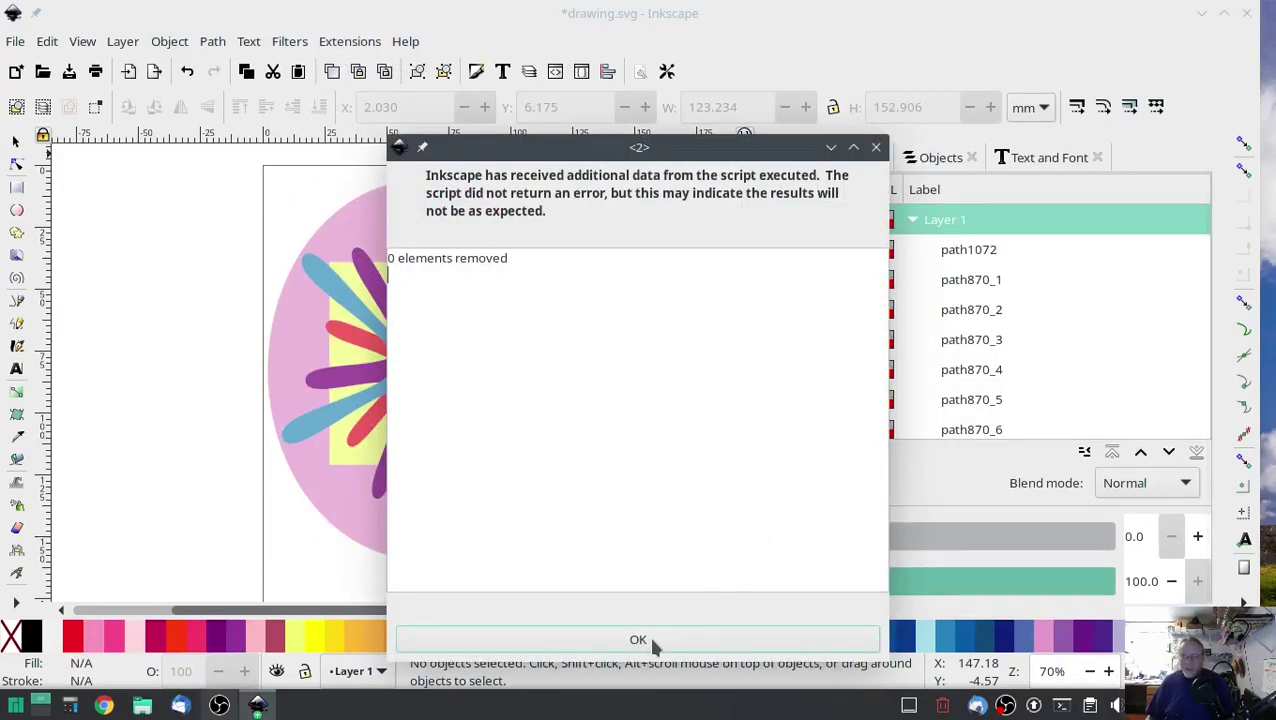
pyautogui.click(646, 640)
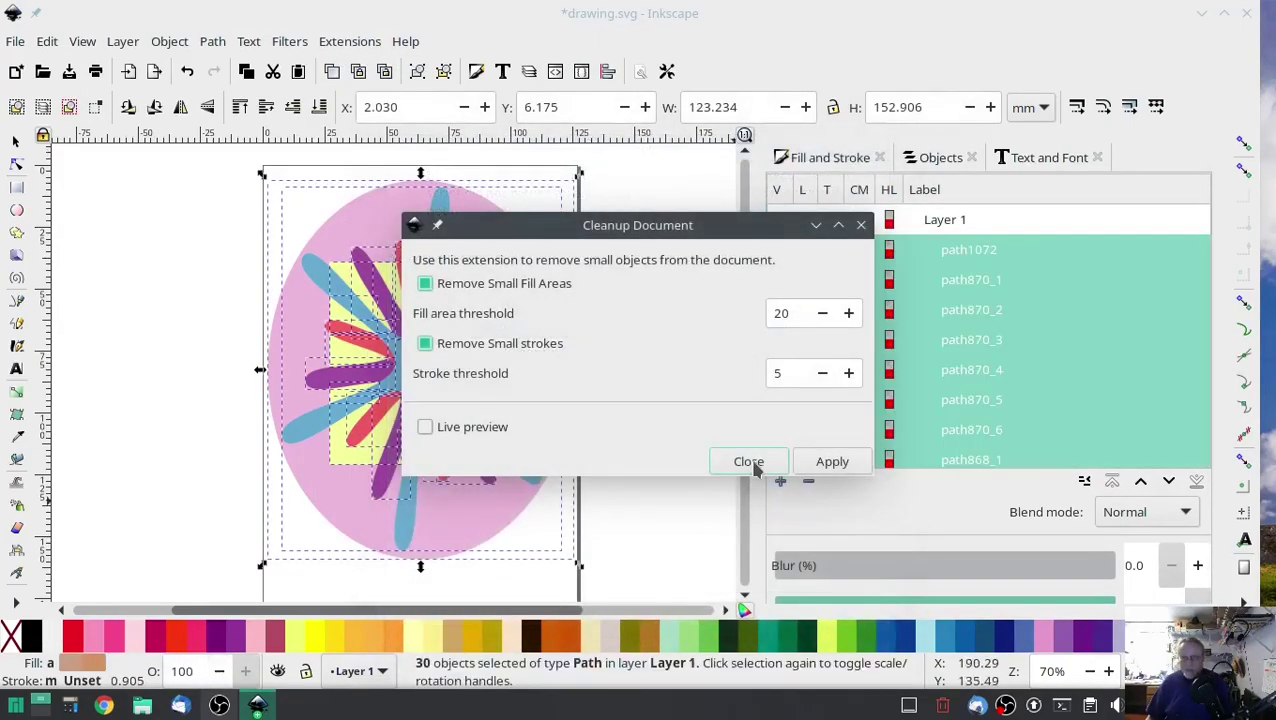
pyautogui.click(749, 462)
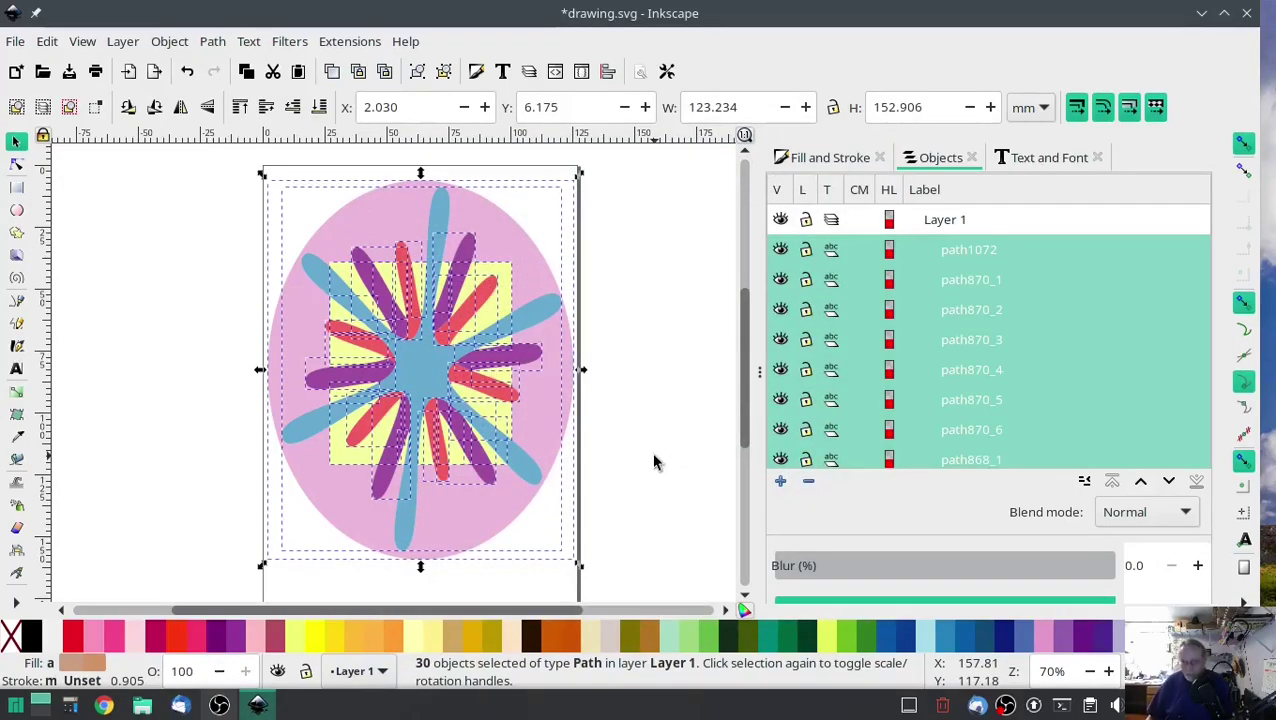
pyautogui.click(646, 384)
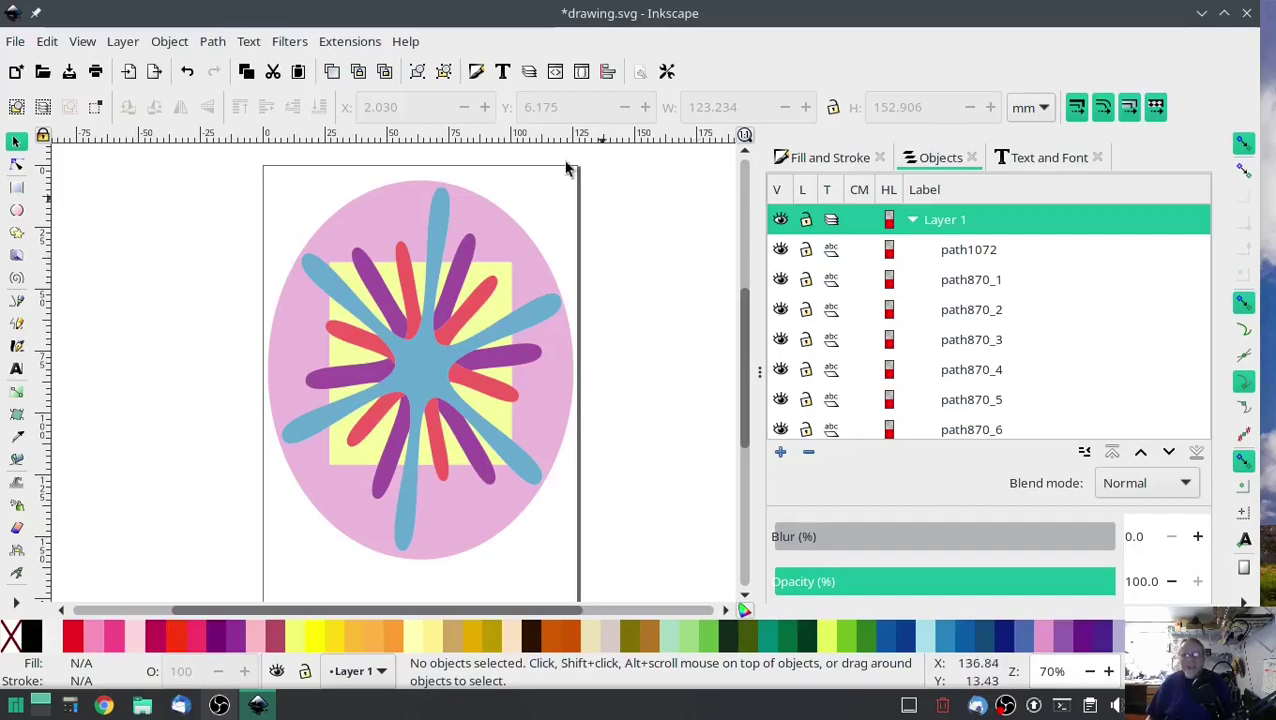
pyautogui.click(340, 41)
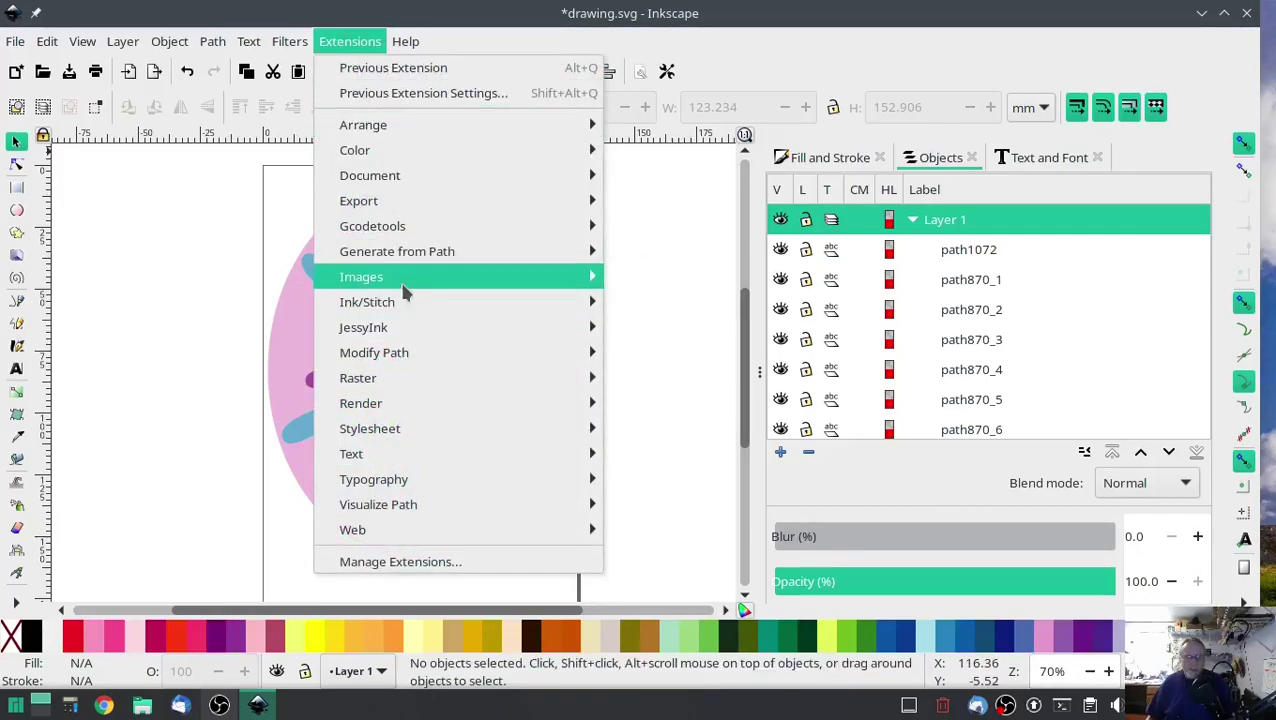
pyautogui.moveTo(406, 312)
pyautogui.moveTo(720, 555)
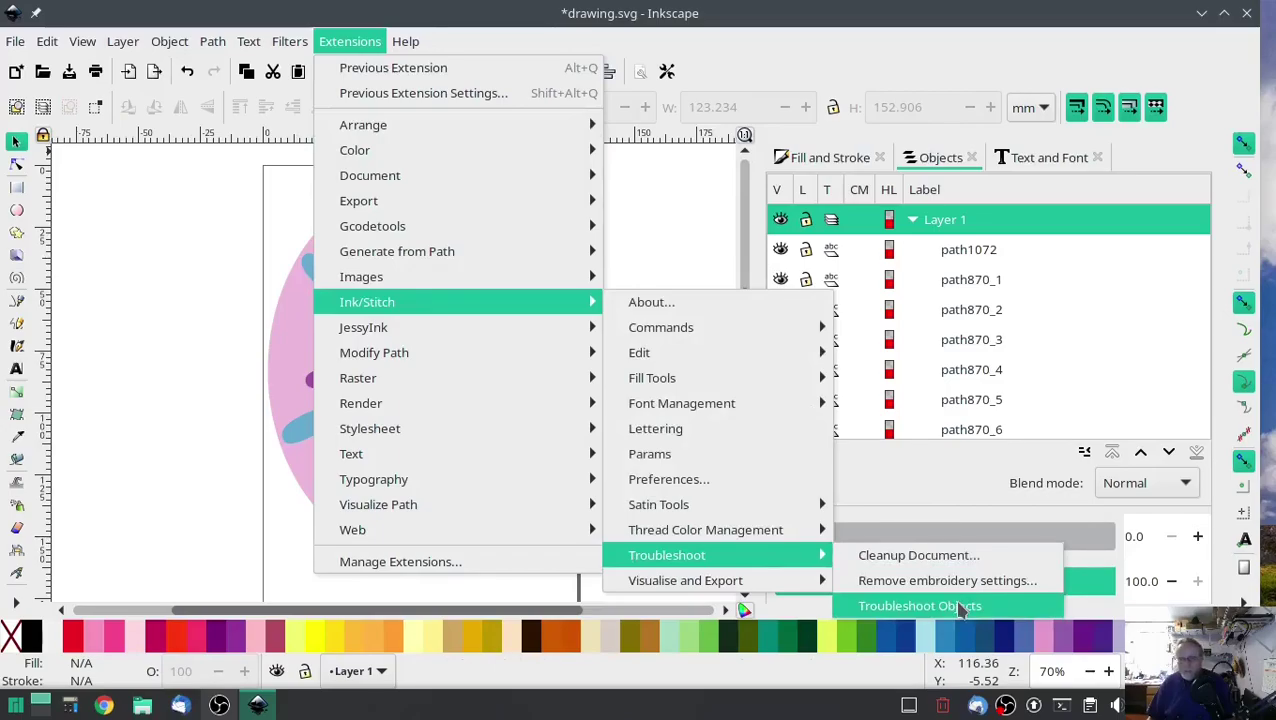
pyautogui.click(876, 600)
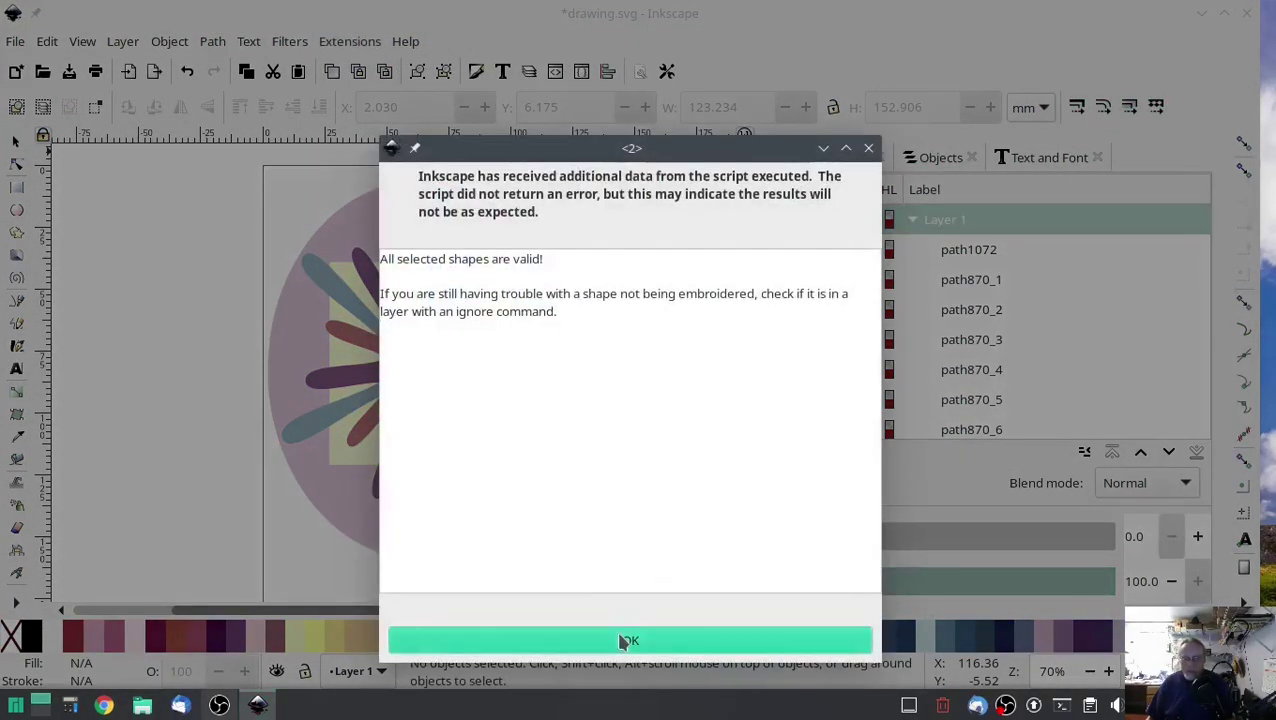
pyautogui.click(640, 640)
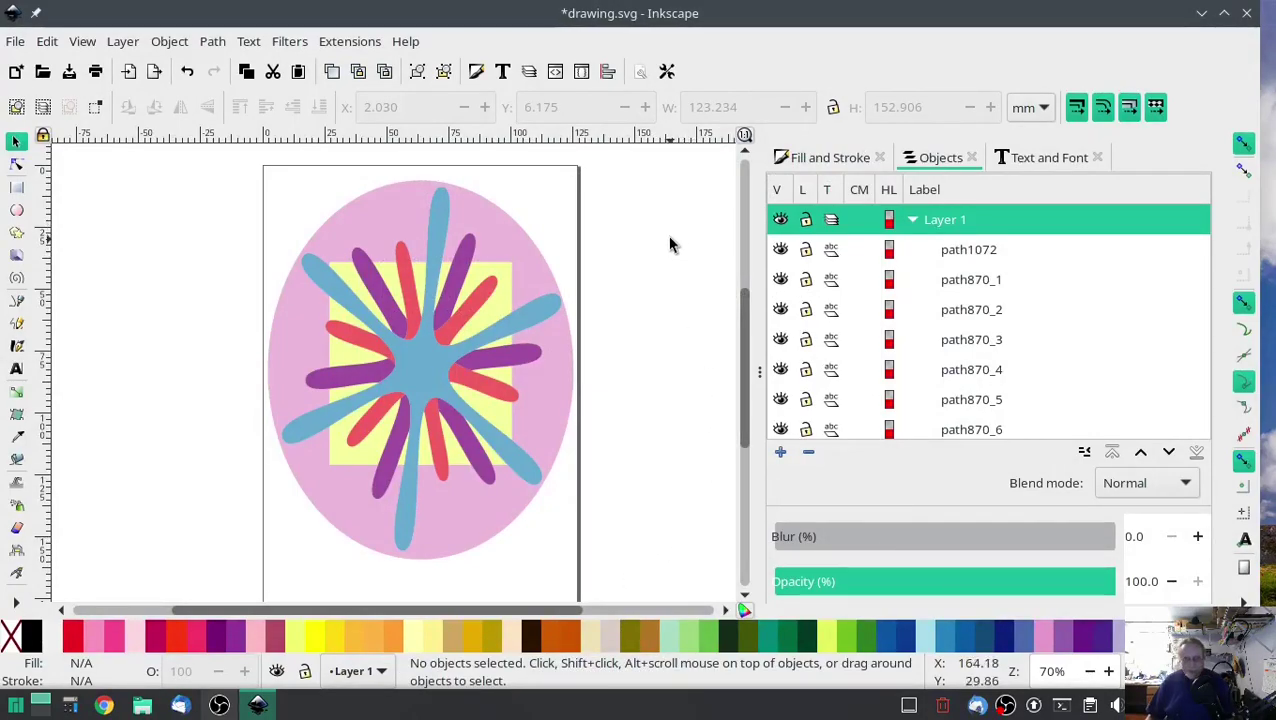
# - Launch the Ink/Stitch Simulator / Realistic Preview so it starts stitching the pink area
pyautogui.click(372, 42)
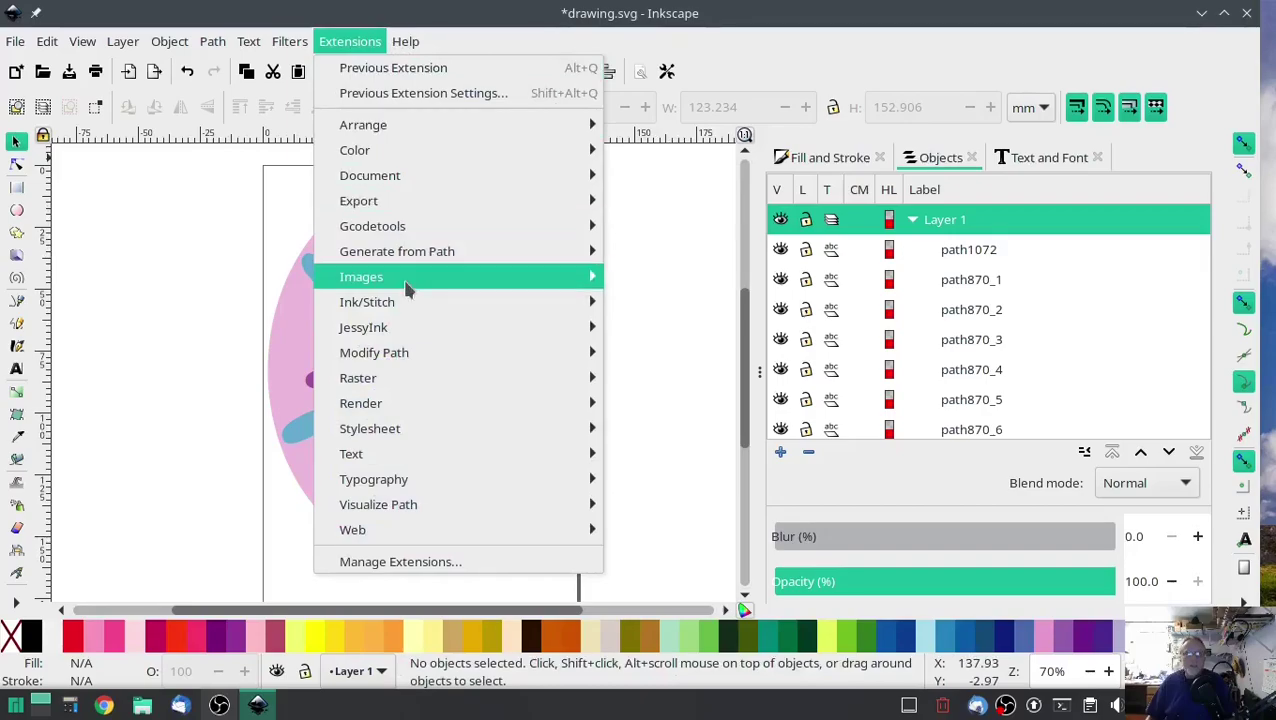
pyautogui.moveTo(407, 288)
pyautogui.moveTo(512, 302)
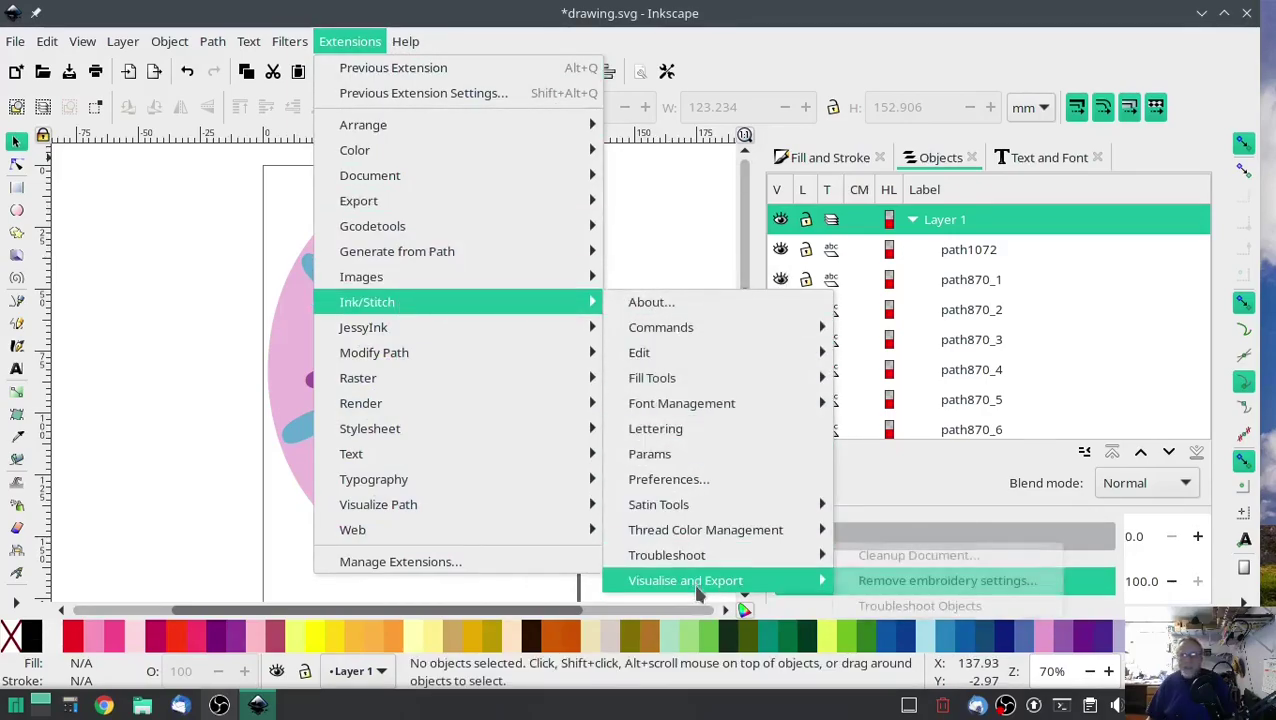
pyautogui.moveTo(700, 590)
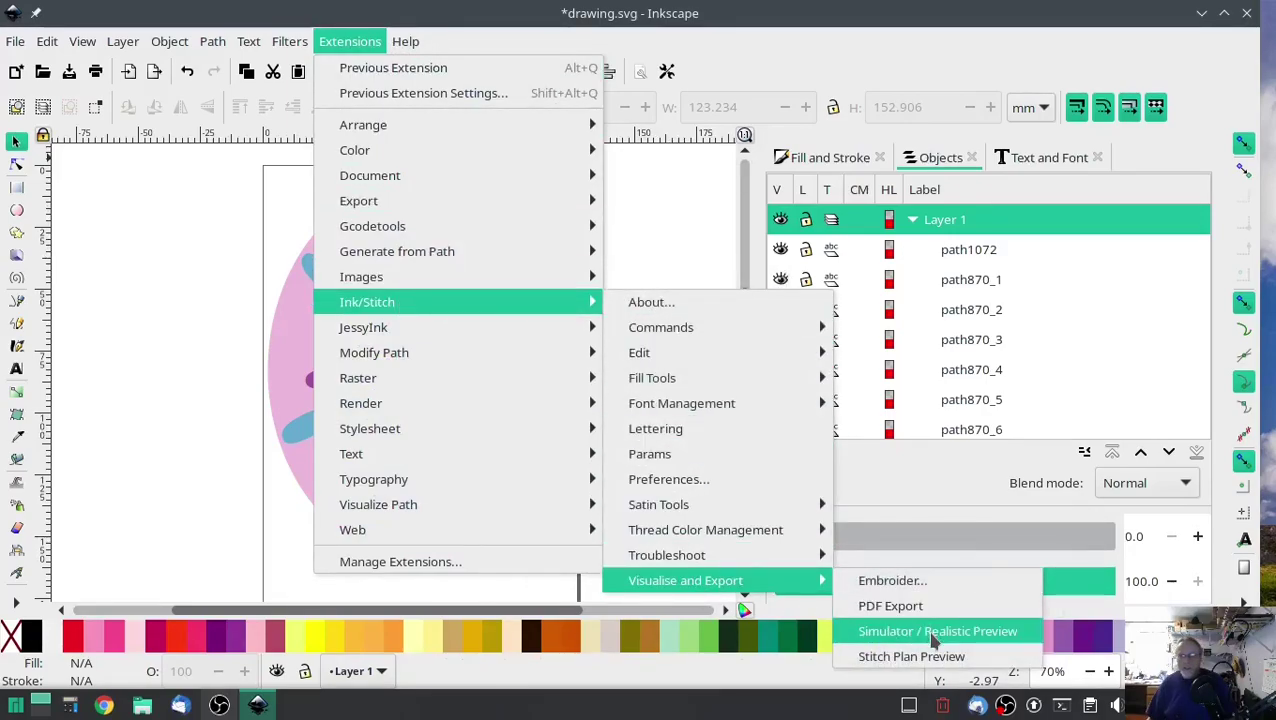
pyautogui.click(932, 638)
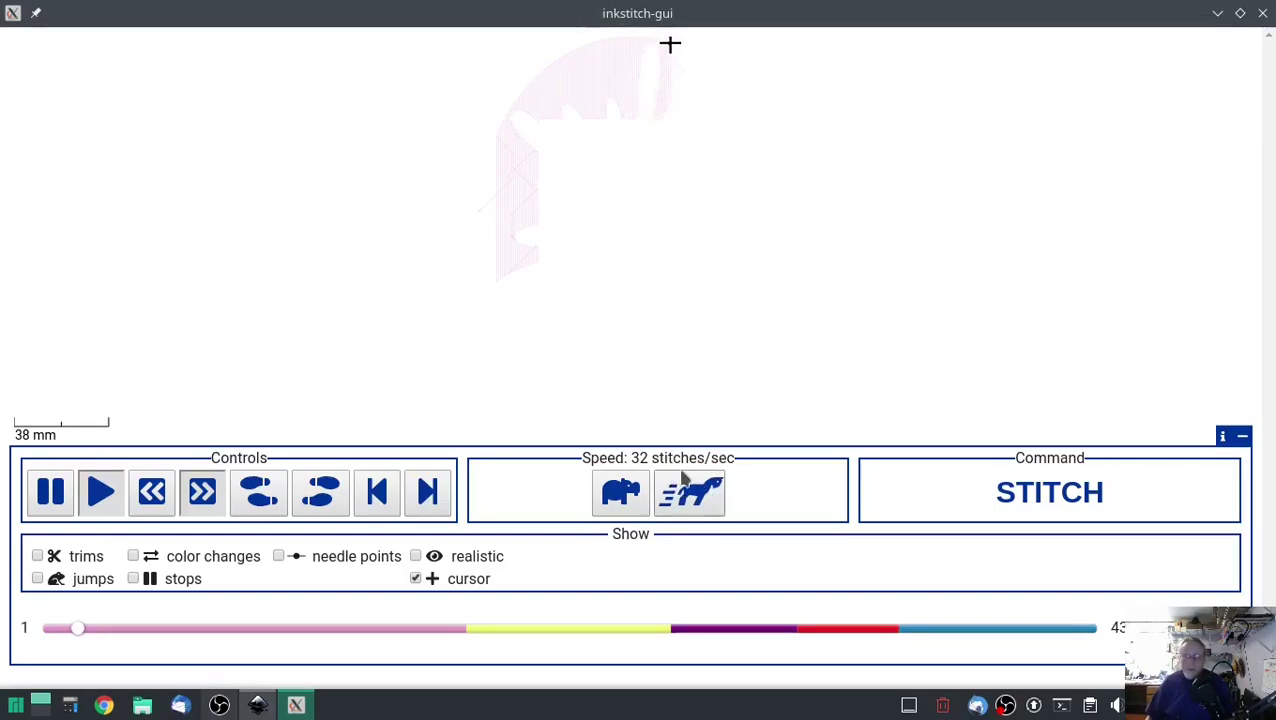
# - Speed the stitch simulation up five steps, then slow it down three steps
pyautogui.click(690, 493)
pyautogui.click(690, 493)
pyautogui.click(690, 493)
pyautogui.click(692, 493)
pyautogui.click(692, 493)
pyautogui.click(692, 493)
pyautogui.click(692, 493)
pyautogui.click(692, 493)
pyautogui.click(692, 493)
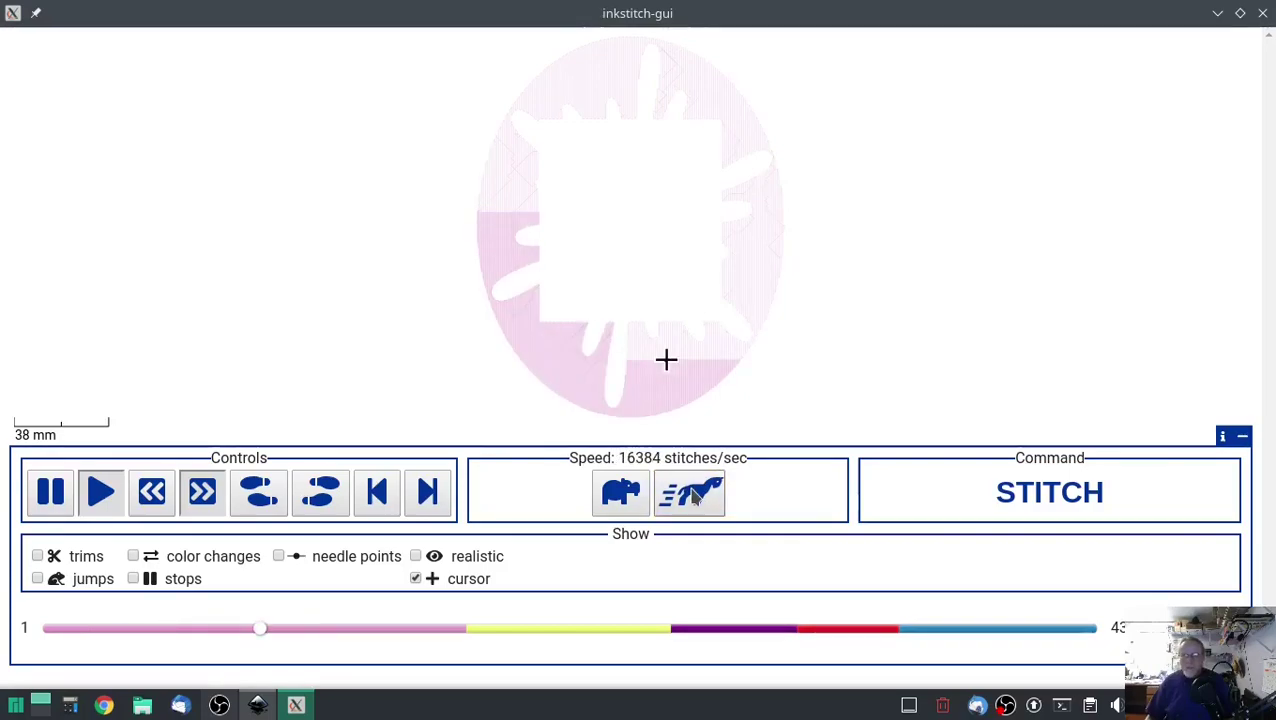
pyautogui.click(620, 493)
pyautogui.click(620, 493)
pyautogui.click(620, 493)
pyautogui.click(620, 493)
pyautogui.click(620, 493)
pyautogui.click(620, 493)
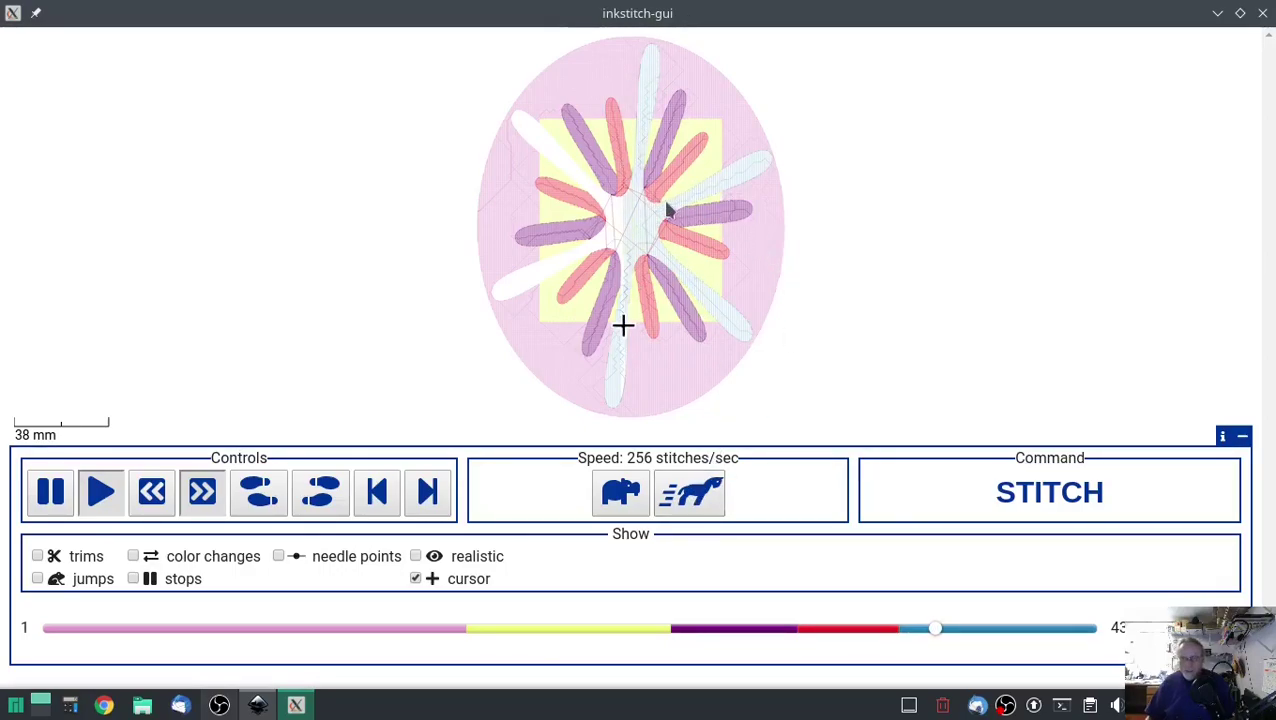
# - Raise the simulation to 2048 stitches/sec, let it finish, and close the simulator
pyautogui.click(697, 495)
pyautogui.click(698, 497)
pyautogui.click(697, 497)
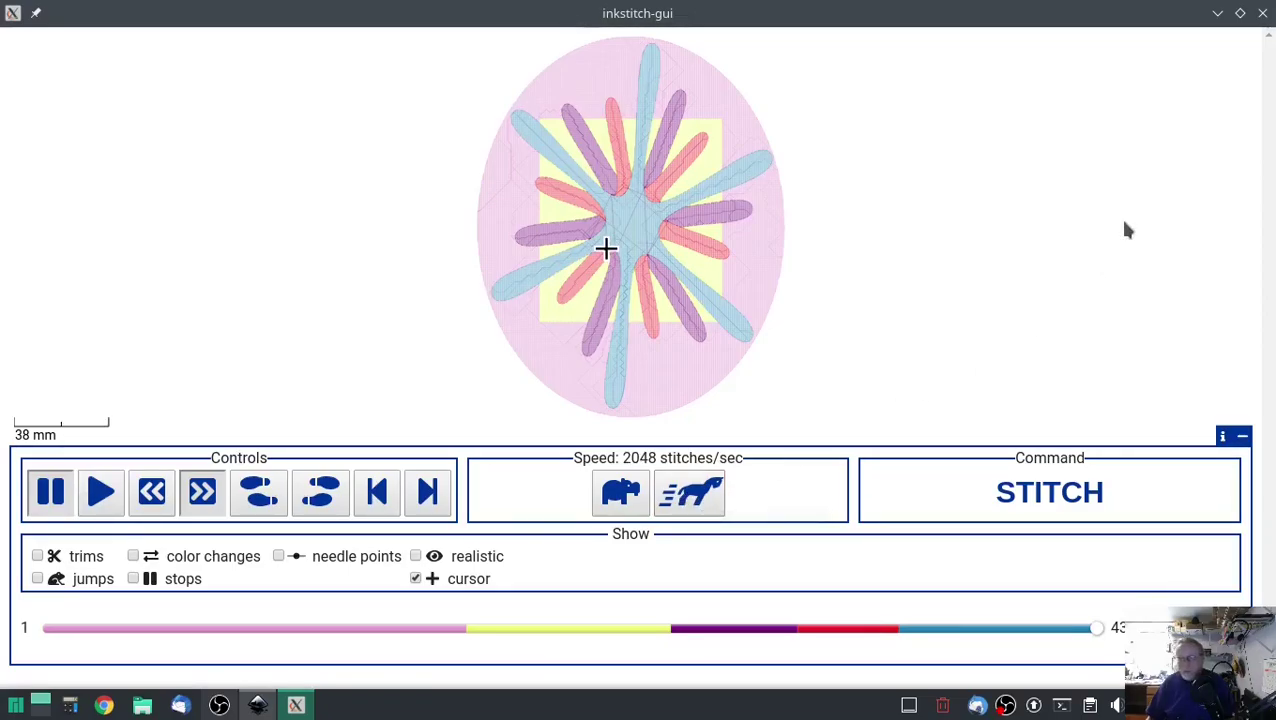
pyautogui.click(1262, 13)
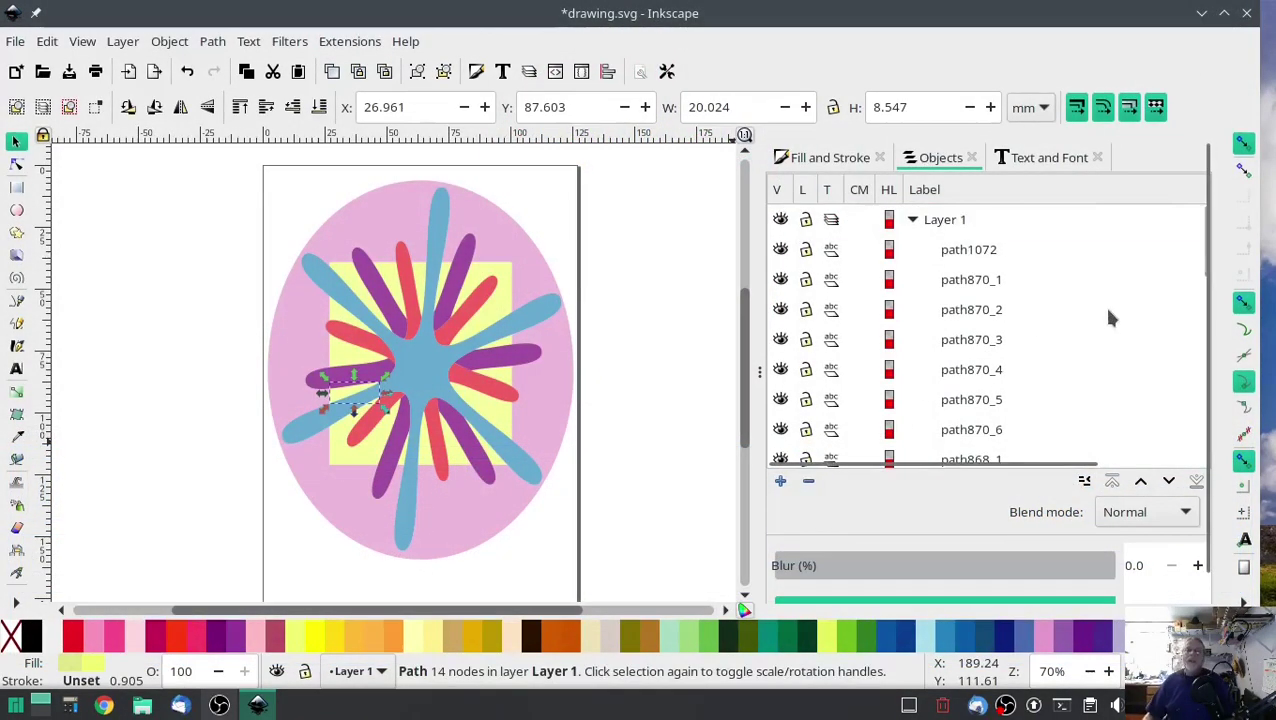
# - Deselect the path on the canvas and bring up the Open dialog showing drawing.svg
pyautogui.click(643, 317)
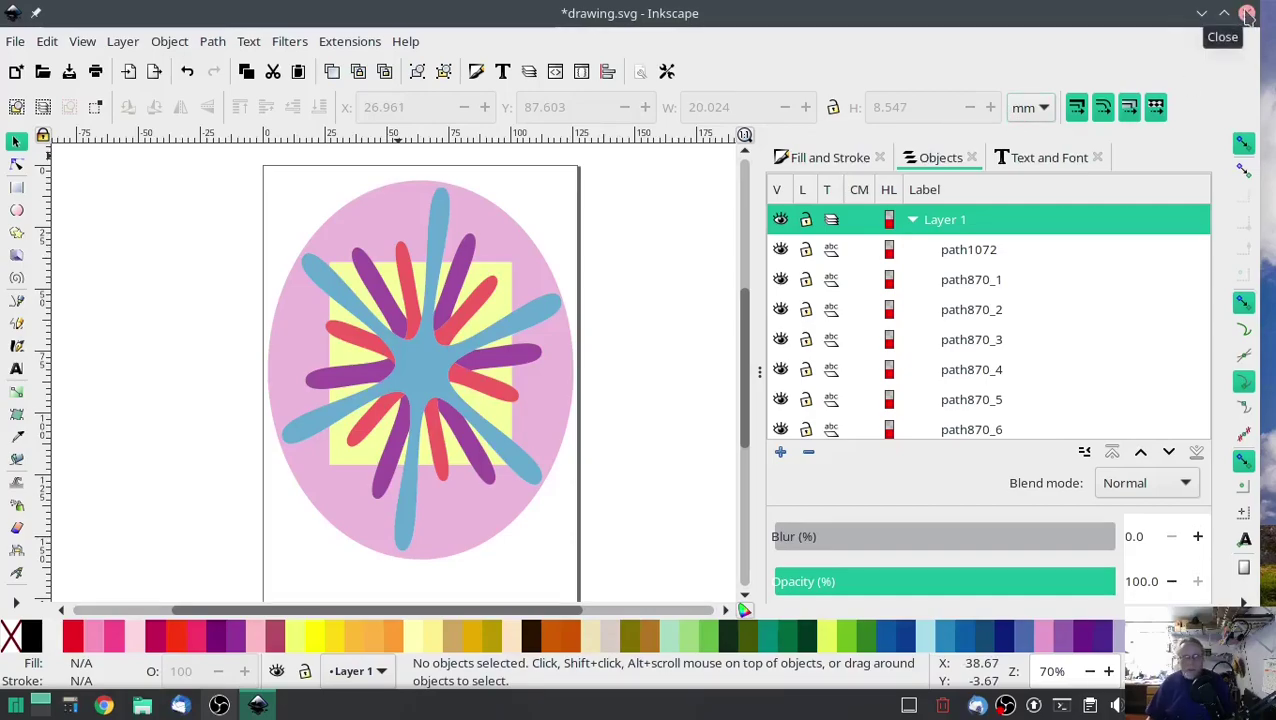
pyautogui.click(43, 73)
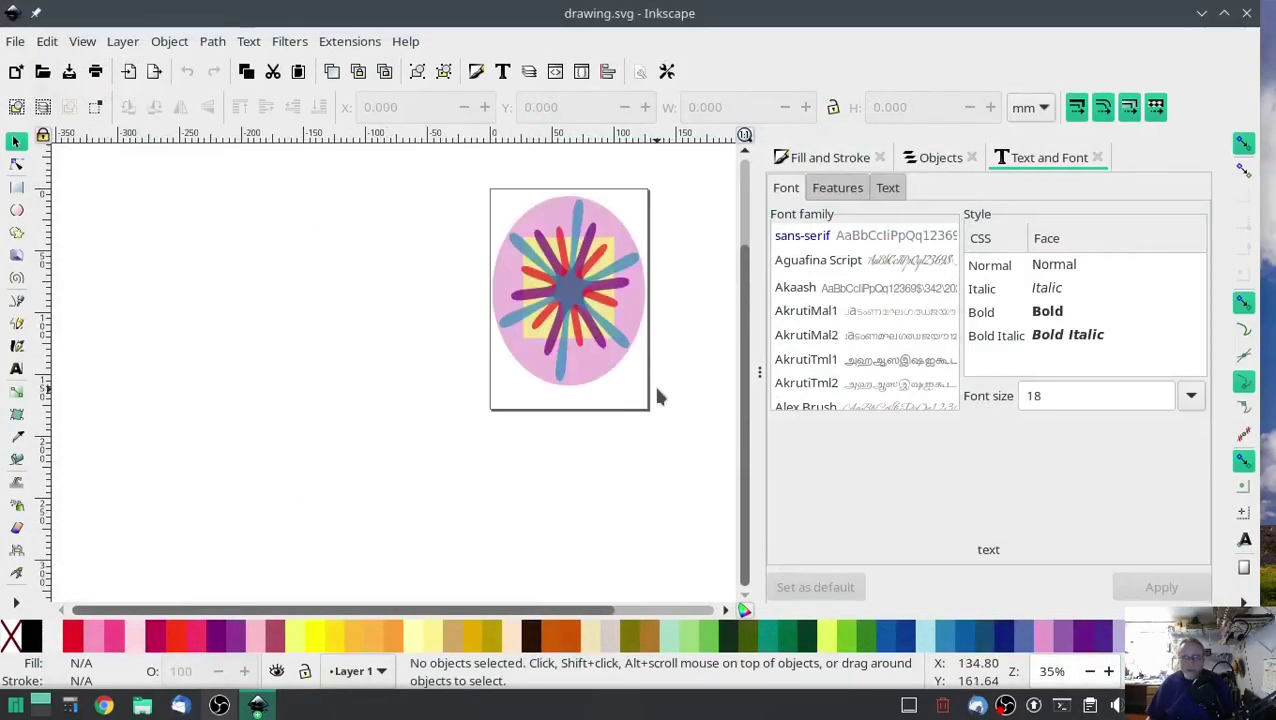
# - Close the other unsaved drawing window without saving, keeping drawing.svg centred in view
pyautogui.moveTo(657, 350)
pyautogui.mouseDown()
pyautogui.moveTo(507, 379)
pyautogui.moveTo(455, 462)
pyautogui.mouseUp()
pyautogui.scroll(3, 447, 365)
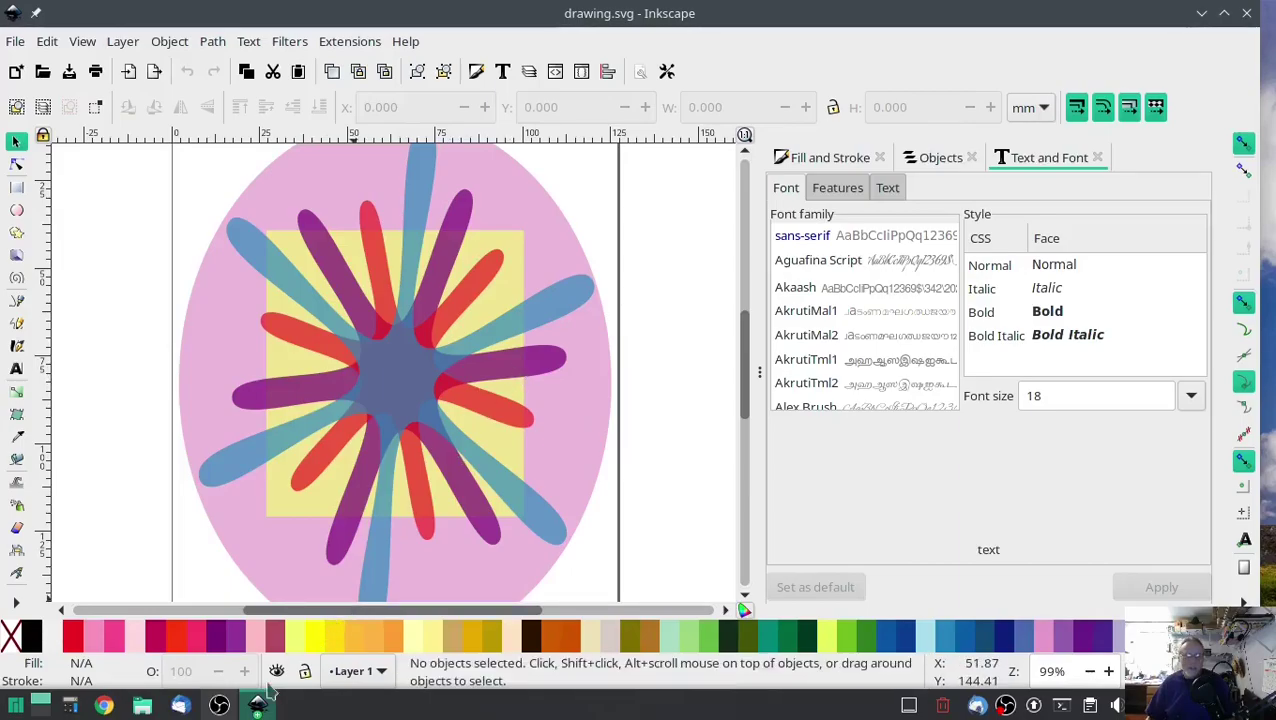
pyautogui.click(257, 703)
pyautogui.hotkey('ctrl', 'w')
pyautogui.click(508, 428)
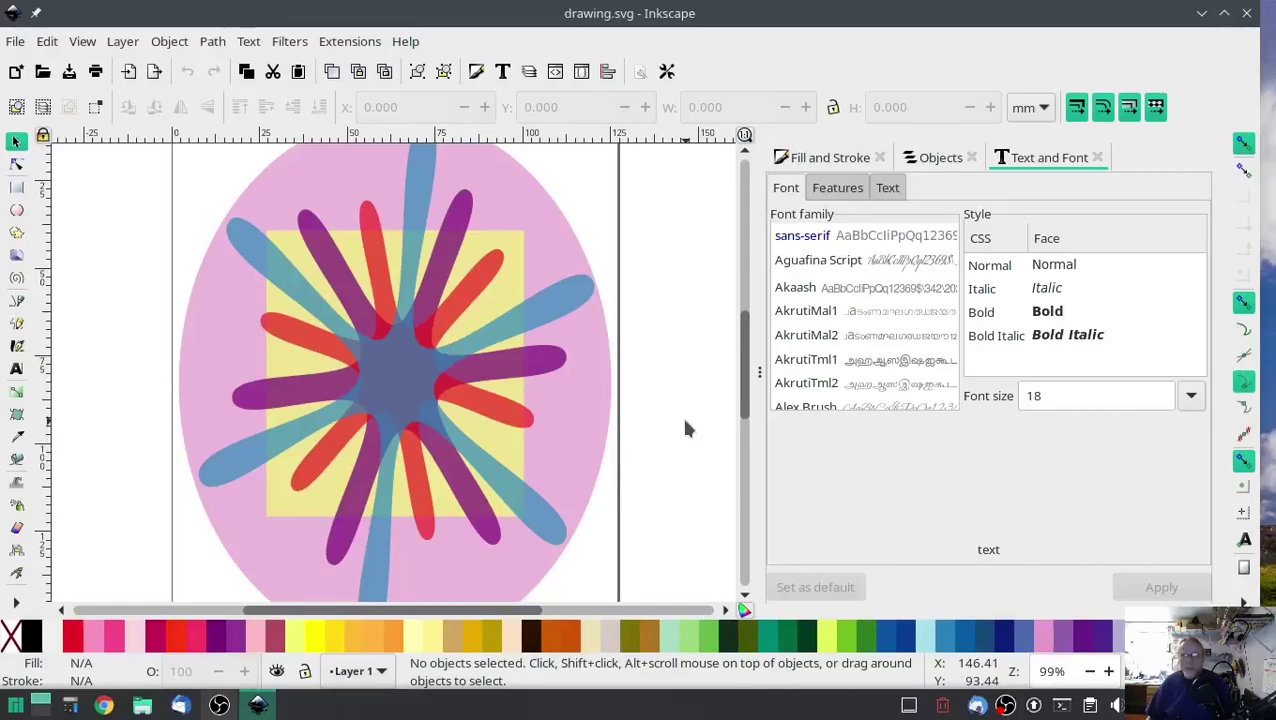
pyautogui.keyDown('ctrl'); pyautogui.scroll(-2, 668, 394); pyautogui.keyUp('ctrl')
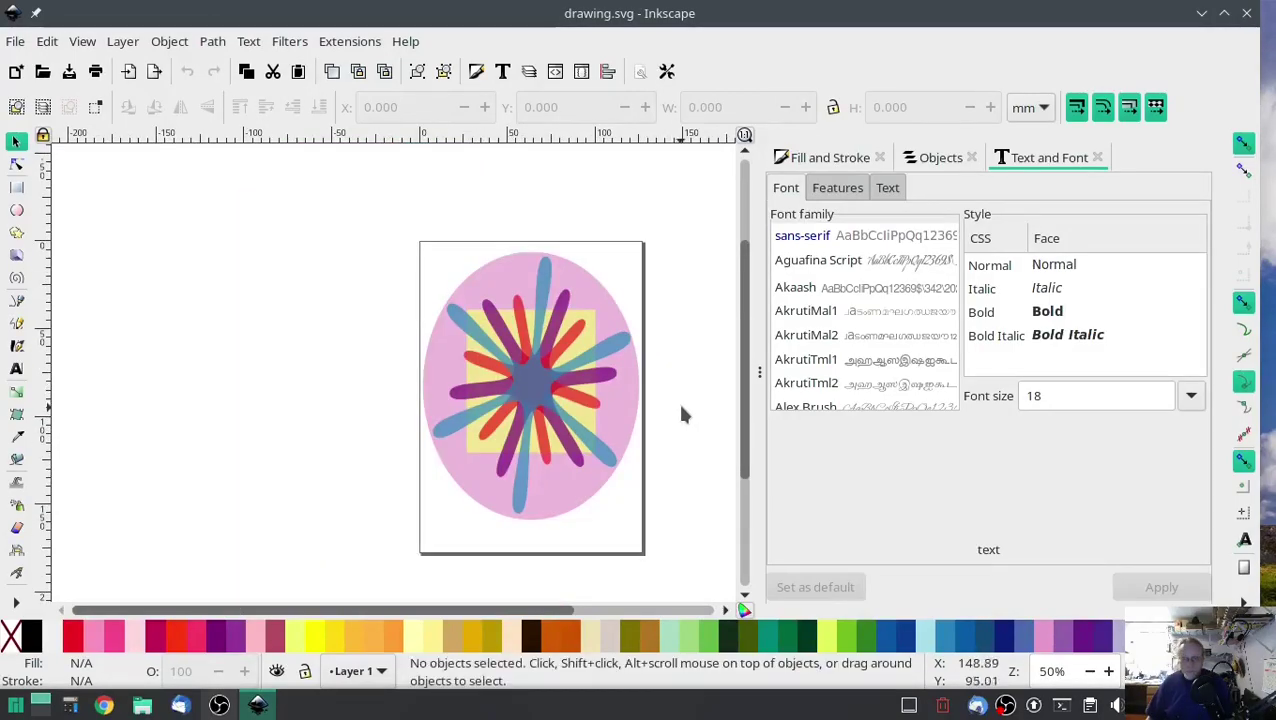
pyautogui.moveTo(680, 407); pyautogui.dragTo(578, 367)
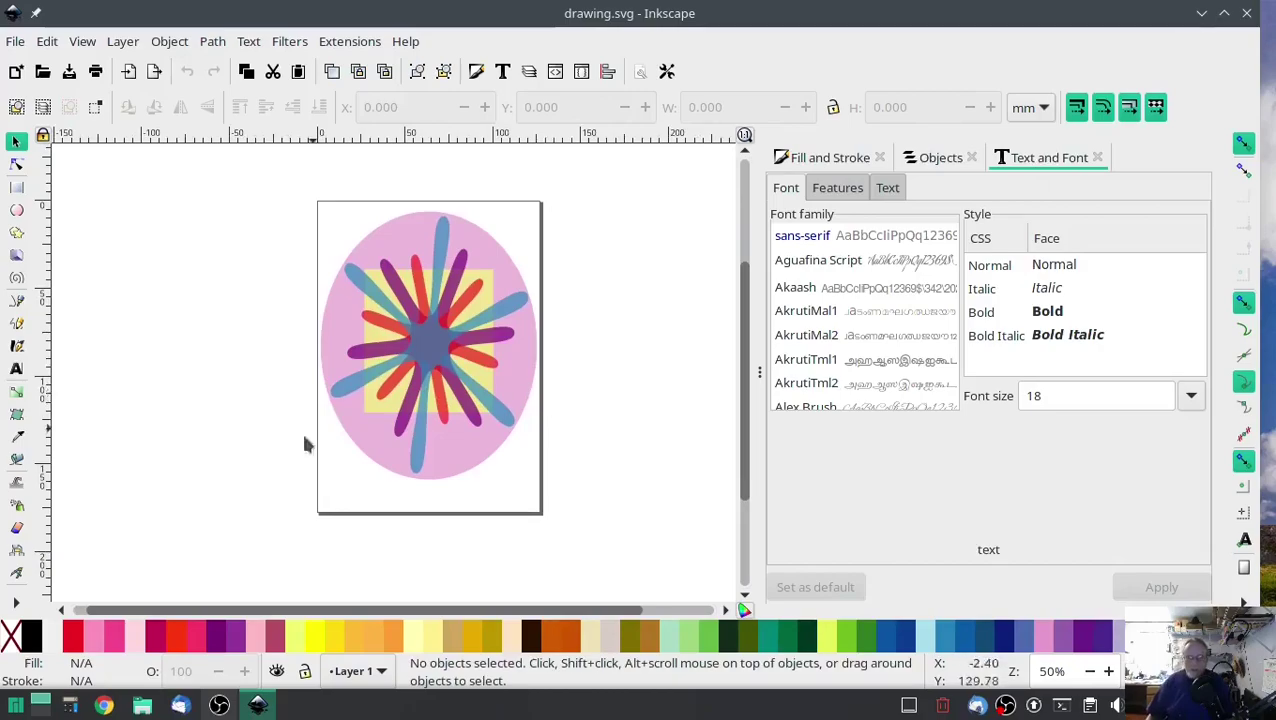
# - In the Objects list, hide path1072, path870 and path868, show them again, and deselect
pyautogui.click(918, 157)
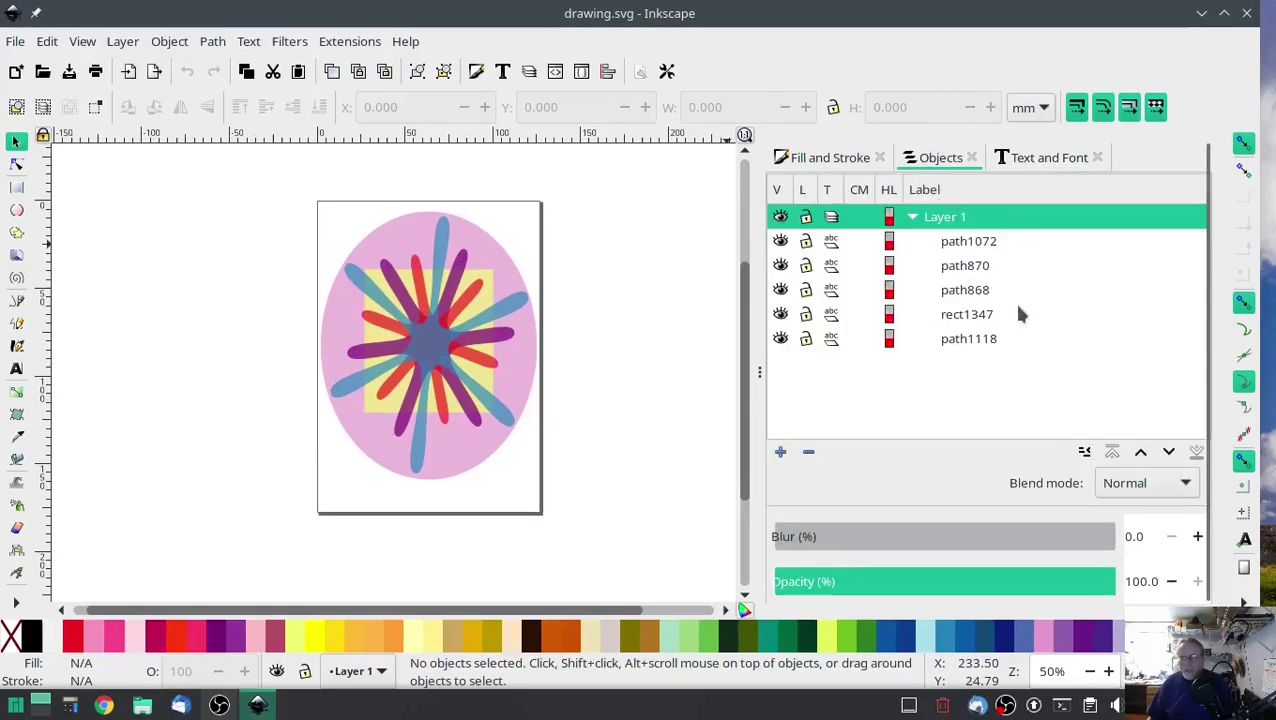
pyautogui.click(1003, 249)
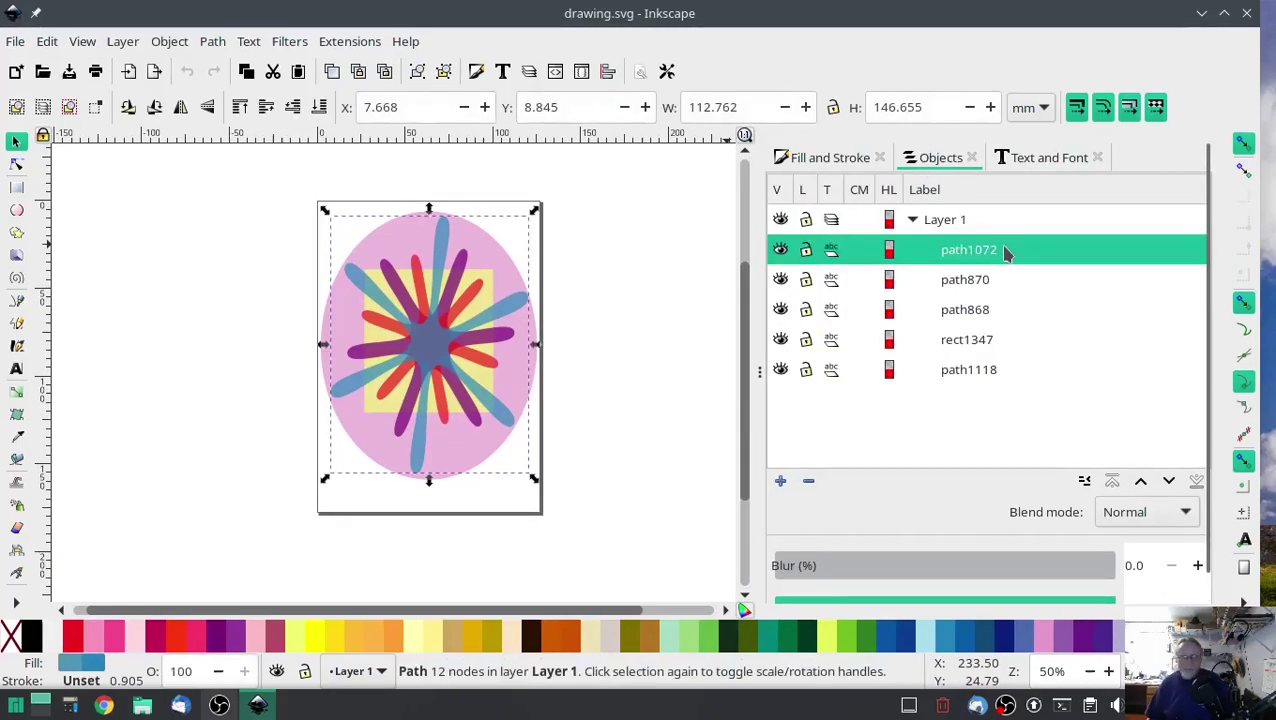
pyautogui.click(780, 249)
pyautogui.click(780, 280)
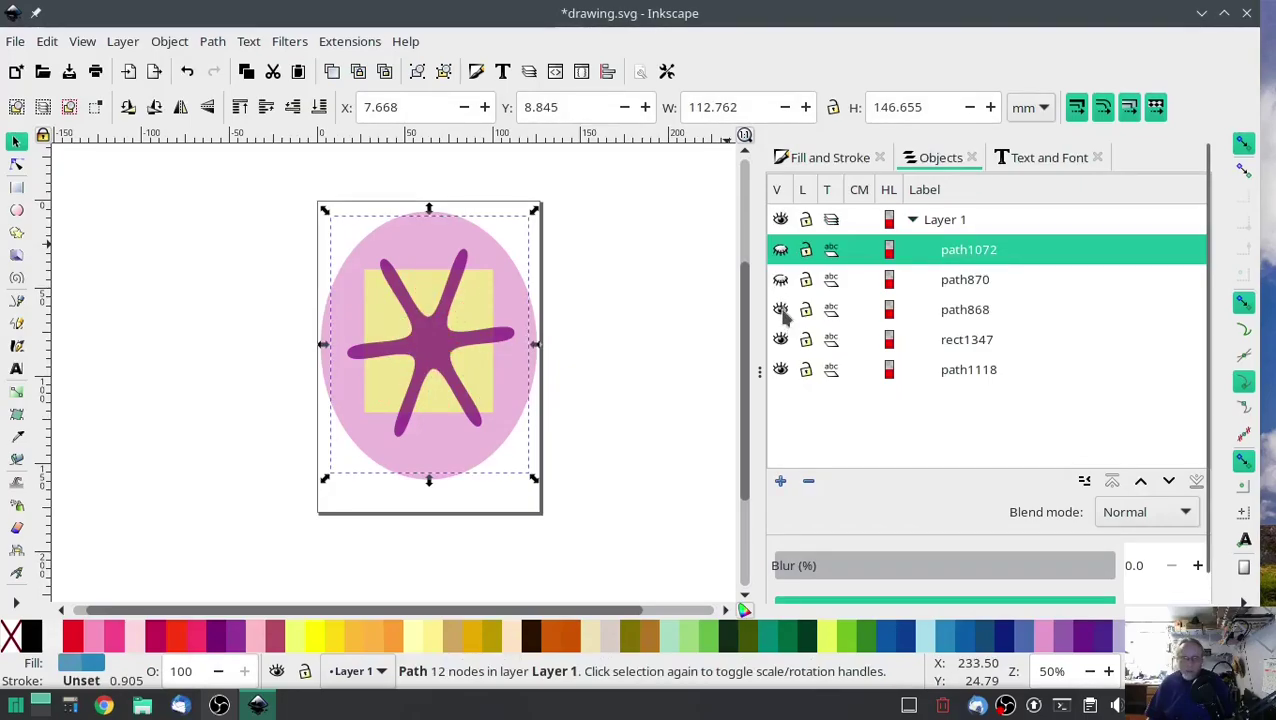
pyautogui.click(780, 310)
pyautogui.click(781, 310)
pyautogui.click(780, 280)
pyautogui.click(781, 250)
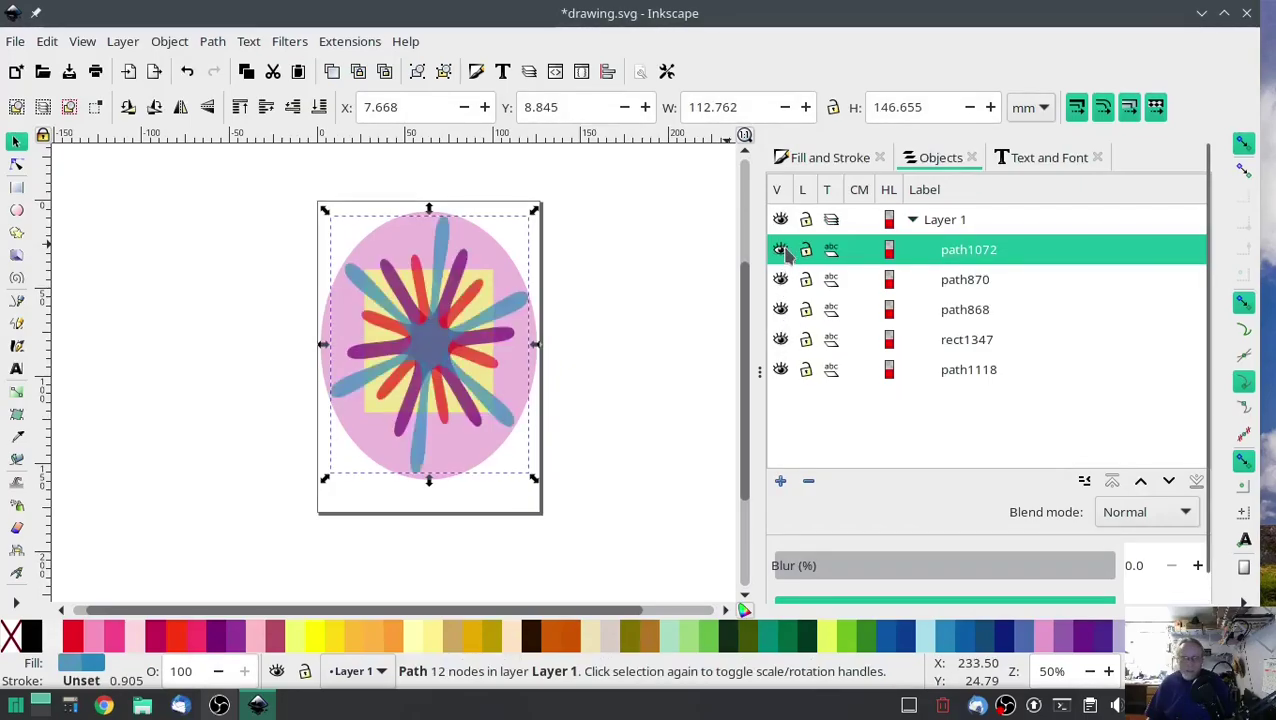
pyautogui.click(690, 347)
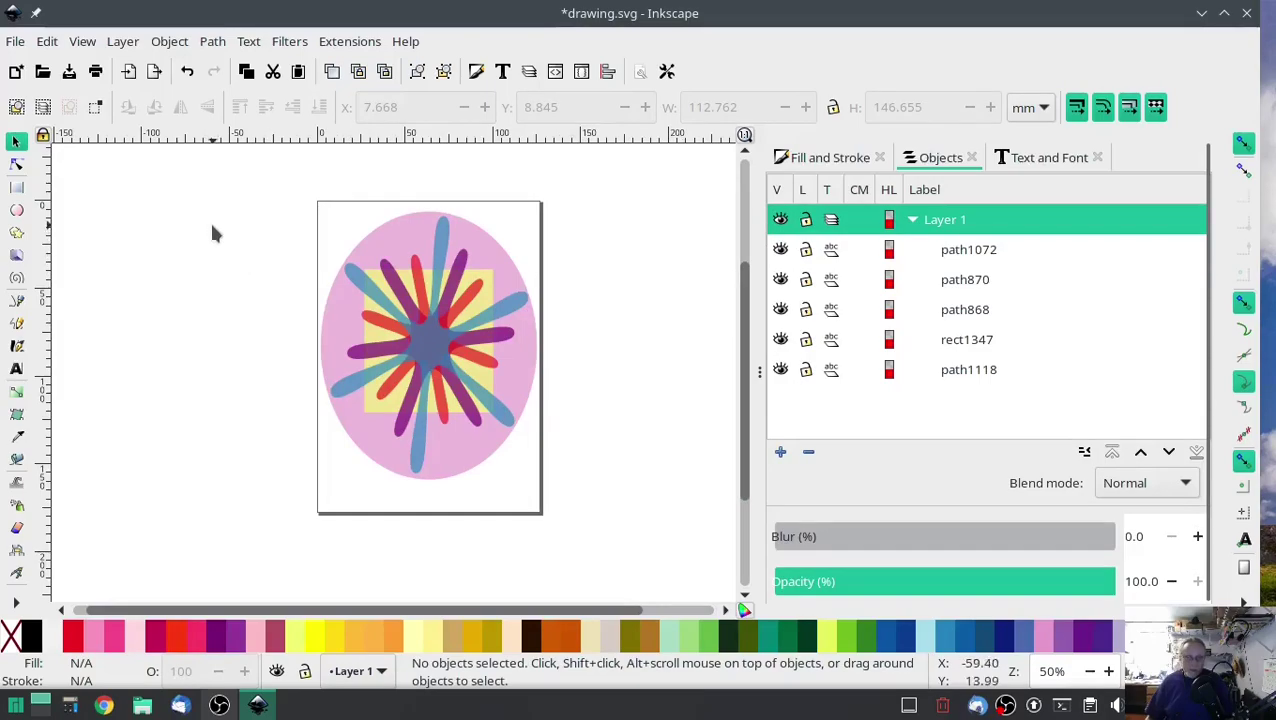
pyautogui.click(15, 41)
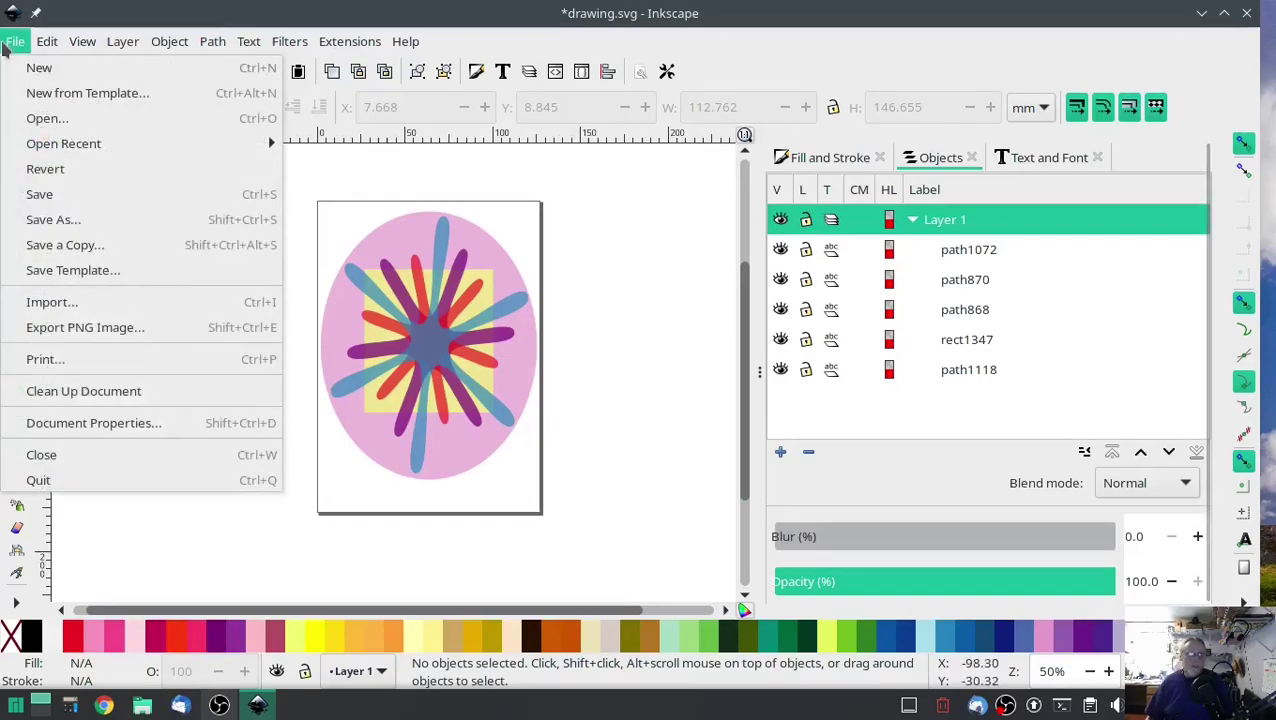
# - Export the drawing as drawing.png (480×672 px, 96 dpi), then select and delete all objects
pyautogui.click(50, 324)
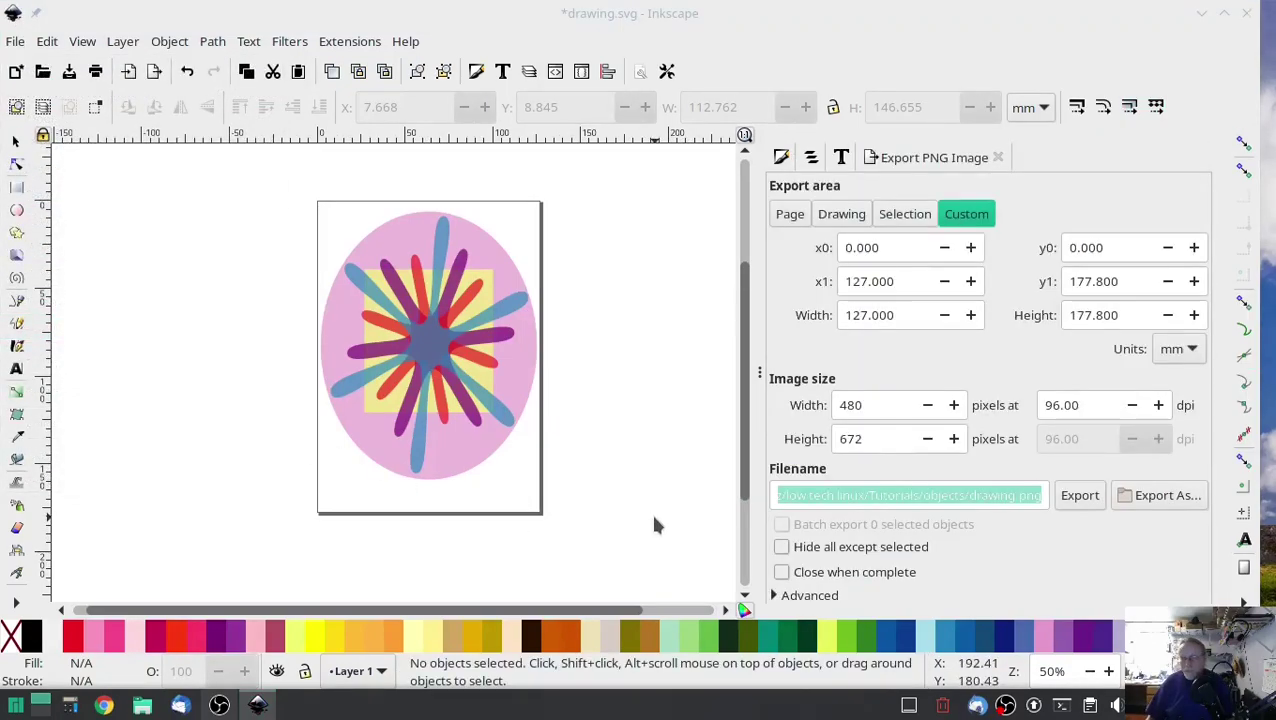
pyautogui.click(970, 495)
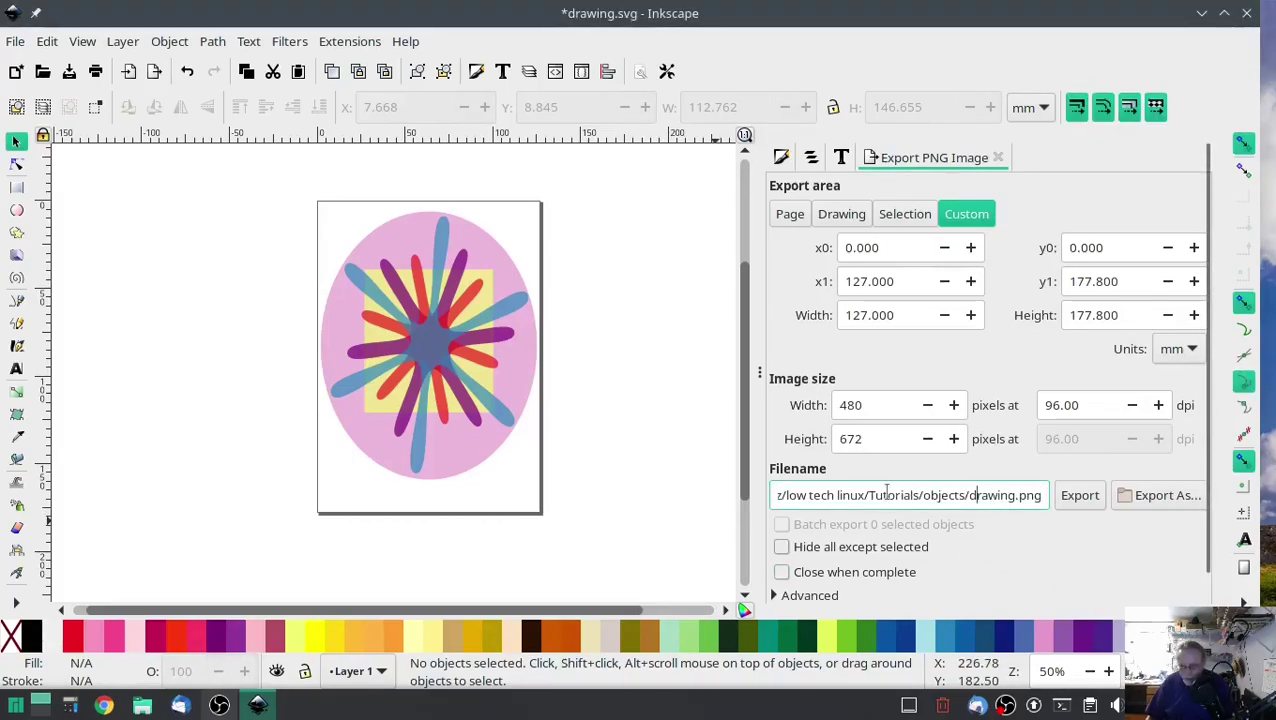
pyautogui.click(1082, 498)
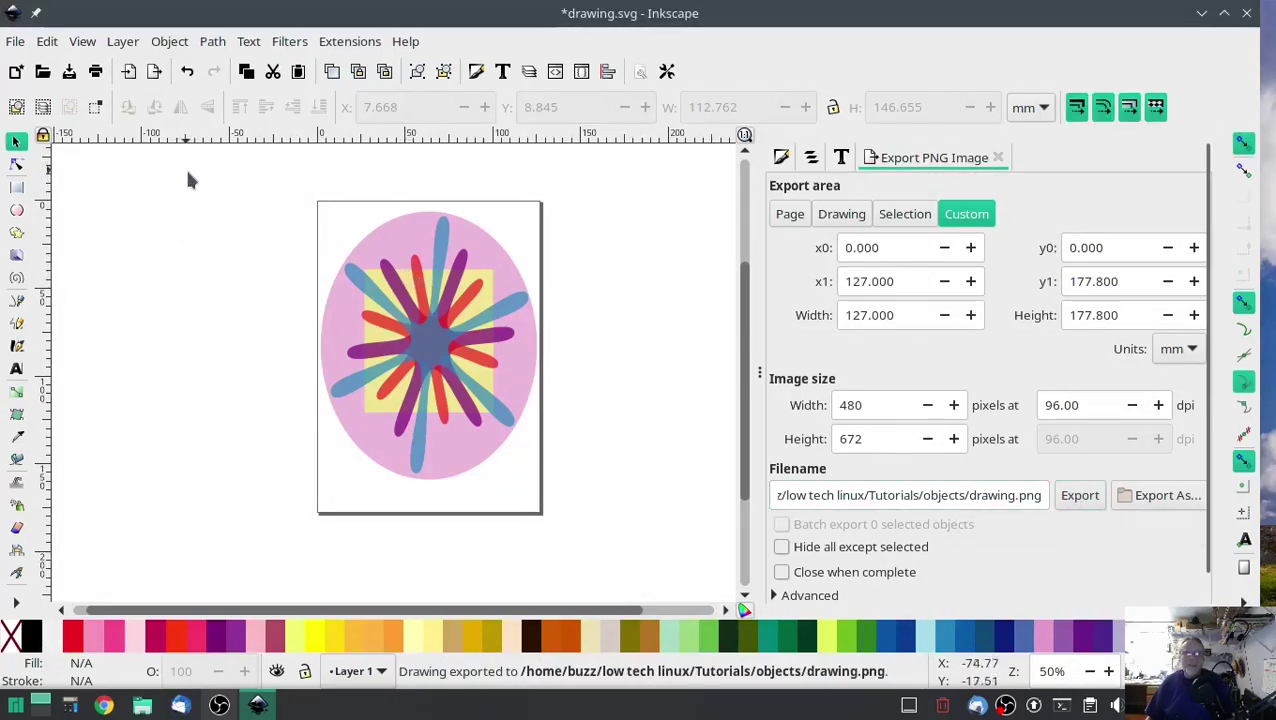
pyautogui.moveTo(606, 546); pyautogui.dragTo(213, 175)
pyautogui.press('Delete')
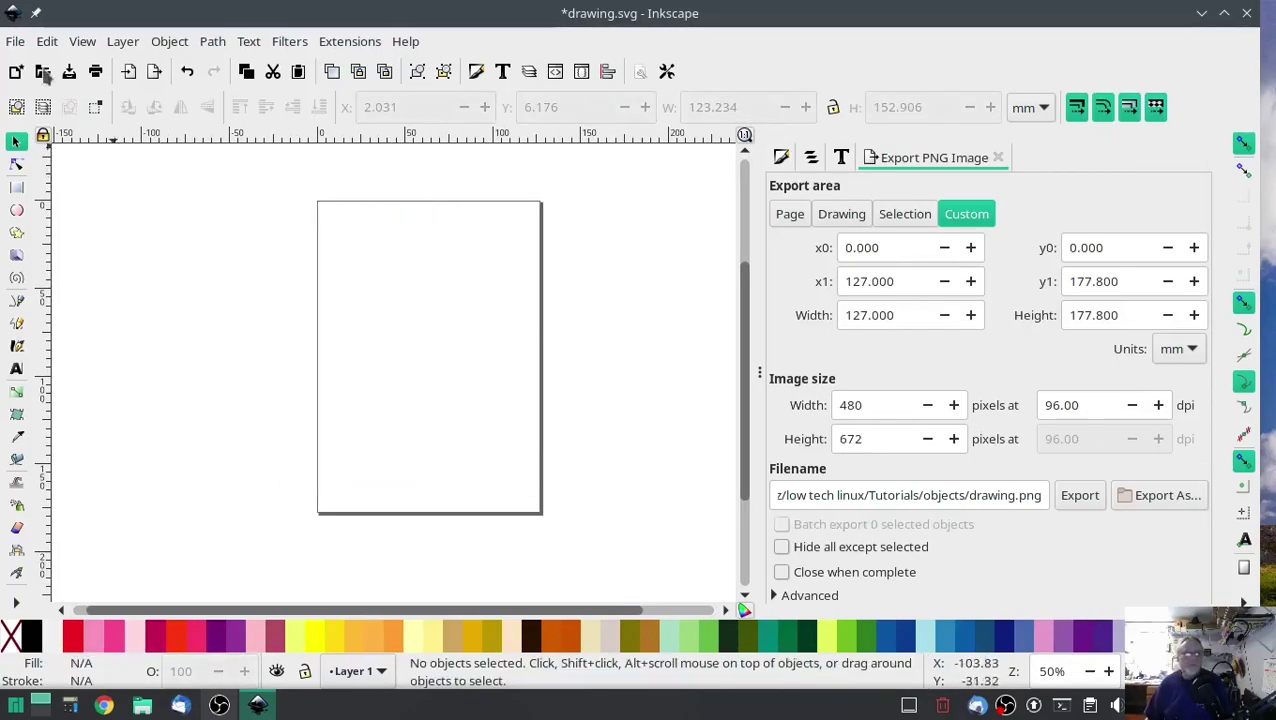
# - Import drawing.png and embed it as a 480×672 bitmap in Layer 1
pyautogui.click(15, 41)
pyautogui.click(36, 310)
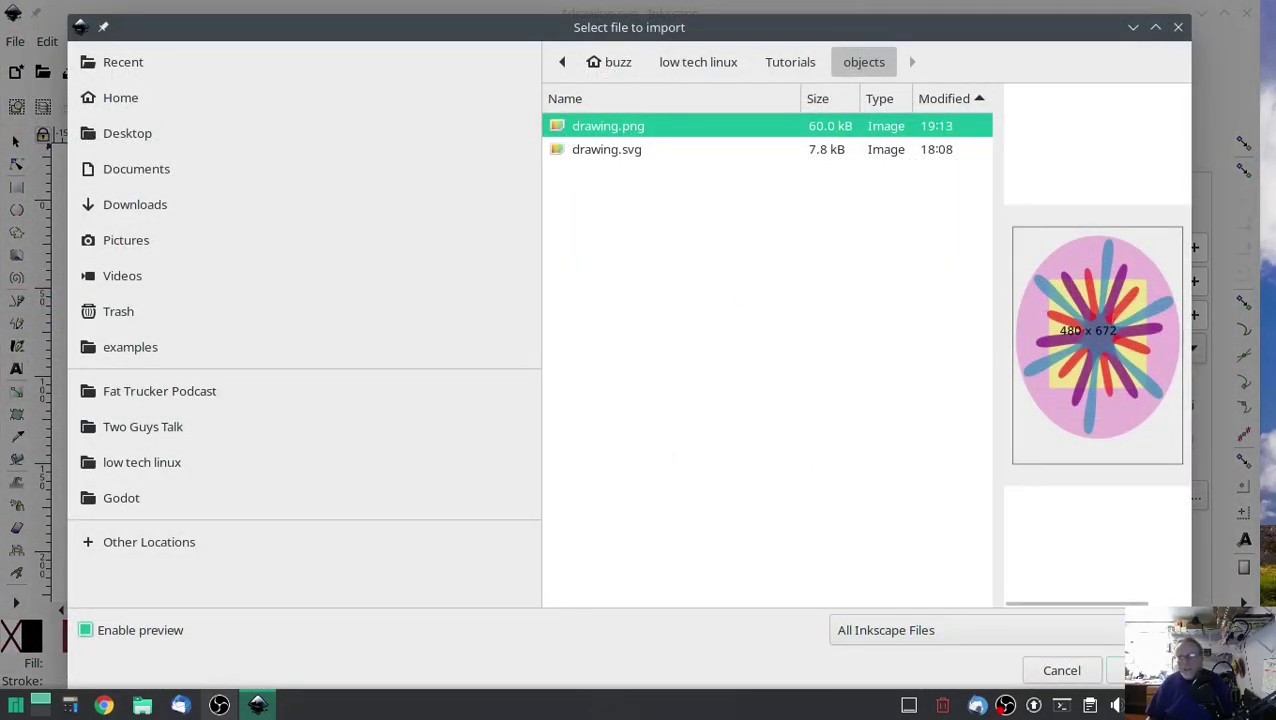
pyautogui.click(1115, 670)
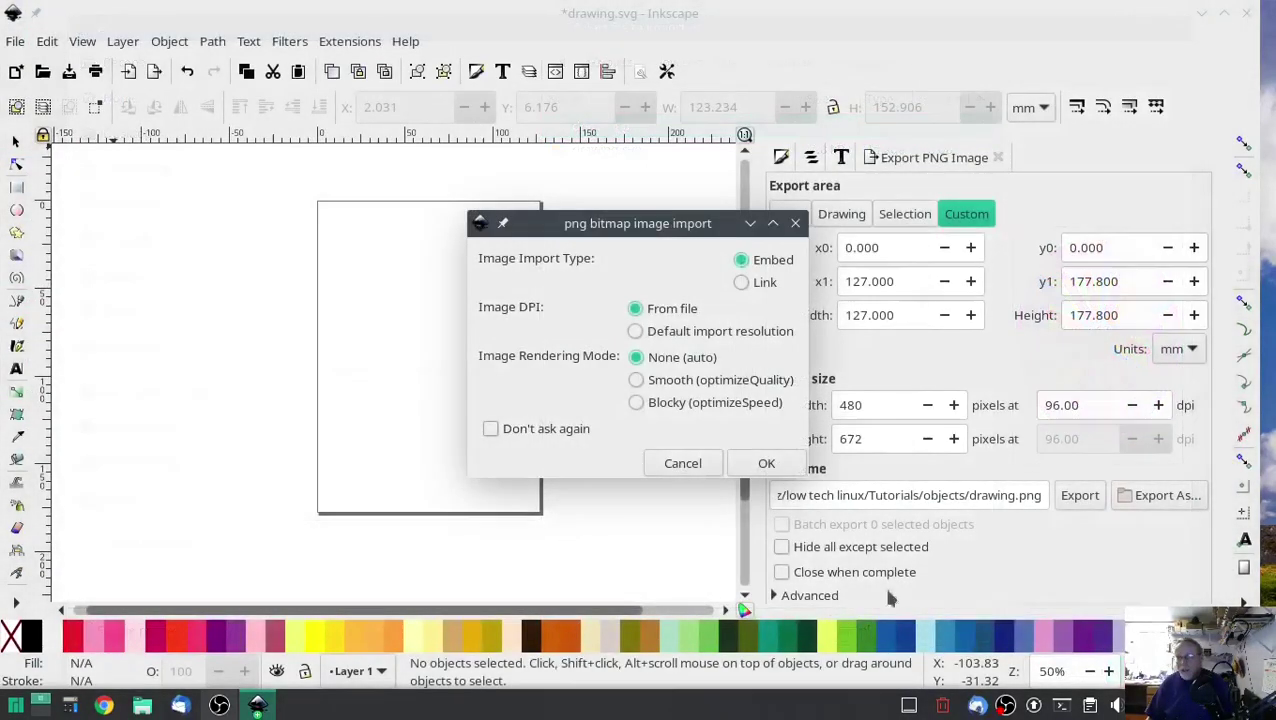
pyautogui.click(762, 464)
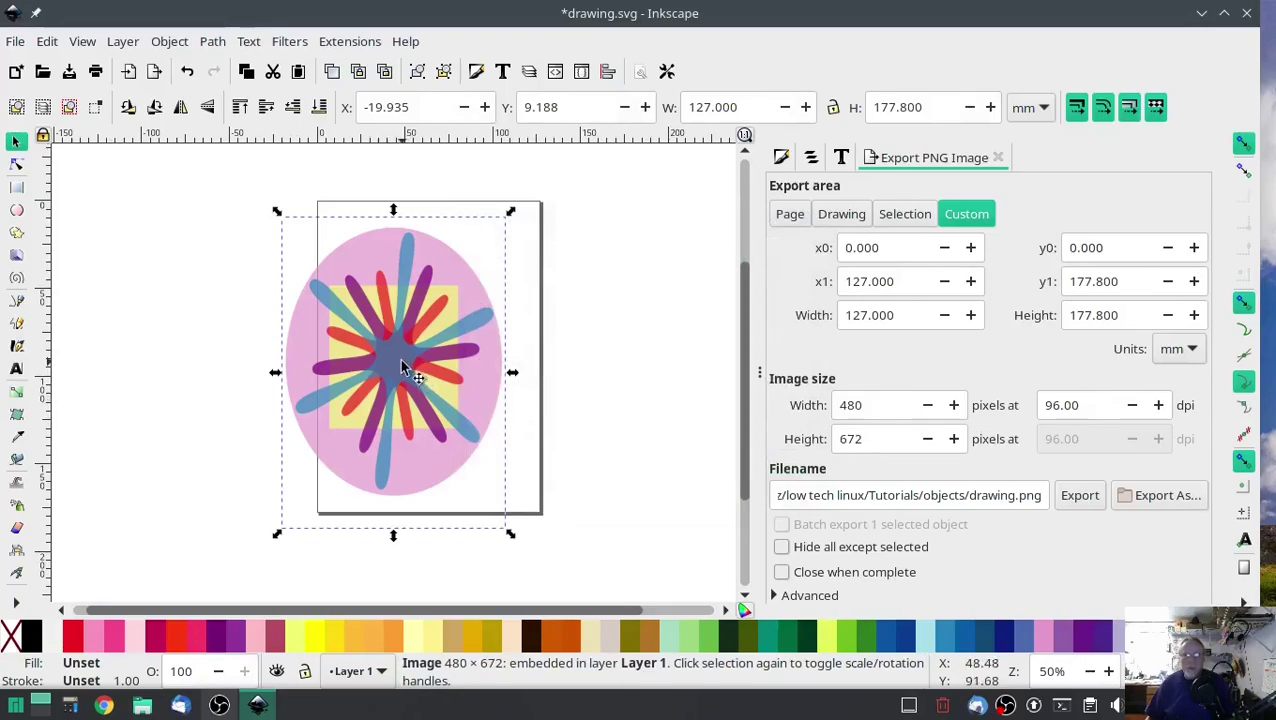
# - Align the bitmap with the page and trace it using Multiple scans, Colors mode, 14 scans
pyautogui.moveTo(402, 365); pyautogui.dragTo(443, 358)
pyautogui.click(214, 42)
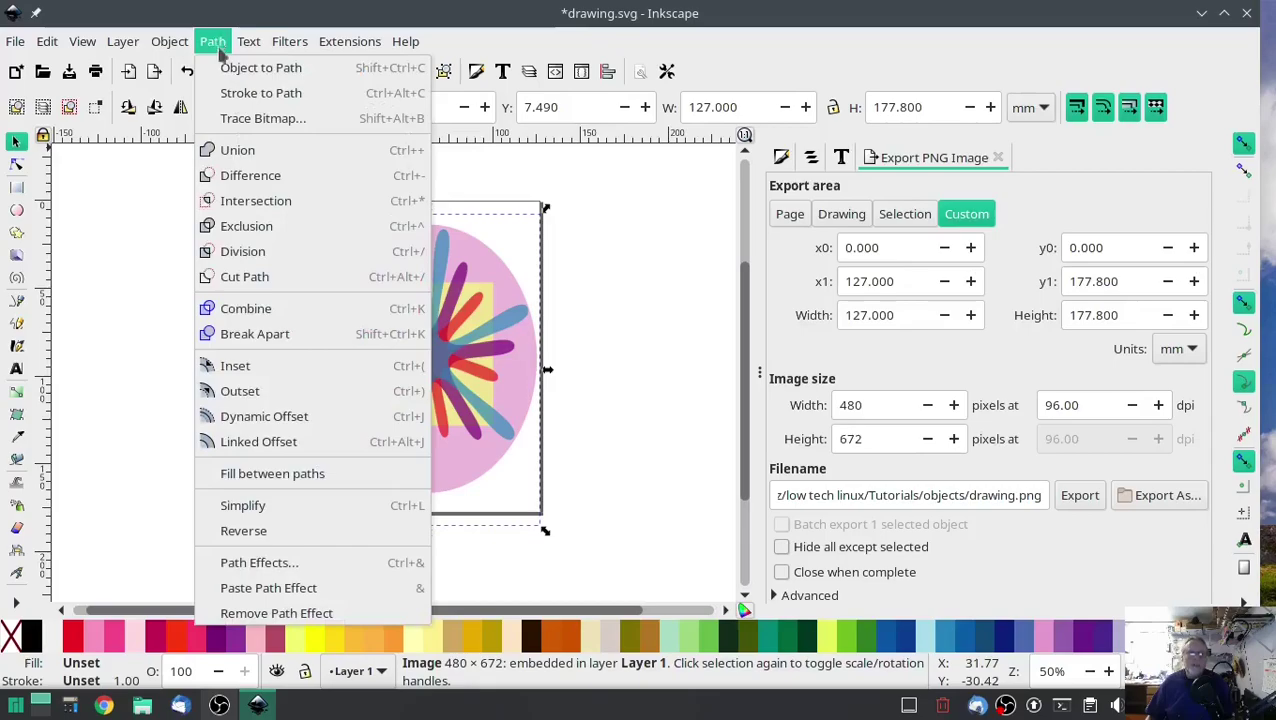
pyautogui.click(245, 118)
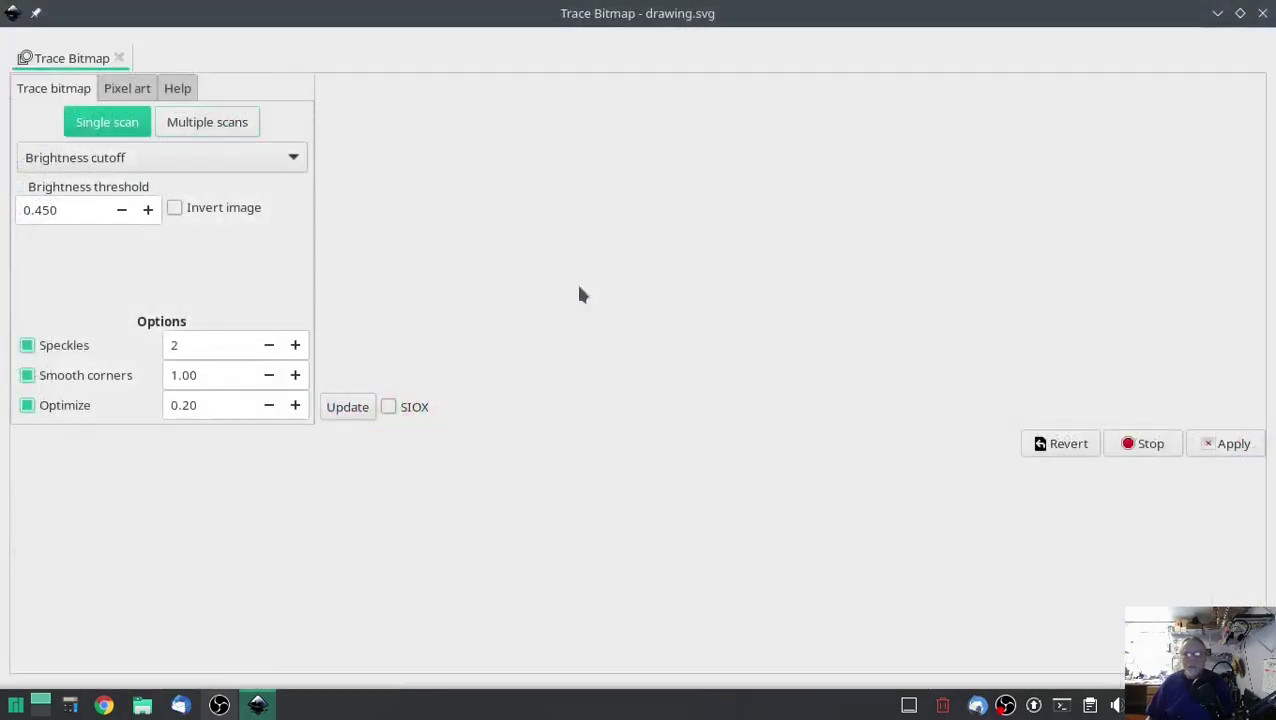
pyautogui.click(207, 122)
pyautogui.click(179, 158)
pyautogui.click(63, 186)
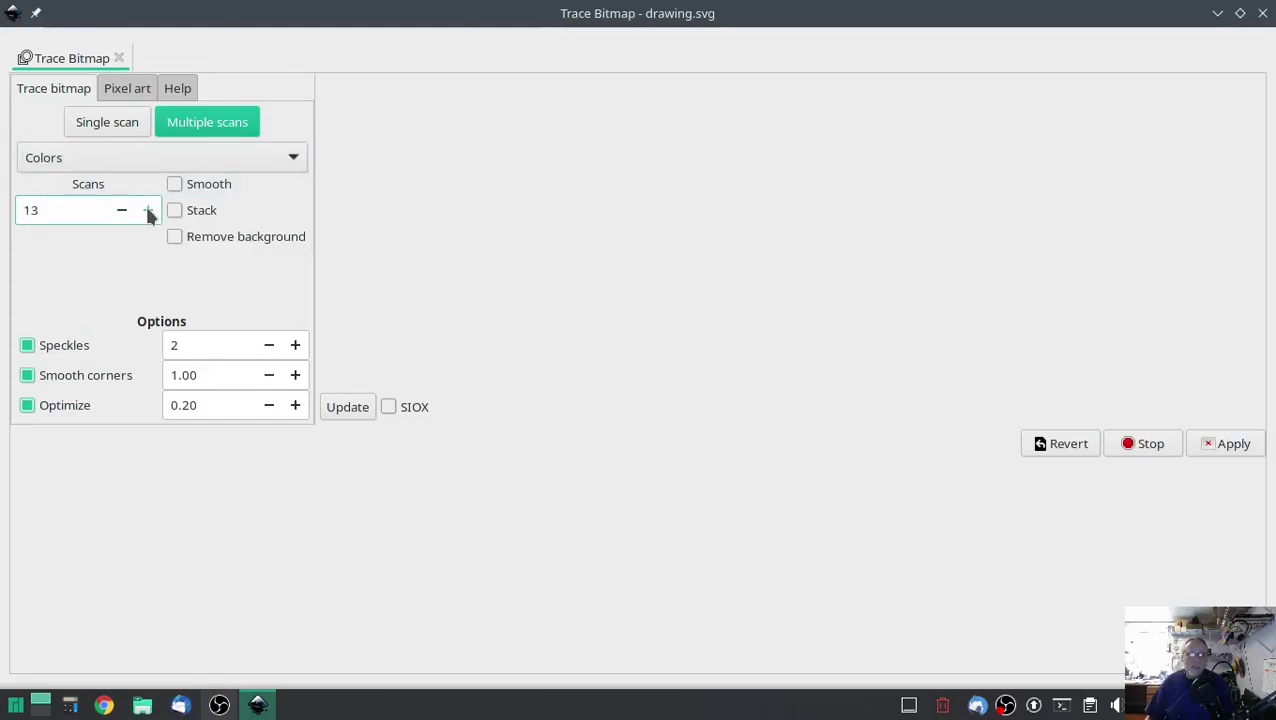
pyautogui.click(350, 407)
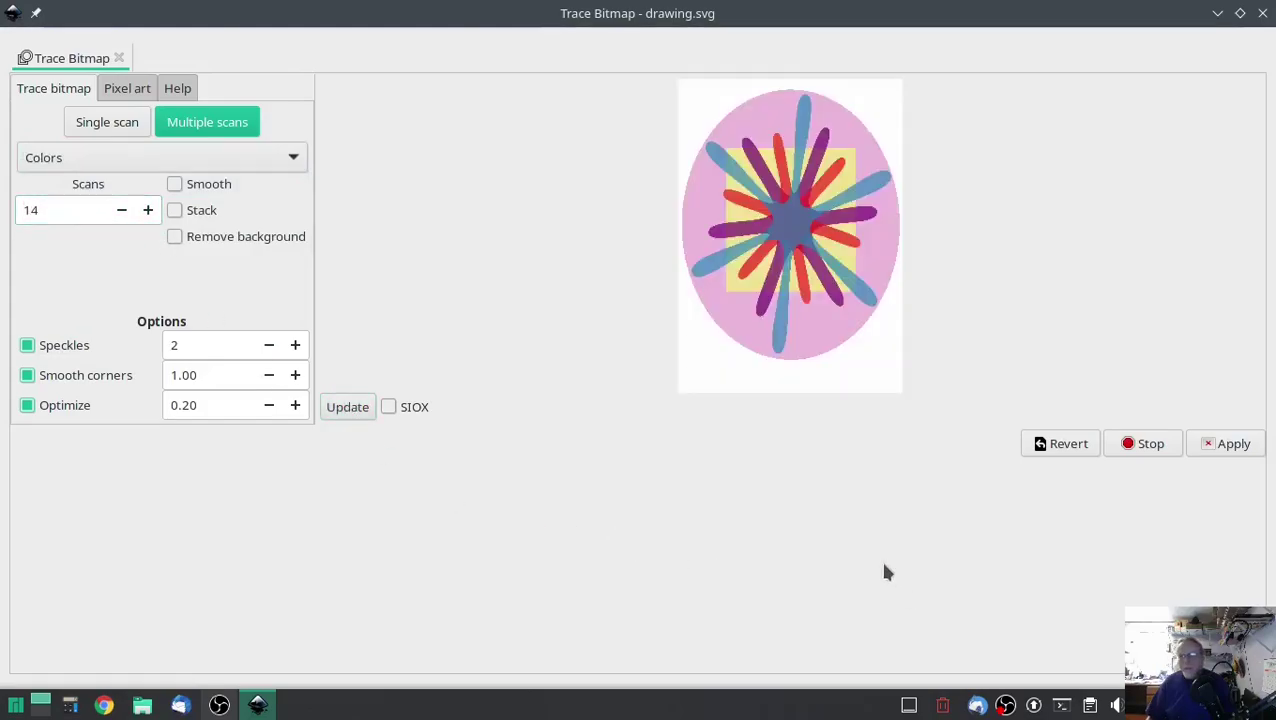
pyautogui.click(1243, 449)
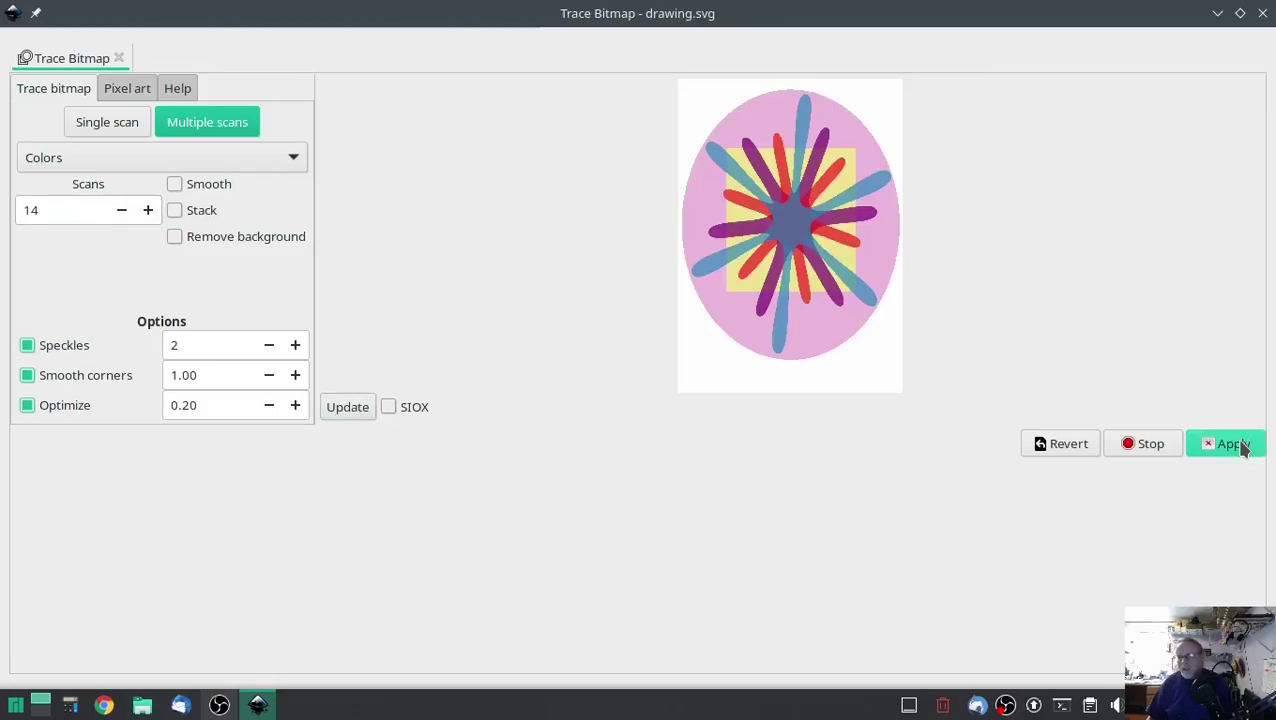
pyautogui.click(1263, 14)
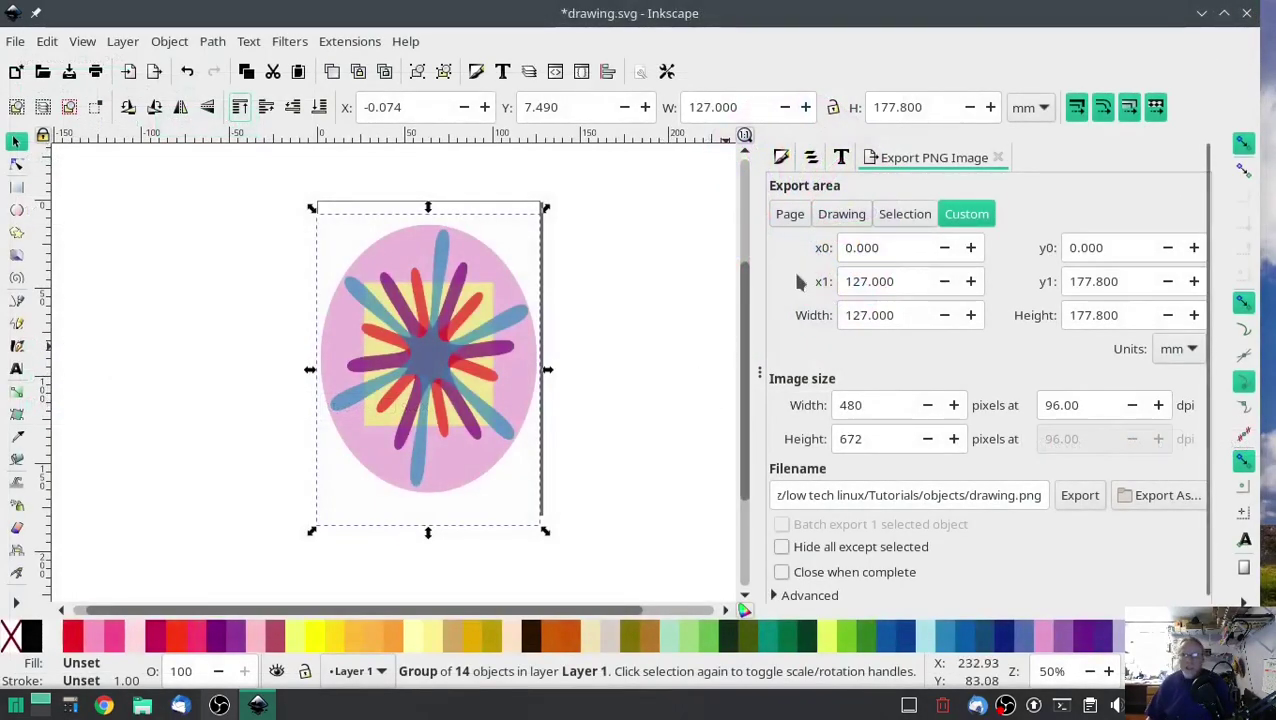
# - Delete the embedded image2089 bitmap from the Objects panel and select the traced group g2111
pyautogui.click(998, 158)
pyautogui.click(815, 160)
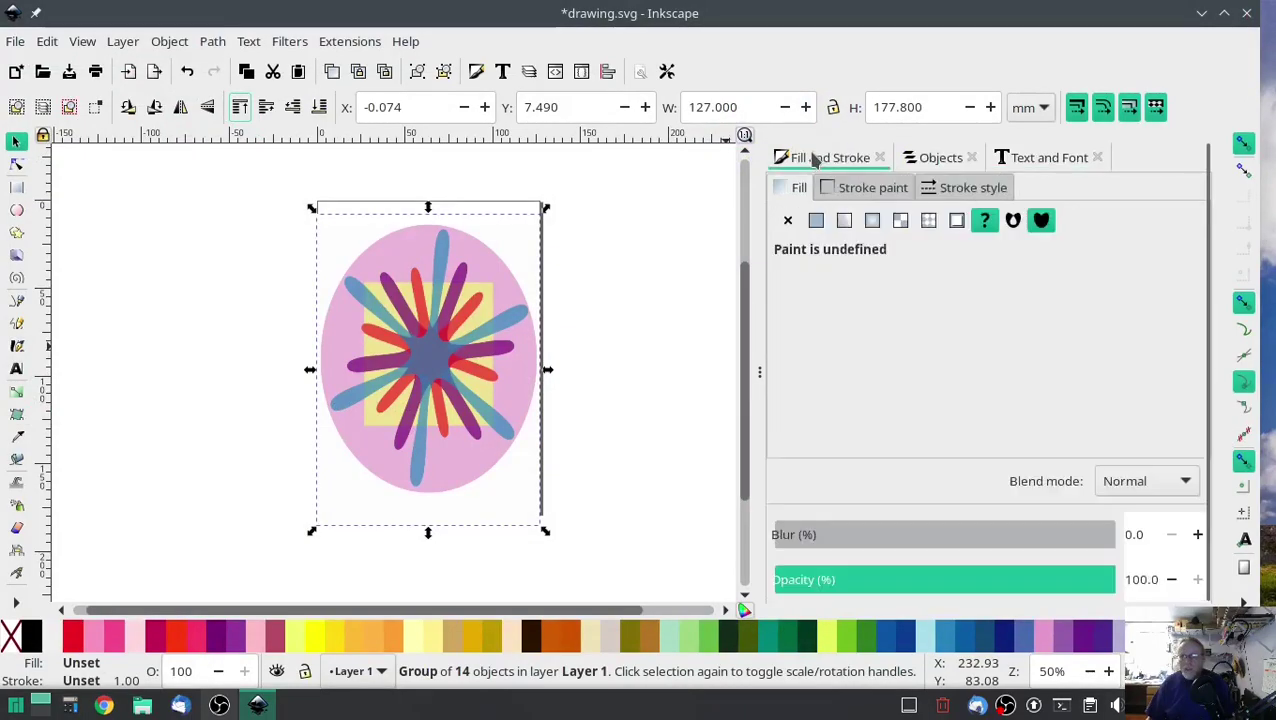
pyautogui.click(930, 160)
pyautogui.click(988, 283)
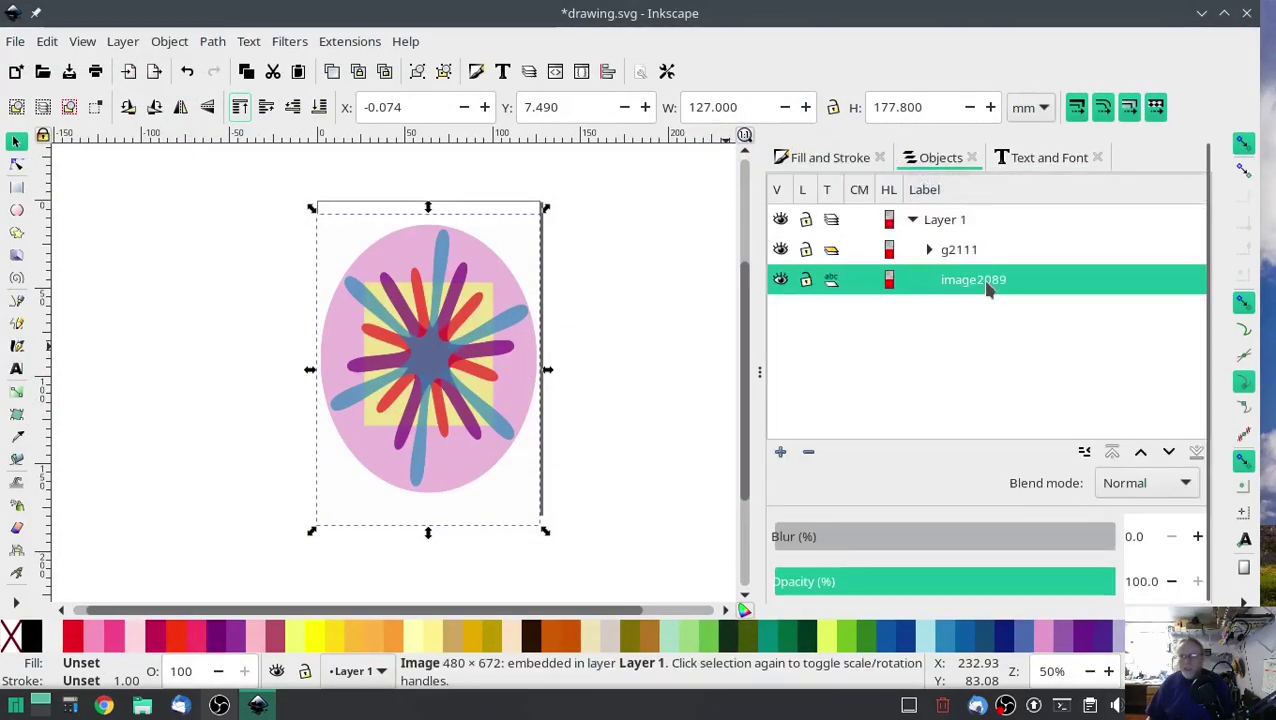
pyautogui.rightClick(988, 283)
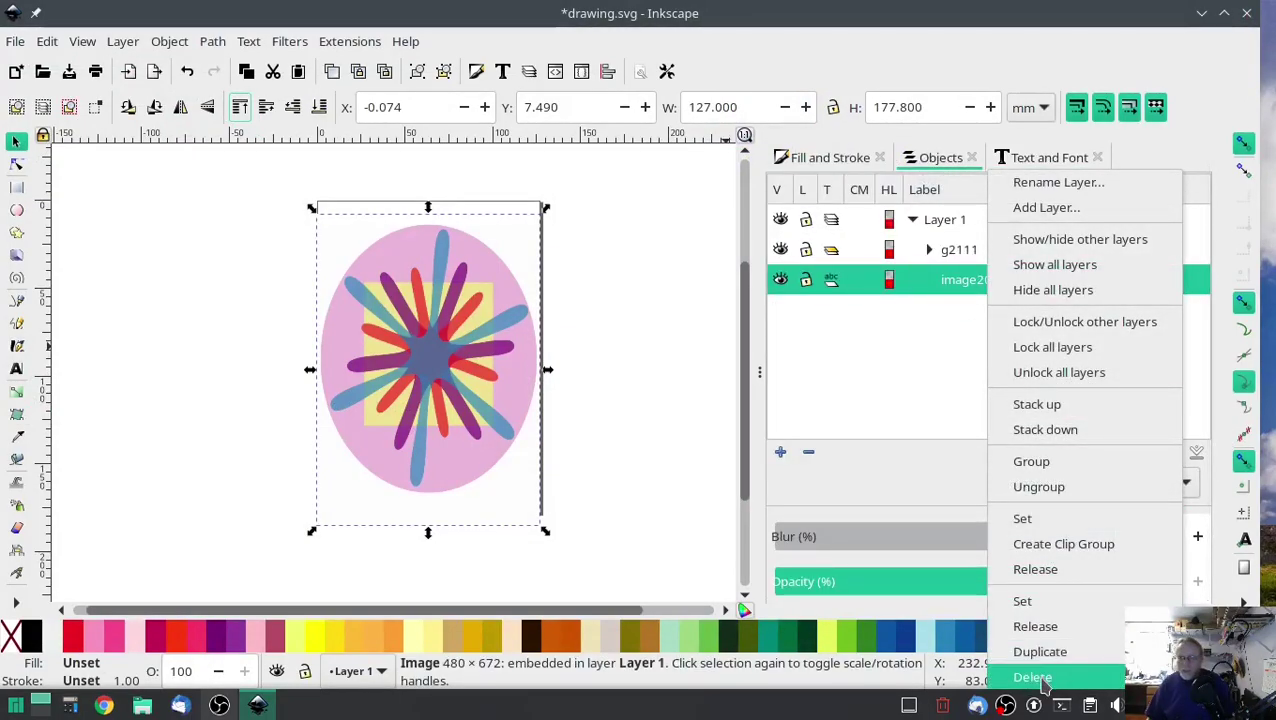
pyautogui.click(1013, 675)
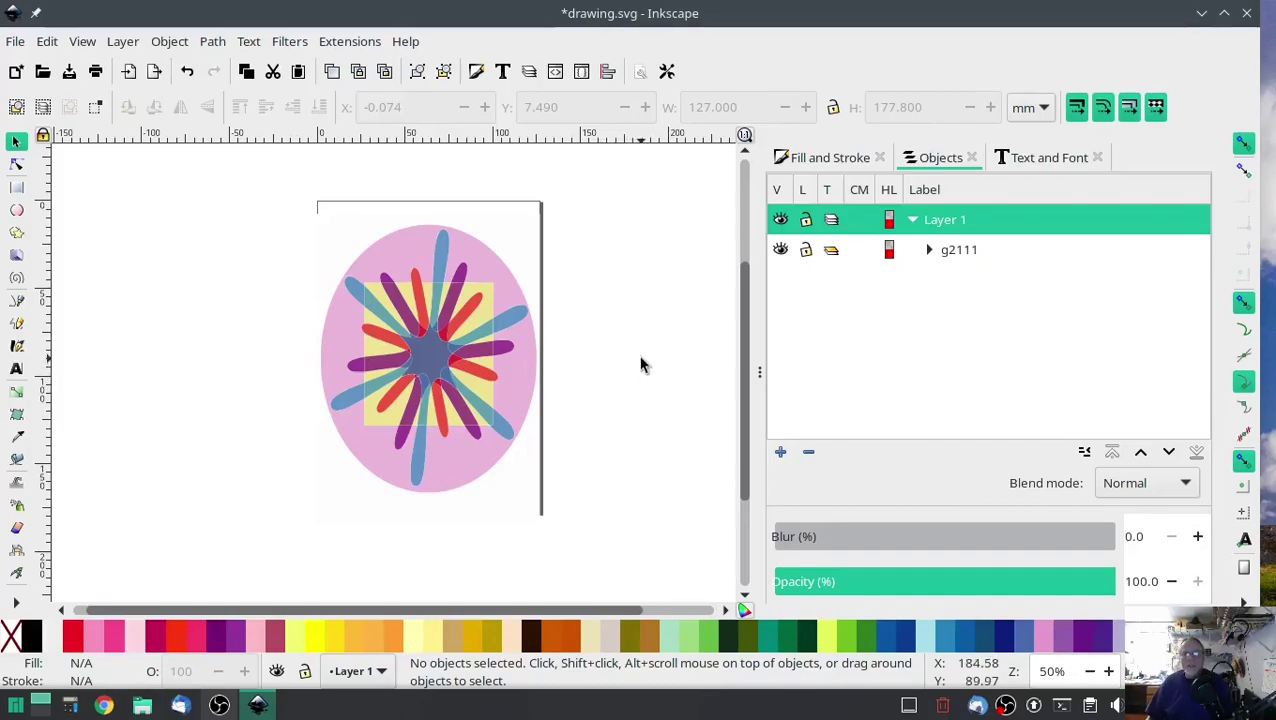
pyautogui.click(985, 254)
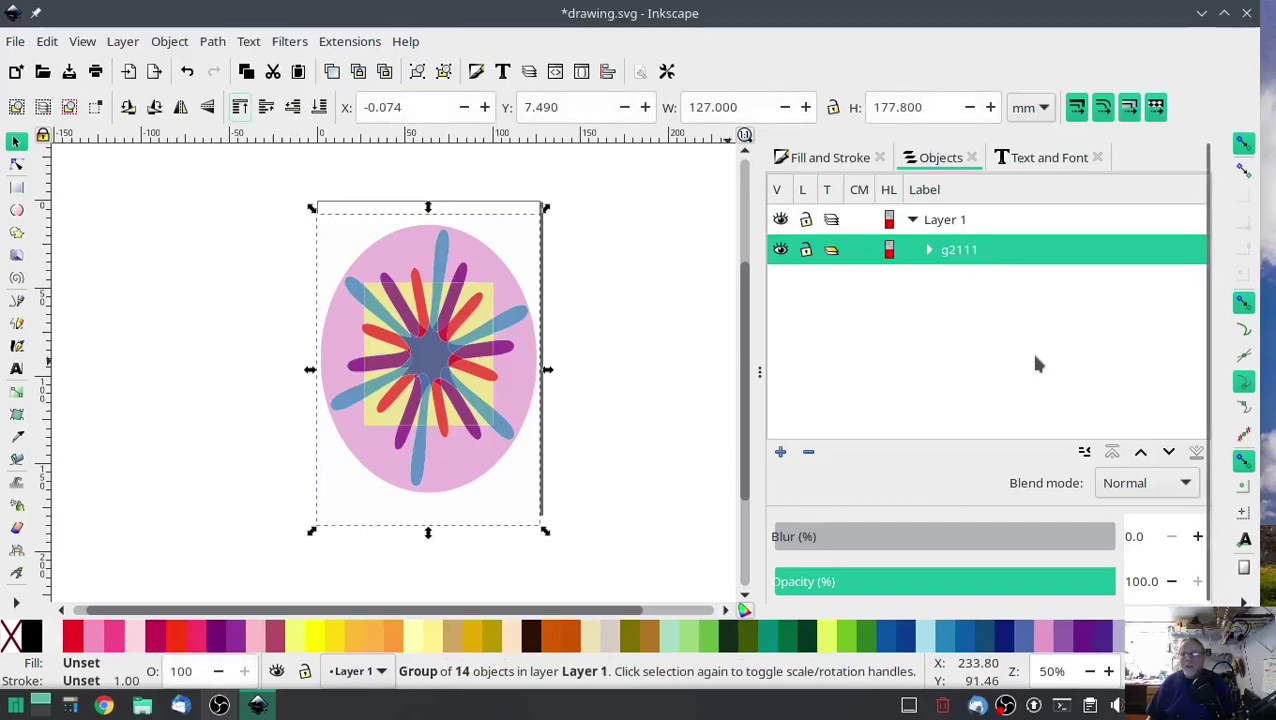
# - Run Ink/Stitch Break Apart Fill Objects on the traced group's fills
pyautogui.click(350, 42)
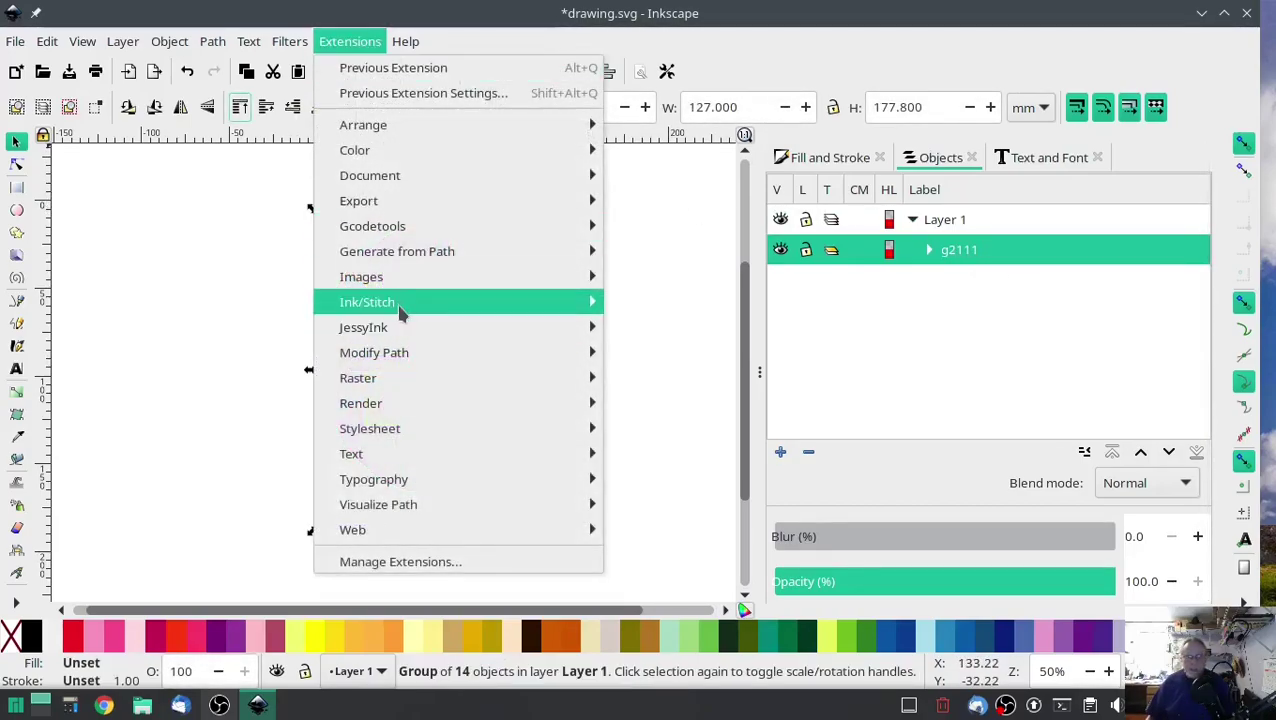
pyautogui.moveTo(401, 311)
pyautogui.moveTo(655, 377)
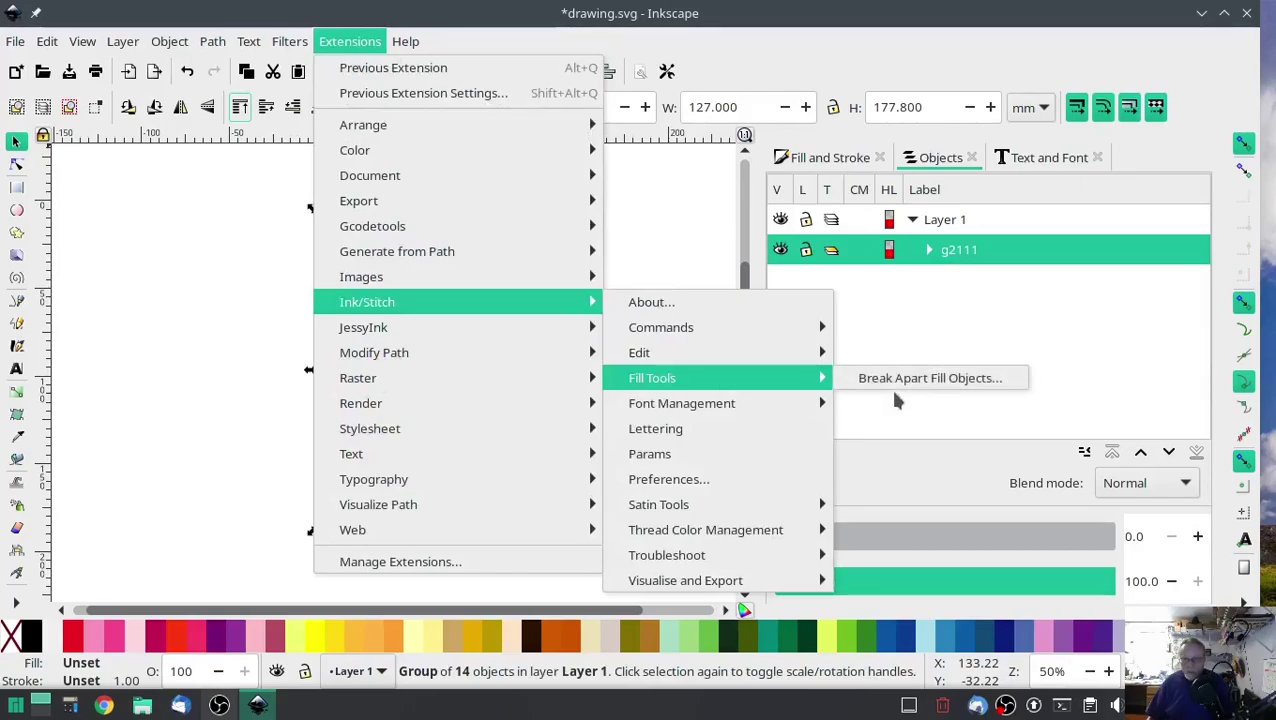
pyautogui.click(903, 378)
pyautogui.click(824, 438)
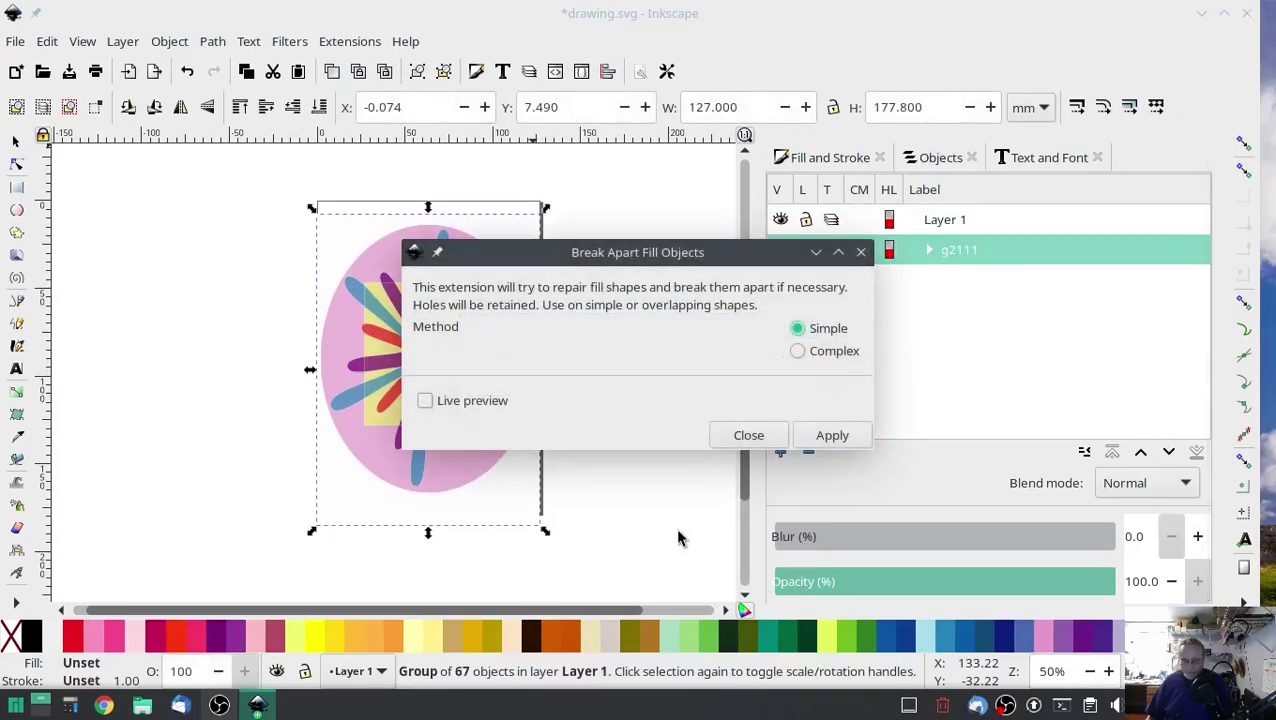
pyautogui.click(748, 435)
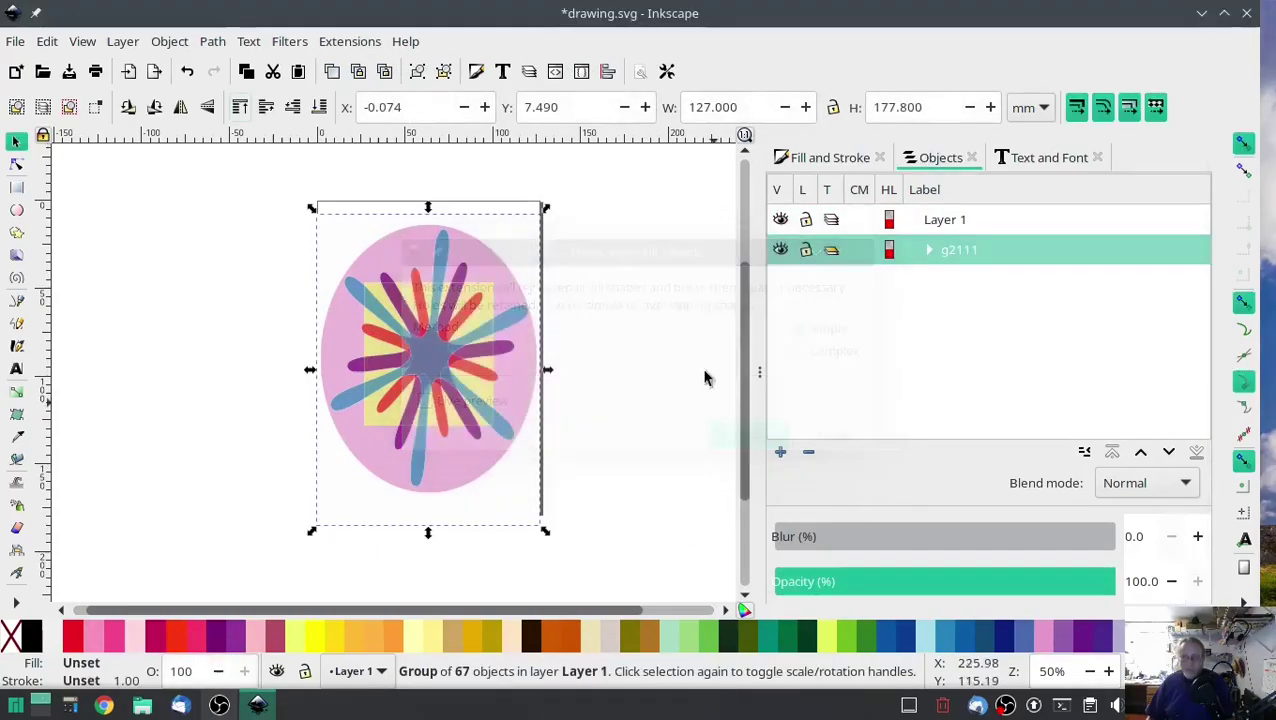
# - Run Cleanup Document, which removes 6 small fill and stroke elements
pyautogui.click(349, 41)
pyautogui.moveTo(402, 310)
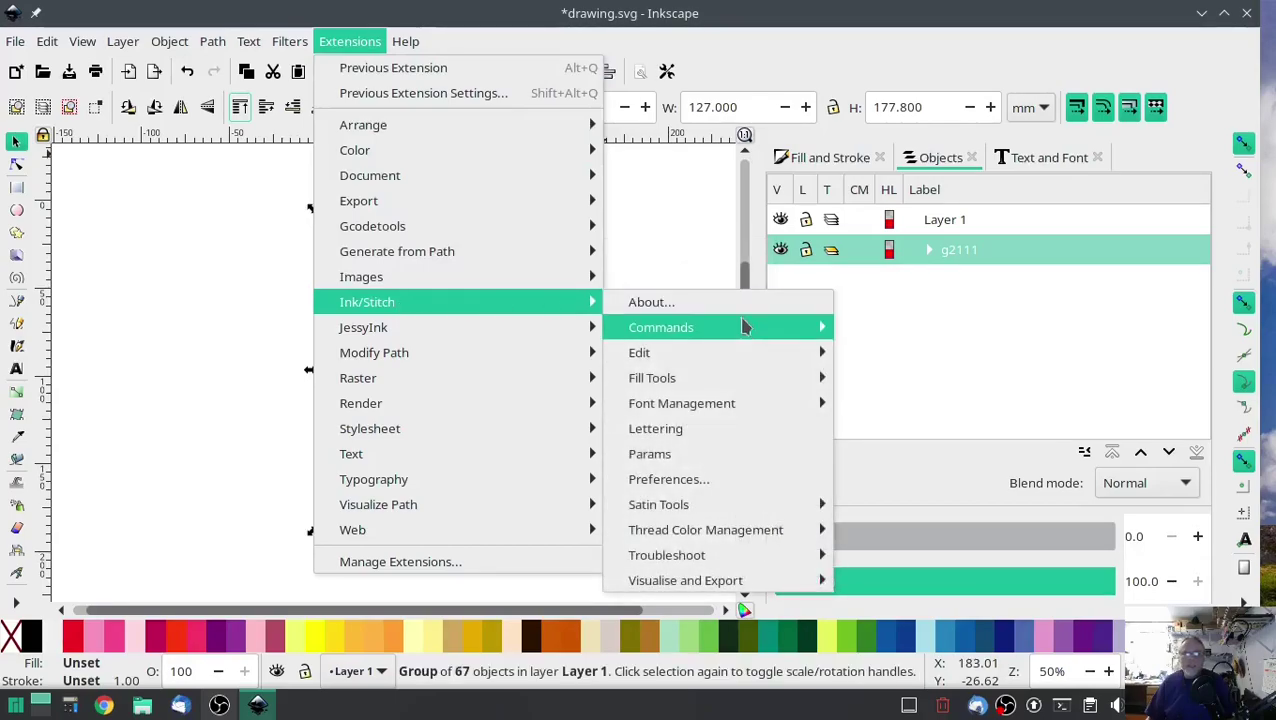
pyautogui.moveTo(715, 553)
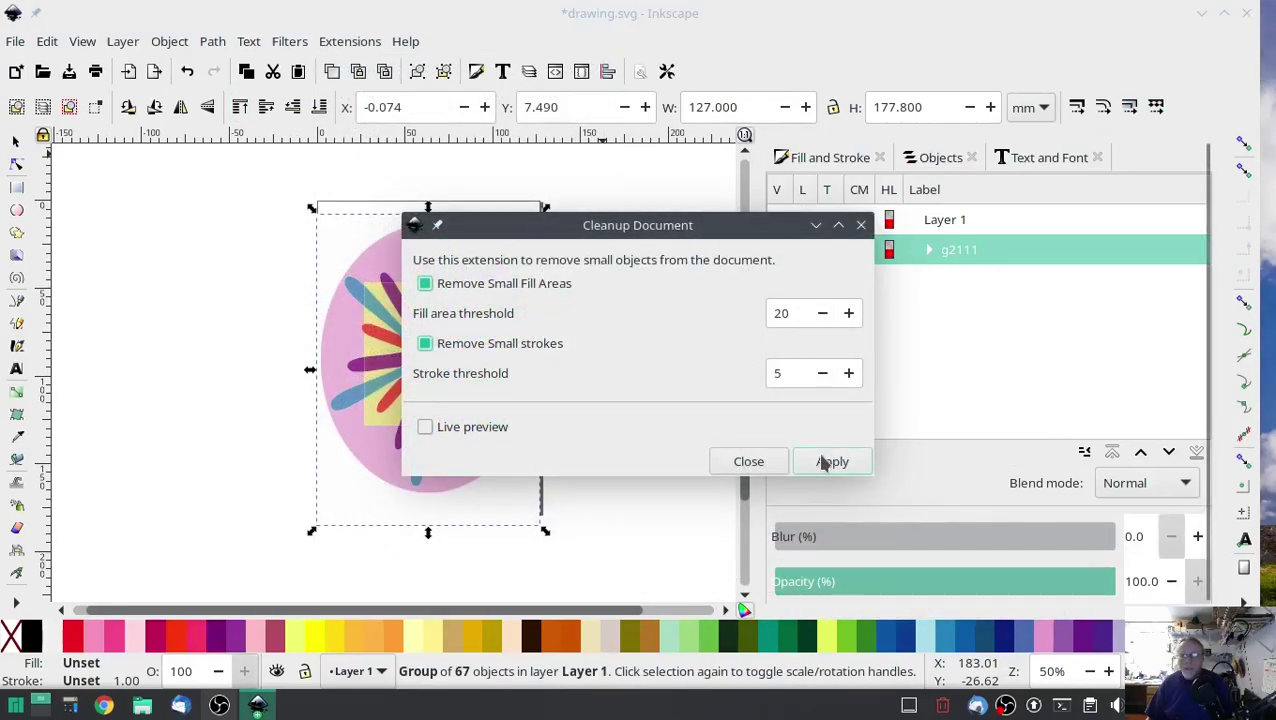
pyautogui.click(830, 462)
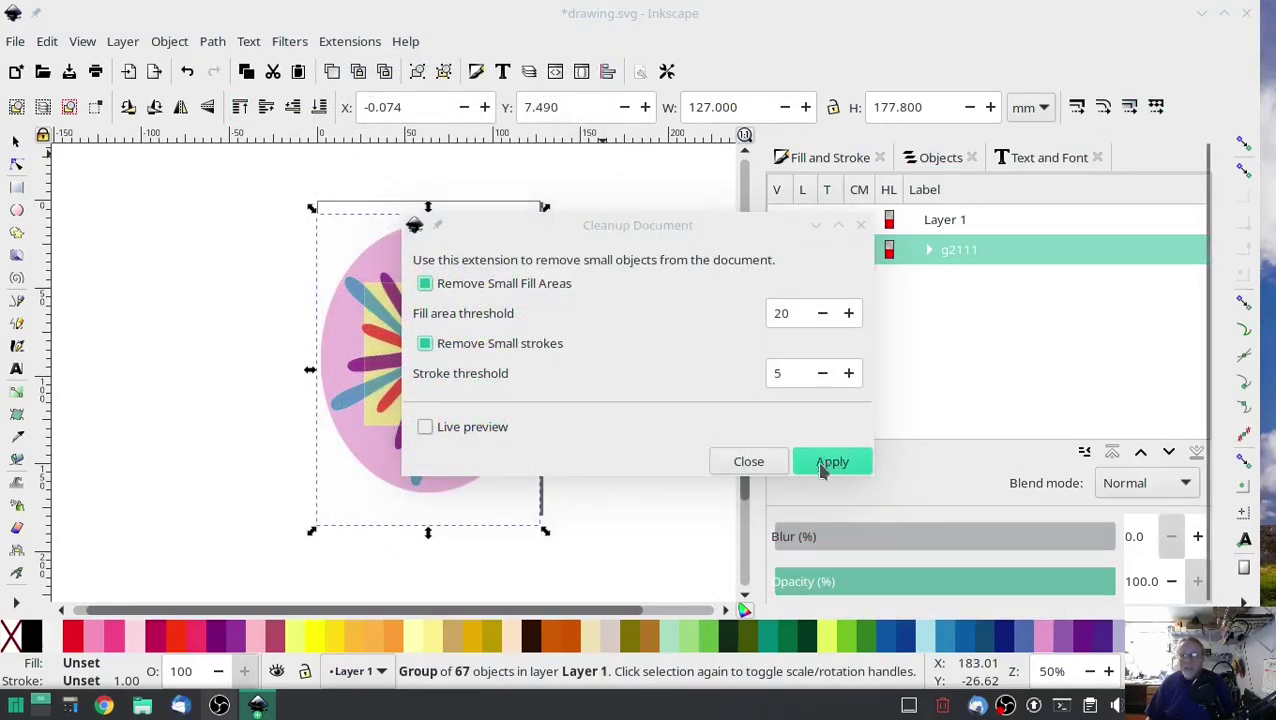
pyautogui.click(820, 467)
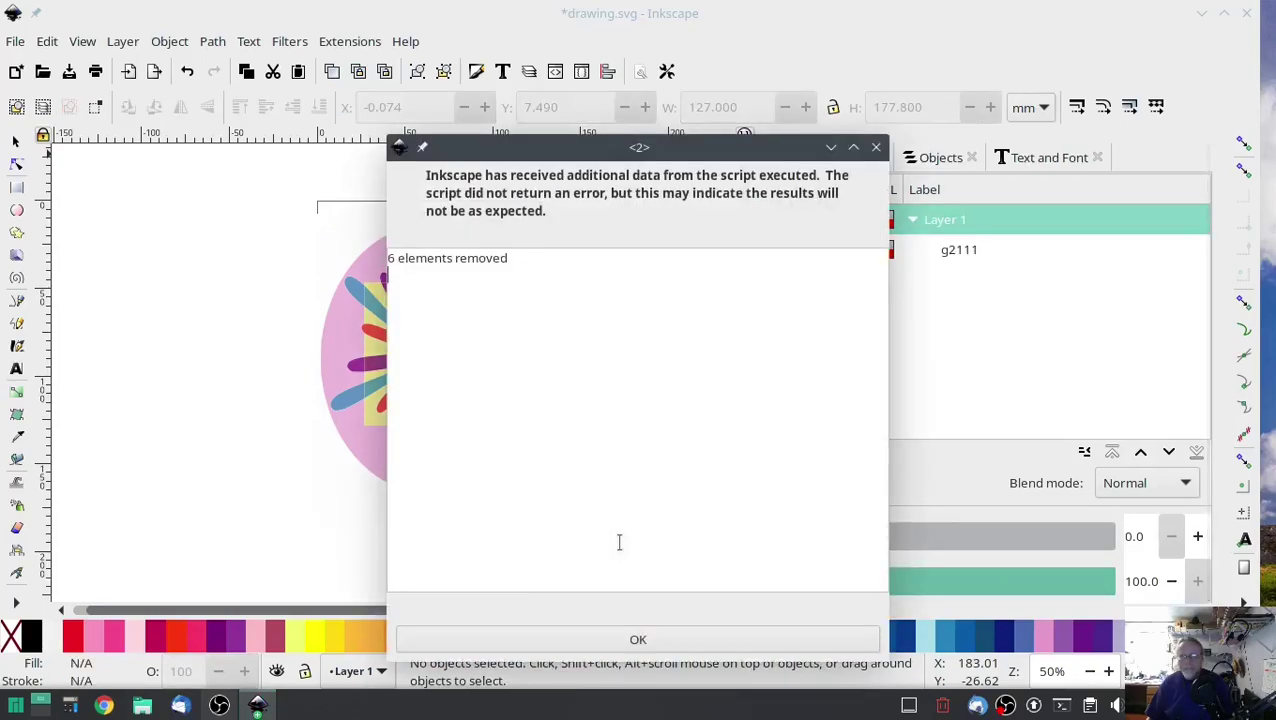
pyautogui.click(655, 643)
pyautogui.click(748, 462)
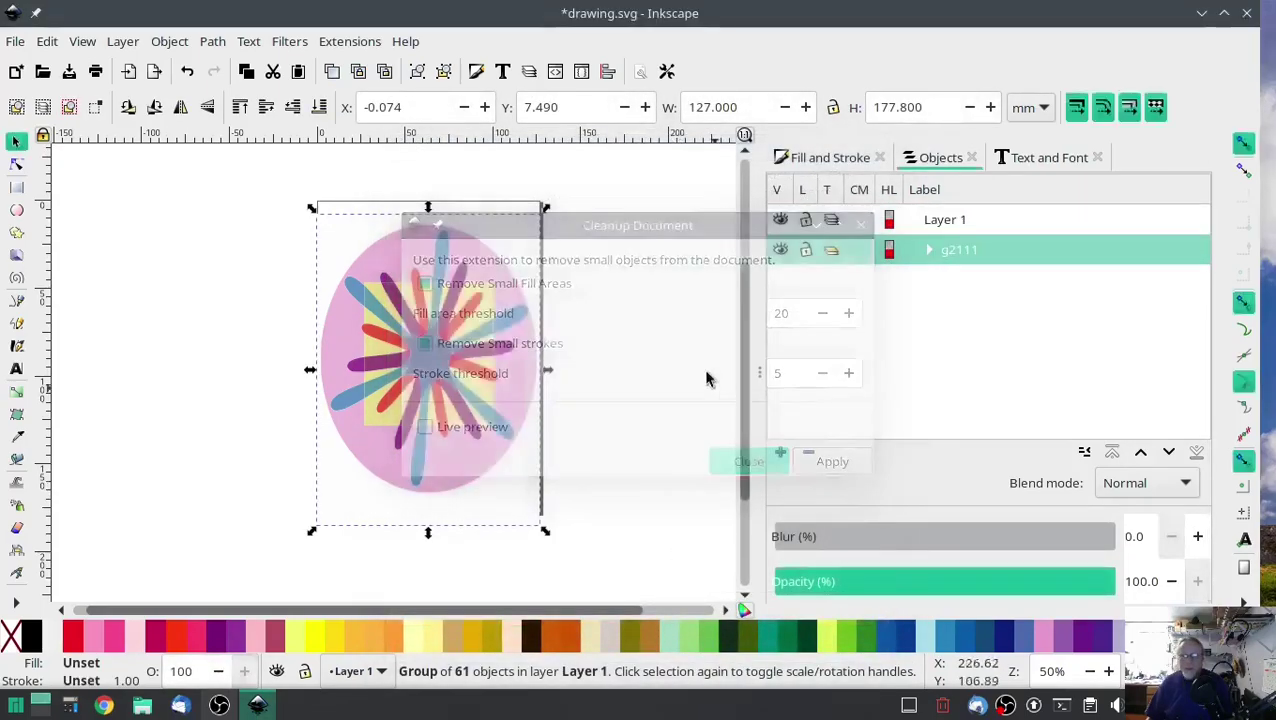
# - Check the group with Troubleshoot Objects, which reports all selected shapes valid
pyautogui.click(349, 41)
pyautogui.moveTo(436, 304)
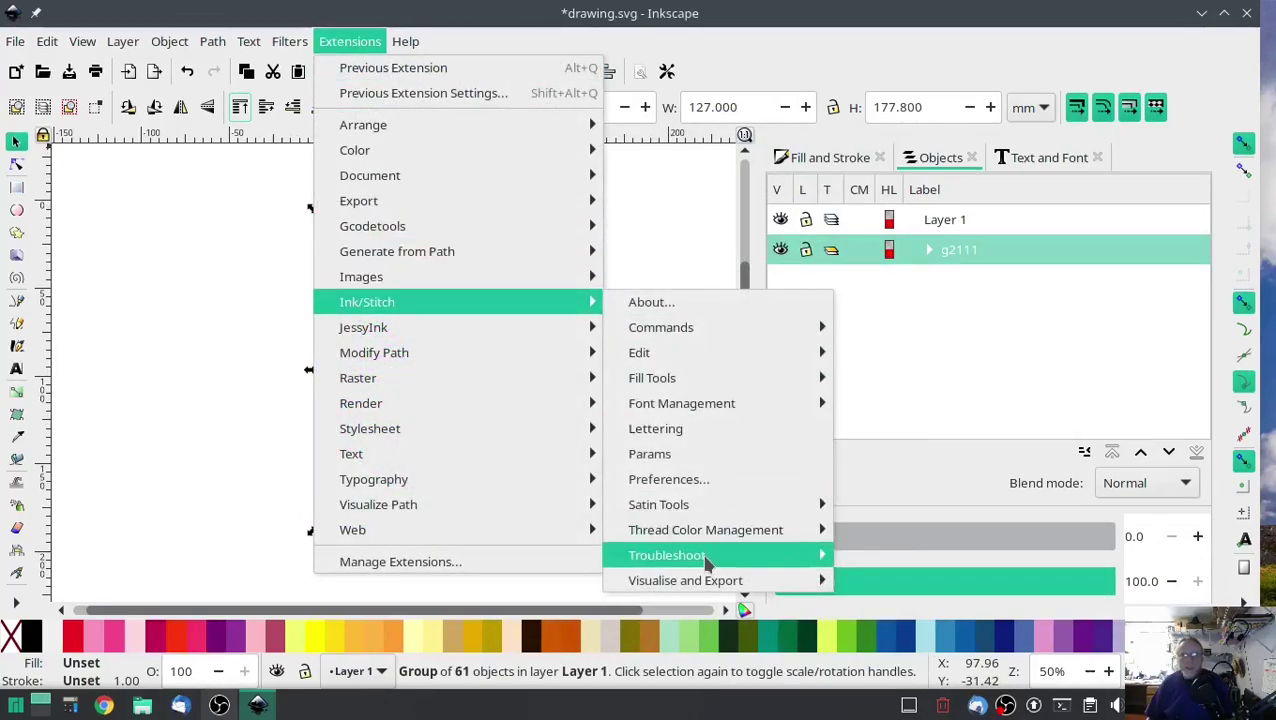
pyautogui.moveTo(705, 562)
pyautogui.click(905, 606)
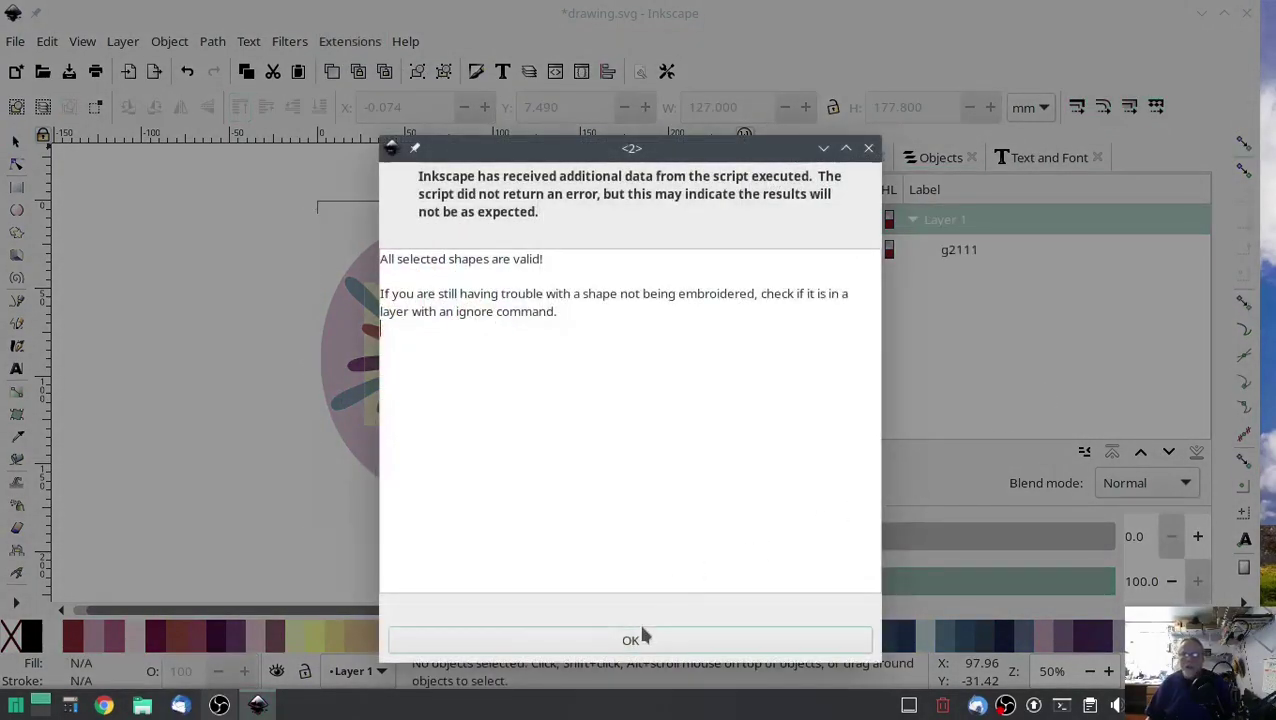
pyautogui.click(643, 638)
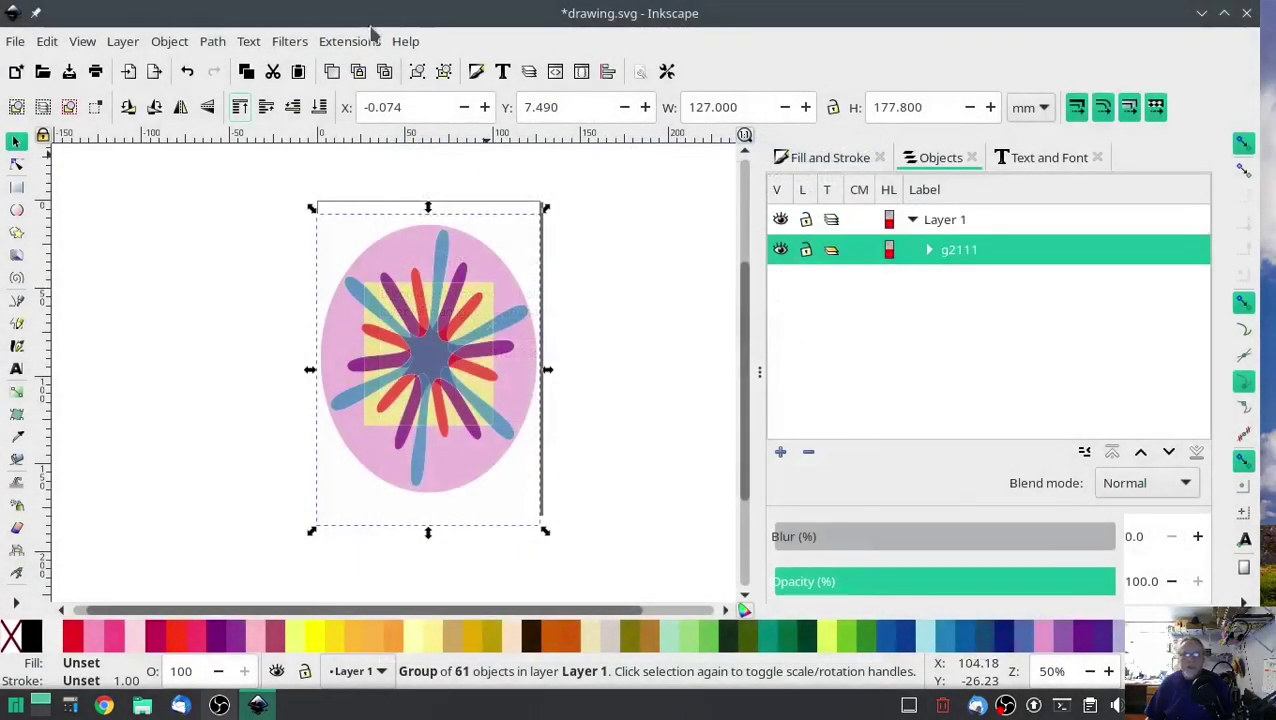
pyautogui.click(352, 41)
pyautogui.moveTo(391, 312)
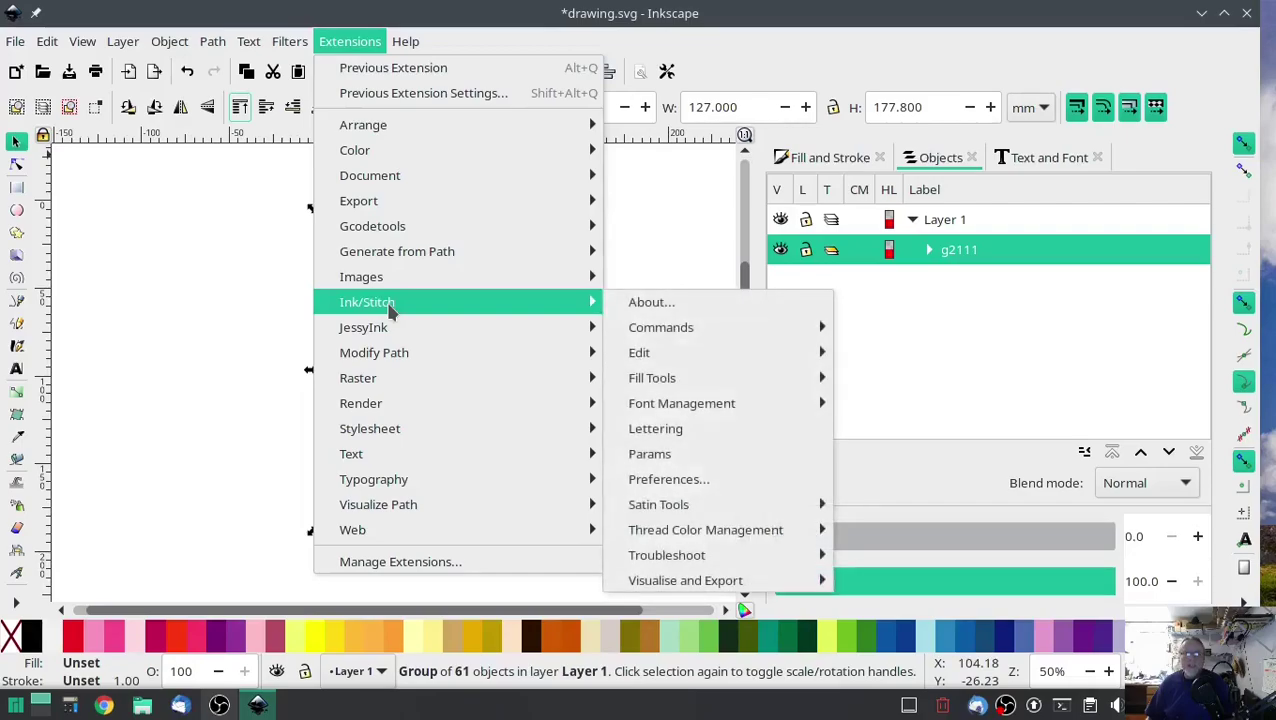
pyautogui.moveTo(720, 582)
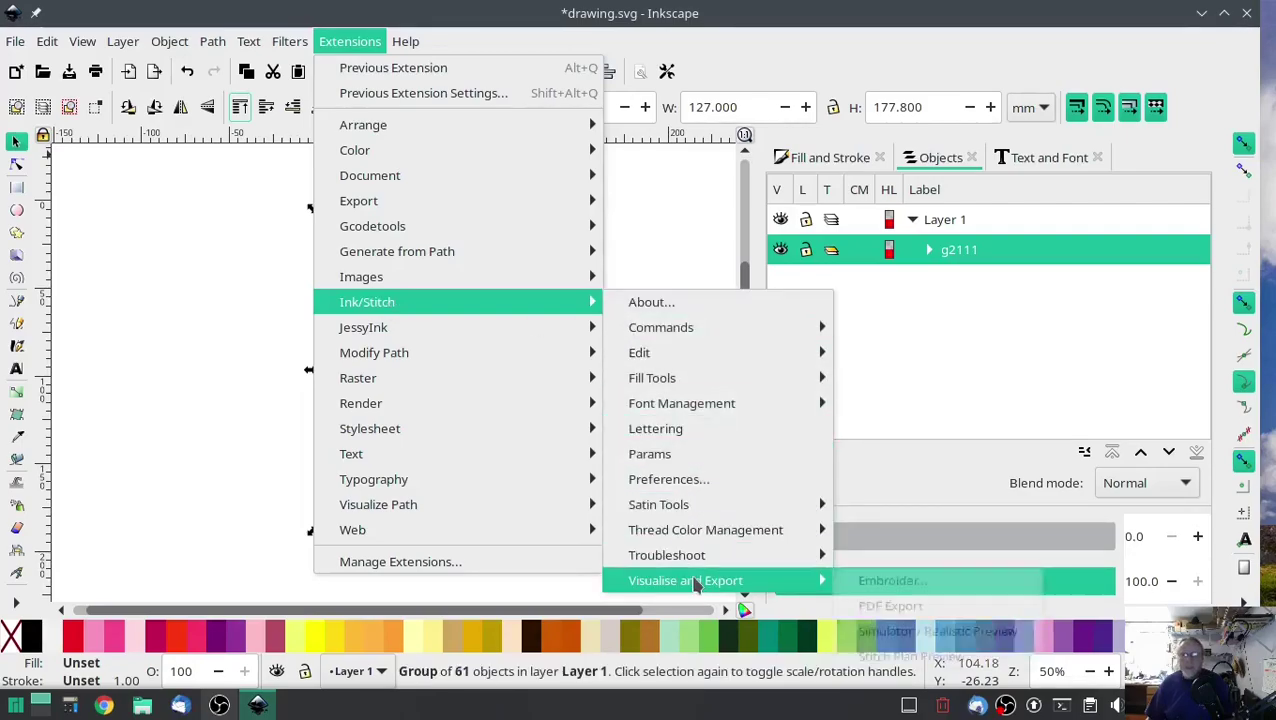
pyautogui.click(905, 631)
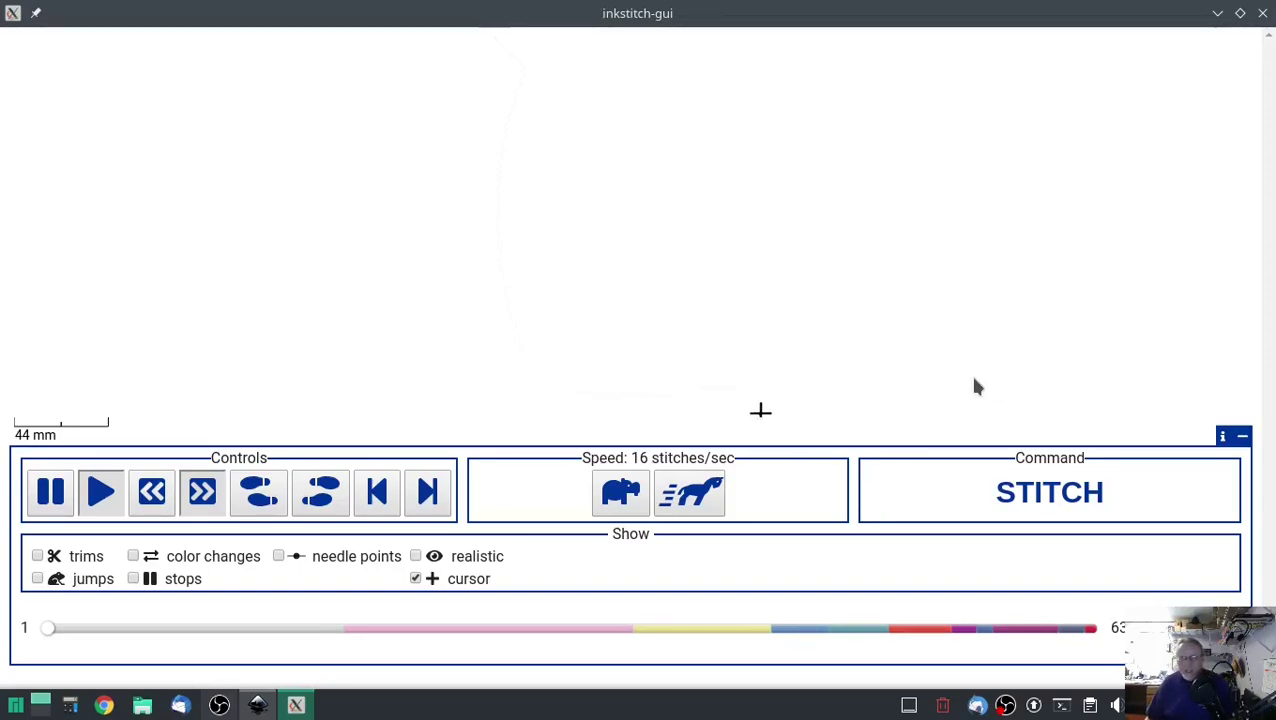
pyautogui.click(690, 493)
pyautogui.click(690, 493)
pyautogui.click(690, 493)
pyautogui.click(690, 493)
pyautogui.click(690, 493)
pyautogui.click(692, 495)
pyautogui.click(692, 495)
pyautogui.click(691, 496)
pyautogui.click(691, 496)
pyautogui.click(691, 496)
pyautogui.click(689, 497)
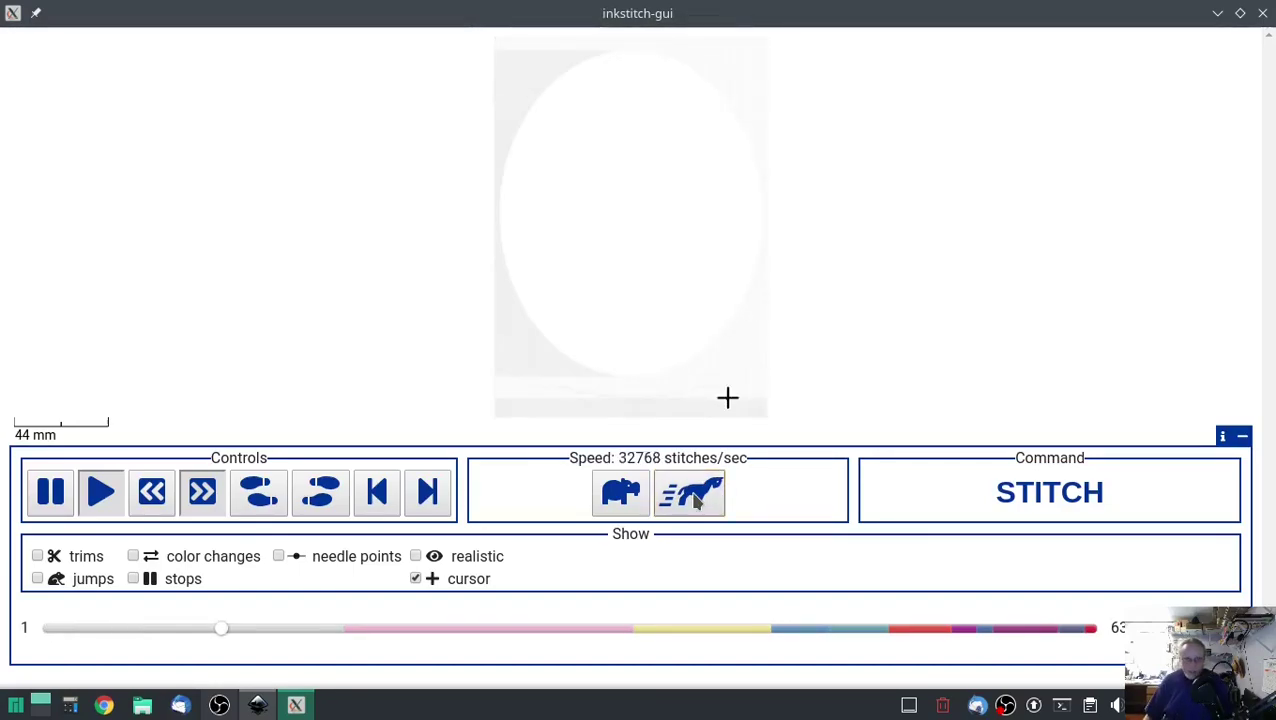
pyautogui.click(622, 494)
pyautogui.click(622, 494)
pyautogui.click(622, 494)
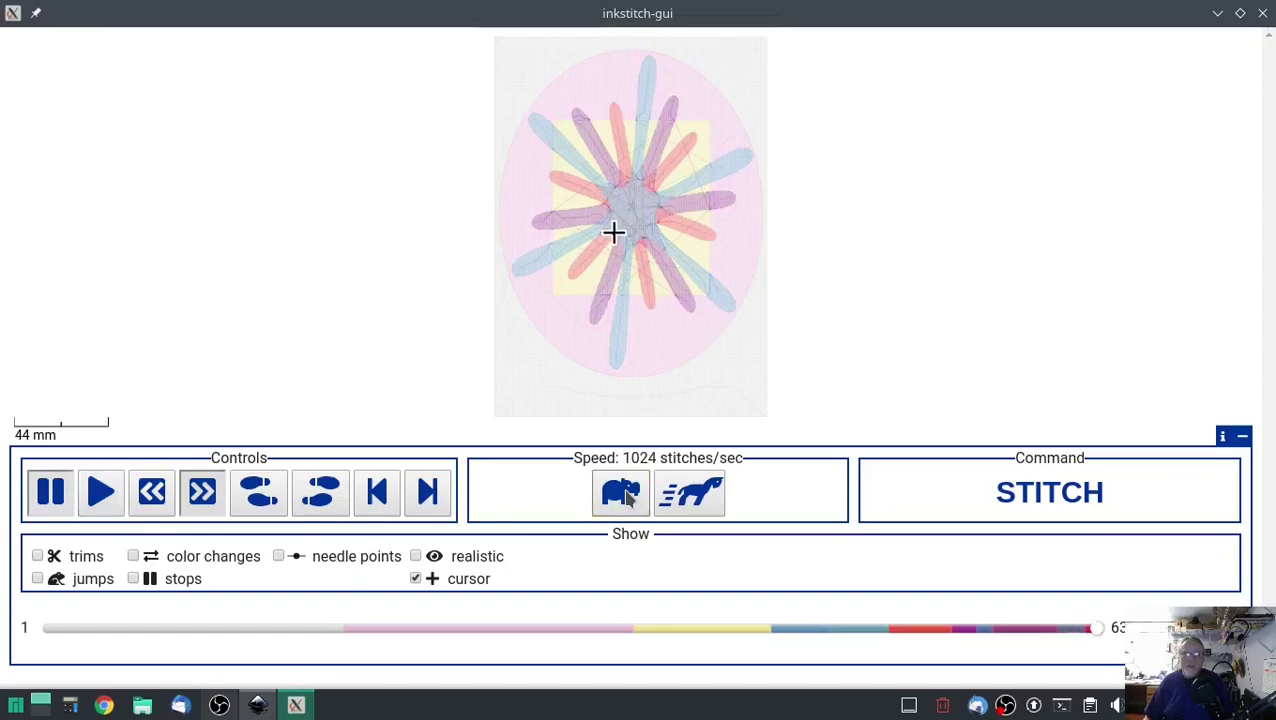
pyautogui.click(965, 630)
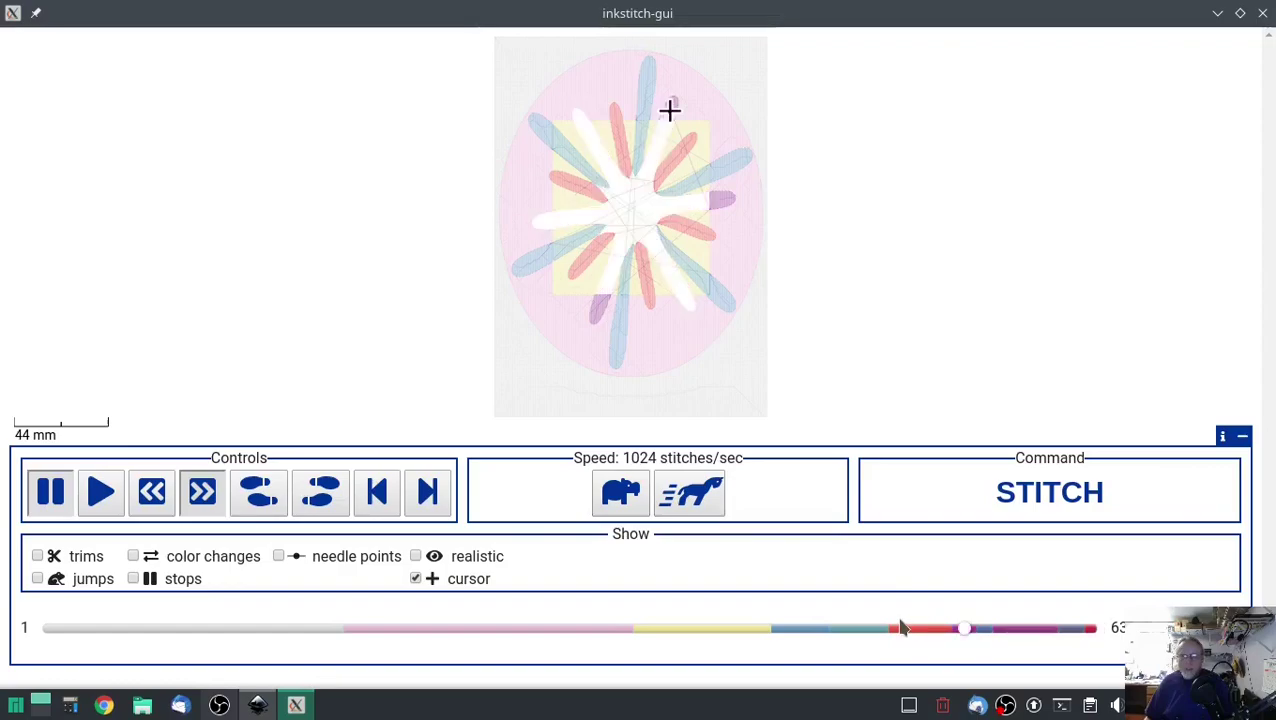
pyautogui.click(699, 500)
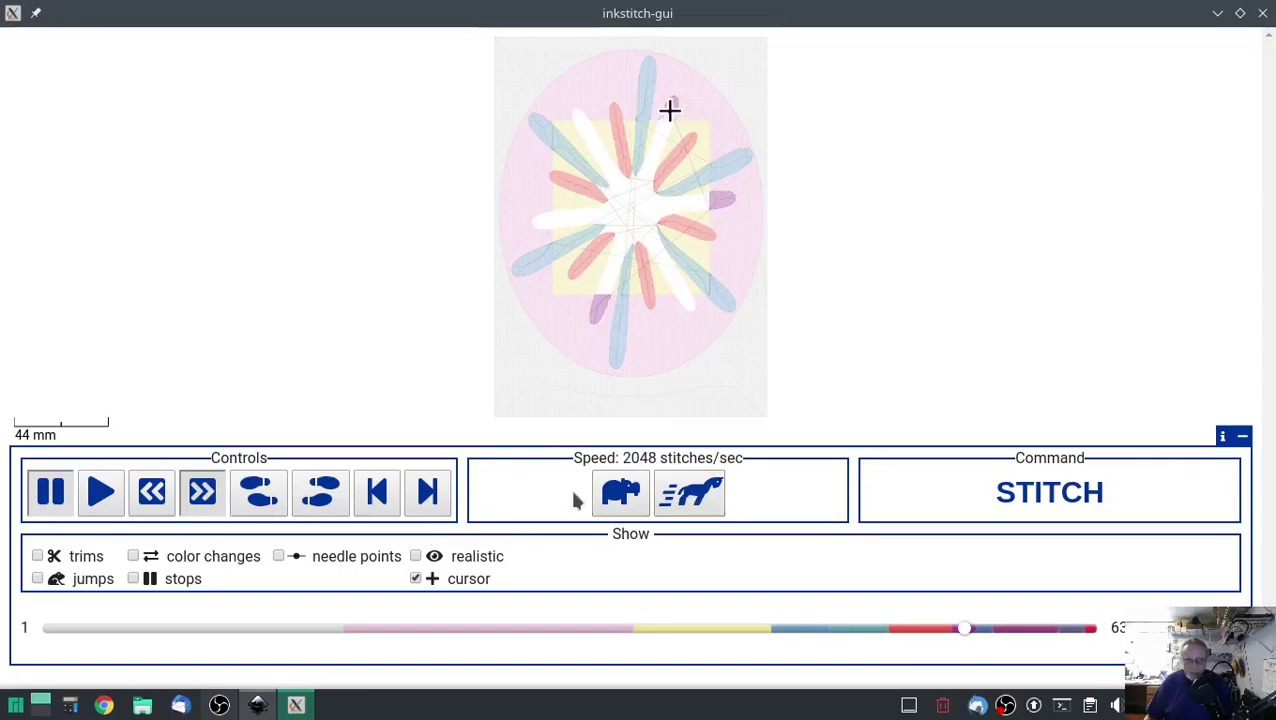
pyautogui.click(100, 491)
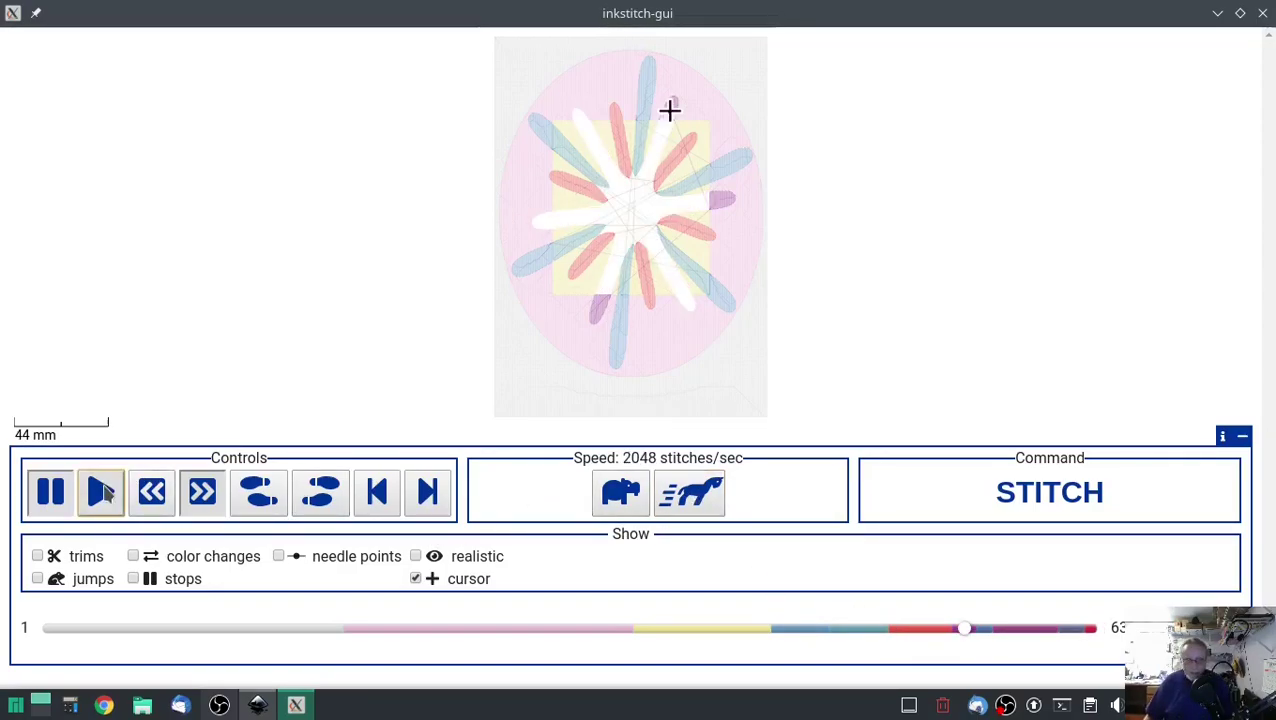
pyautogui.click(618, 494)
pyautogui.click(618, 494)
pyautogui.click(618, 494)
pyautogui.click(618, 494)
pyautogui.click(618, 494)
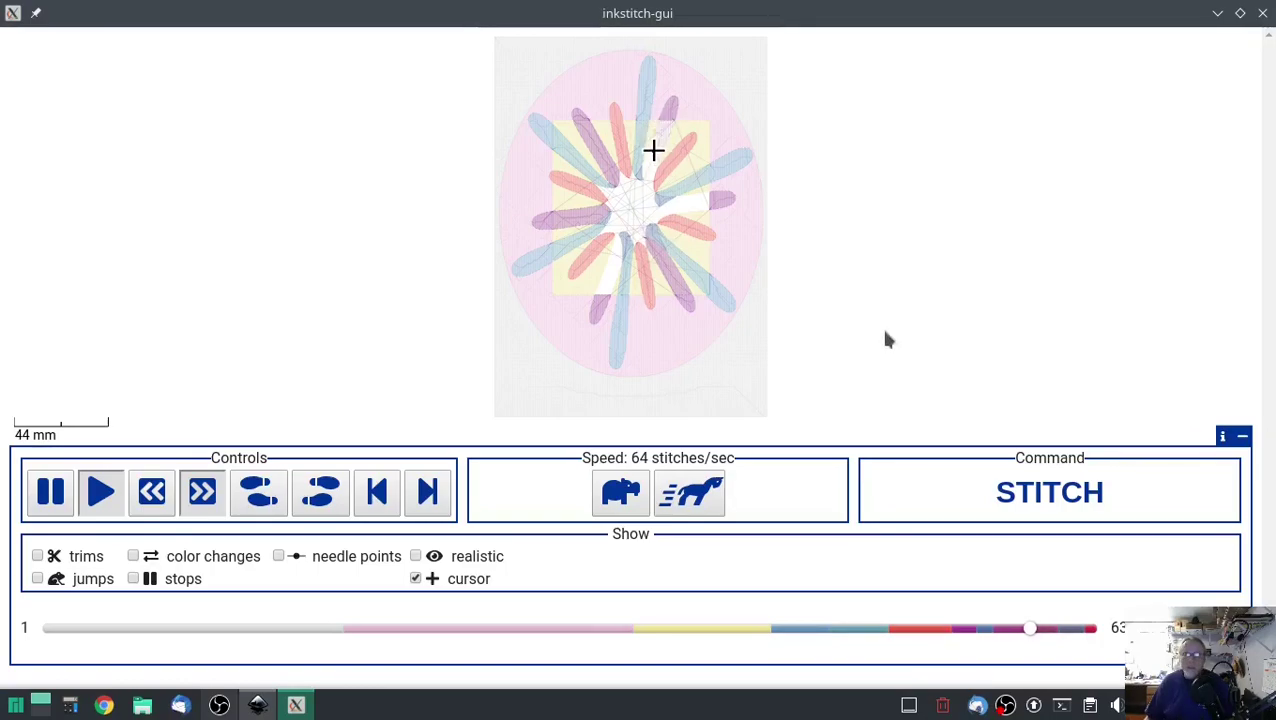
pyautogui.click(690, 497)
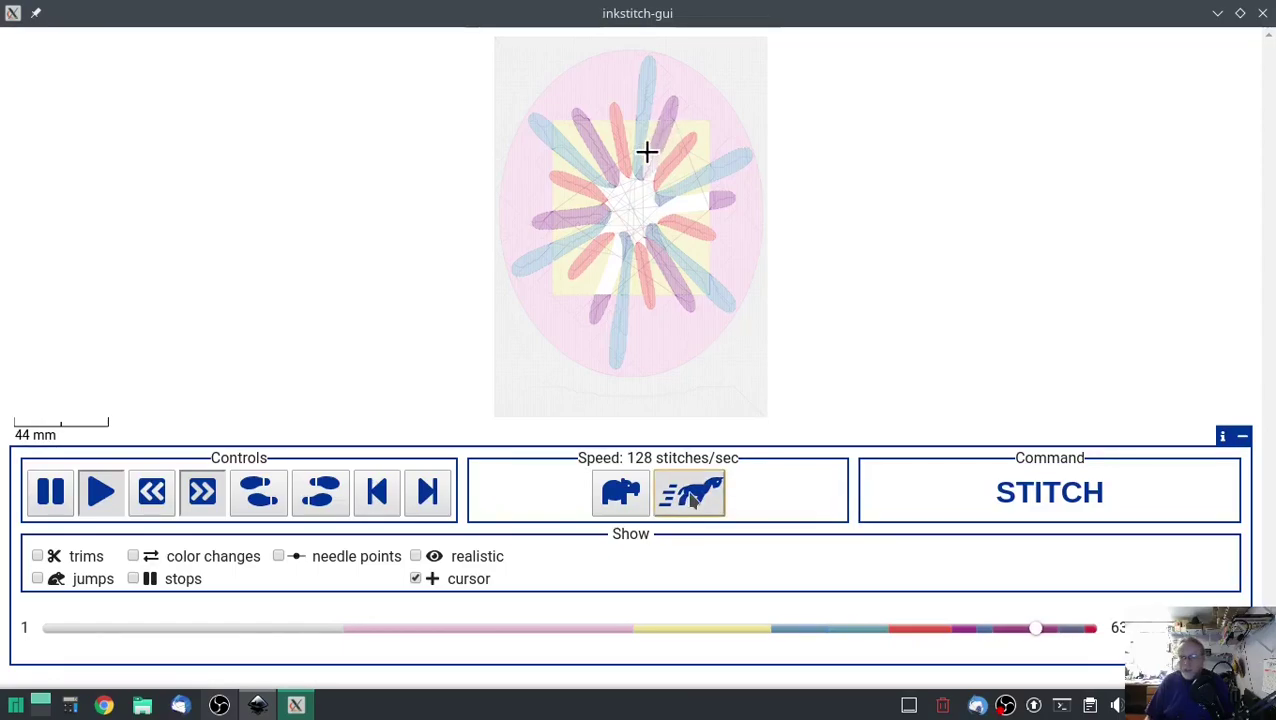
pyautogui.click(690, 497)
pyautogui.click(690, 497)
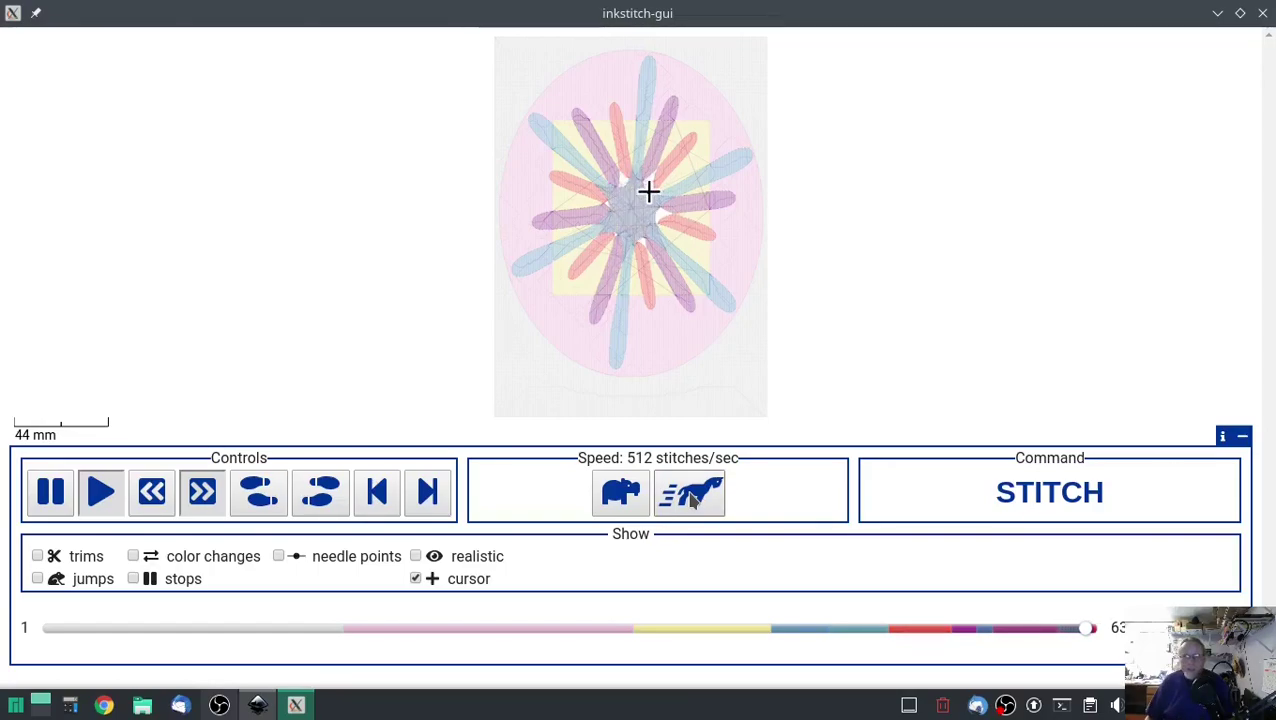
pyautogui.press('space')
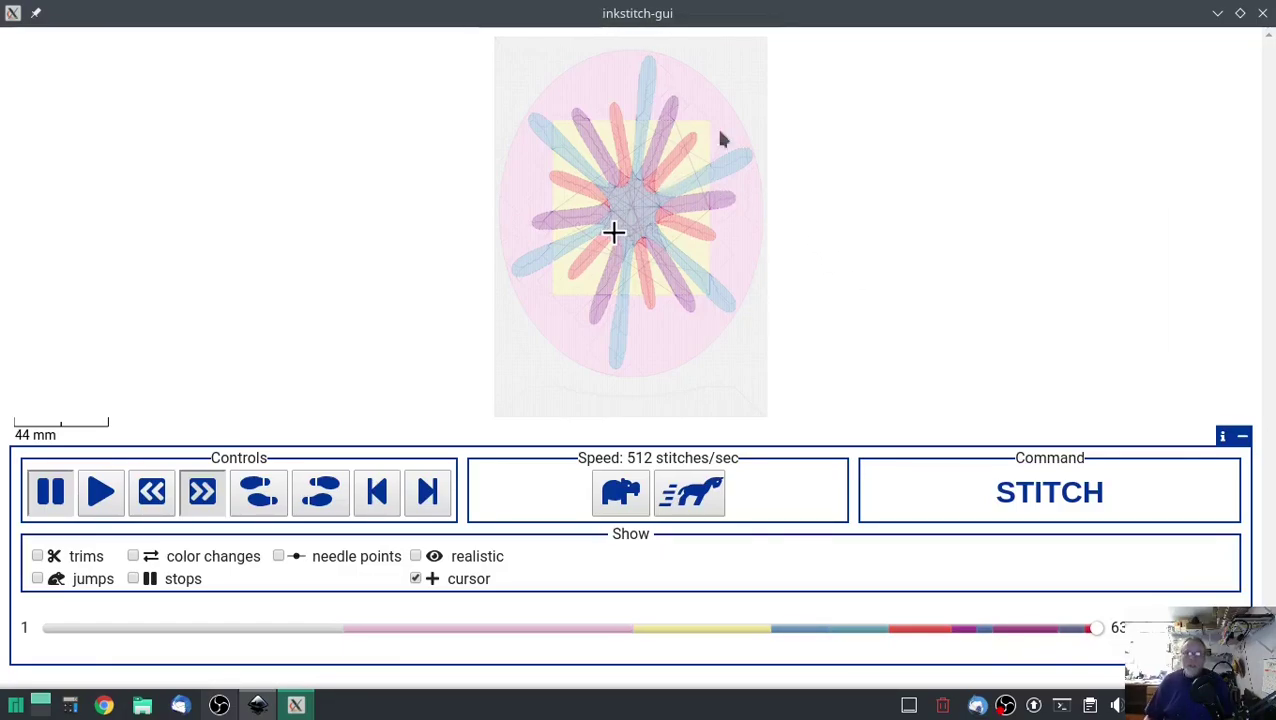
pyautogui.click(1262, 13)
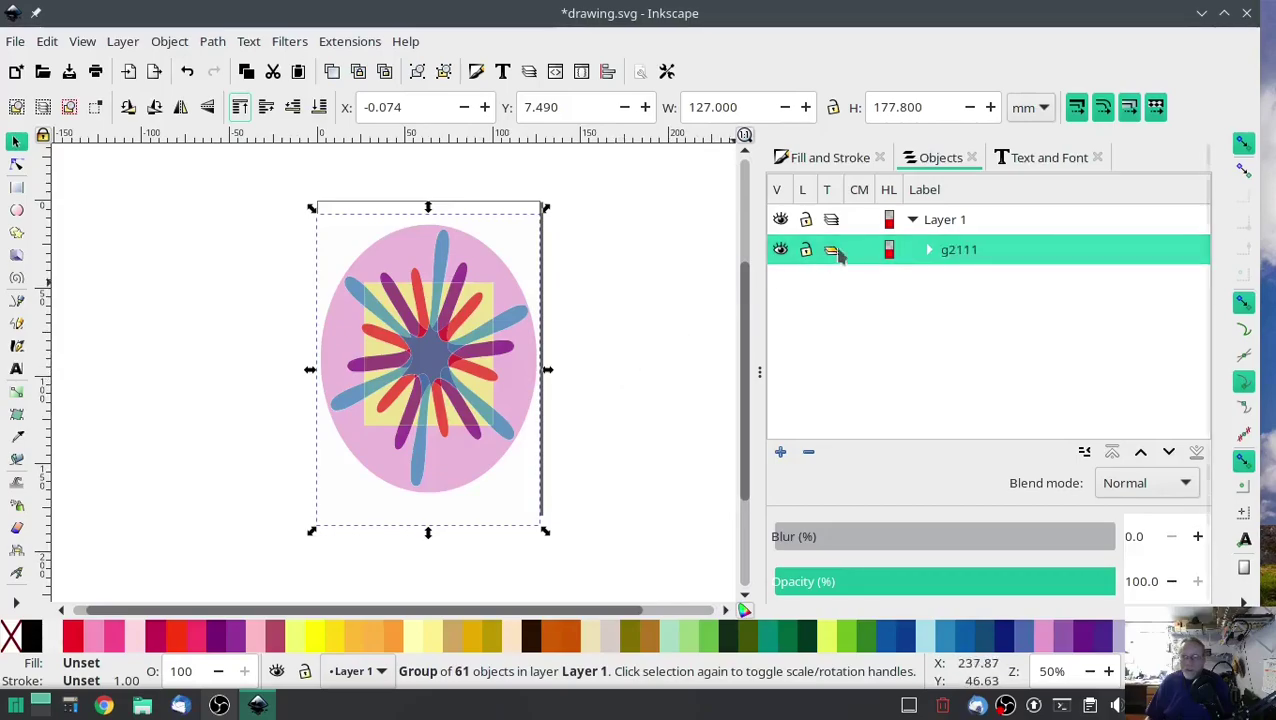
# - Inside g2111, select all paths with the bottom blue petal's fill and group the six blue petals
pyautogui.click(929, 250)
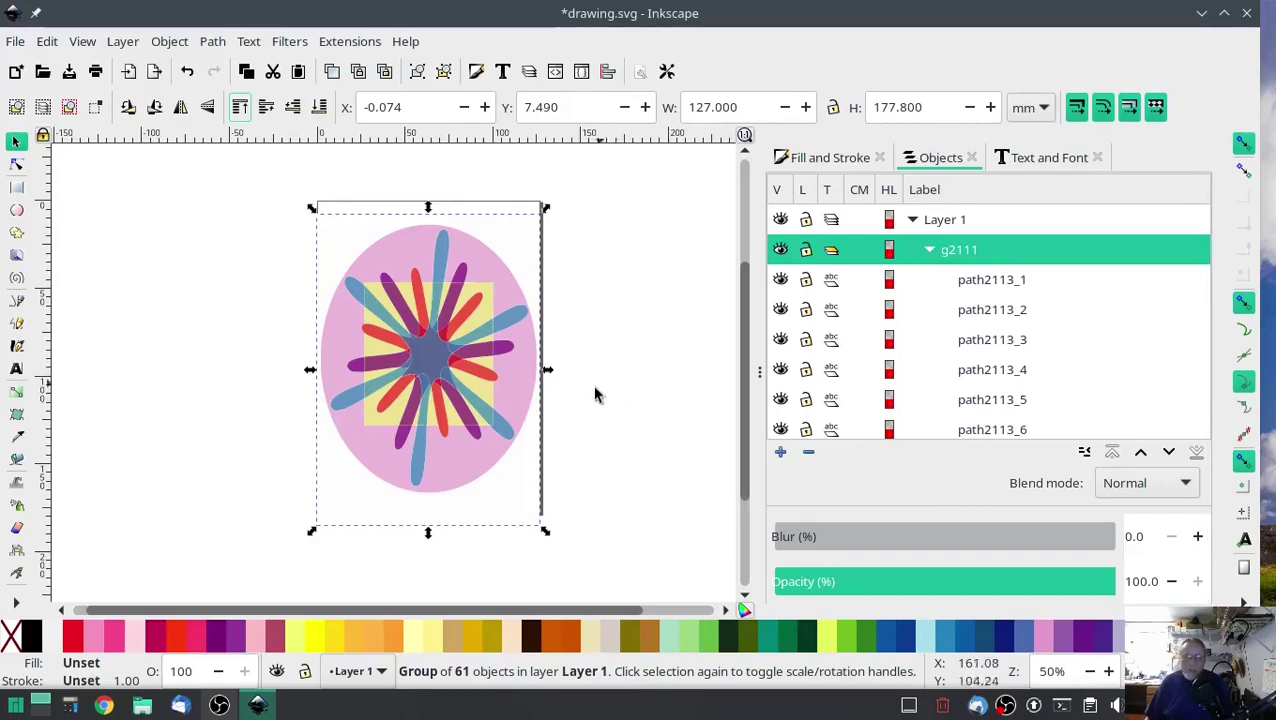
pyautogui.keyDown('ctrl'); pyautogui.click(420, 470); pyautogui.keyUp('ctrl')
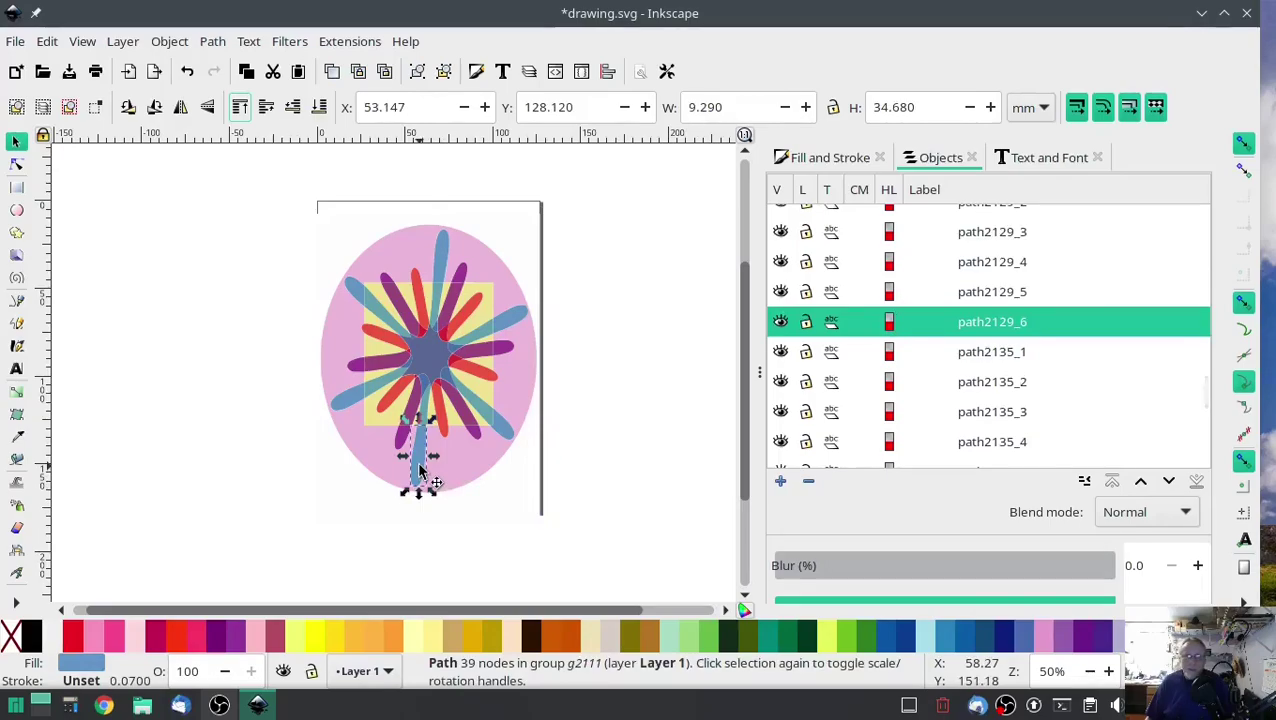
pyautogui.click(47, 42)
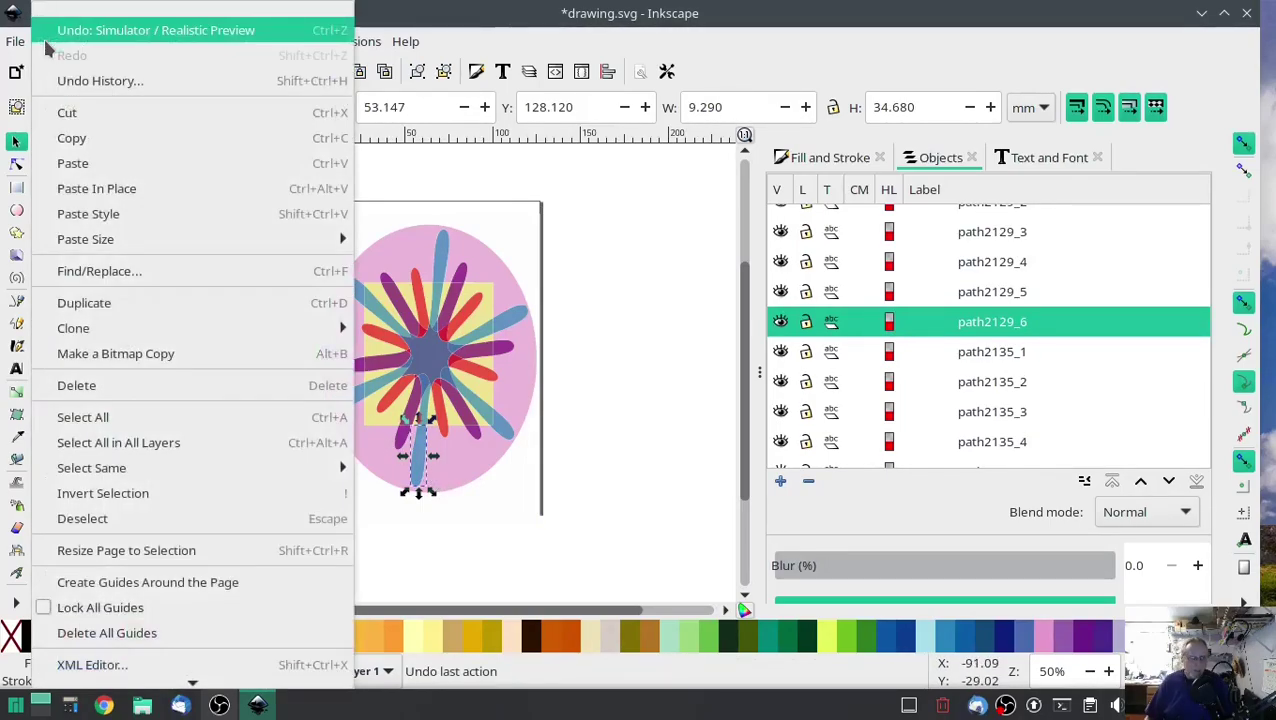
pyautogui.moveTo(165, 464)
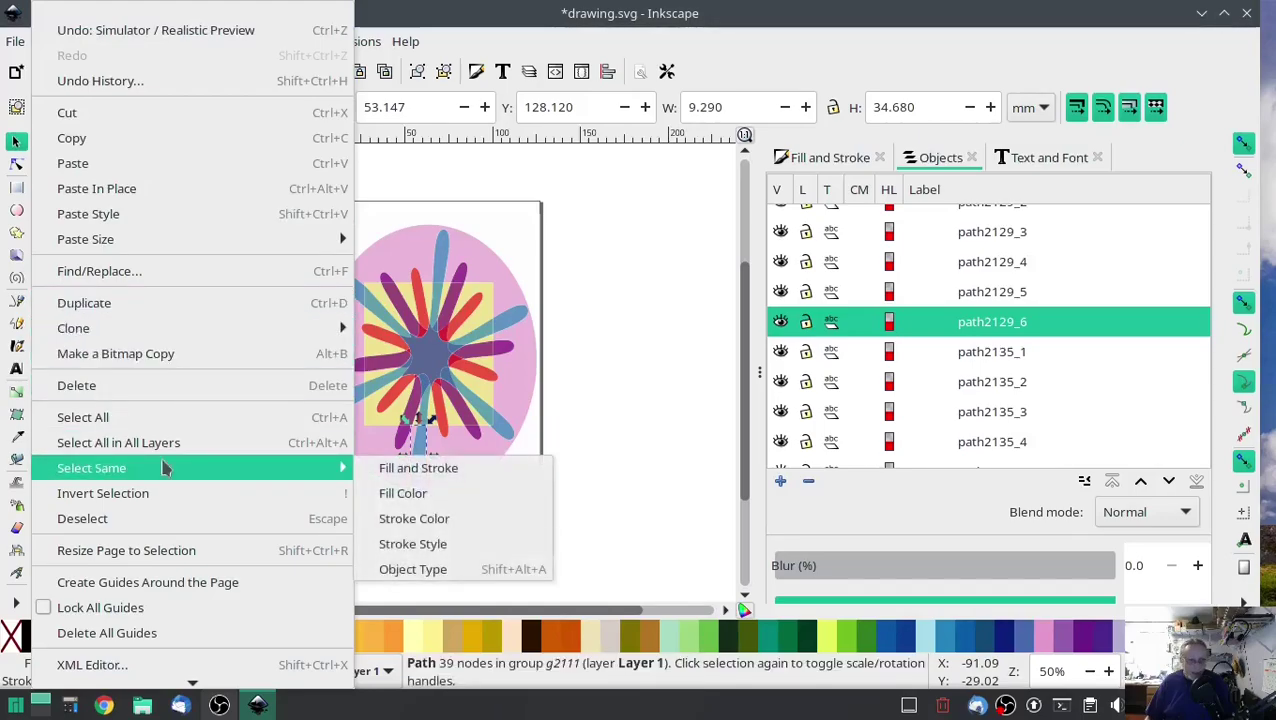
pyautogui.click(455, 494)
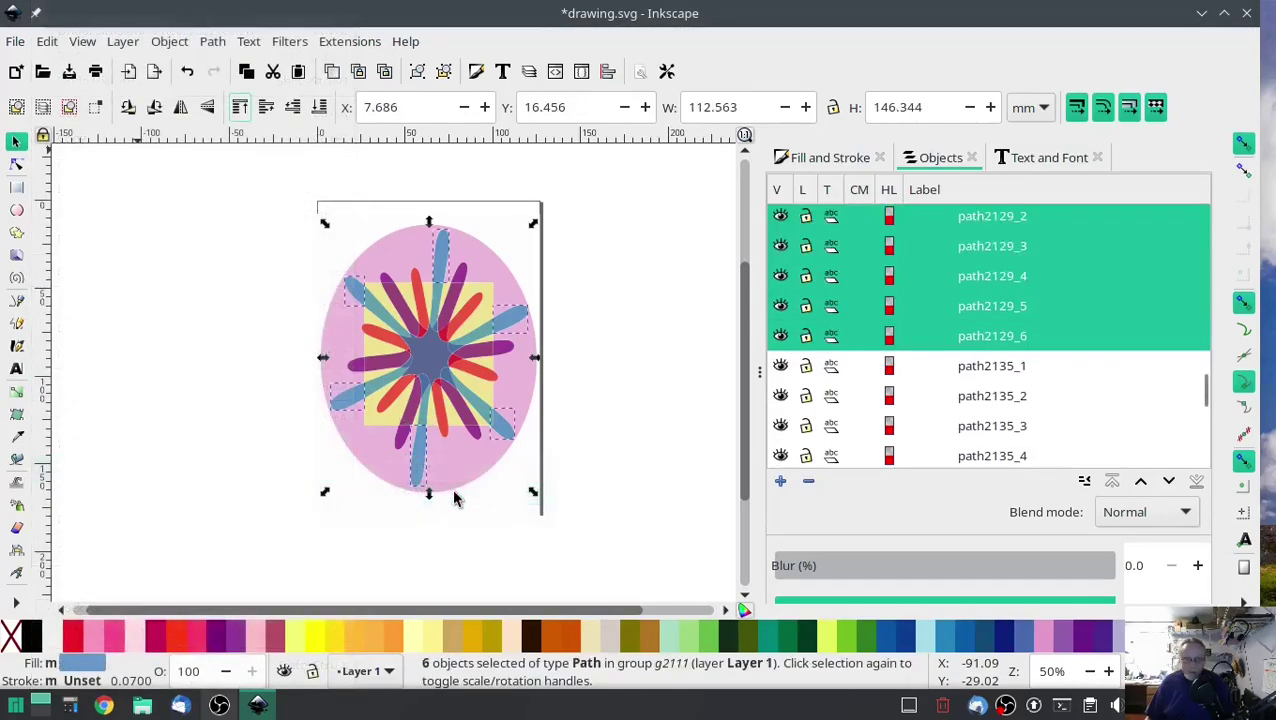
pyautogui.rightClick(960, 300)
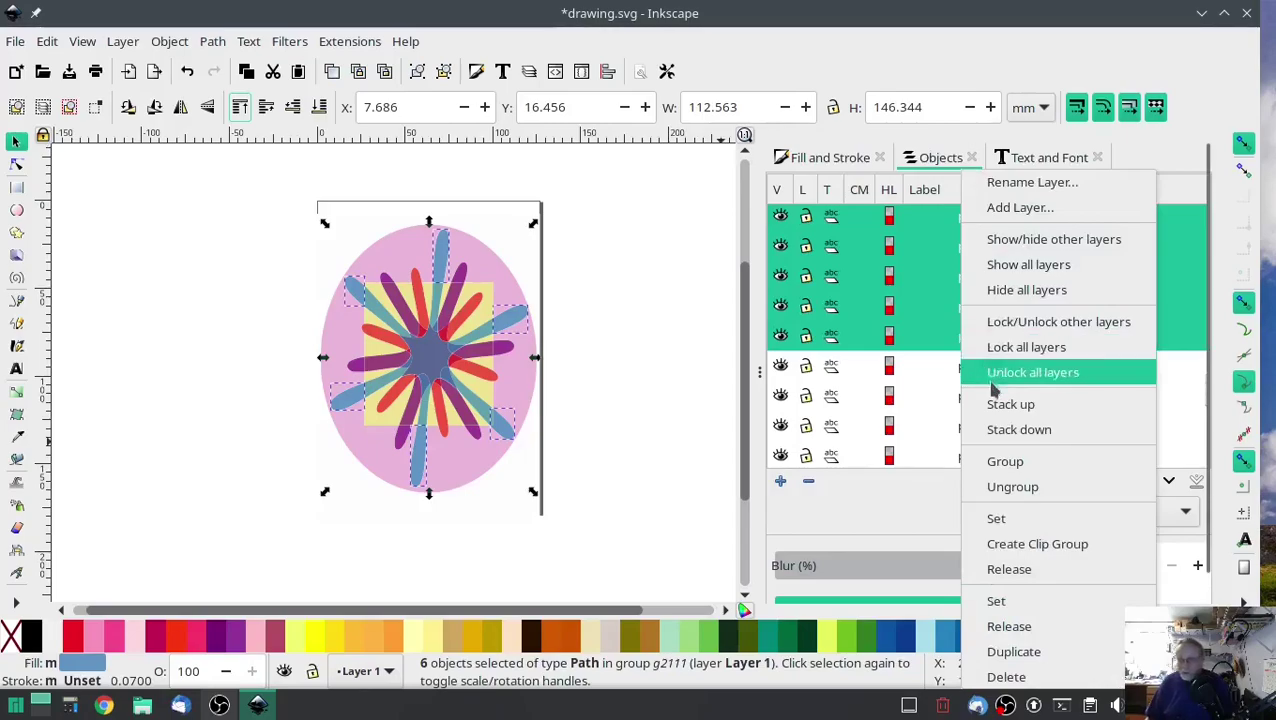
pyautogui.click(1025, 466)
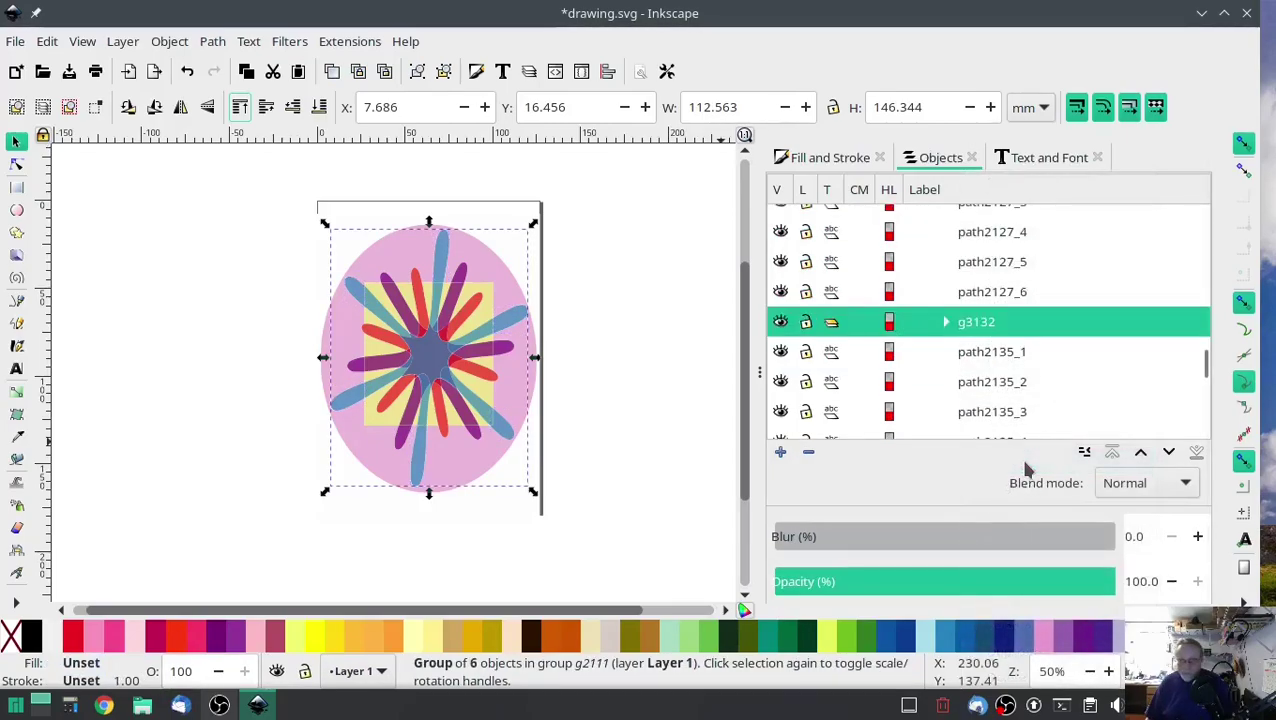
# - Group the sixteen pale yellow pieces that share path2135_1's fill and stroke
pyautogui.click(1005, 355)
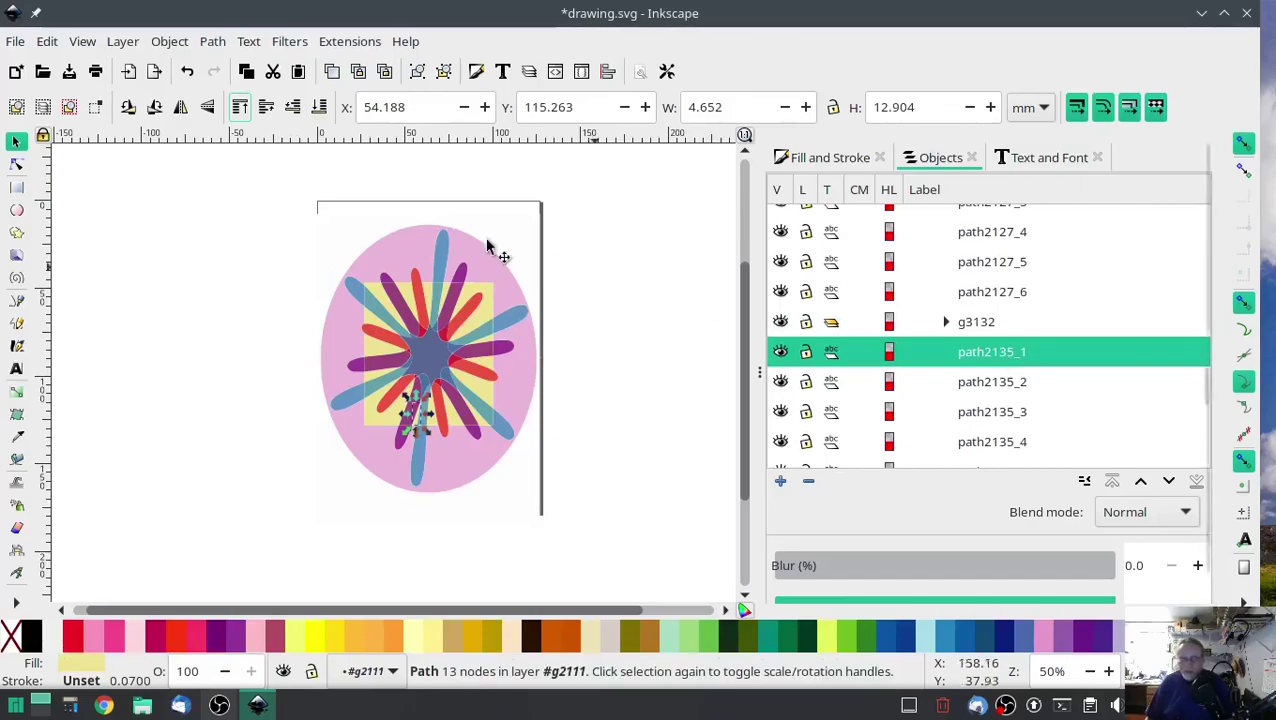
pyautogui.click(46, 41)
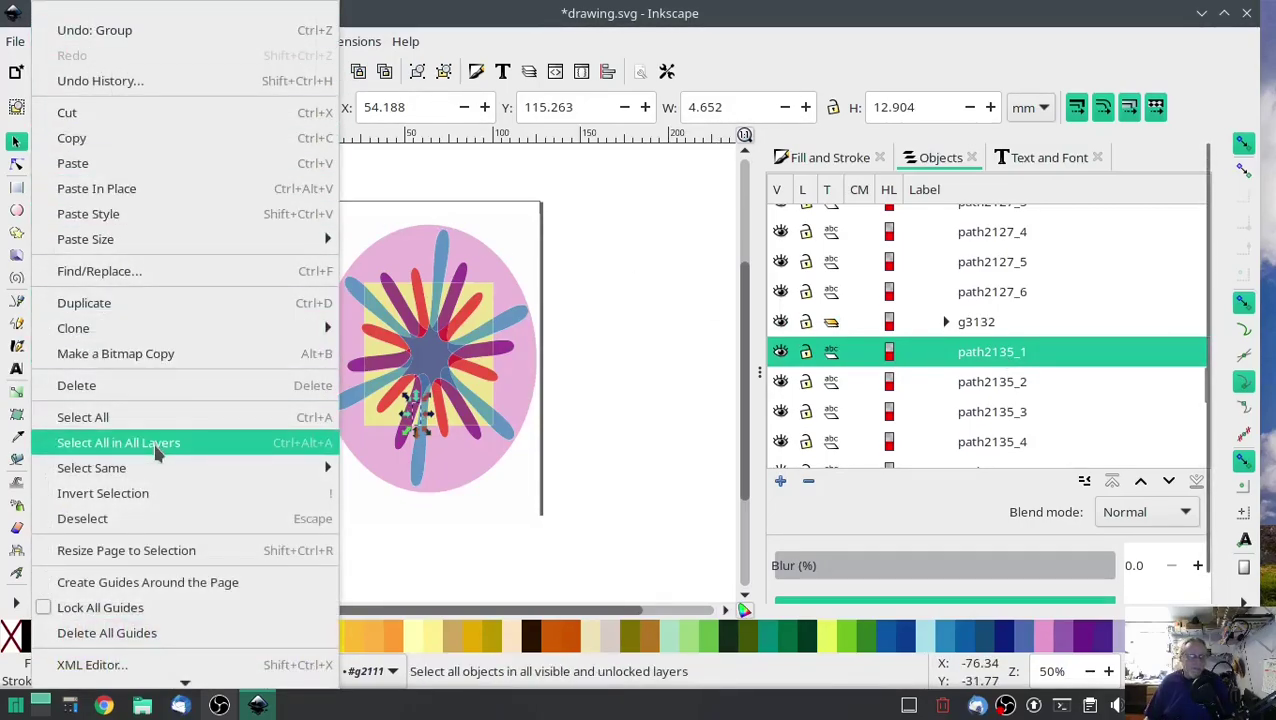
pyautogui.moveTo(165, 468)
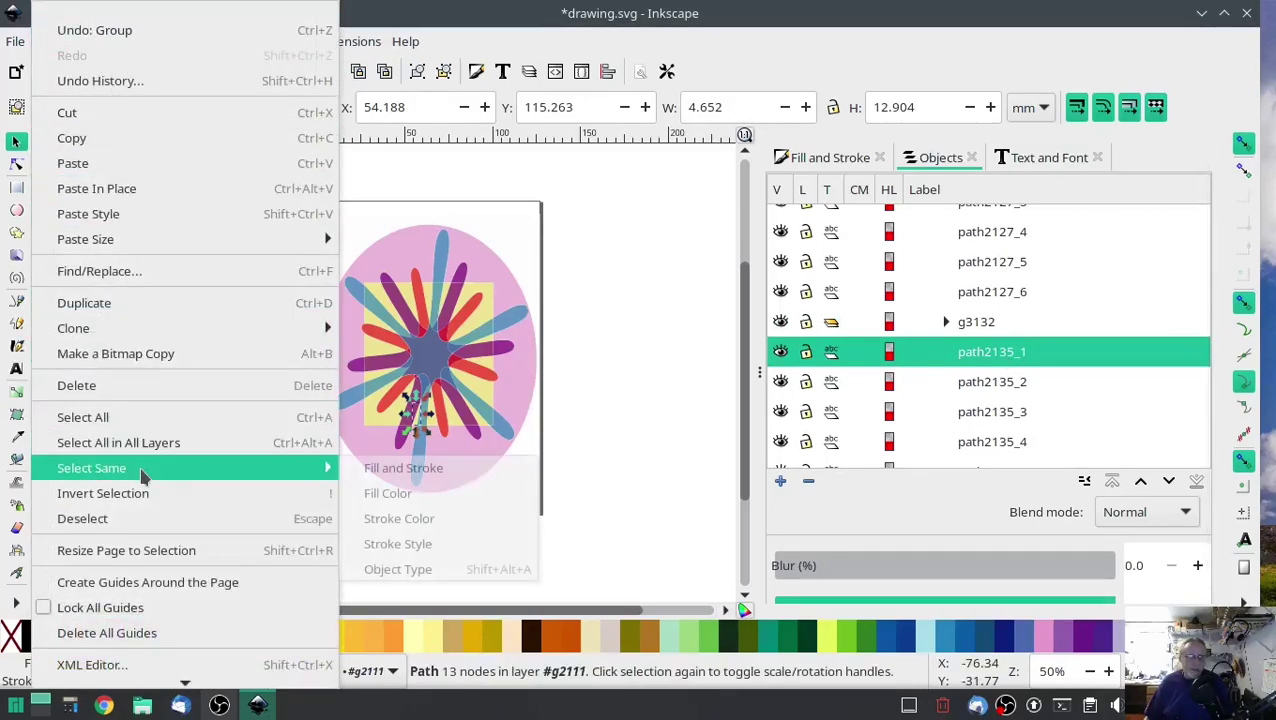
pyautogui.click(405, 470)
pyautogui.rightClick(1008, 375)
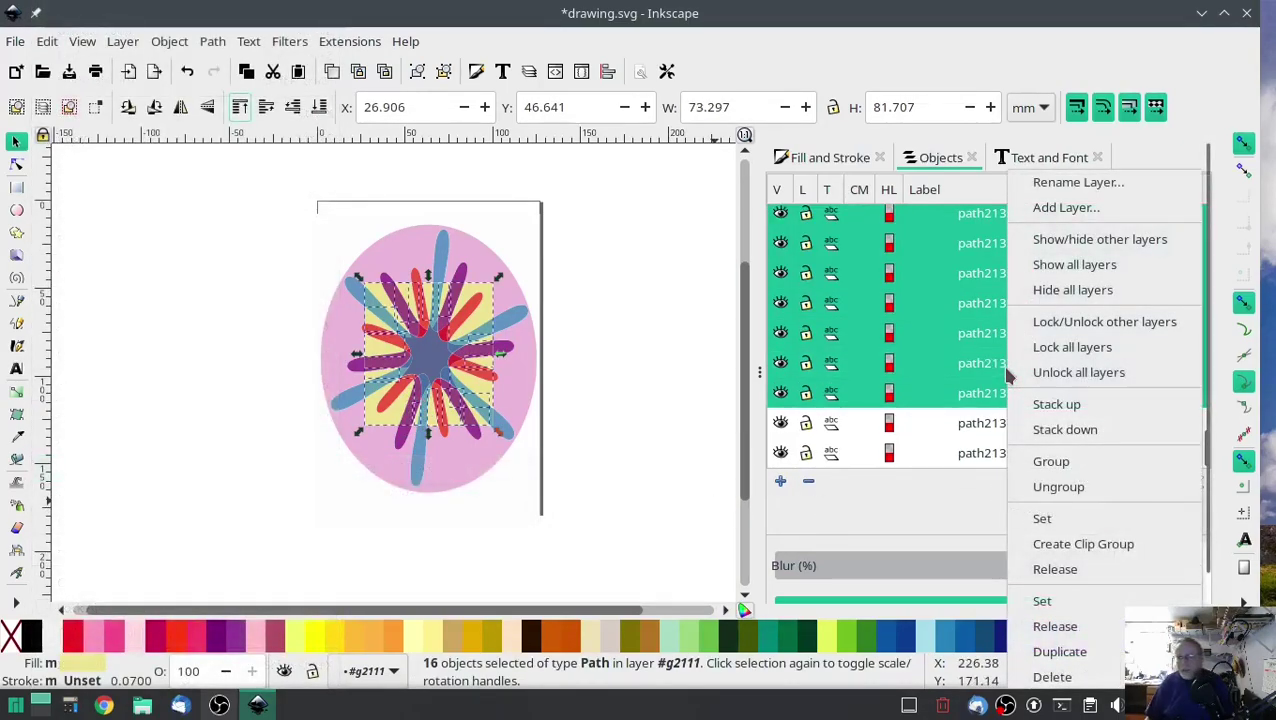
pyautogui.click(1053, 462)
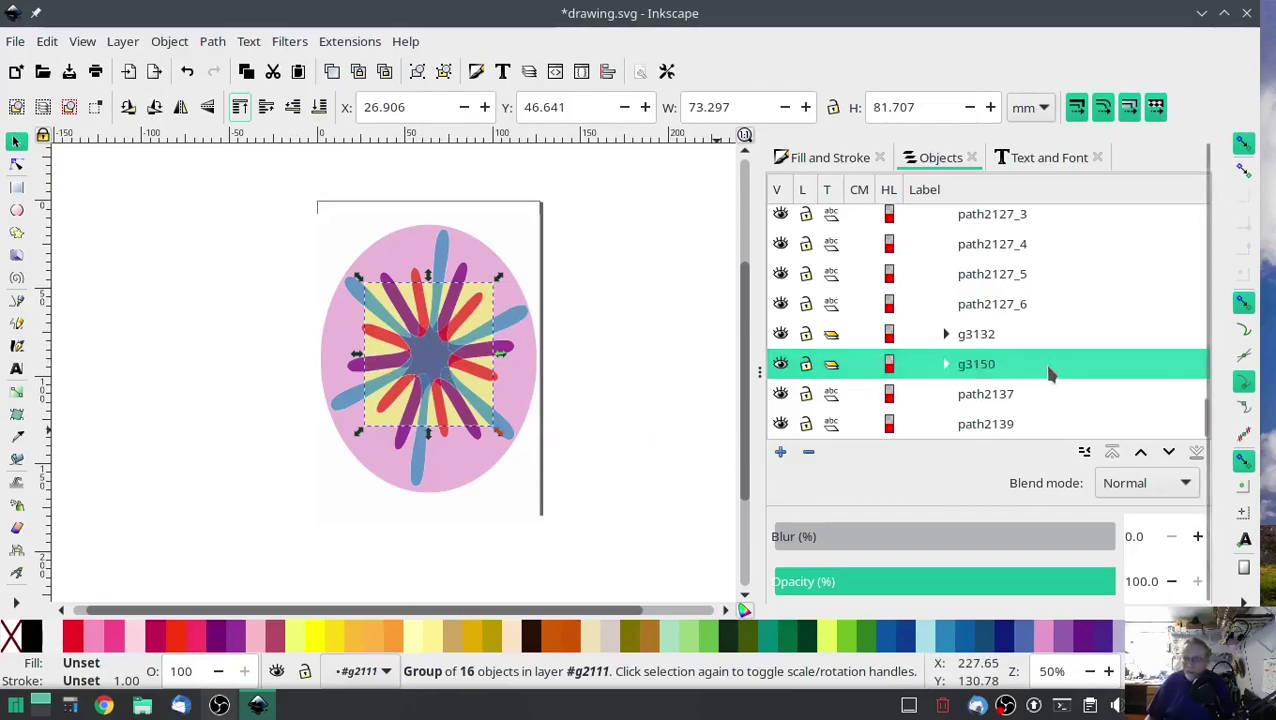
# - Toggle visibility of path2137 and path2139 to identify the pink ellipse and the white background rectangle
pyautogui.click(996, 395)
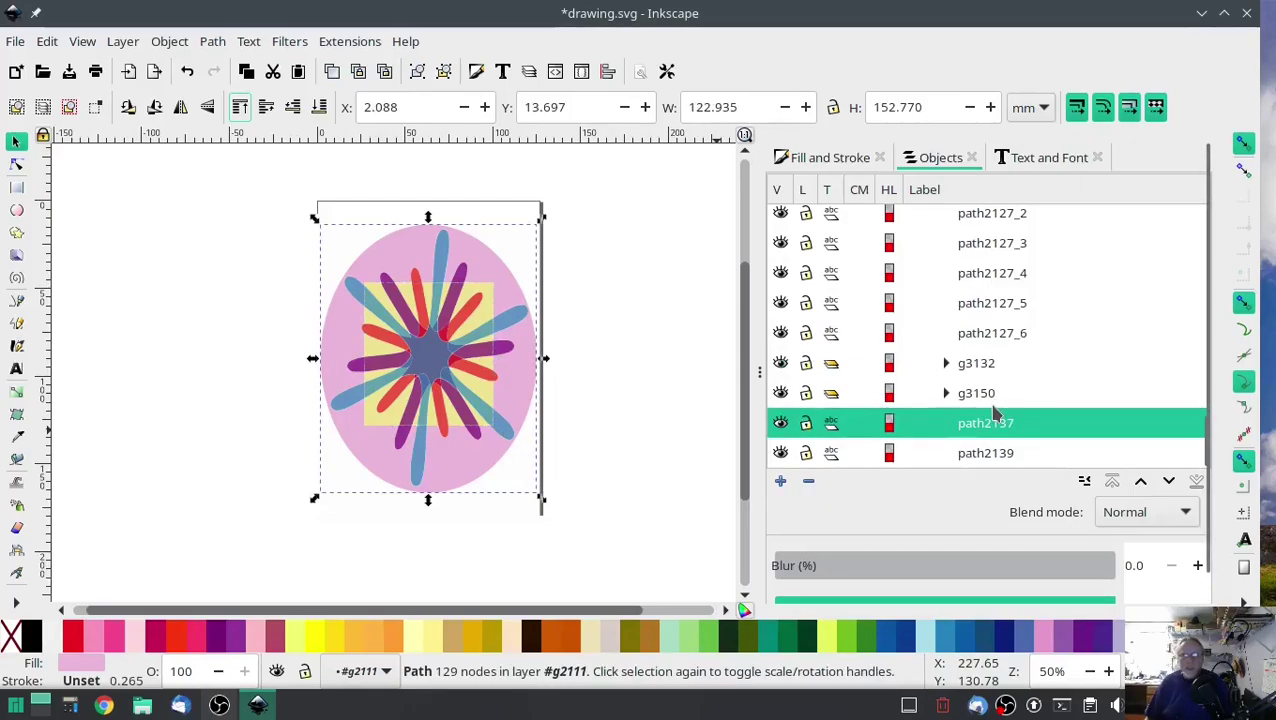
pyautogui.click(980, 459)
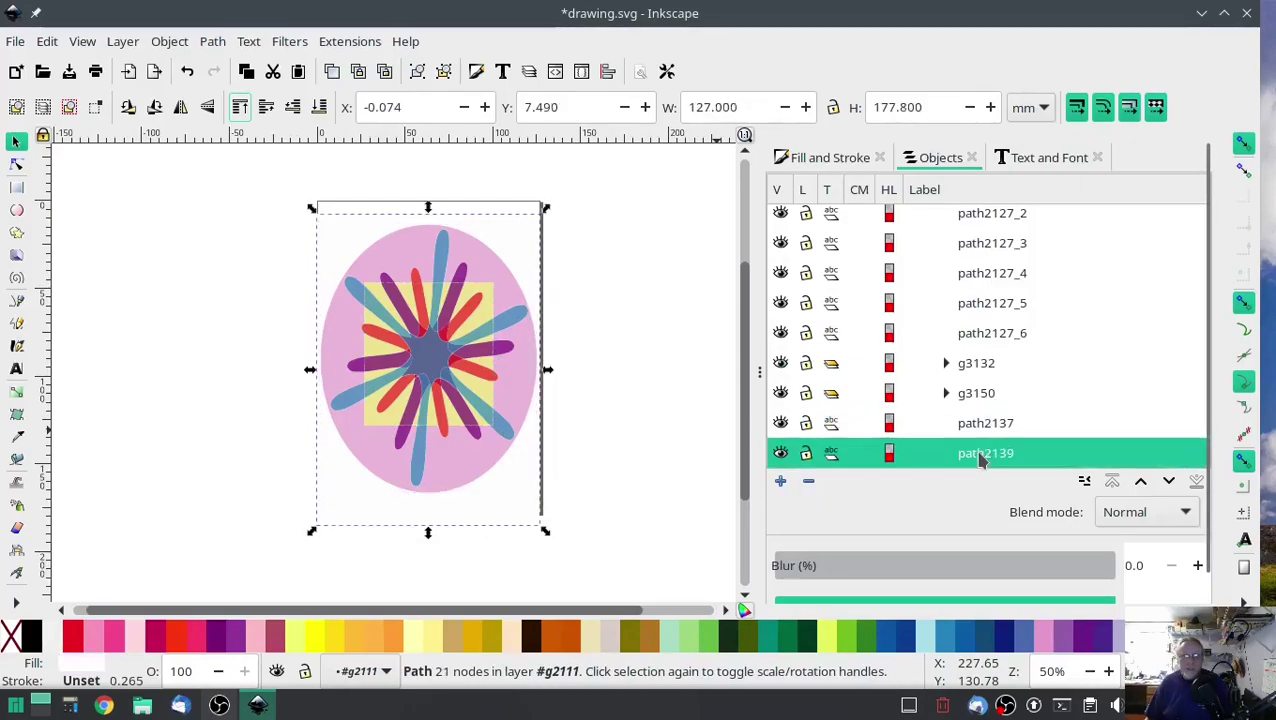
pyautogui.click(986, 425)
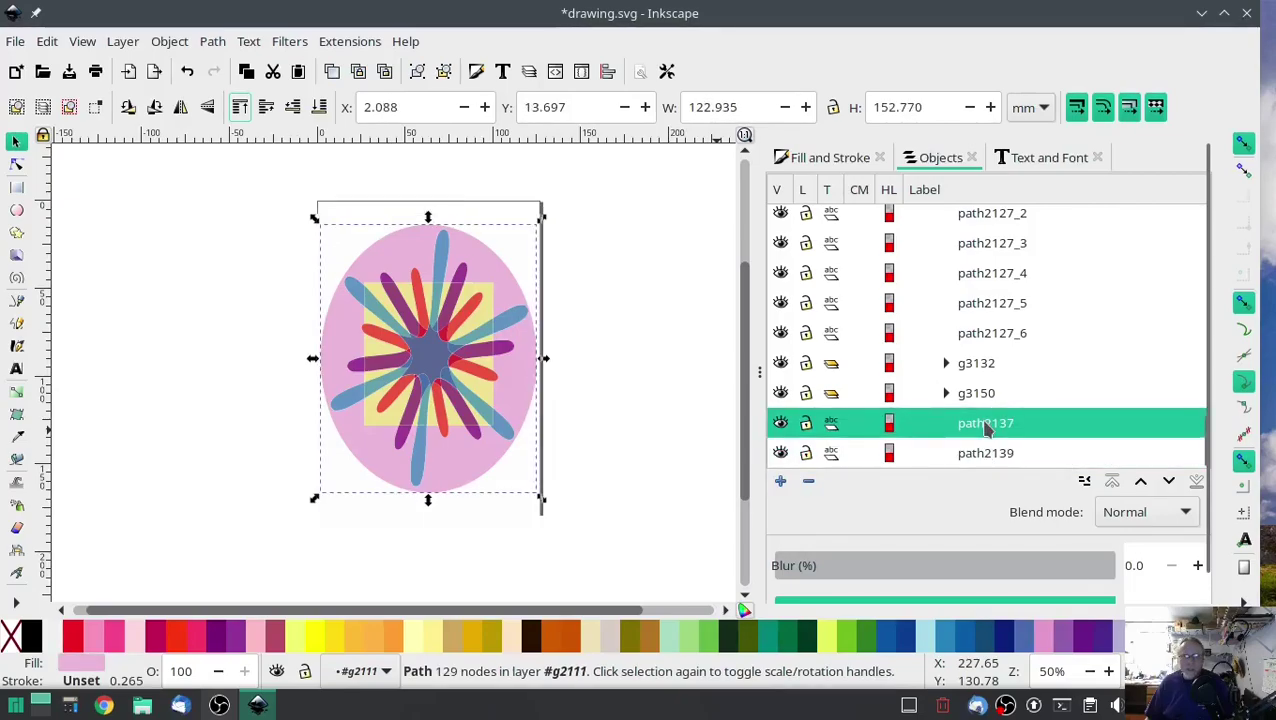
pyautogui.click(780, 423)
pyautogui.click(780, 423)
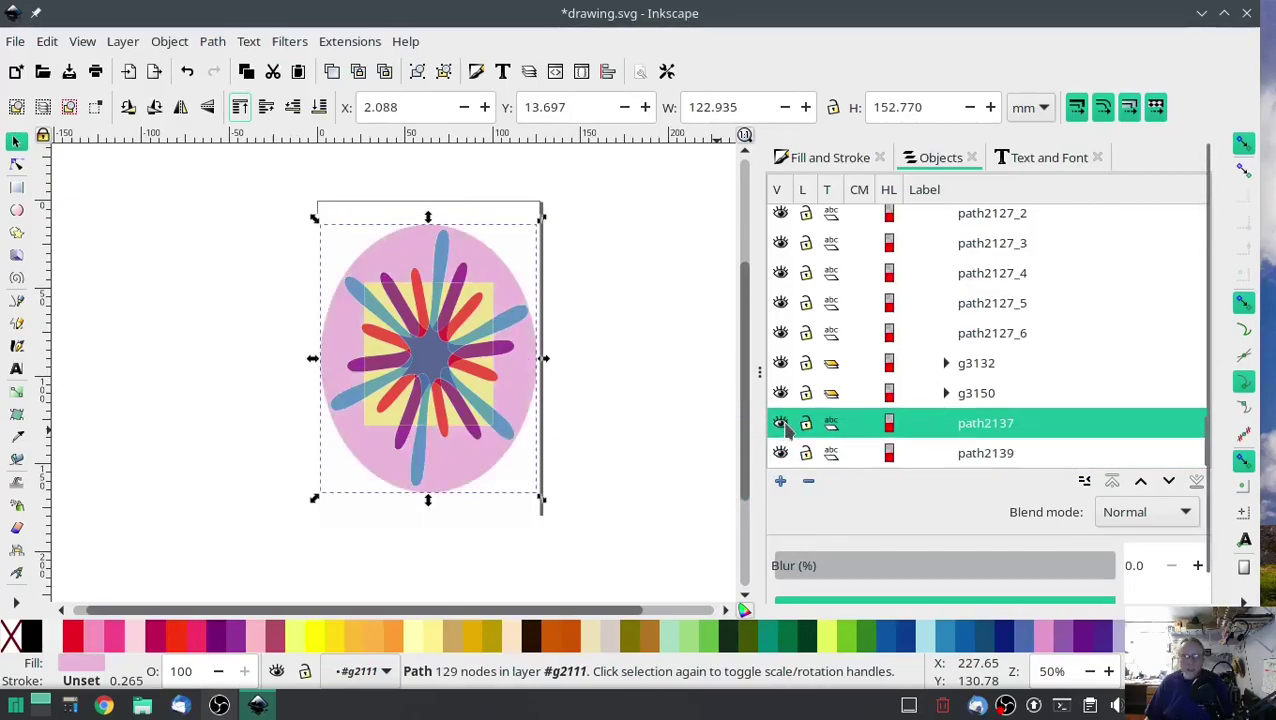
pyautogui.click(975, 452)
pyautogui.click(781, 454)
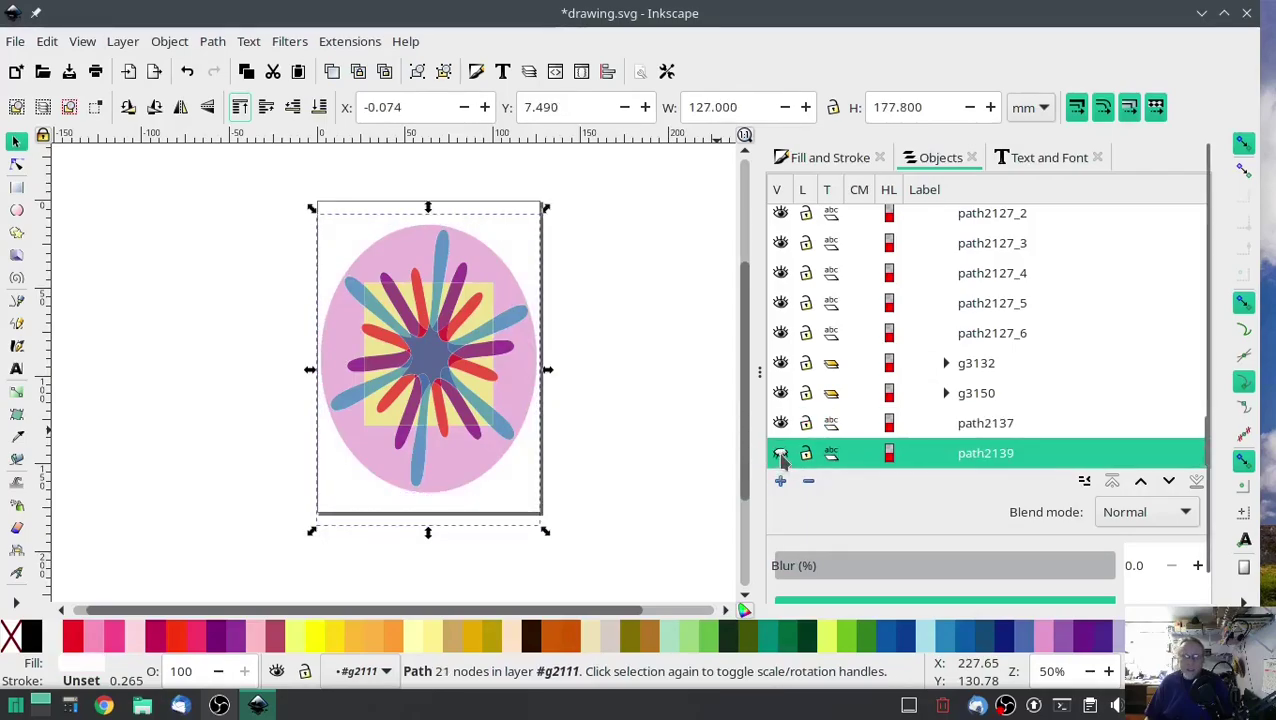
pyautogui.click(781, 454)
pyautogui.click(781, 454)
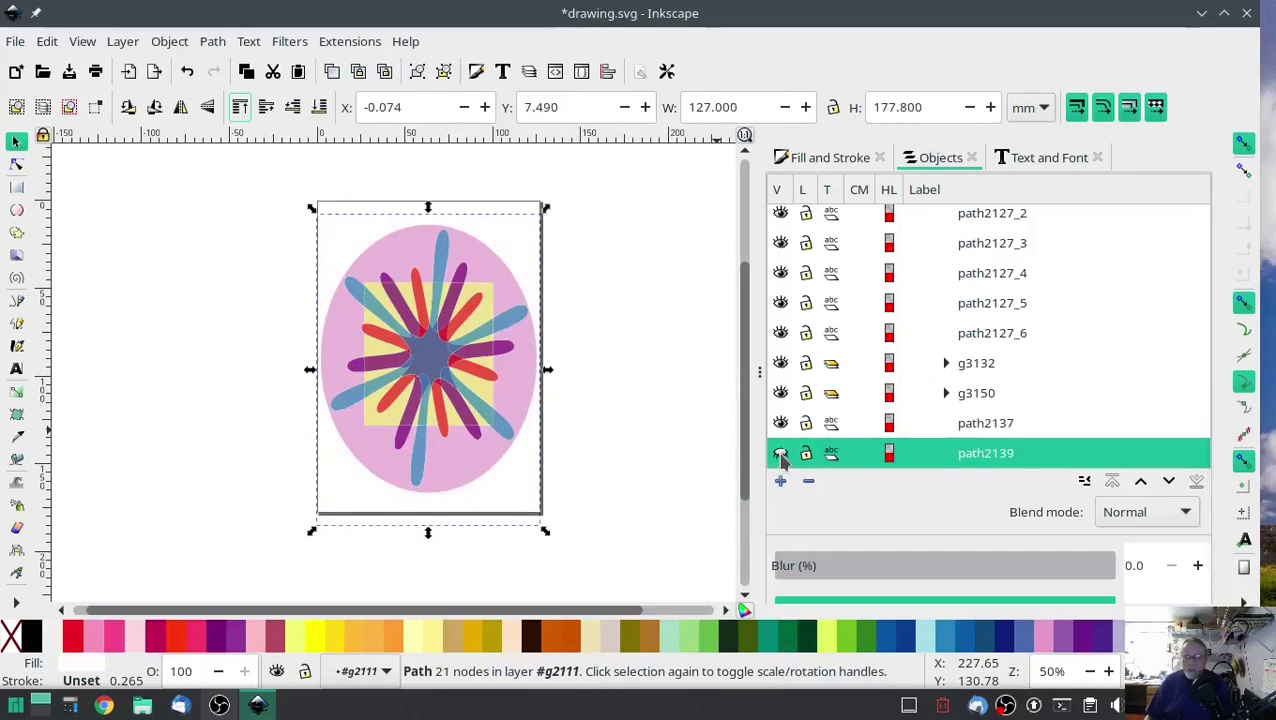
pyautogui.click(781, 454)
pyautogui.click(781, 454)
# - Delete the white background rectangle path2139 from the Objects panel
pyautogui.rightClick(985, 457)
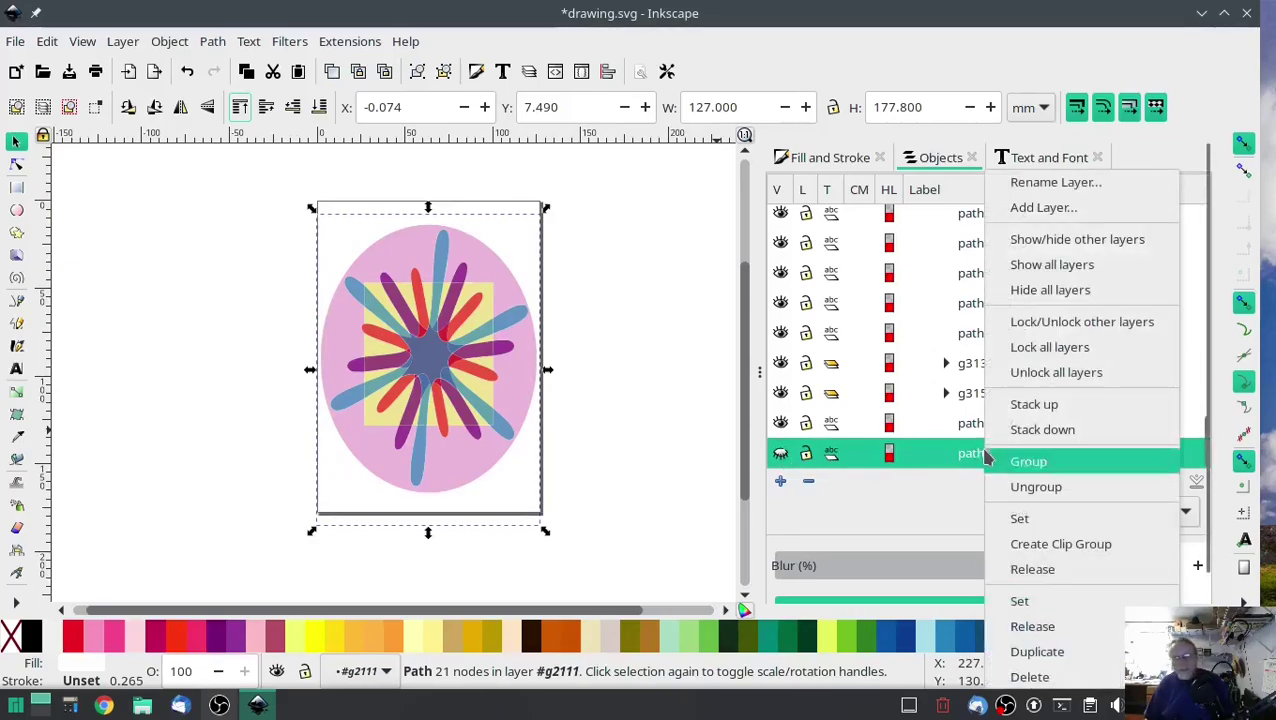
pyautogui.click(1033, 676)
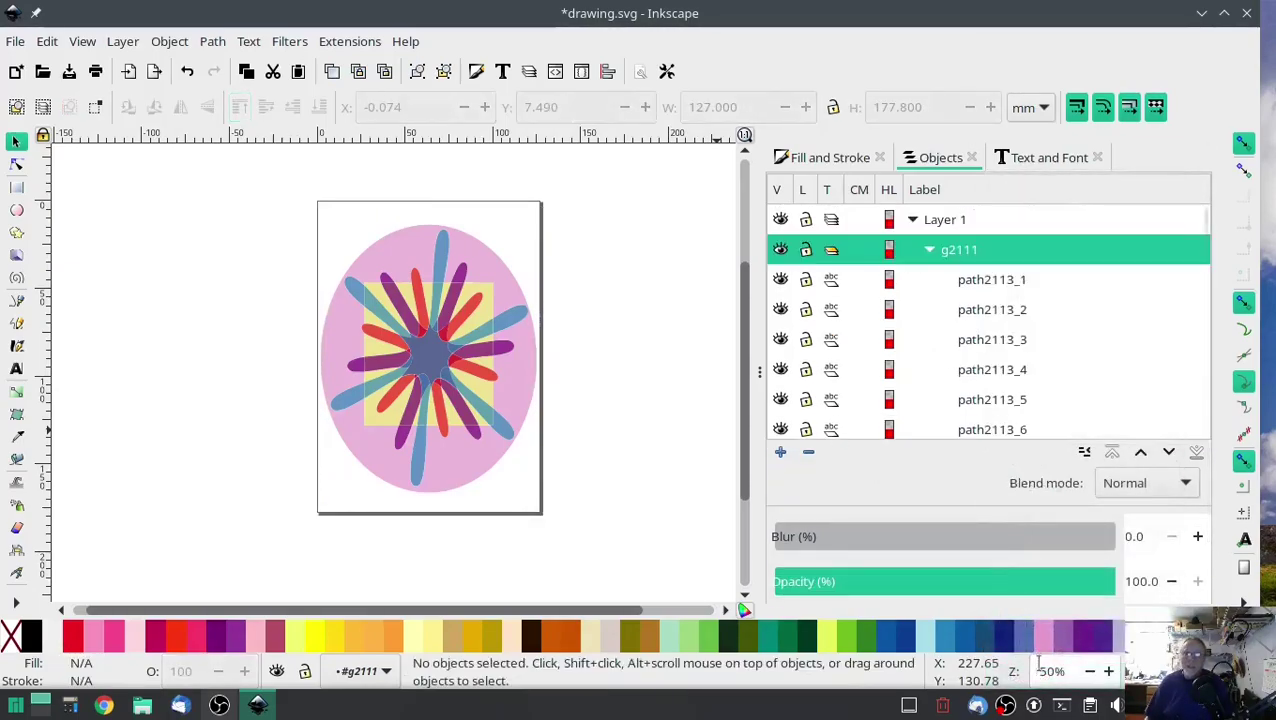
pyautogui.scroll(-3, 1036, 366)
pyautogui.scroll(-5, 1038, 371)
# - Group the six paths sharing petal path2127_6's fill colour
pyautogui.click(997, 427)
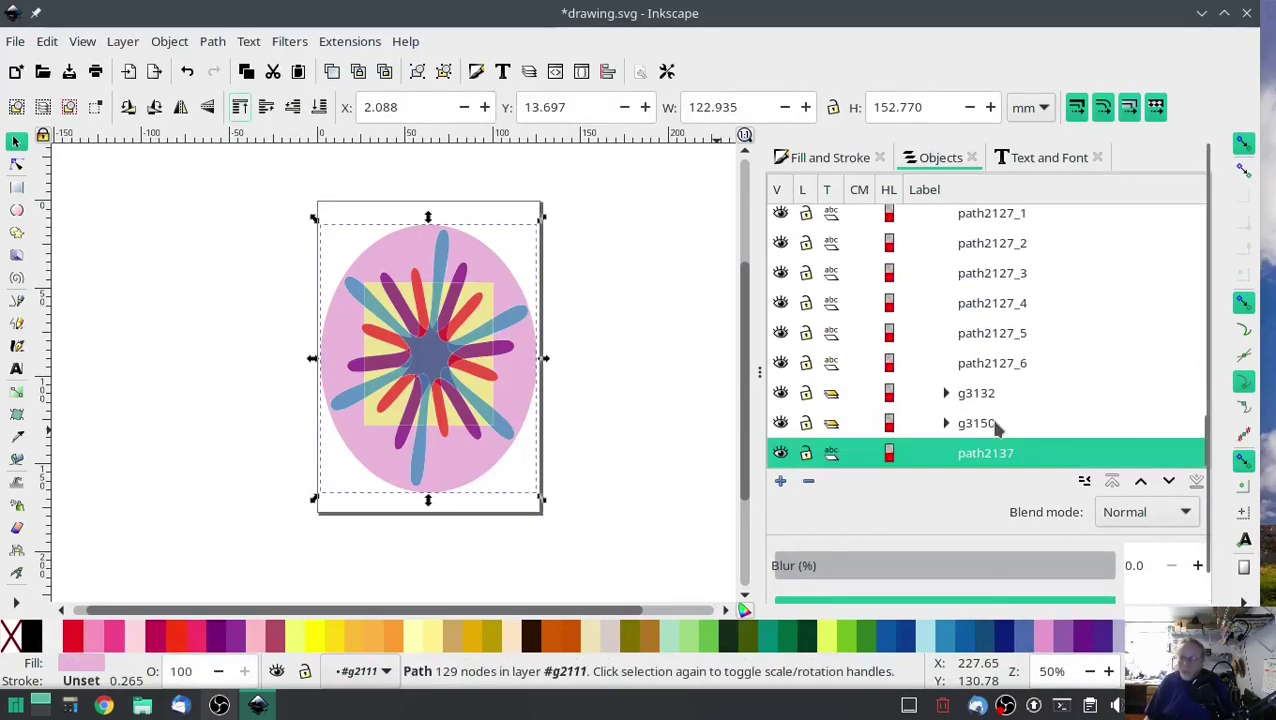
pyautogui.click(1016, 363)
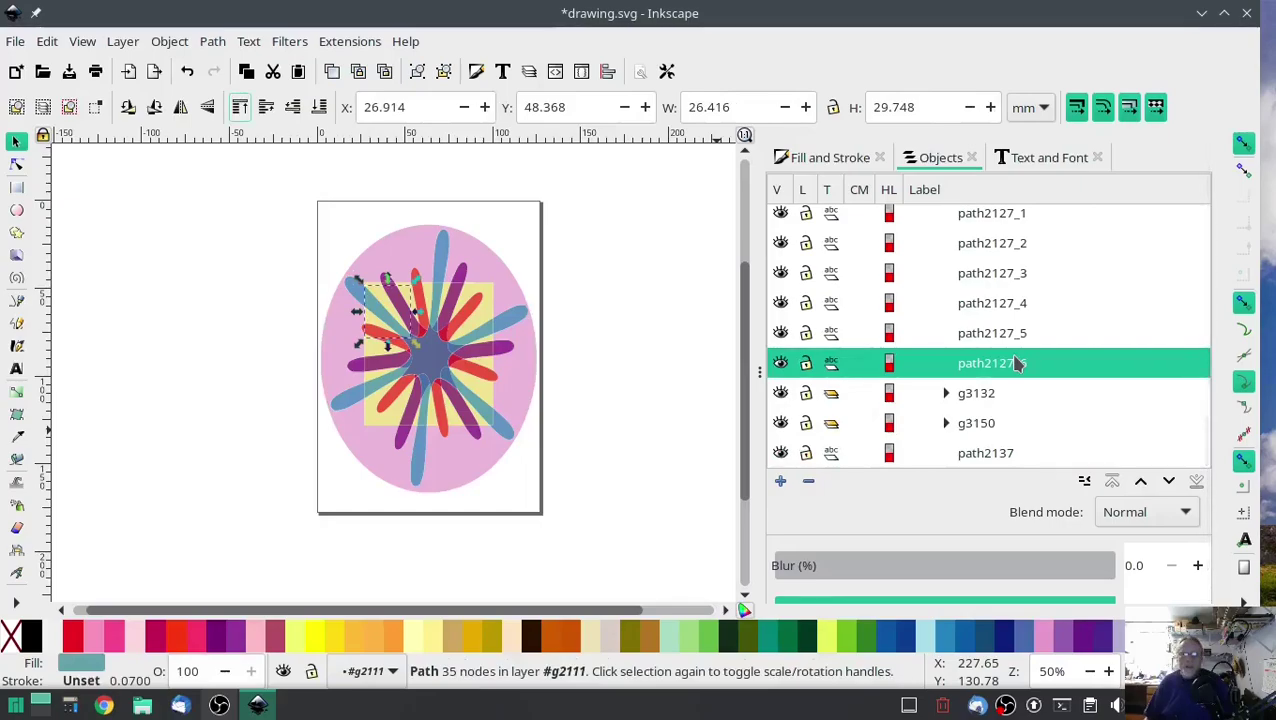
pyautogui.click(44, 41)
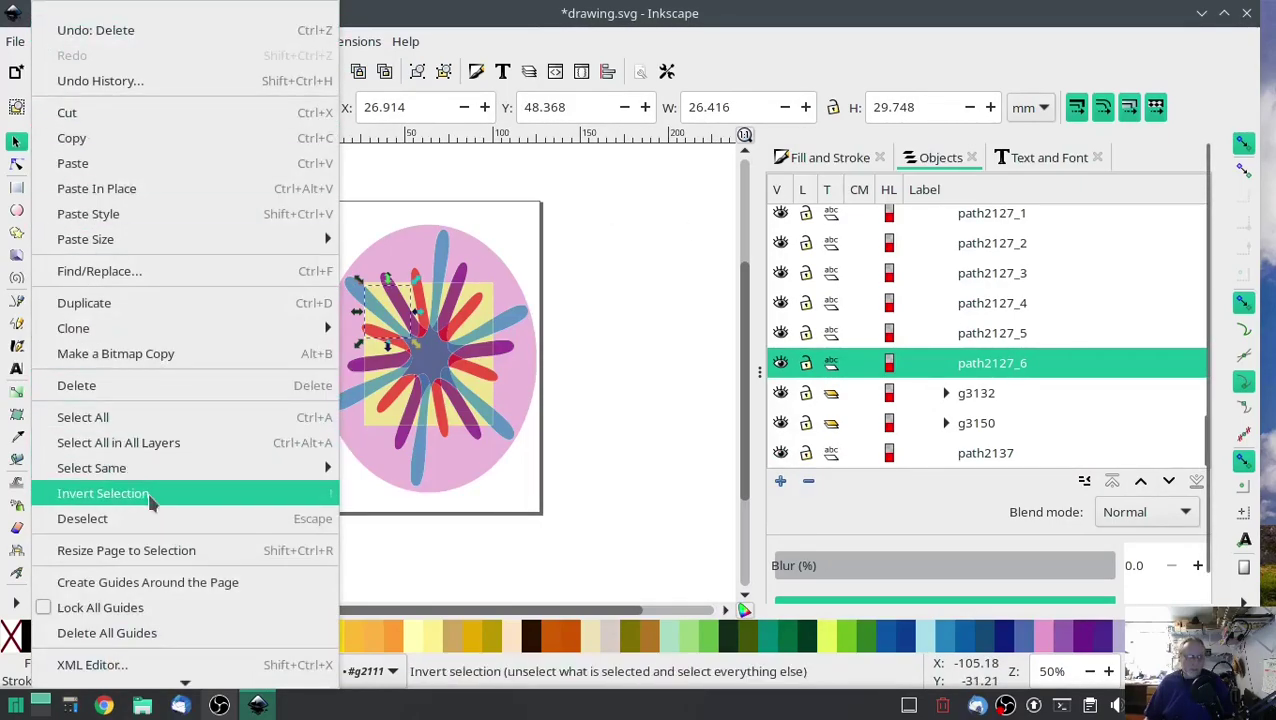
pyautogui.moveTo(157, 470)
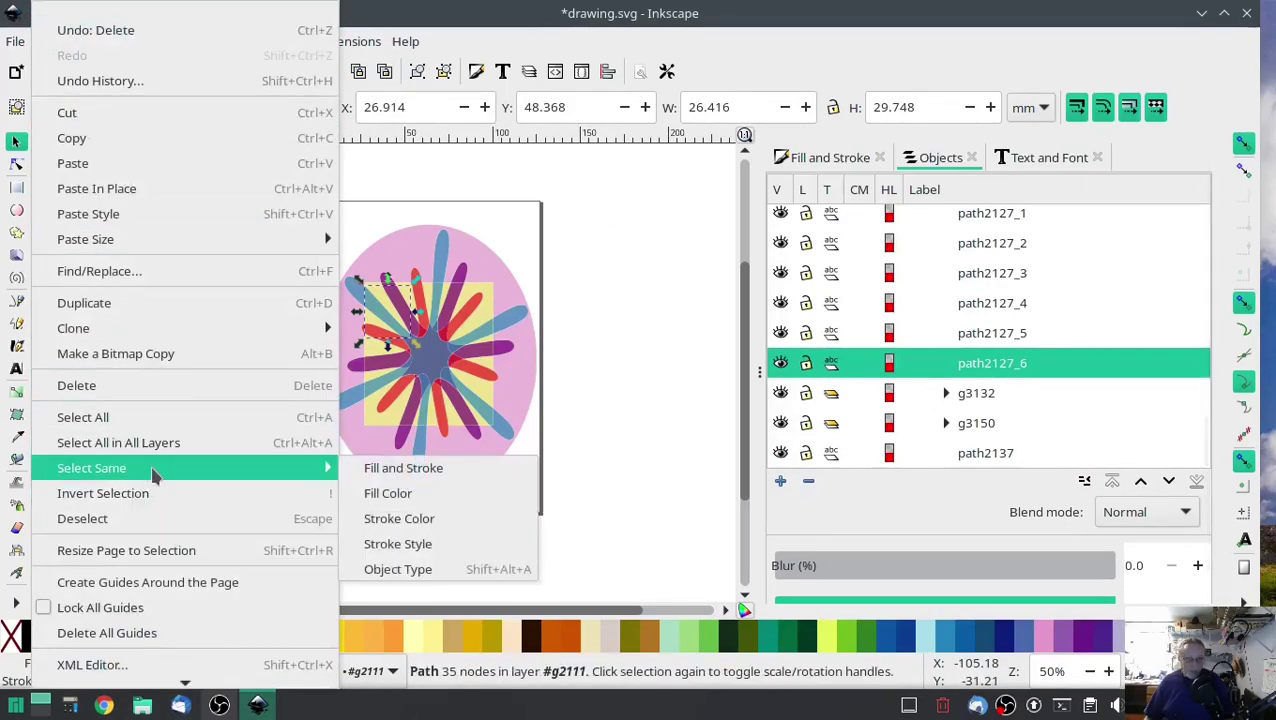
pyautogui.click(406, 494)
pyautogui.rightClick(1012, 333)
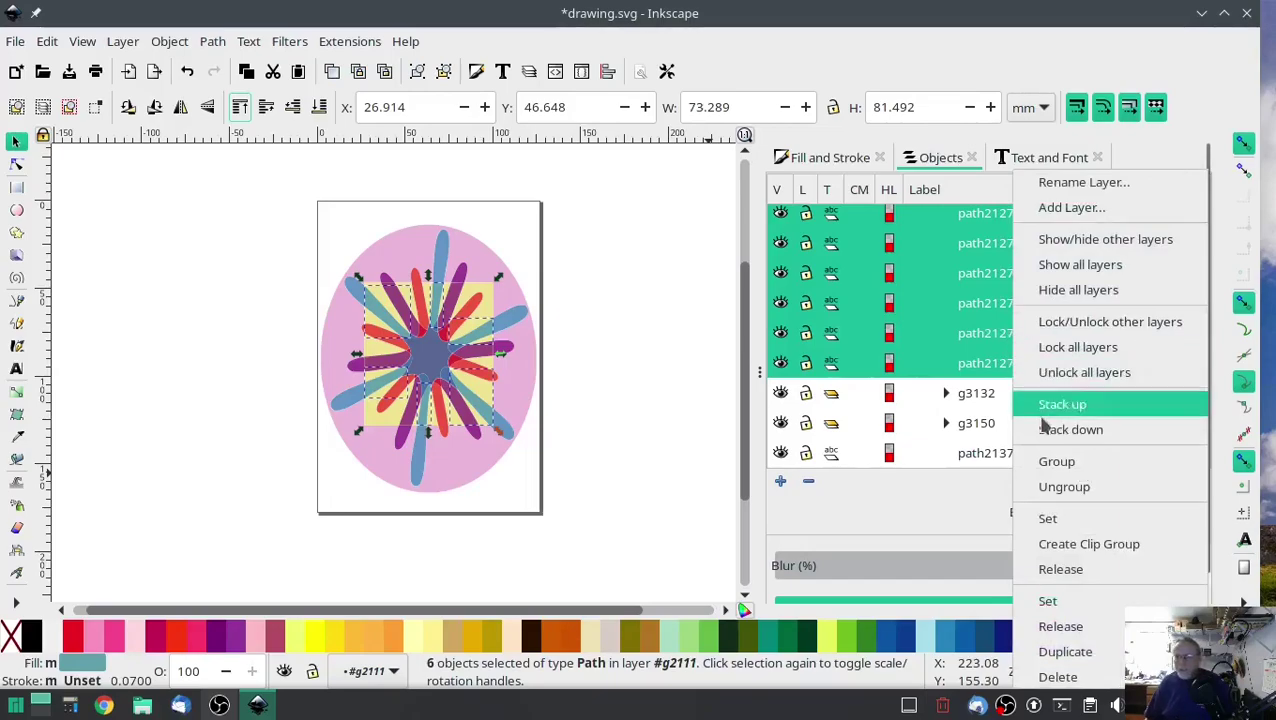
pyautogui.click(1058, 461)
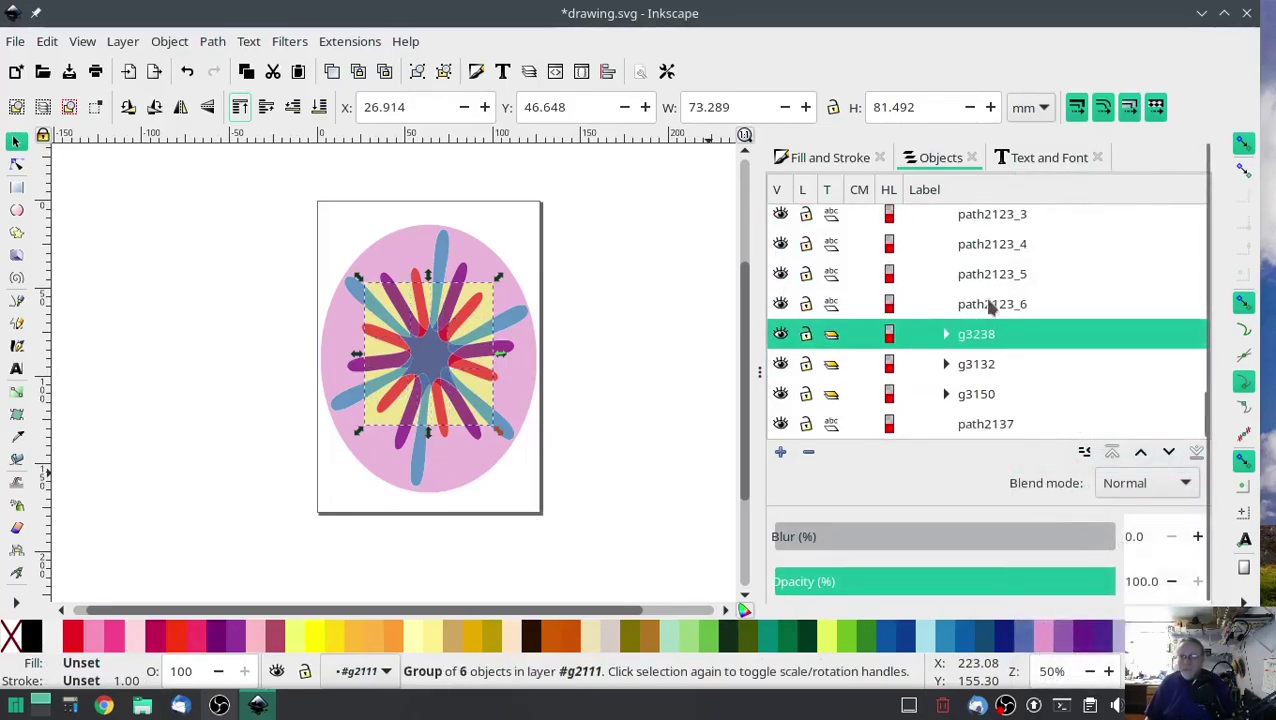
# - Group the six paths sharing petal path2123_6's fill colour
pyautogui.click(990, 304)
pyautogui.click(47, 41)
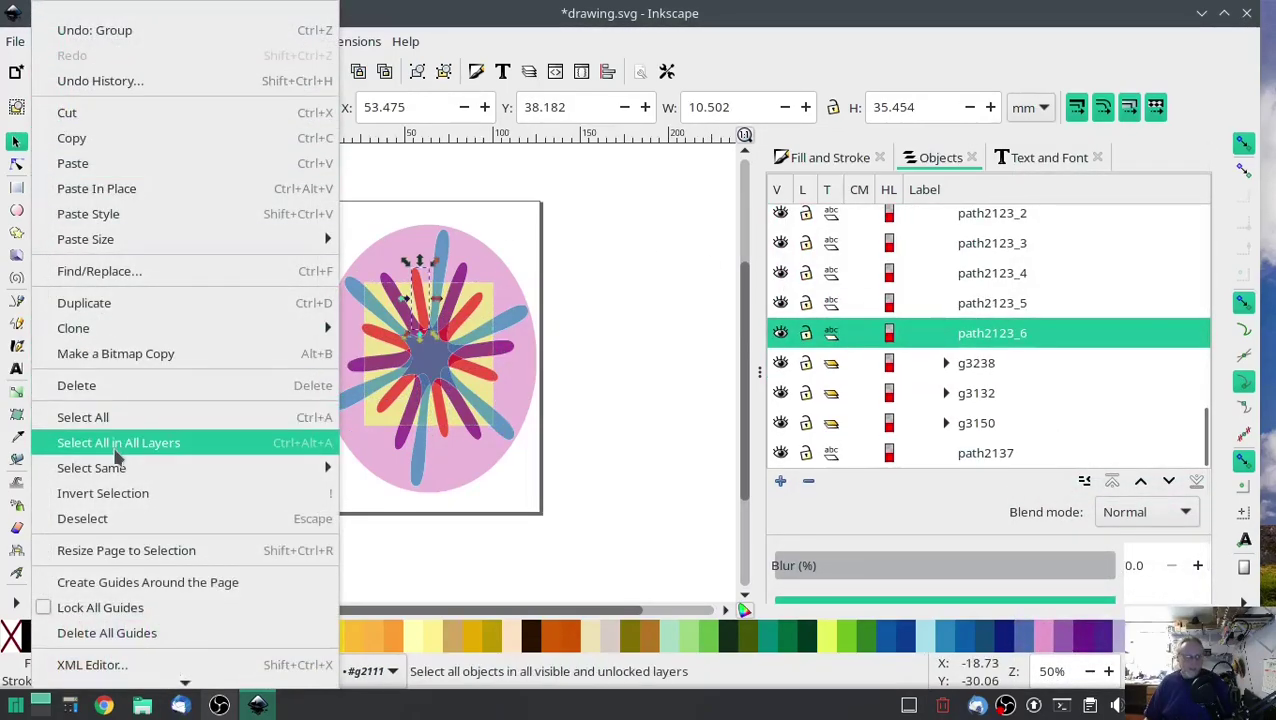
pyautogui.moveTo(160, 470)
pyautogui.click(425, 494)
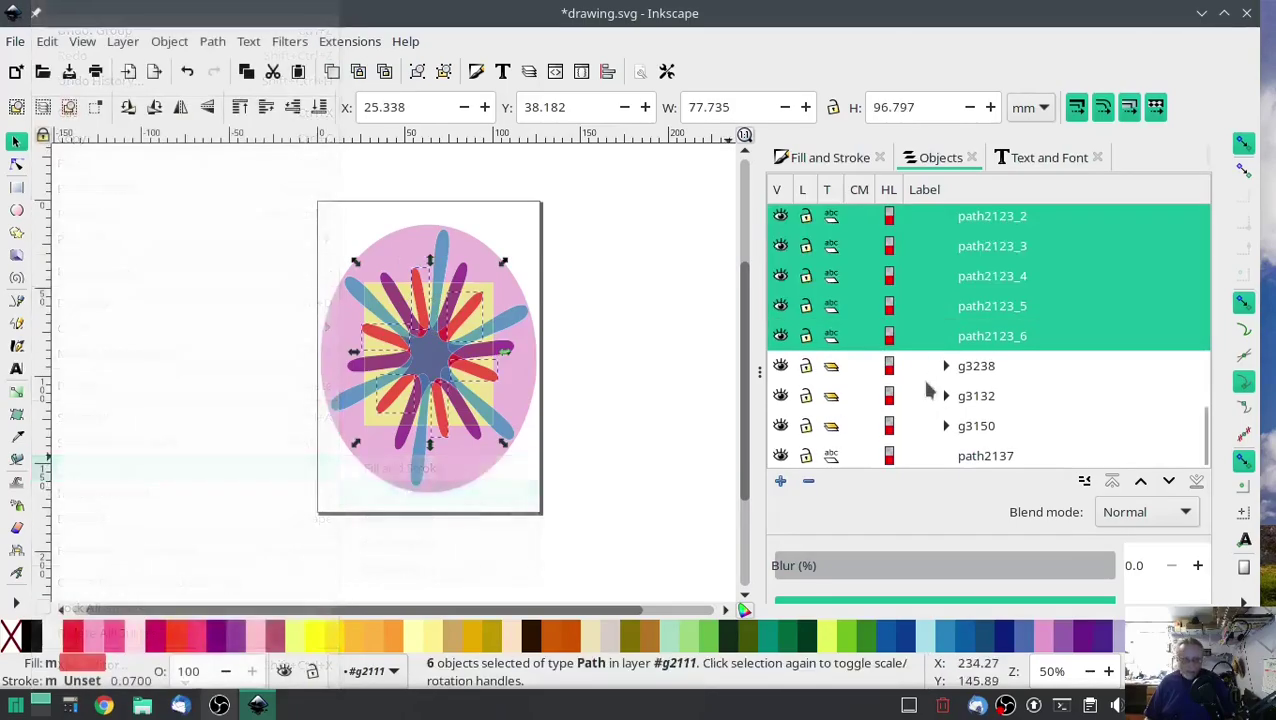
pyautogui.rightClick(1024, 245)
pyautogui.click(1068, 462)
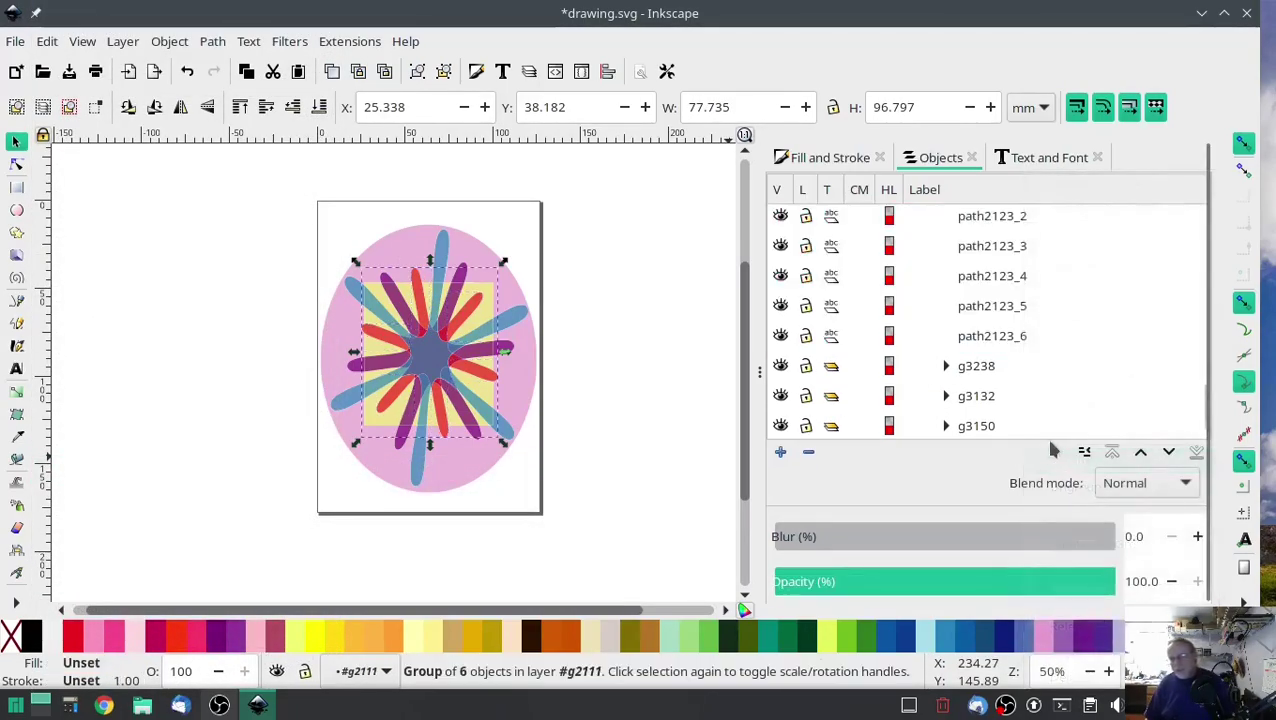
pyautogui.scroll(5, 1045, 430)
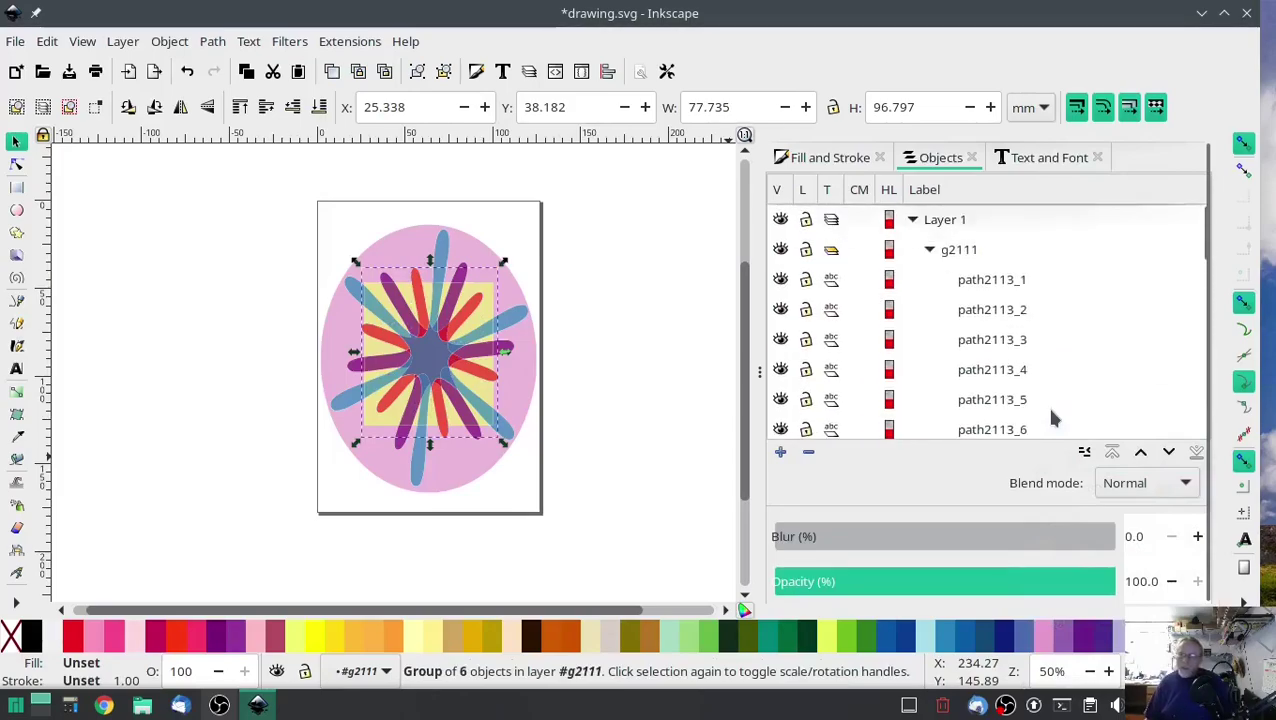
# - Select every path with the purple petal fill and group the six purple petals
pyautogui.click(1008, 381)
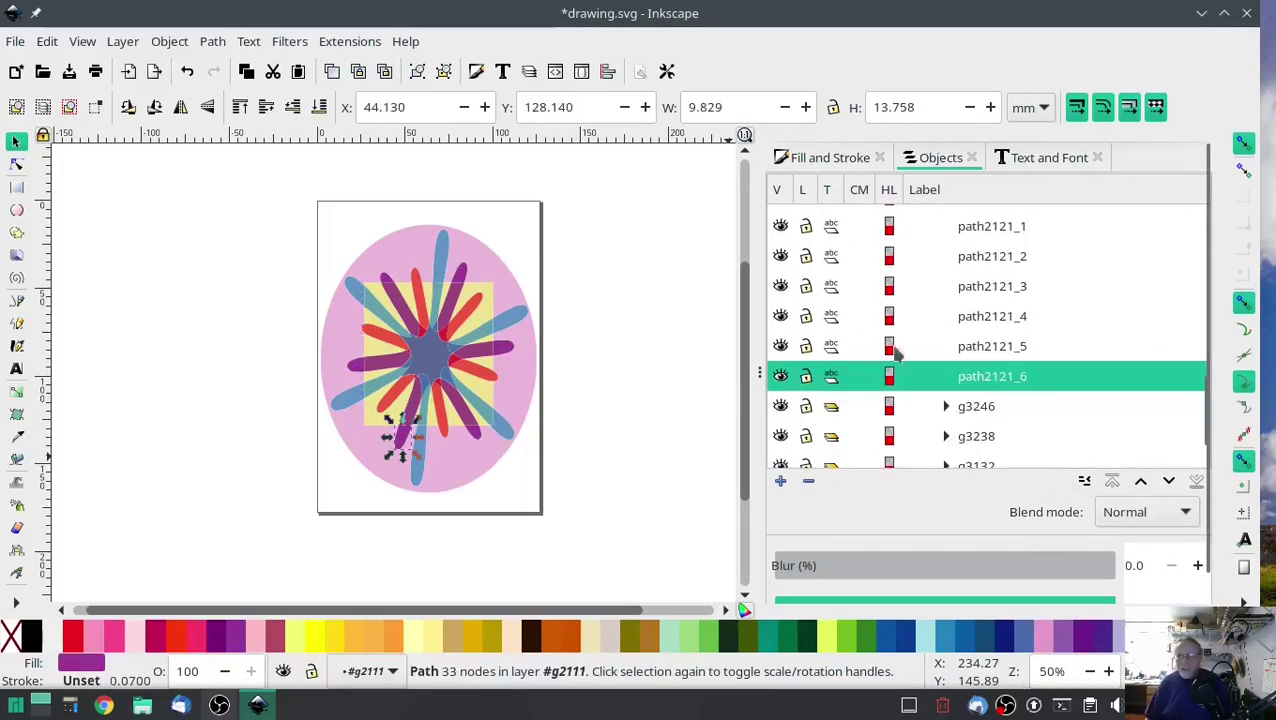
pyautogui.click(48, 42)
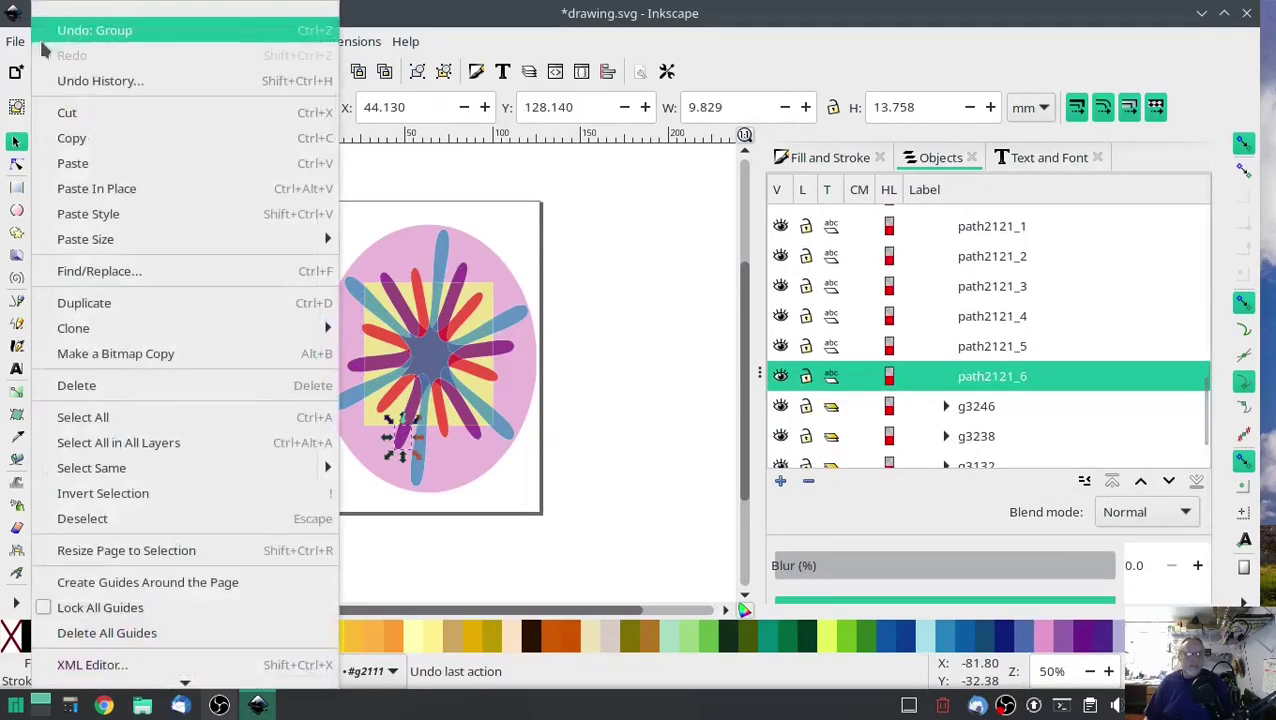
pyautogui.moveTo(100, 468)
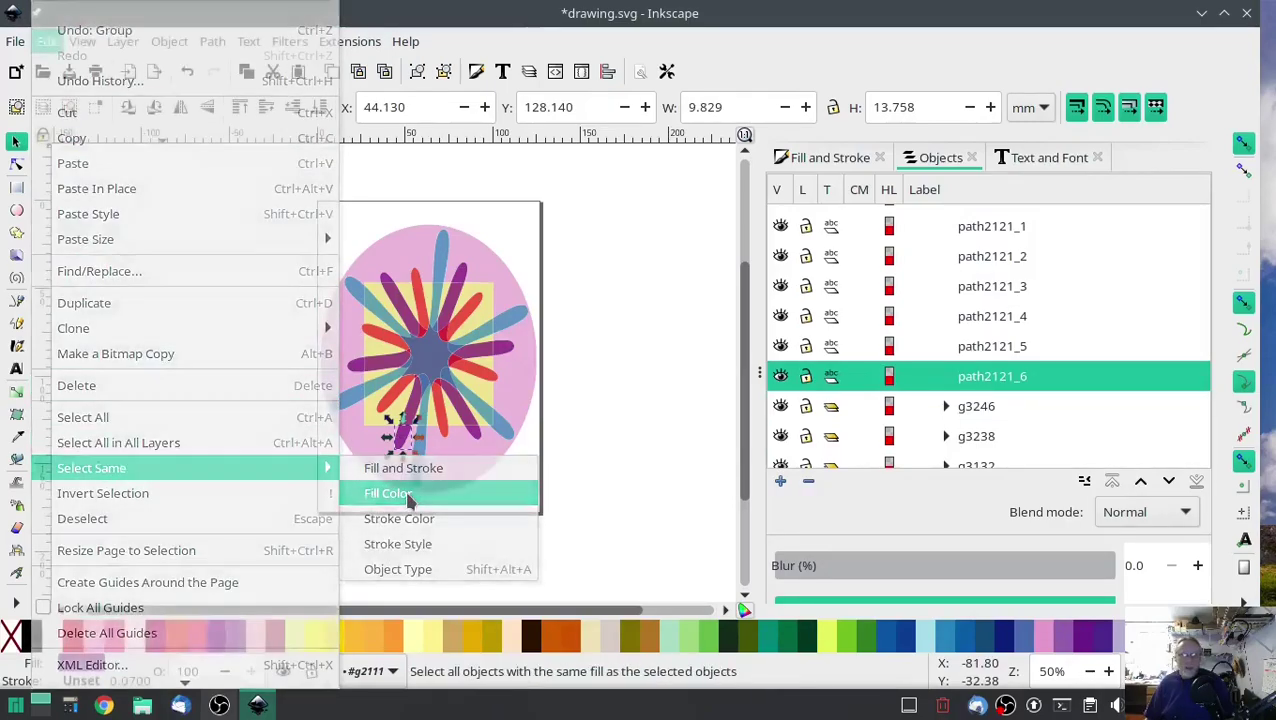
pyautogui.click(406, 489)
pyautogui.rightClick(926, 332)
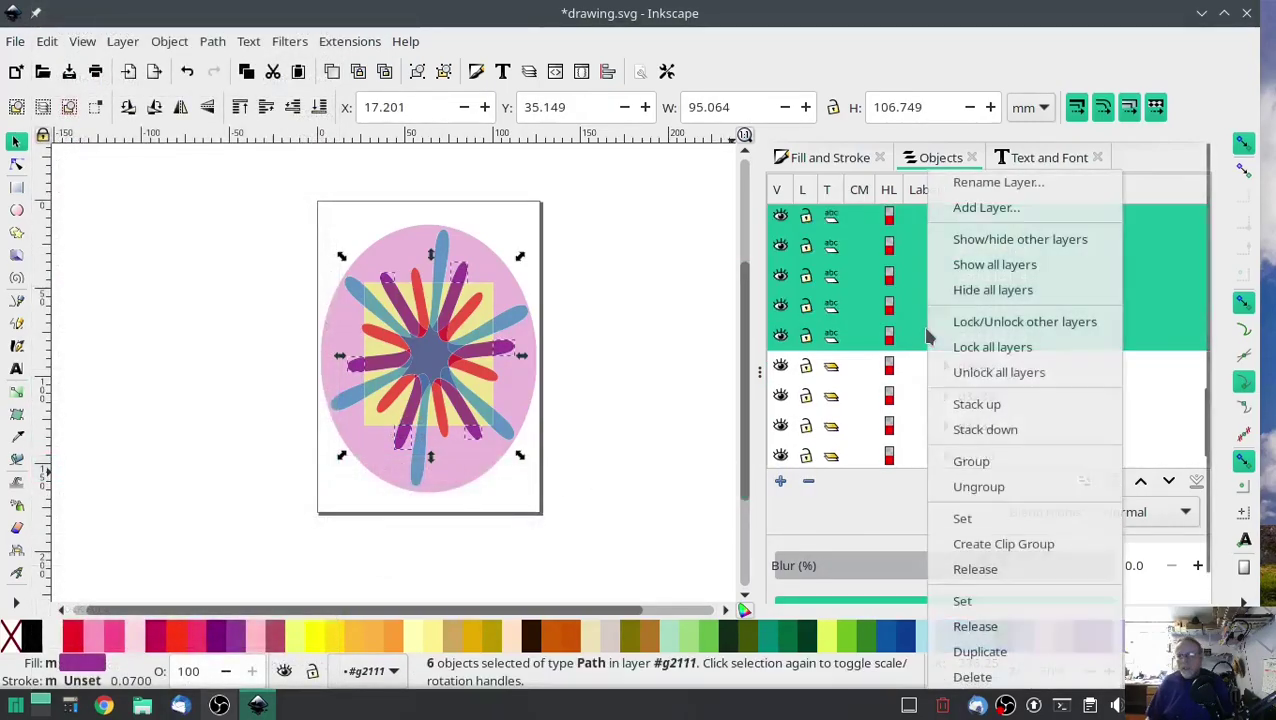
pyautogui.click(954, 461)
# - Select every path with the blue petal fill and group the six blue petals
pyautogui.rightClick(1004, 300)
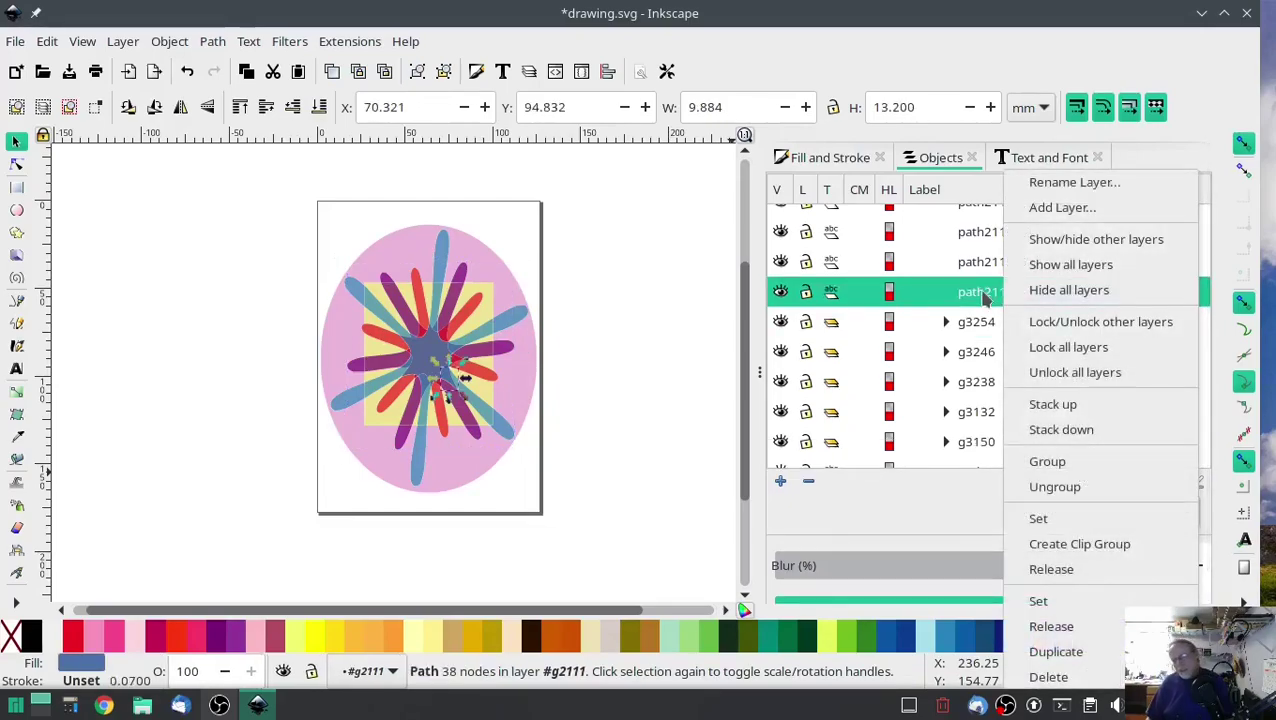
pyautogui.press('Escape')
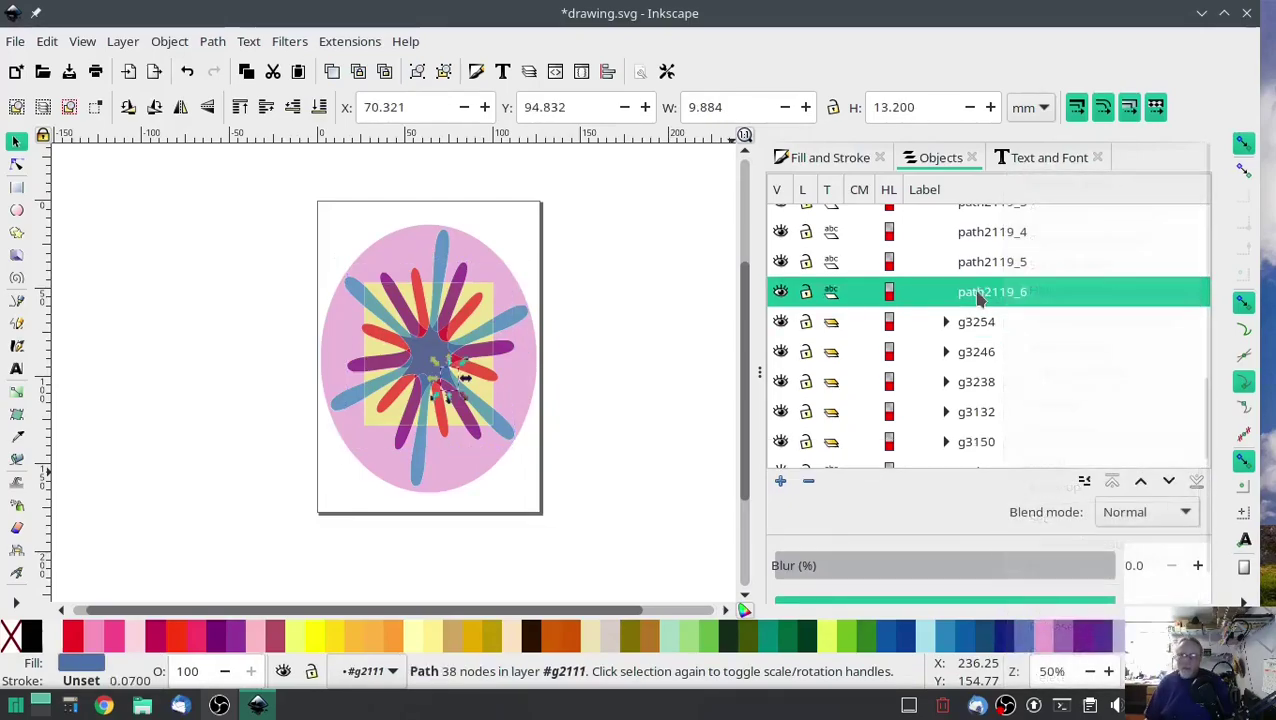
pyautogui.click(47, 41)
pyautogui.moveTo(142, 468)
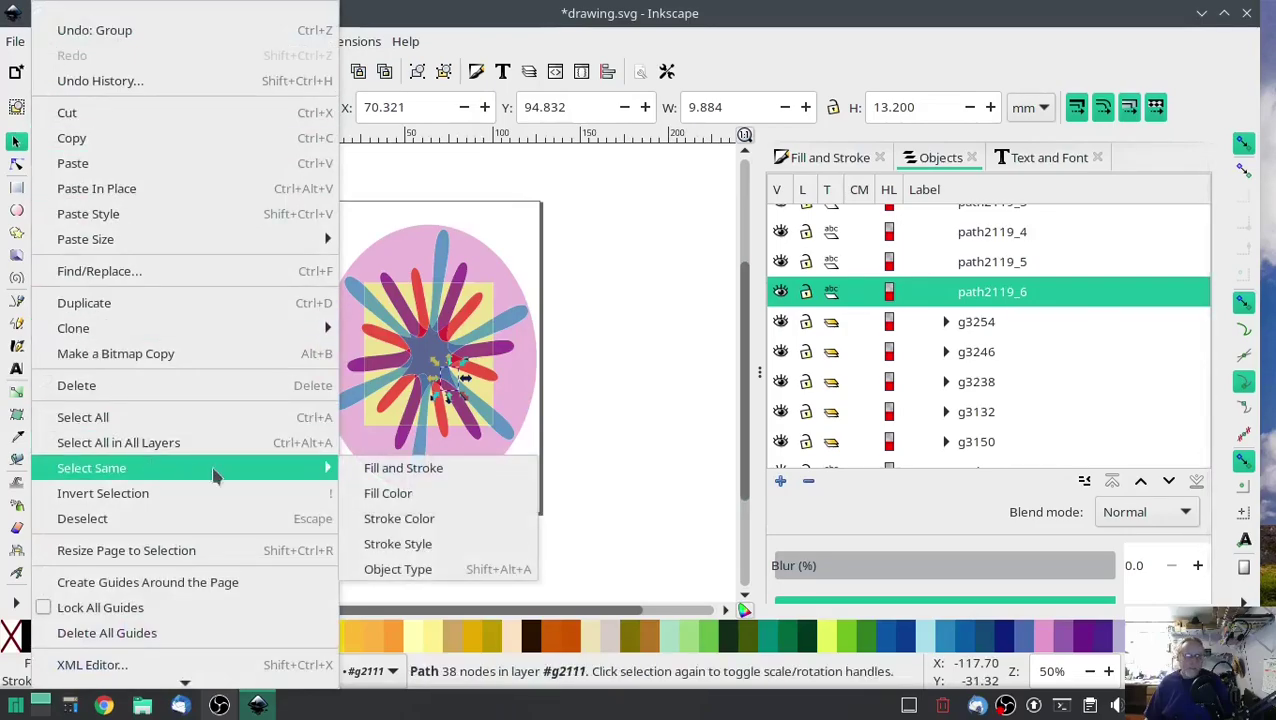
pyautogui.click(392, 495)
pyautogui.rightClick(1030, 336)
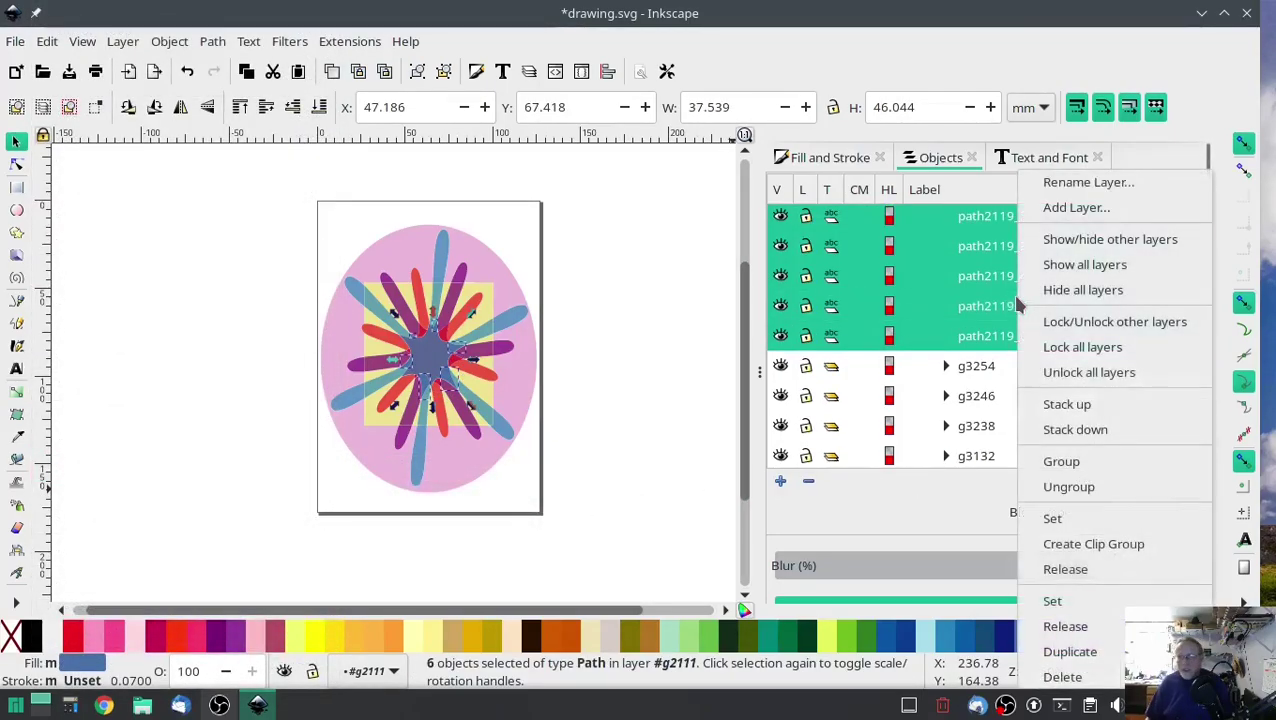
pyautogui.click(1075, 463)
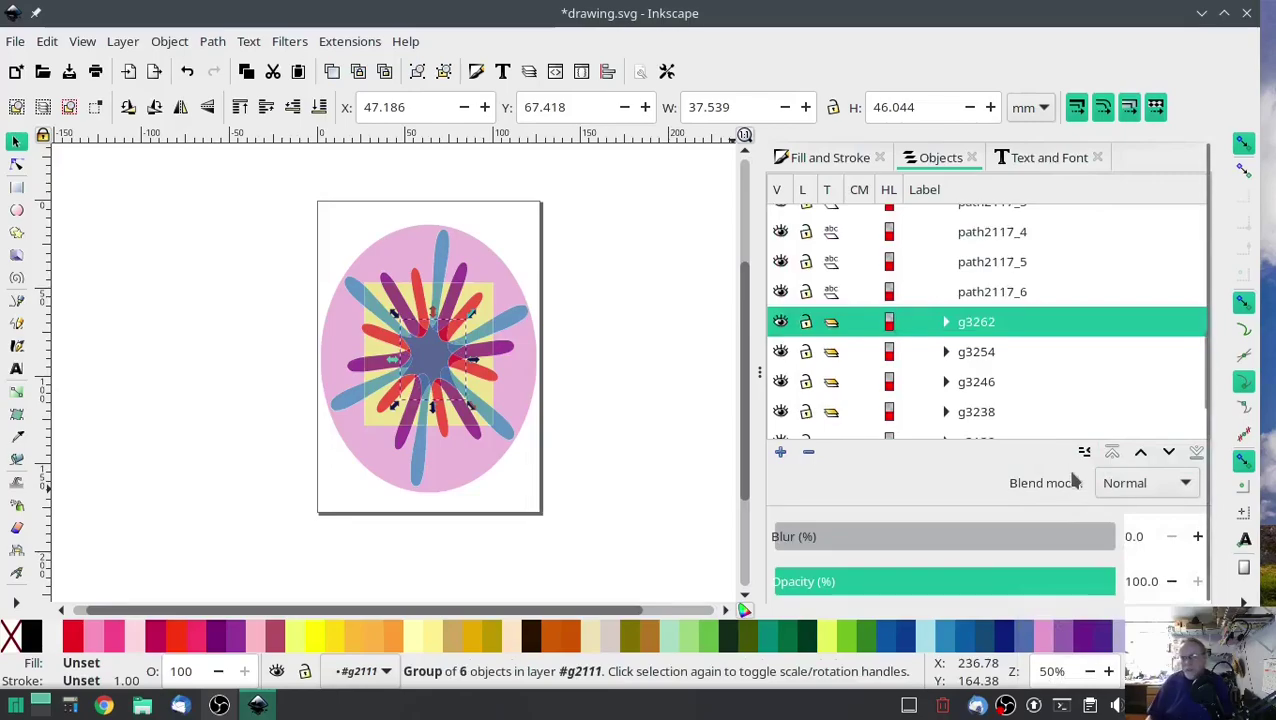
pyautogui.scroll(5, 1020, 380)
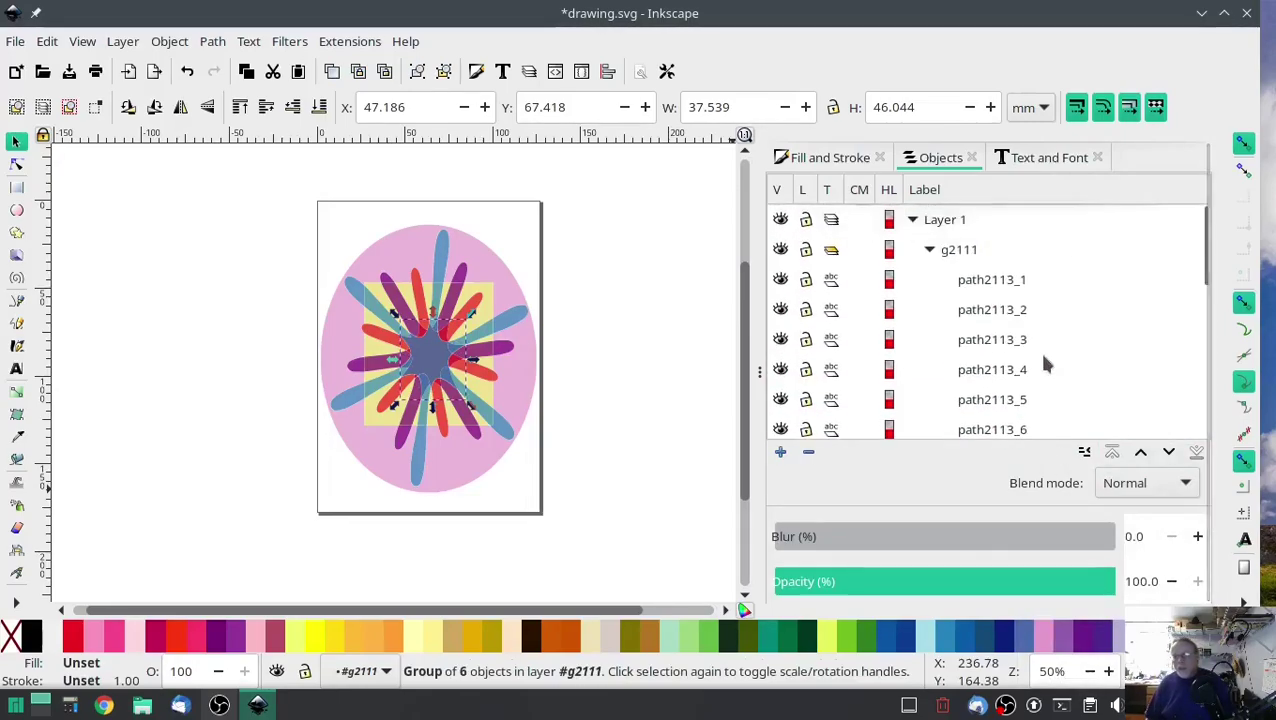
# - Group the six paths sharing one remaining ungrouped petal's fill colour
pyautogui.scroll(-1, 1043, 363)
pyautogui.scroll(-3, 1043, 363)
pyautogui.click(997, 343)
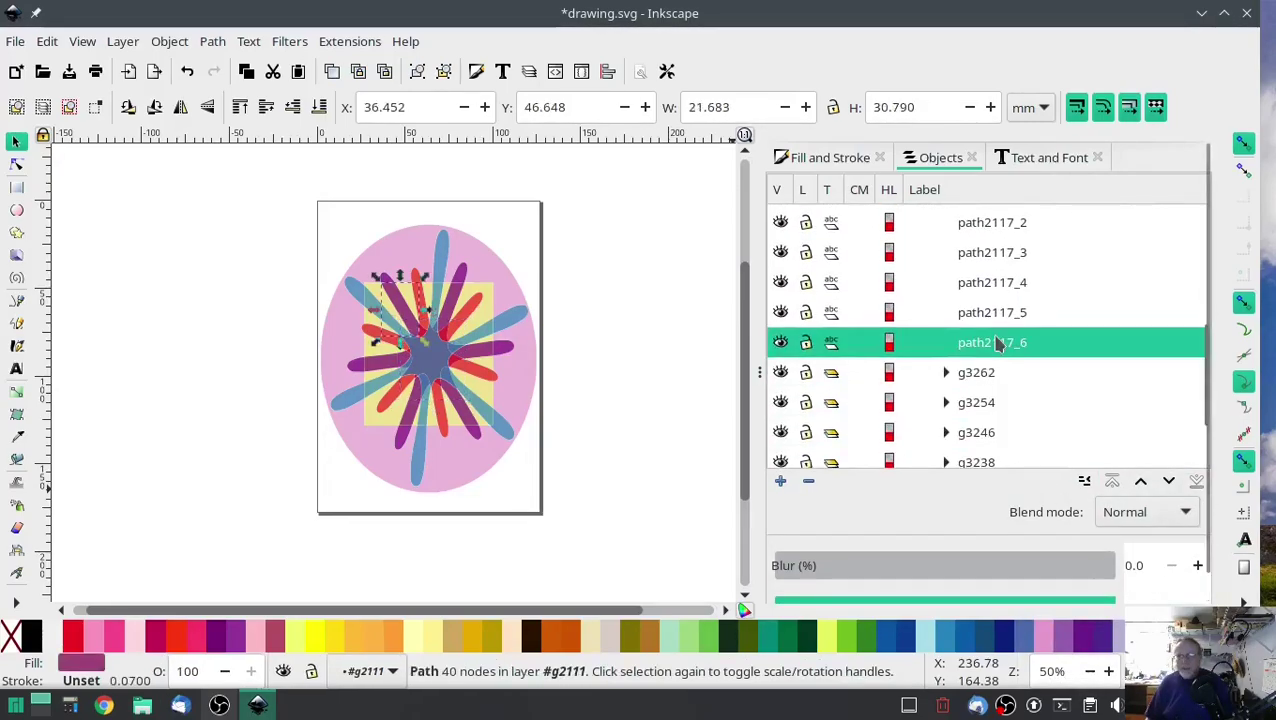
pyautogui.click(47, 41)
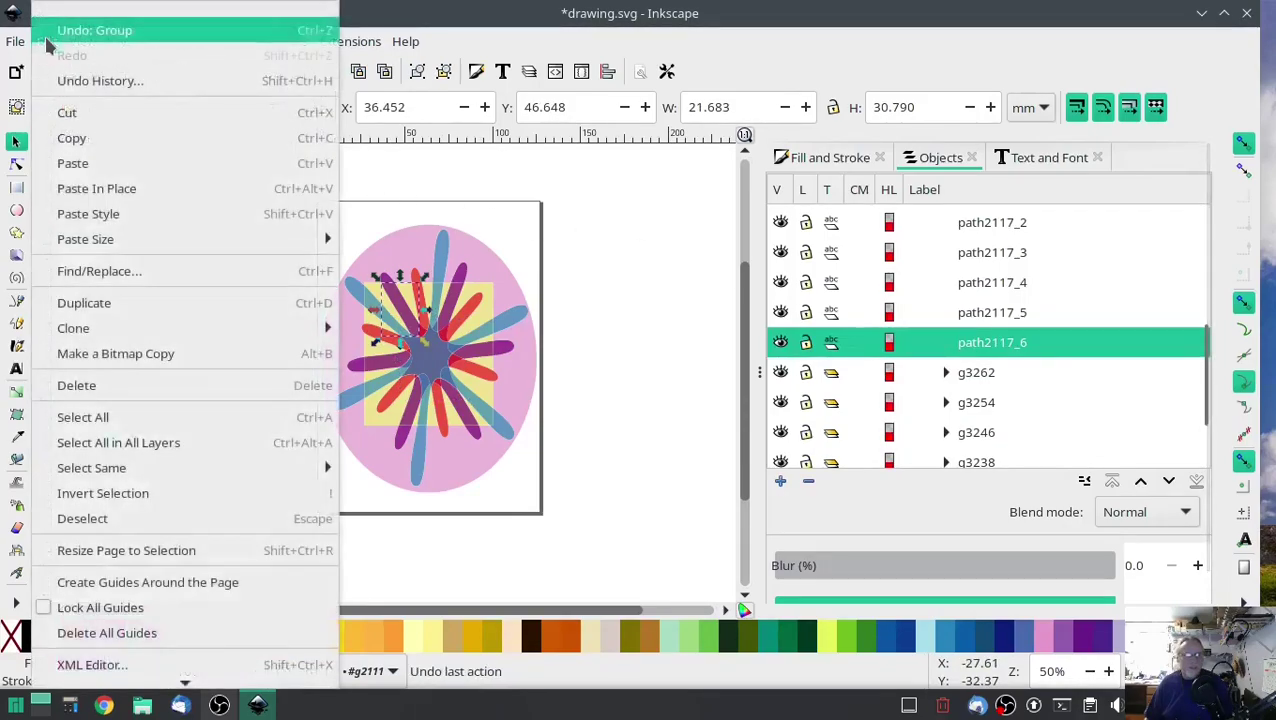
pyautogui.moveTo(88, 470)
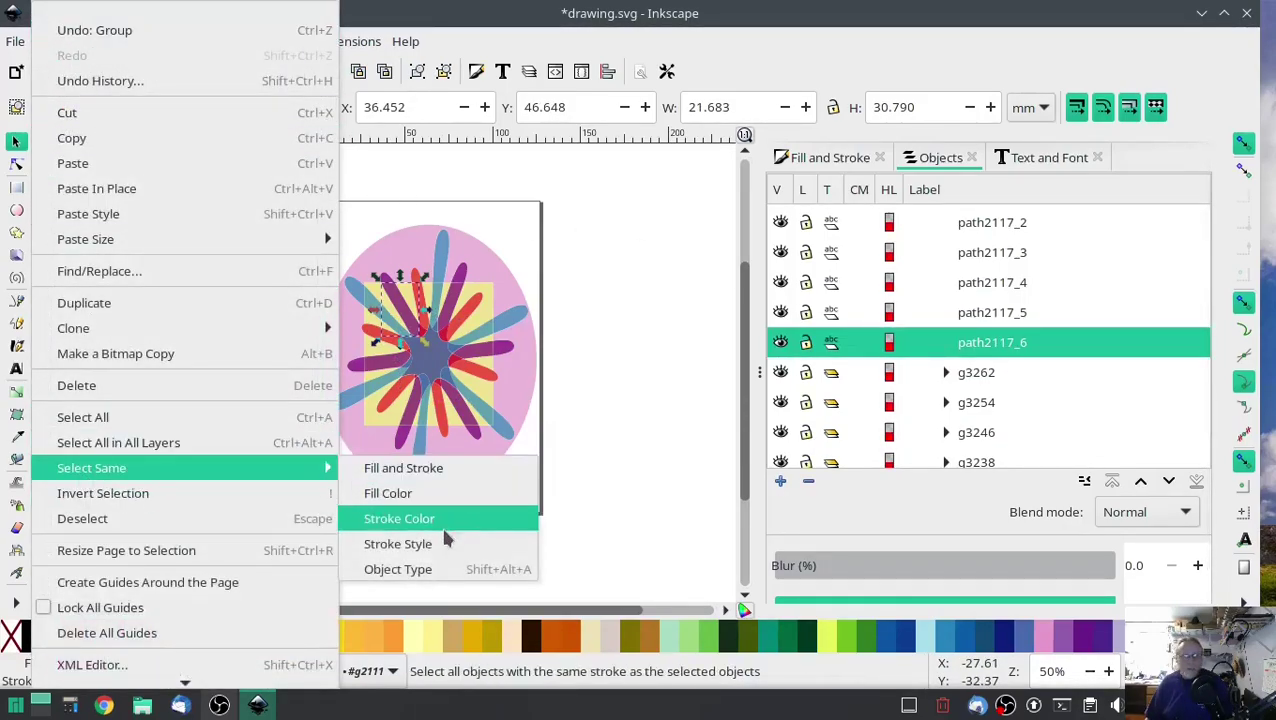
pyautogui.click(424, 498)
pyautogui.rightClick(1041, 312)
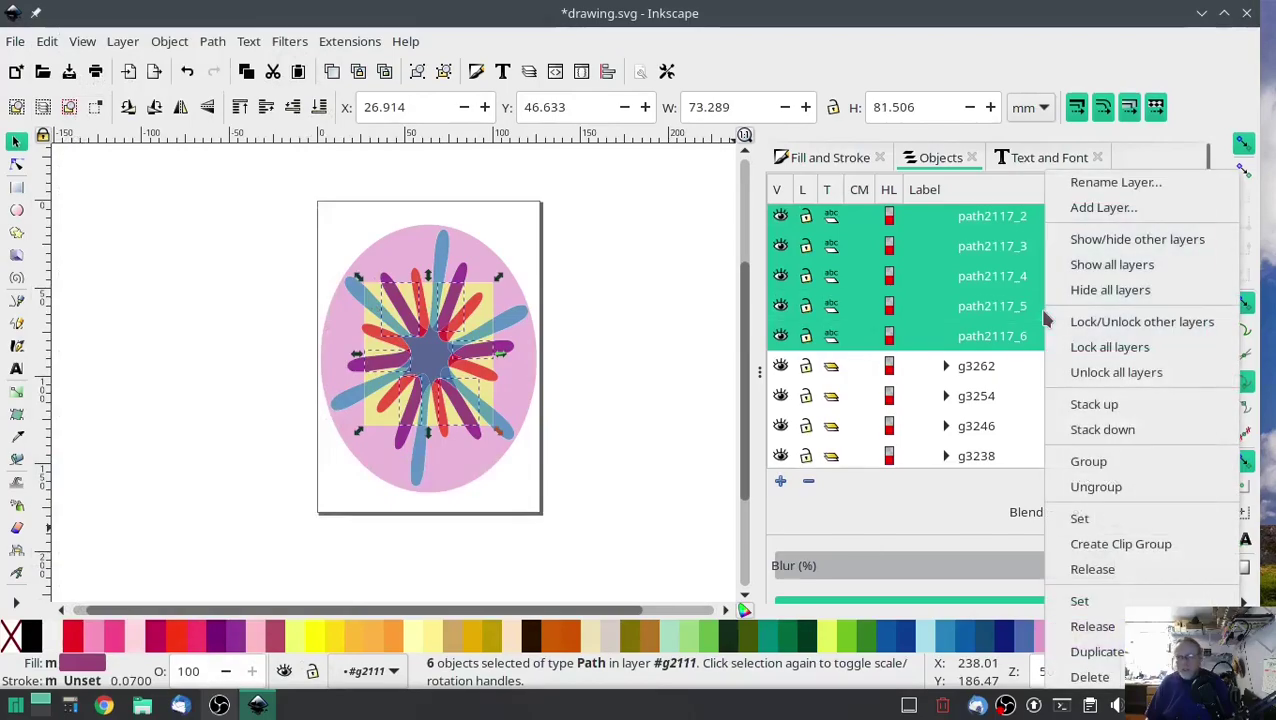
pyautogui.click(1099, 461)
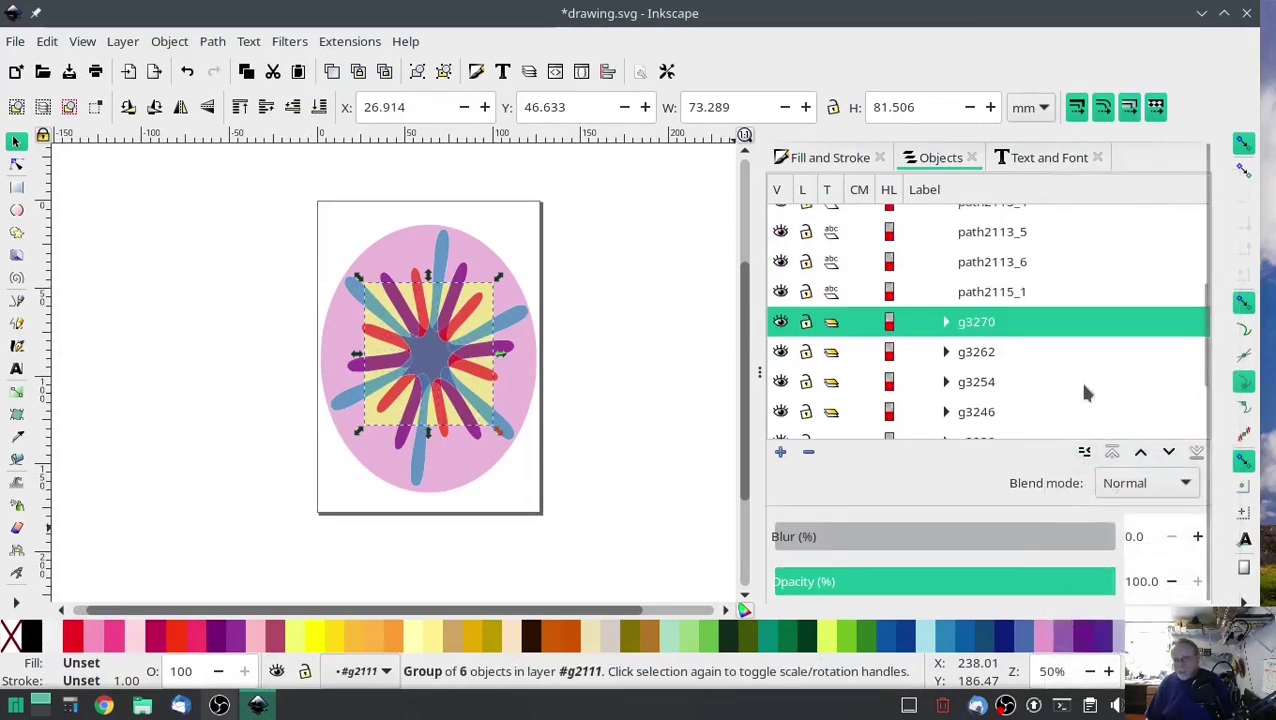
# - Select all paths with the red path2113 petals' fill and group the six red petals
pyautogui.click(1082, 405)
pyautogui.click(973, 325)
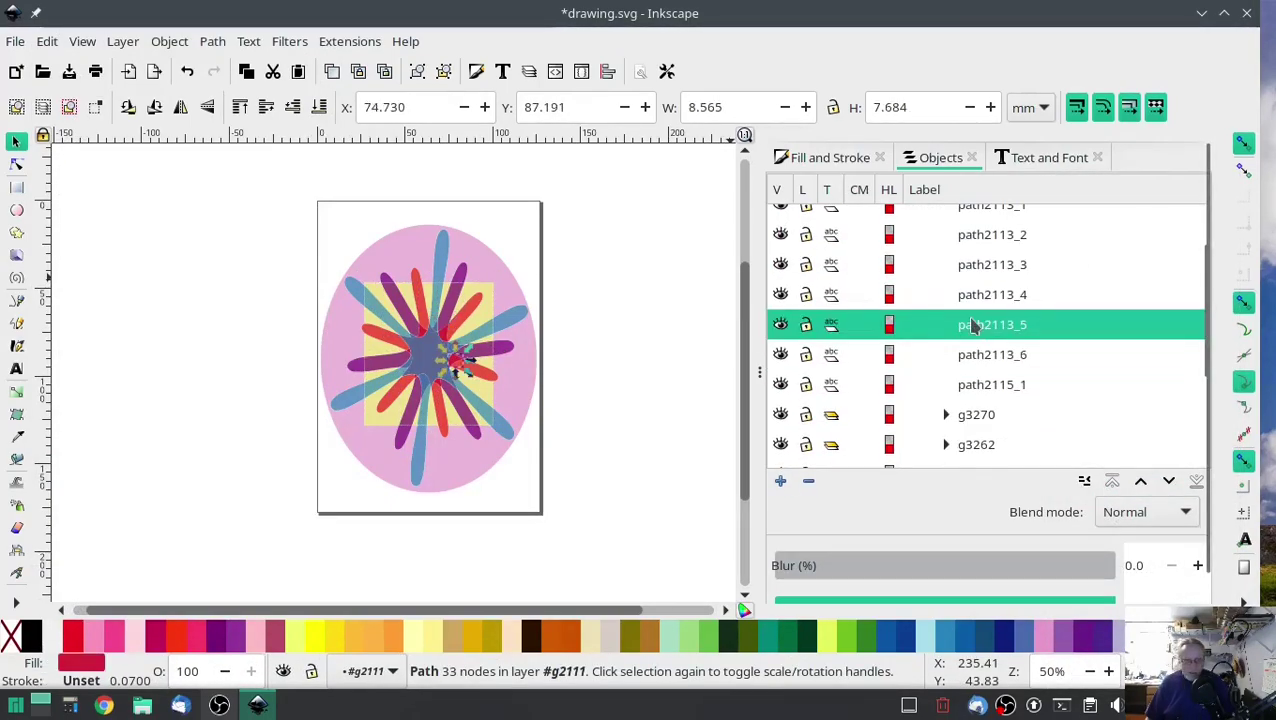
pyautogui.rightClick(988, 356)
pyautogui.click(607, 265)
pyautogui.click(47, 41)
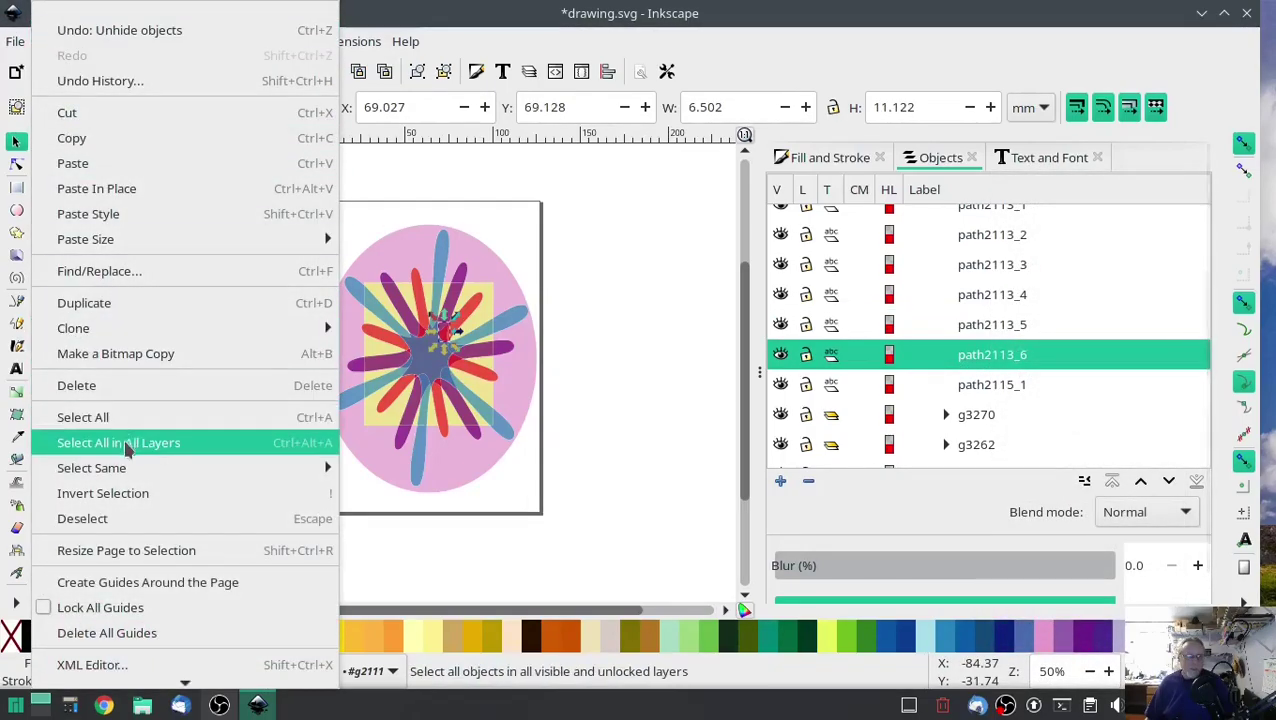
pyautogui.moveTo(119, 472)
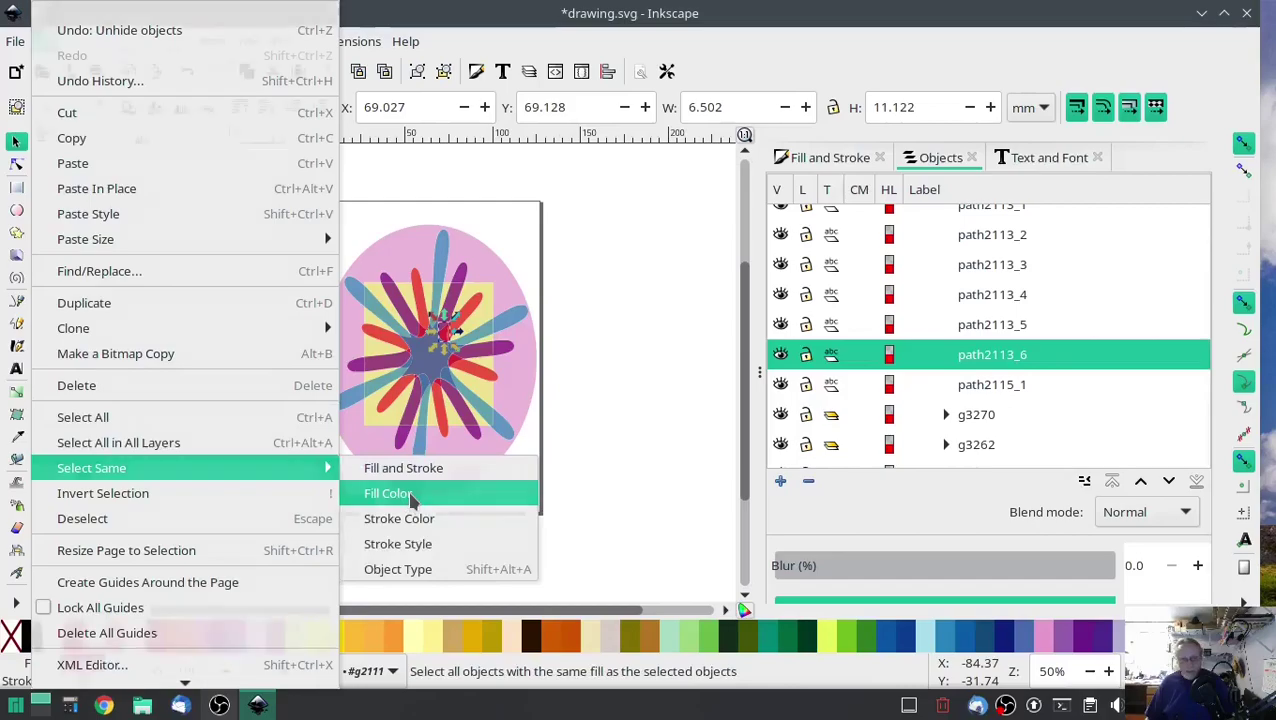
pyautogui.click(410, 497)
pyautogui.rightClick(1001, 312)
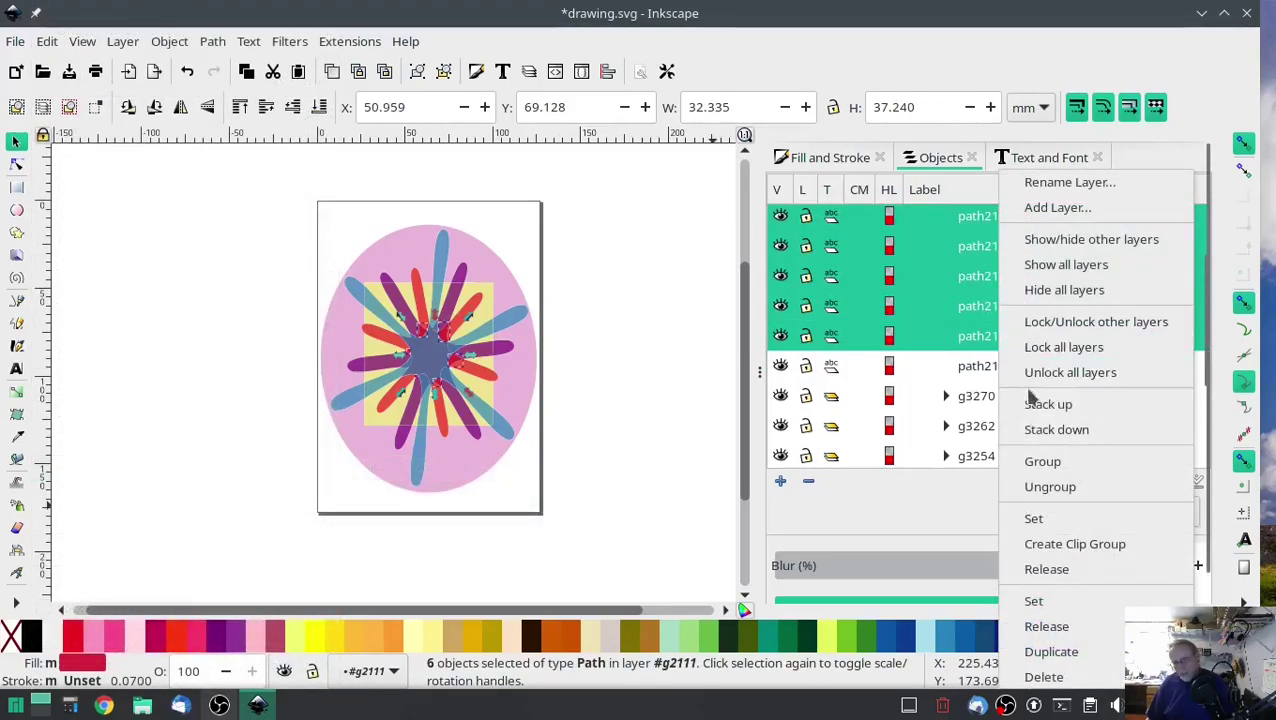
pyautogui.click(1043, 461)
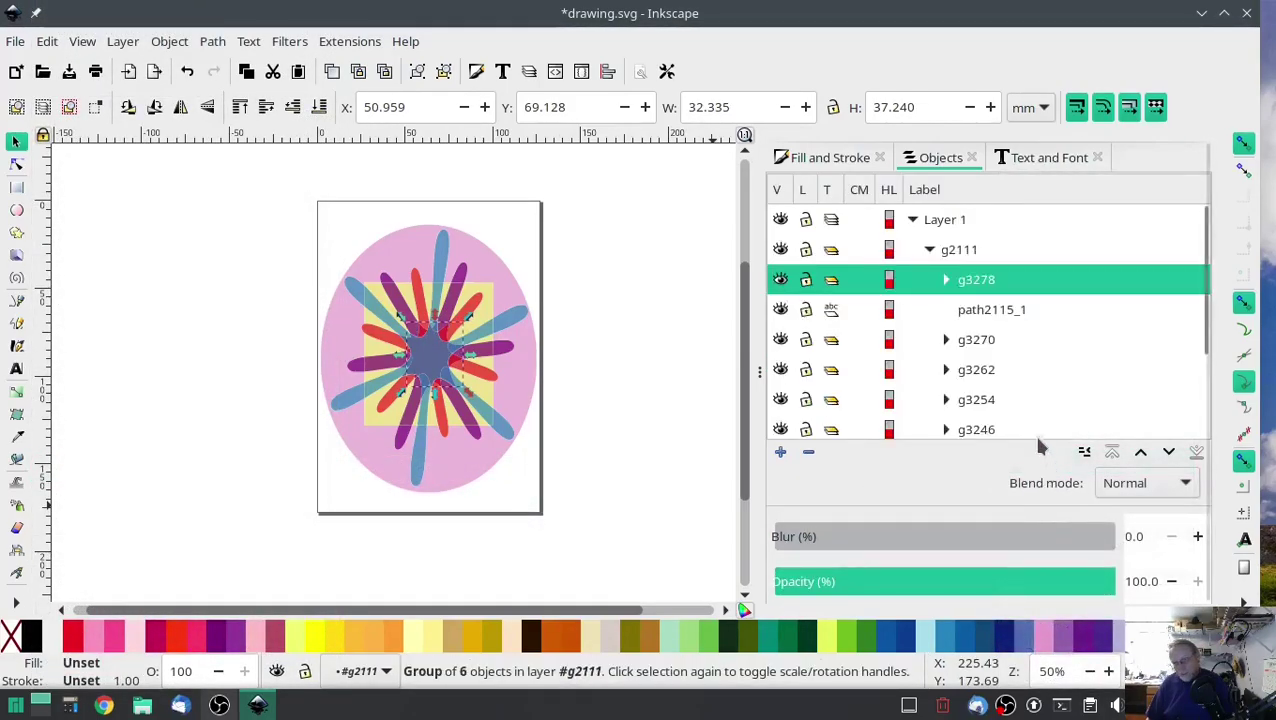
pyautogui.scroll(-2, 1055, 358)
pyautogui.scroll(2, 1055, 358)
pyautogui.scroll(-3, 1055, 358)
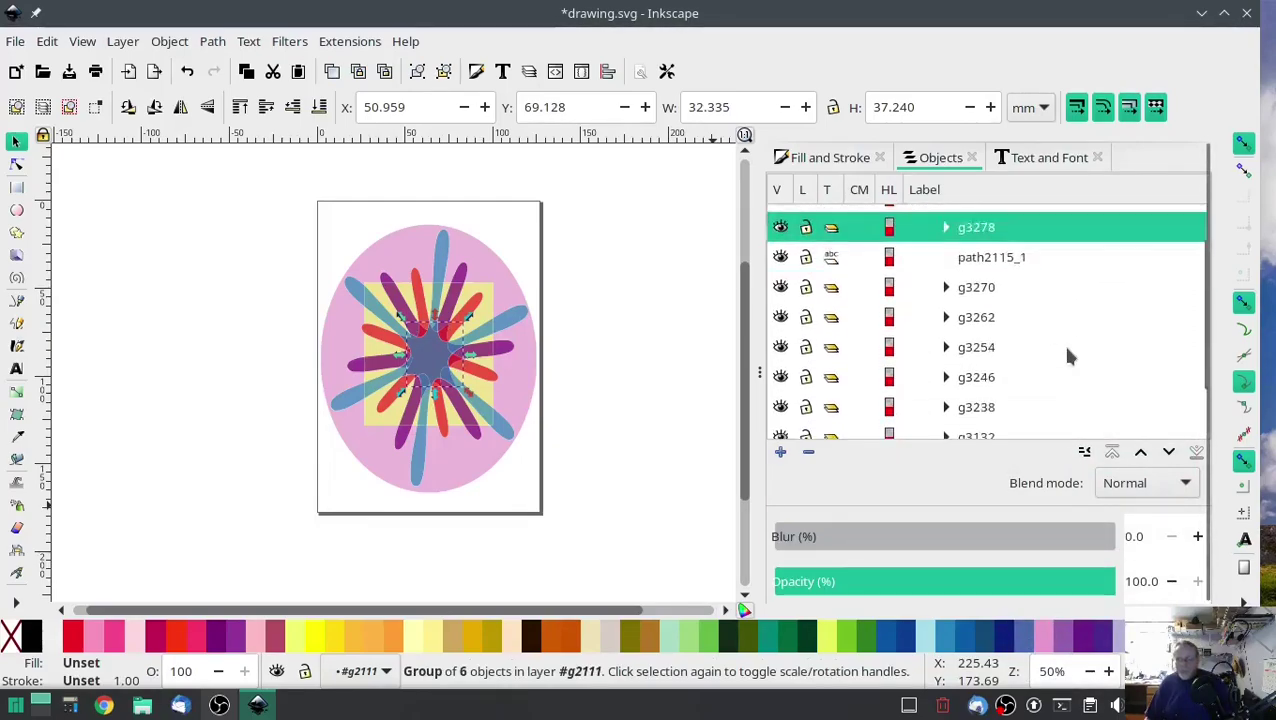
# - Hide and reshow the yellow square group g3150 to check it
pyautogui.click(970, 398)
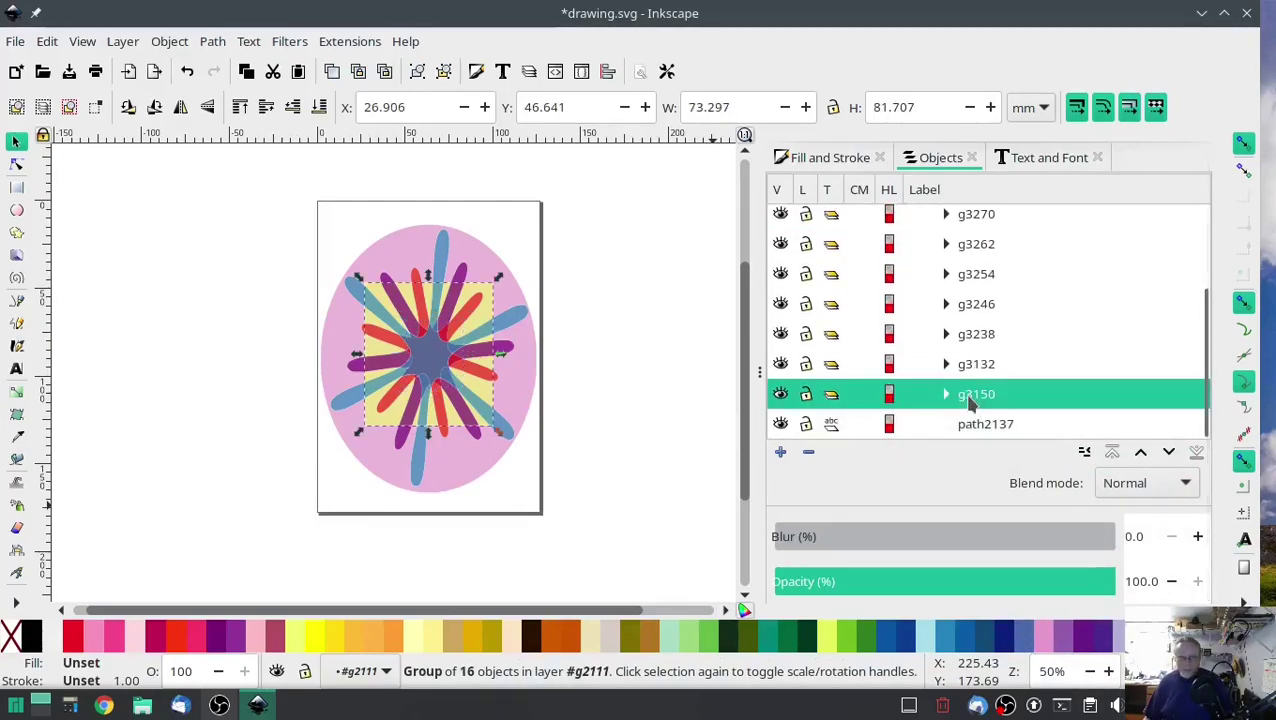
pyautogui.click(781, 395)
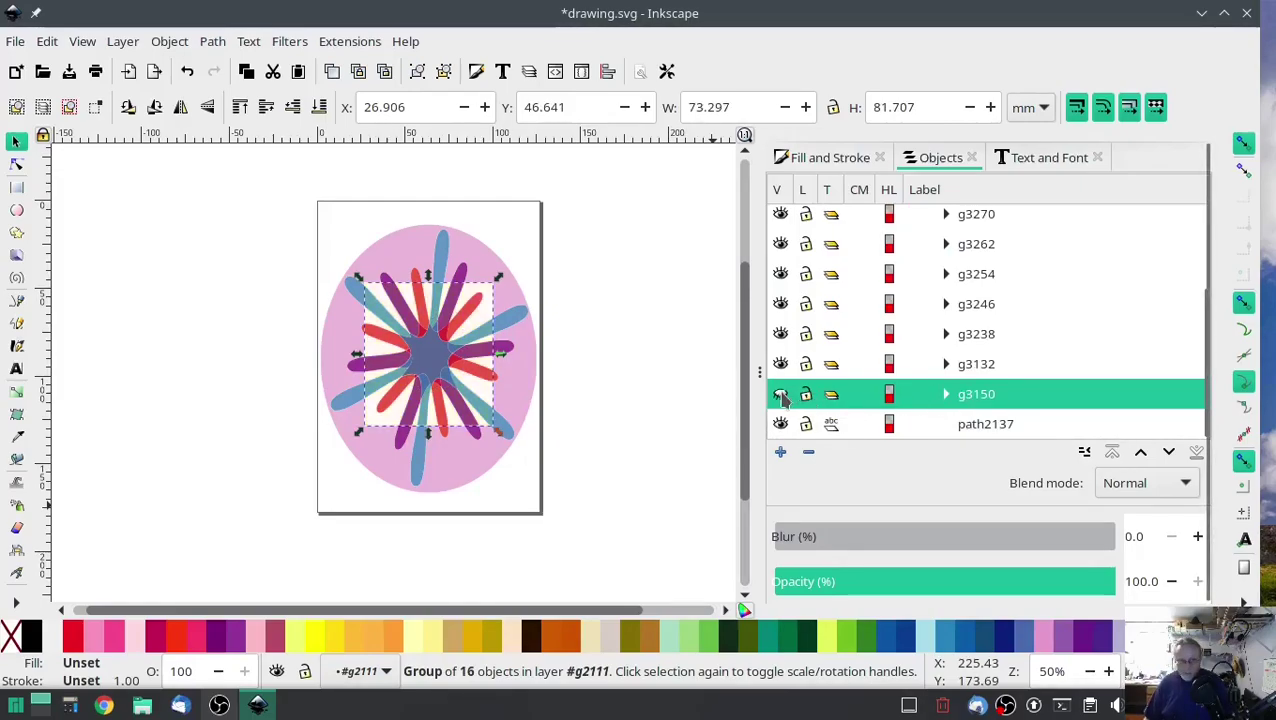
pyautogui.click(781, 395)
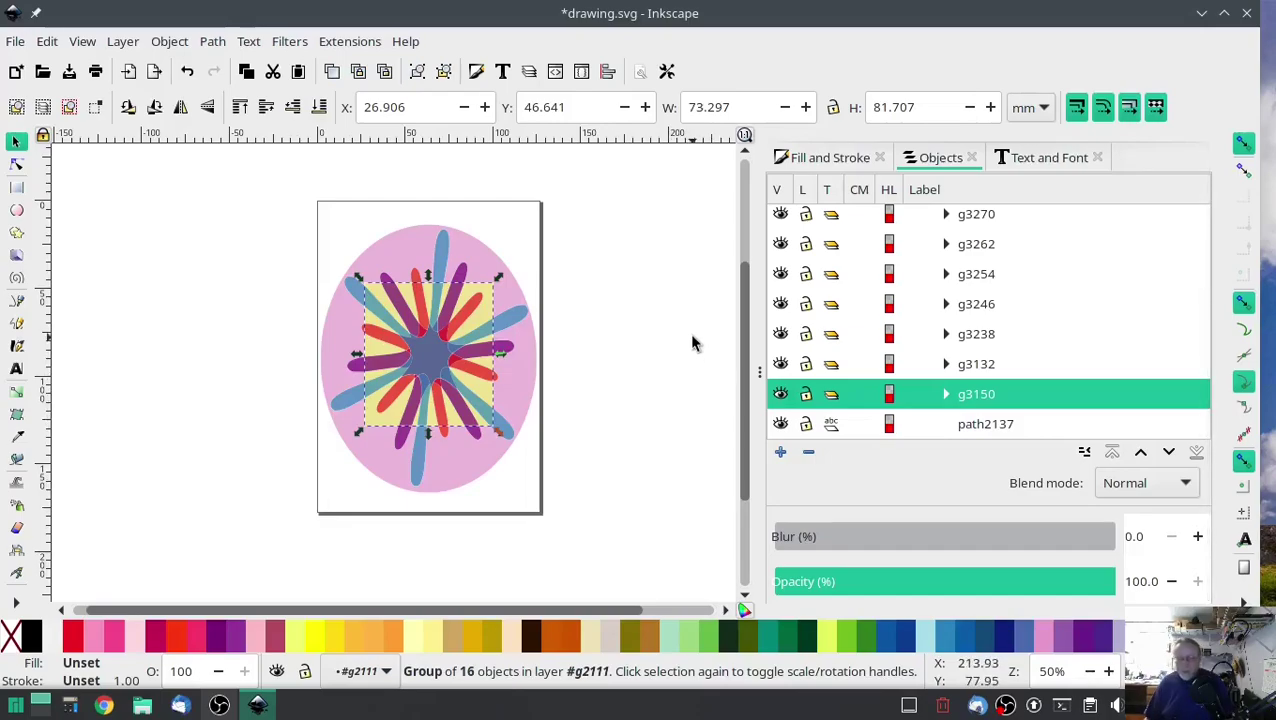
# - Launch Ink/Stitch's Simulator / Realistic Preview for the flower design
pyautogui.click(341, 45)
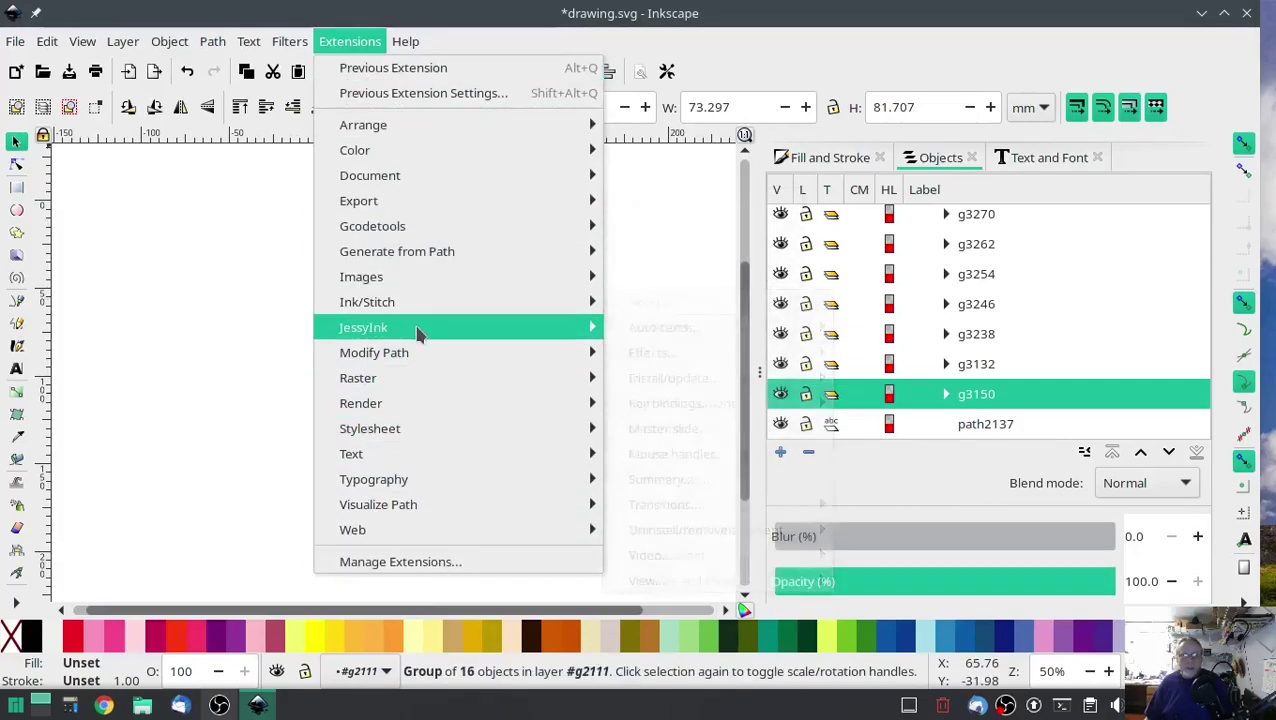
pyautogui.moveTo(404, 301)
pyautogui.moveTo(748, 582)
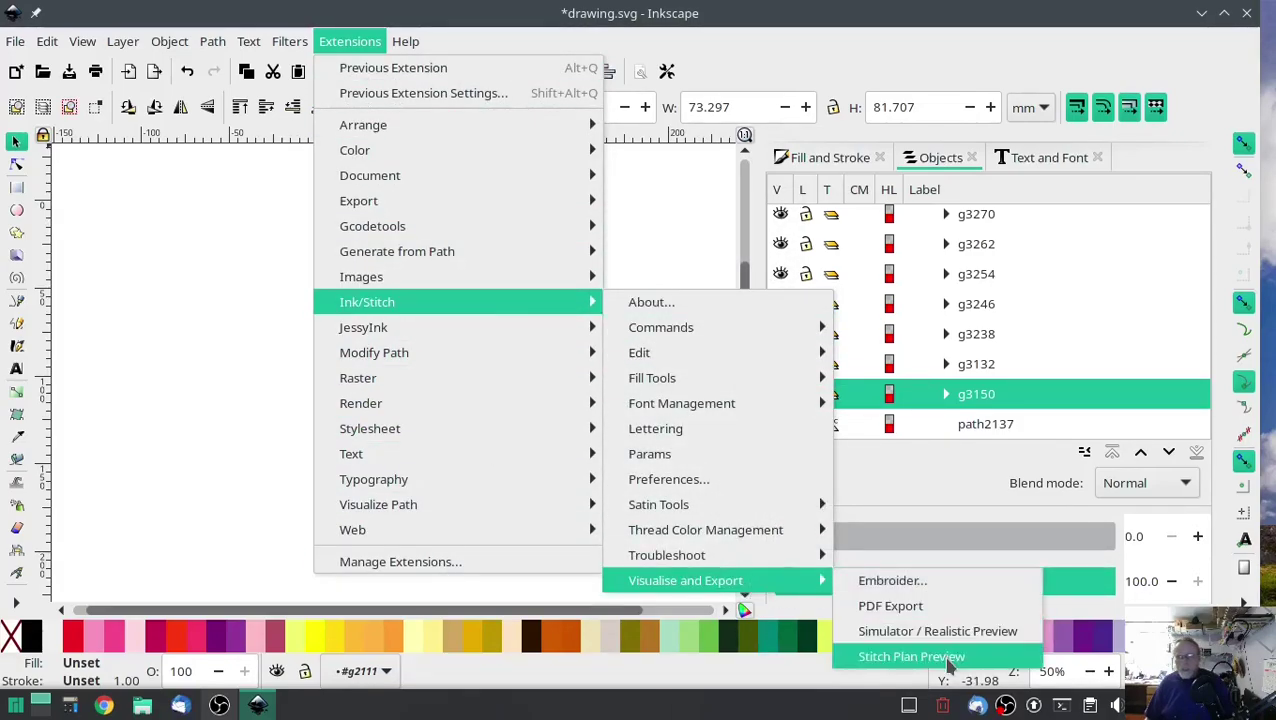
pyautogui.click(905, 631)
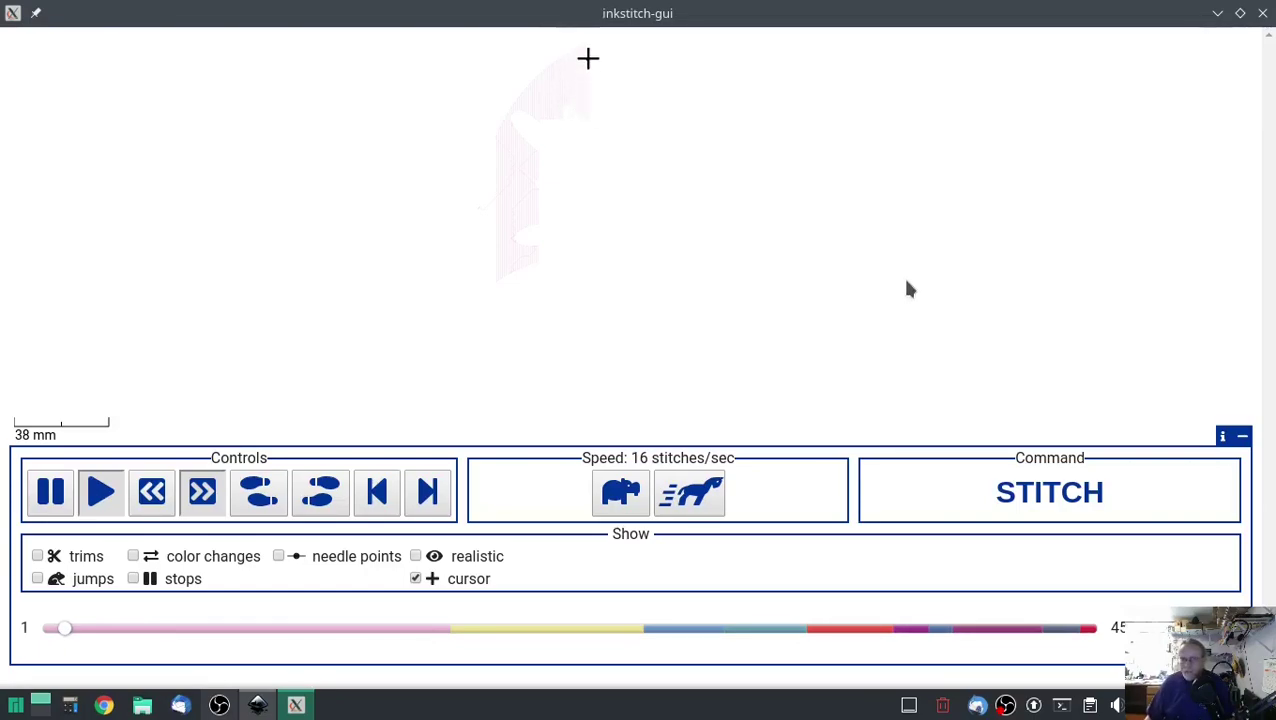
# - Raise the simulator playback speed to 16384 stitches/sec
pyautogui.click(690, 500)
pyautogui.click(690, 500)
pyautogui.click(690, 502)
pyautogui.click(690, 502)
pyautogui.click(690, 502)
pyautogui.click(690, 502)
pyautogui.click(690, 502)
pyautogui.click(690, 502)
pyautogui.click(690, 502)
pyautogui.click(690, 502)
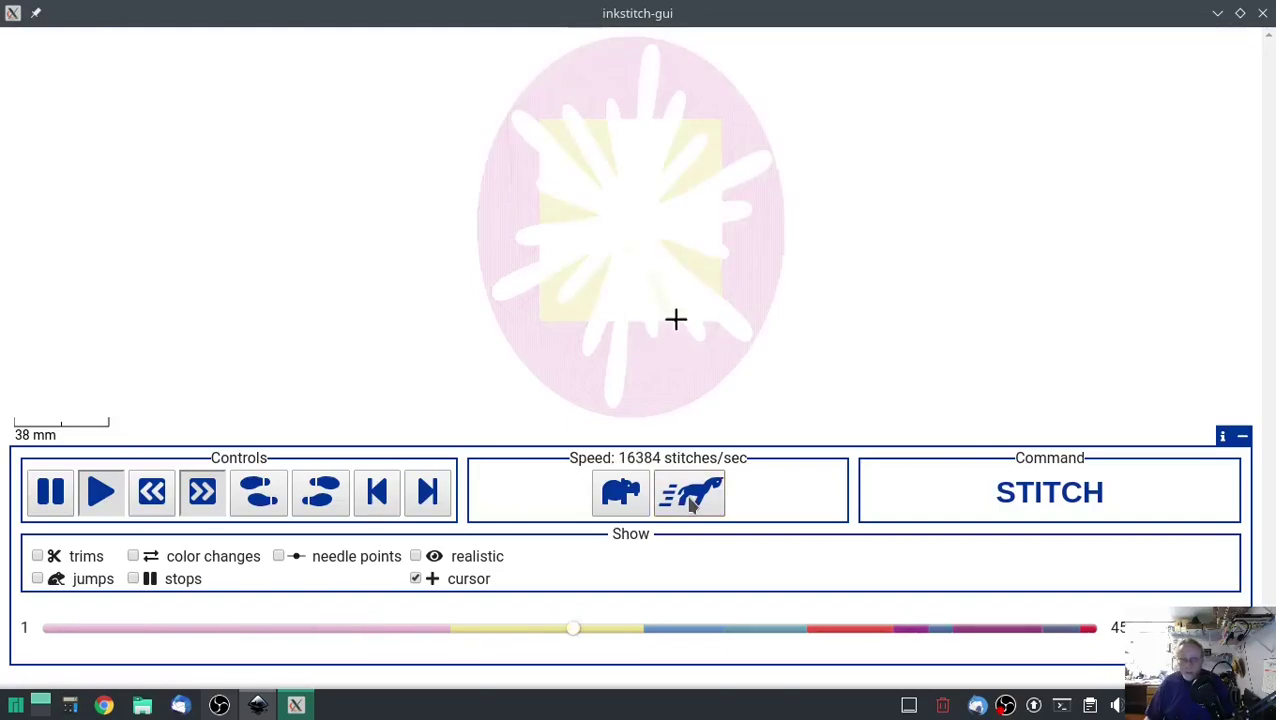